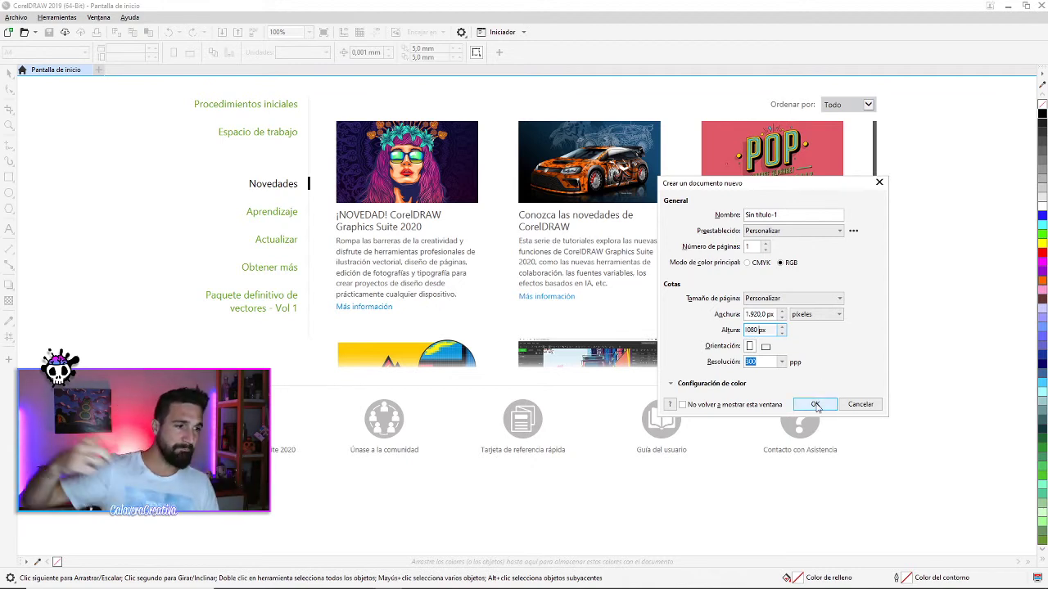
Create the new RGB document at 1920 × 1080 px and 300 ppi
left_click(816, 403)
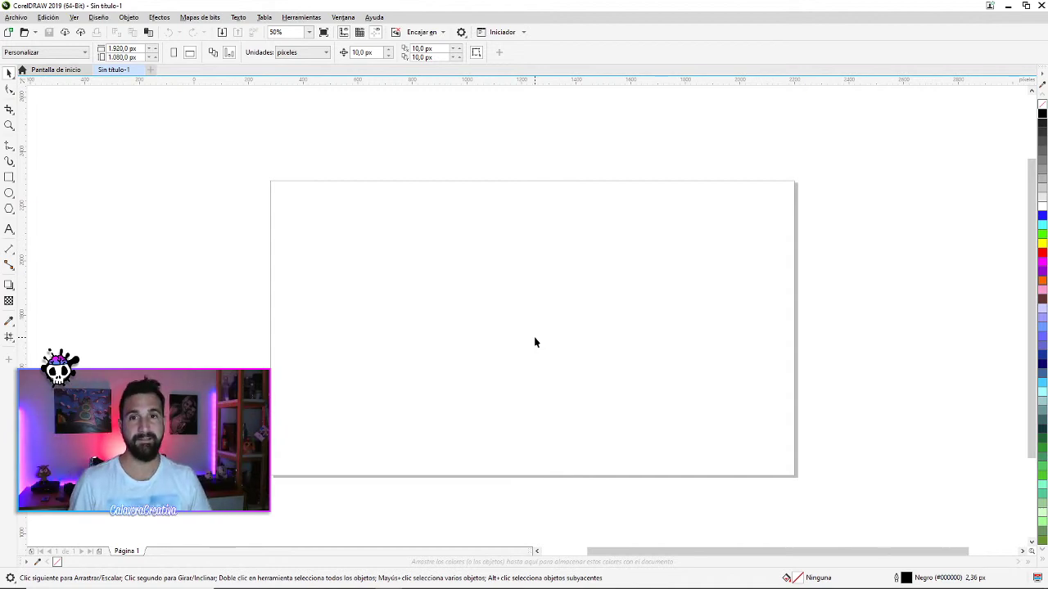
left_click(17, 17)
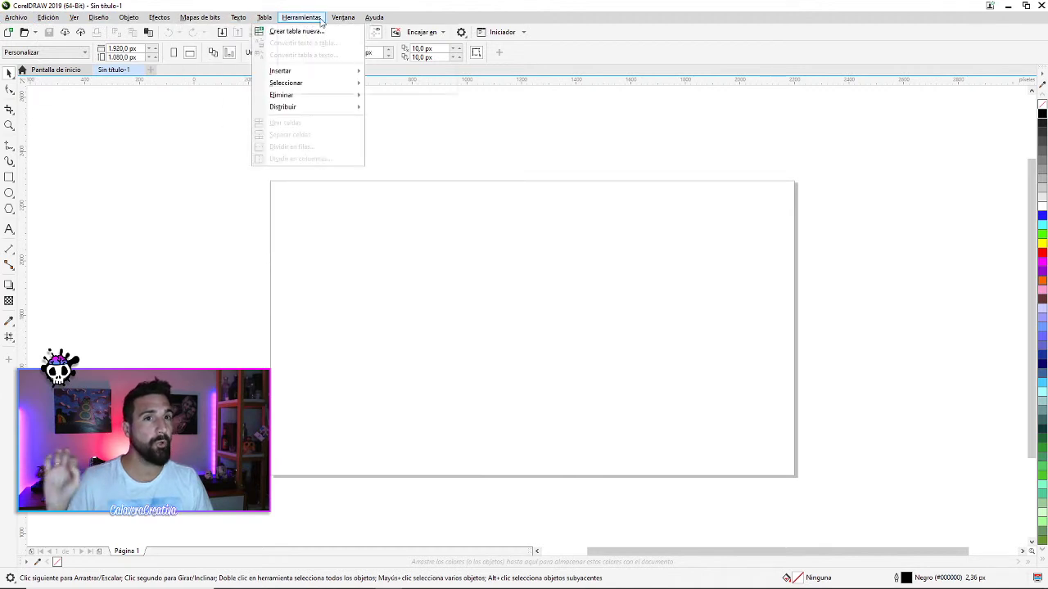
mouse_move(361, 22)
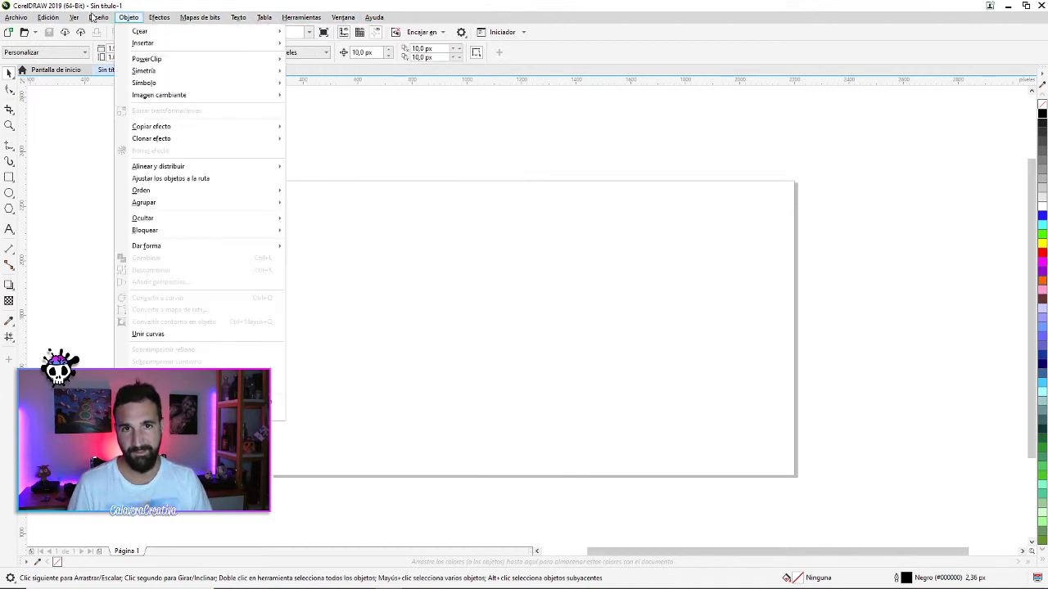
left_click(217, 84)
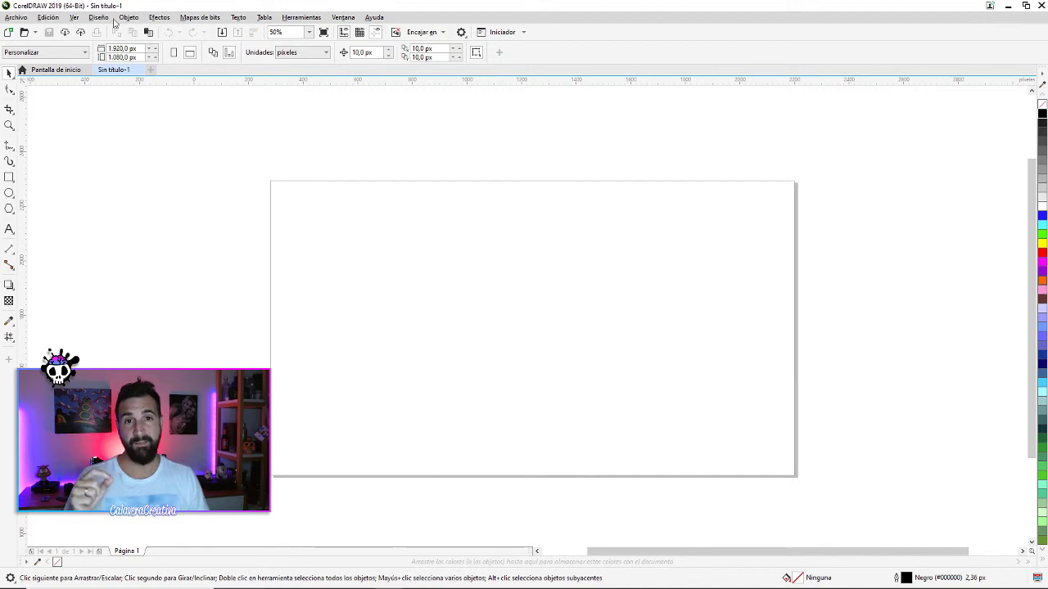
left_click(15, 20)
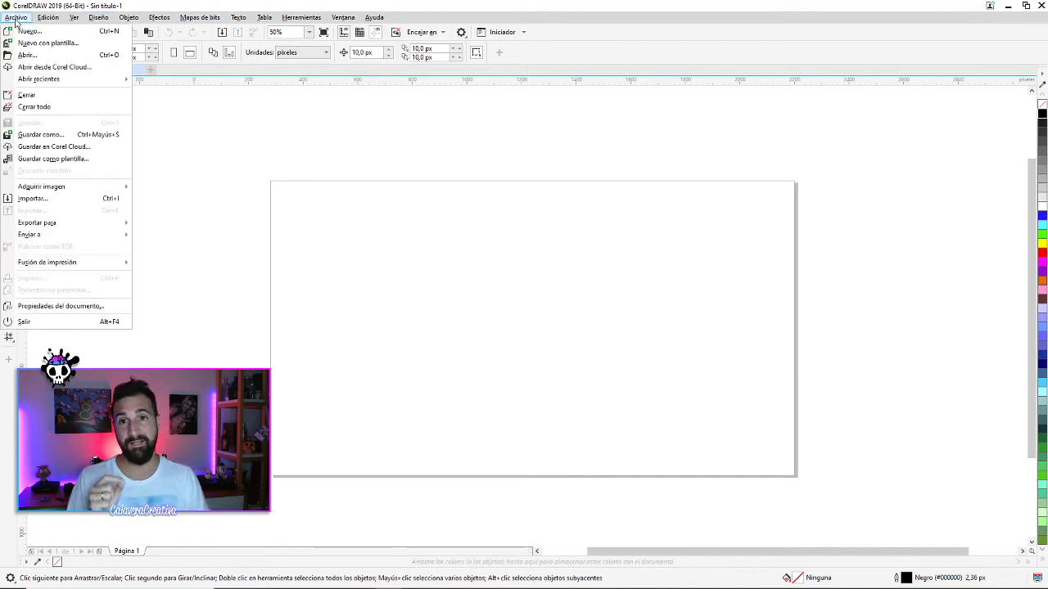
left_click(243, 161)
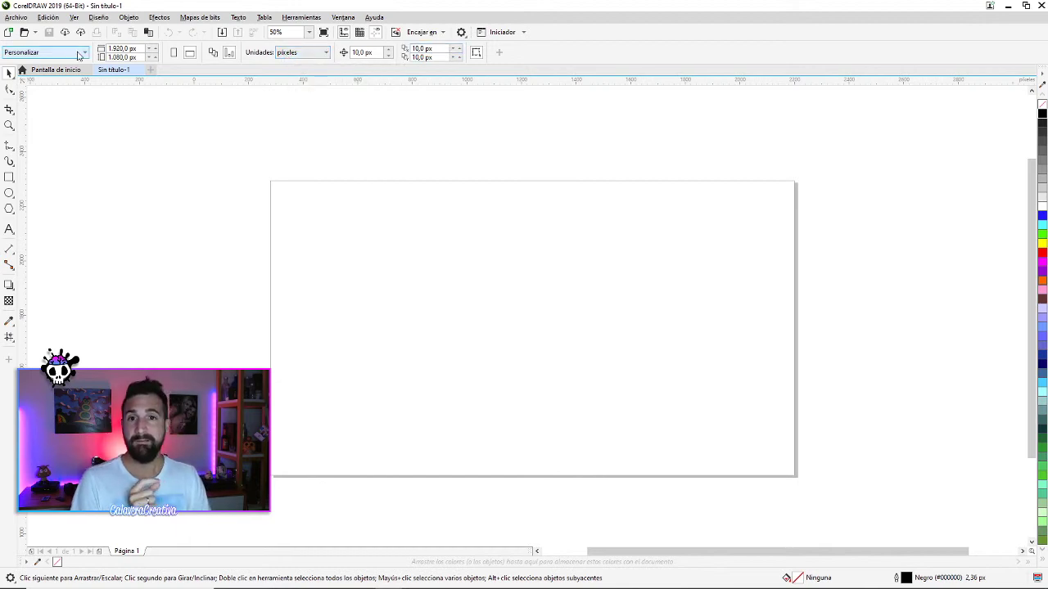
Draw a rectangle about 252 × 250 px over the page's upper-left corner and move it fully onto the page
left_click(10, 177)
left_click_drag(264, 169, 339, 243)
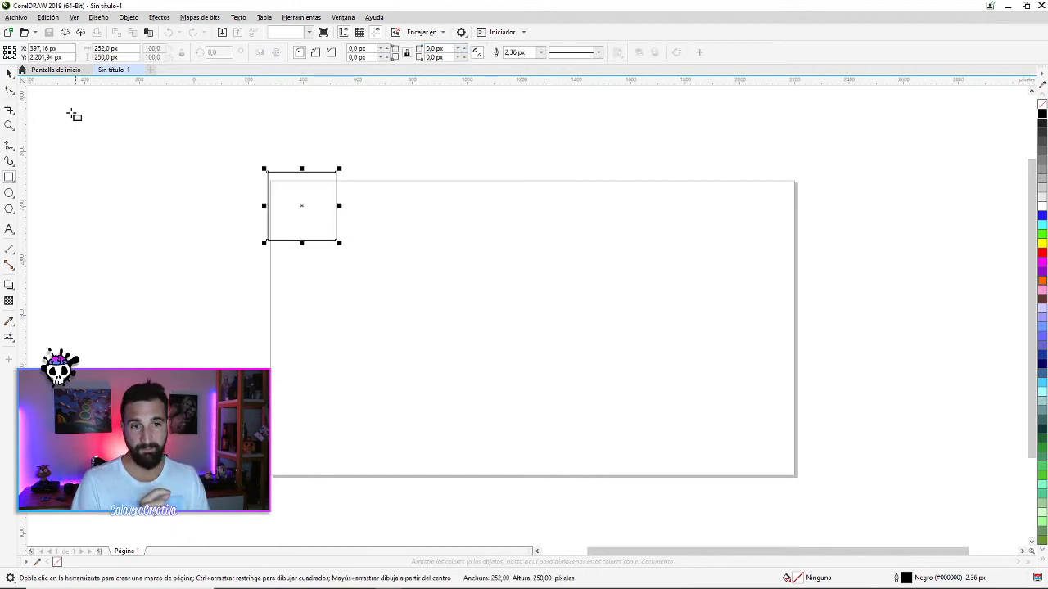
key("space")
left_click_drag(311, 183, 374, 201)
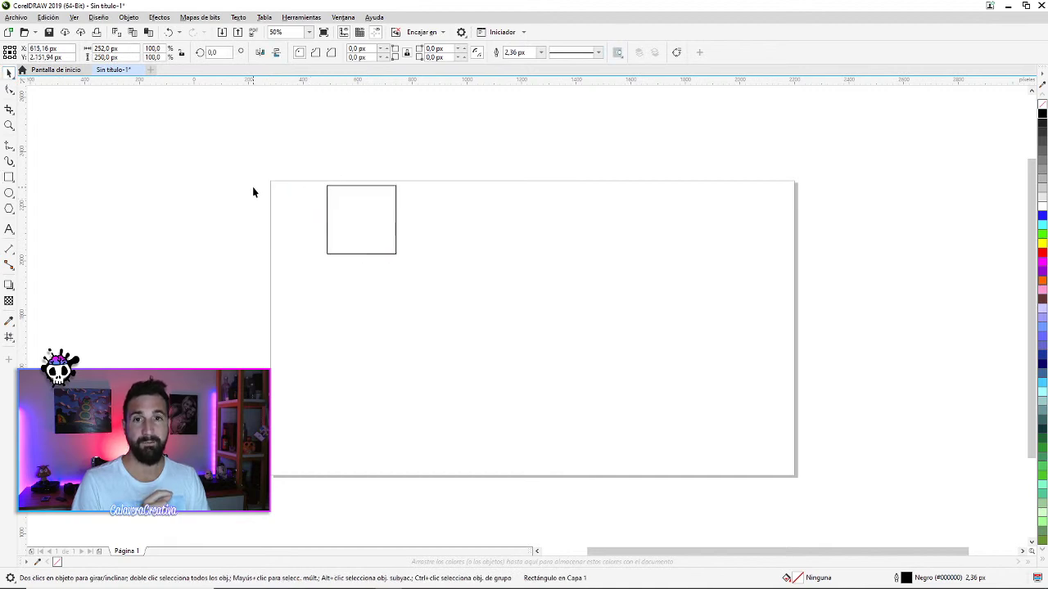
left_click(253, 193)
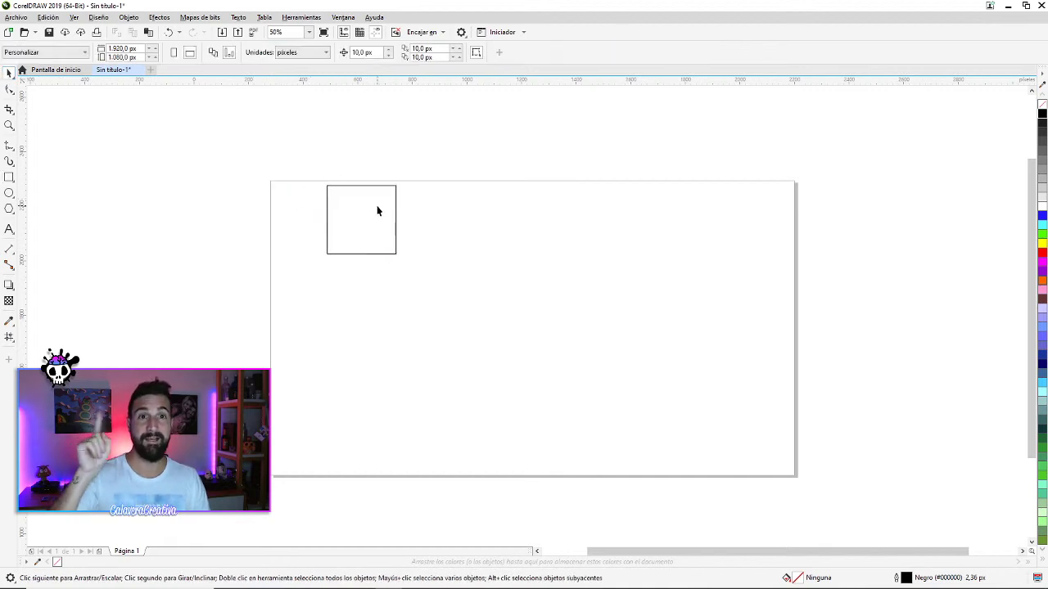
Delete the rectangle from the page
left_click(376, 207)
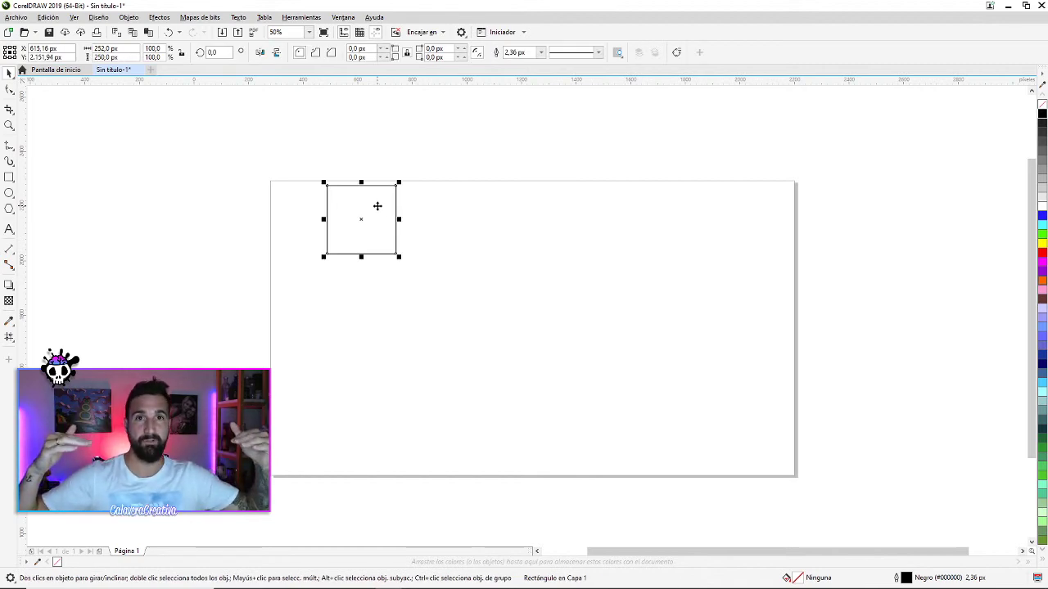
key("Delete")
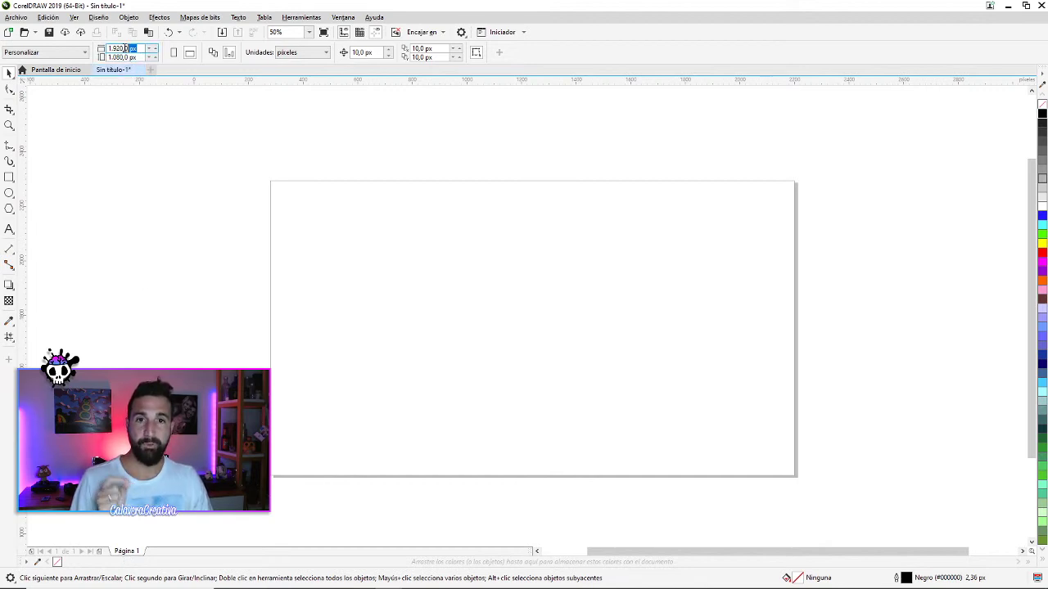
Set page 1's width to 1080 px to make it square
left_click_drag(124, 48, 82, 51)
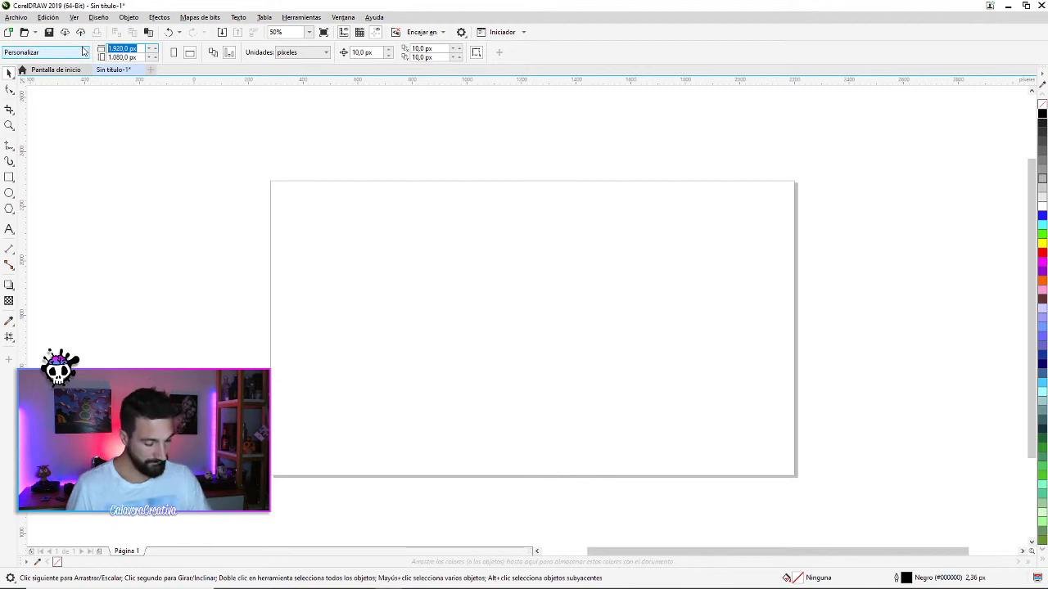
type("1080")
key("Return")
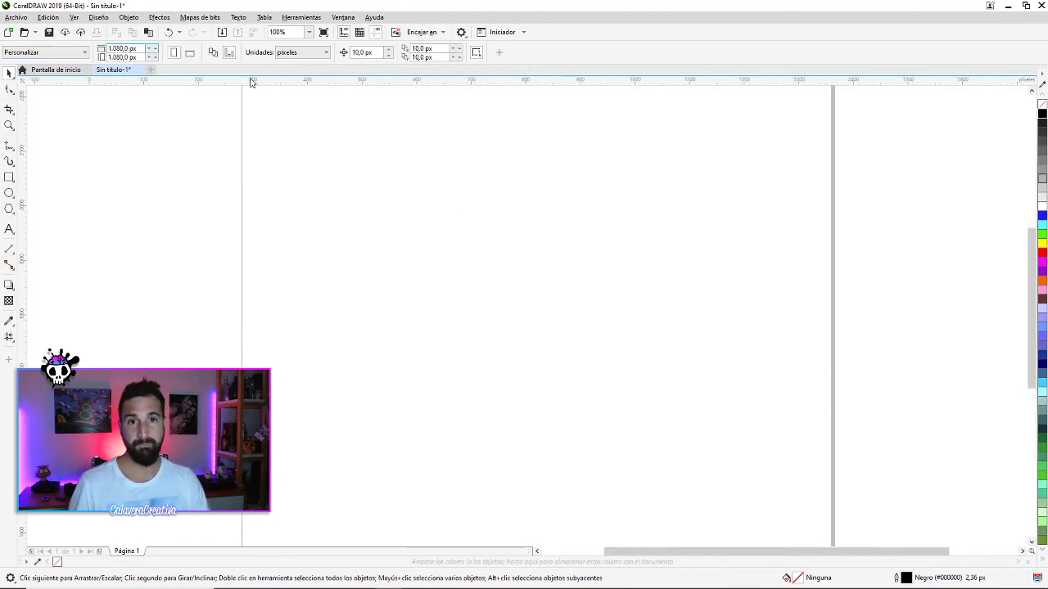
left_click_drag(450, 202, 390, 255)
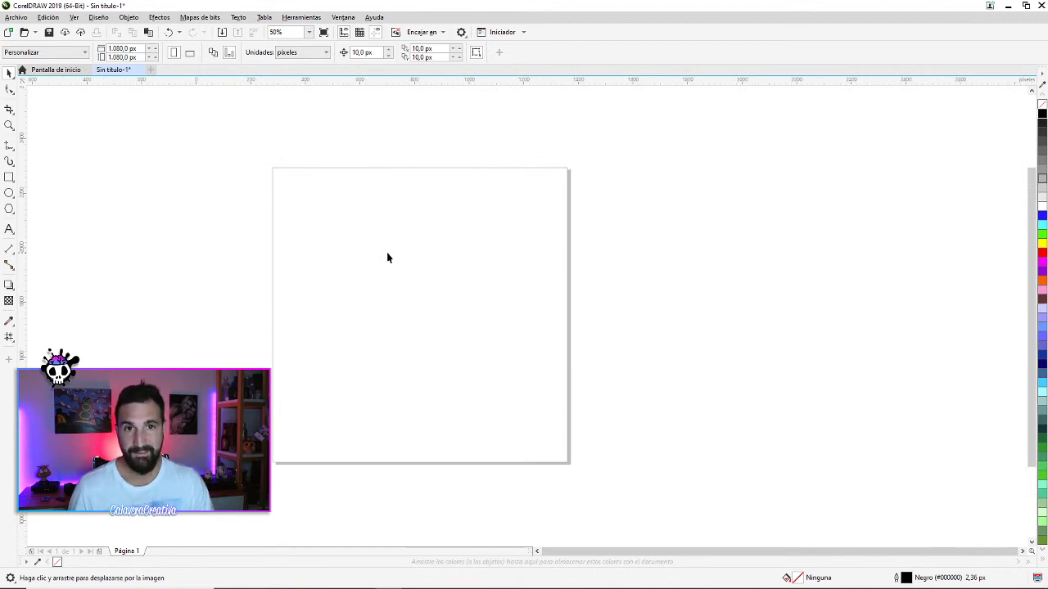
Add two pages after page 1 and delete page 3
left_click(99, 553)
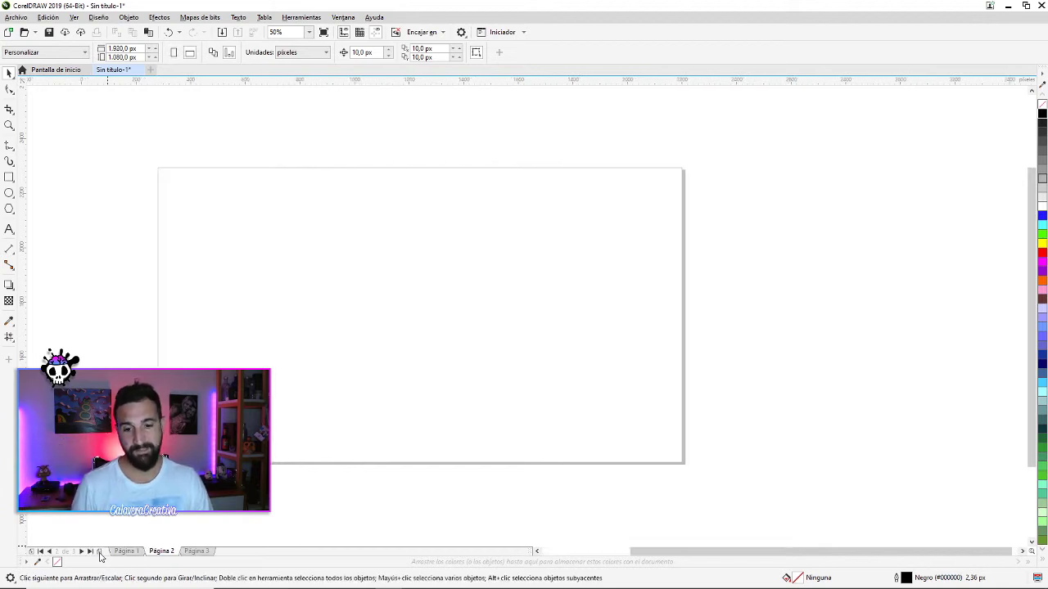
right_click(198, 553)
left_click(270, 531)
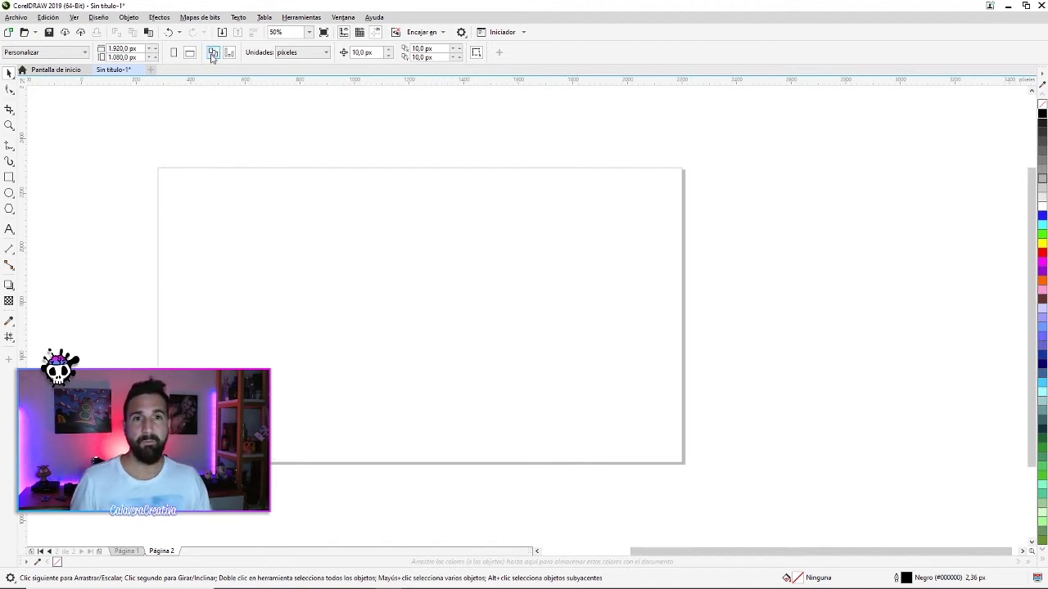
Insert another page right after page 1 and look through pages 2 and 3
left_click(128, 552)
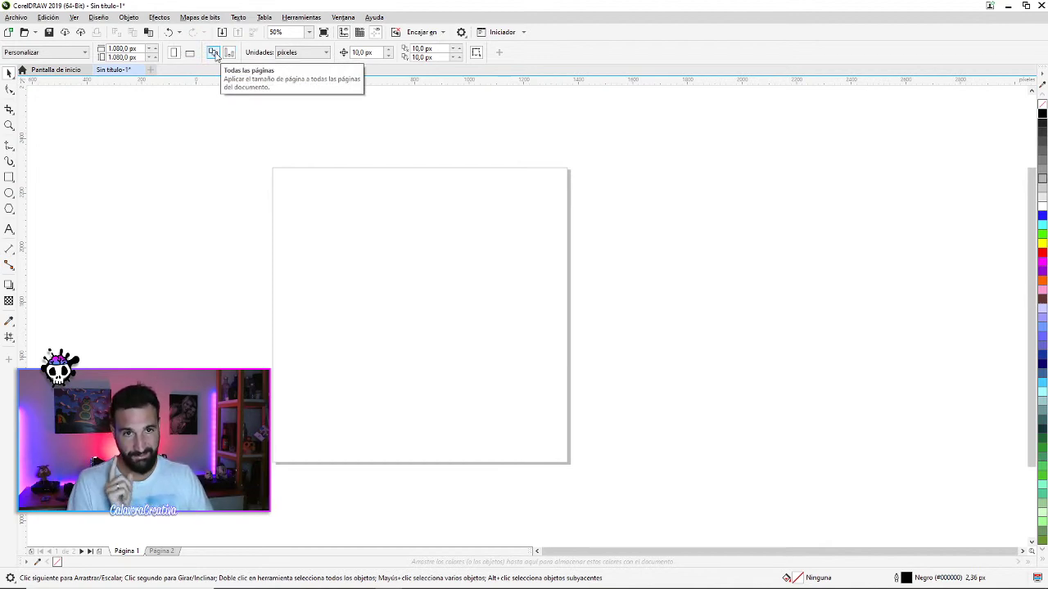
left_click(105, 553)
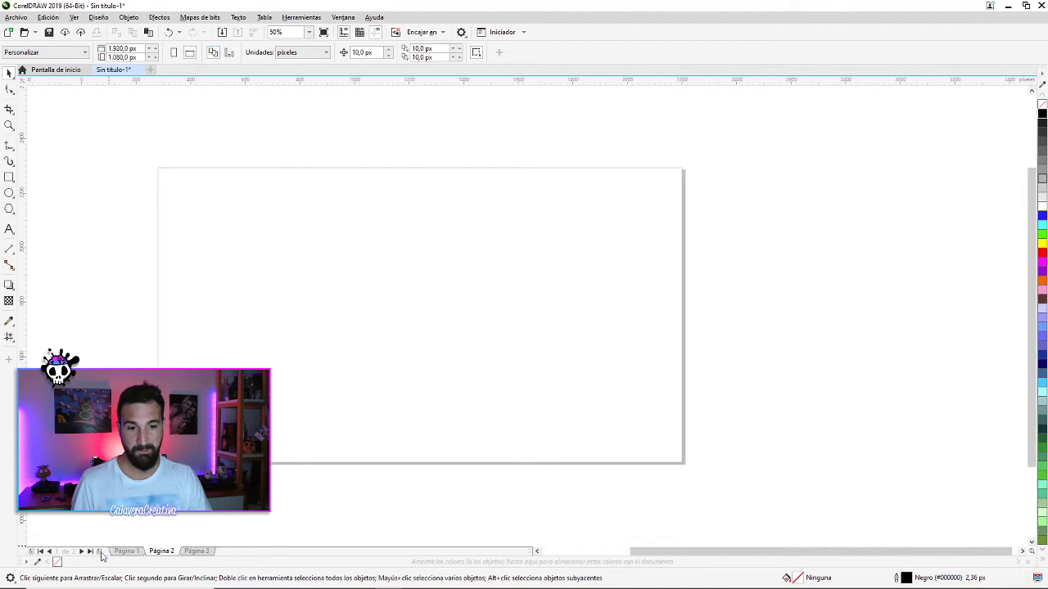
left_click(190, 553)
left_click(161, 552)
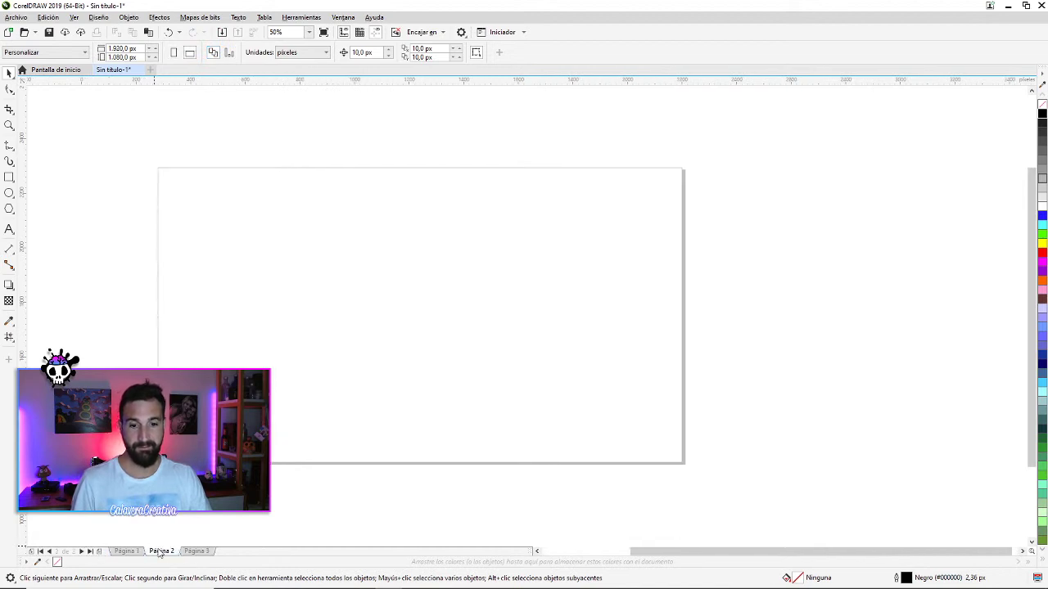
left_click(194, 553)
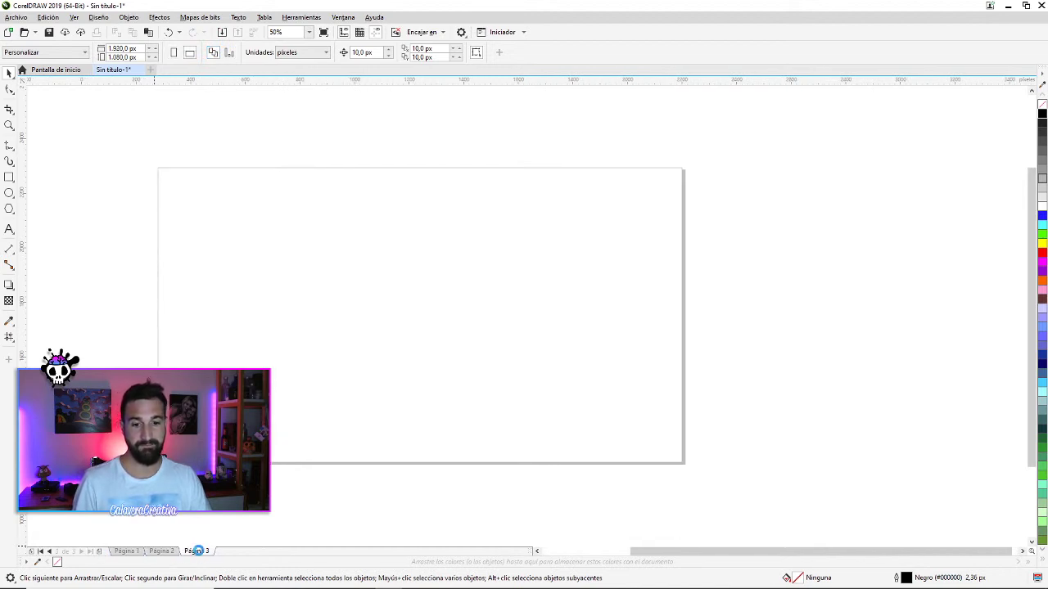
Set page 1's width to 1920 px
left_click(126, 551)
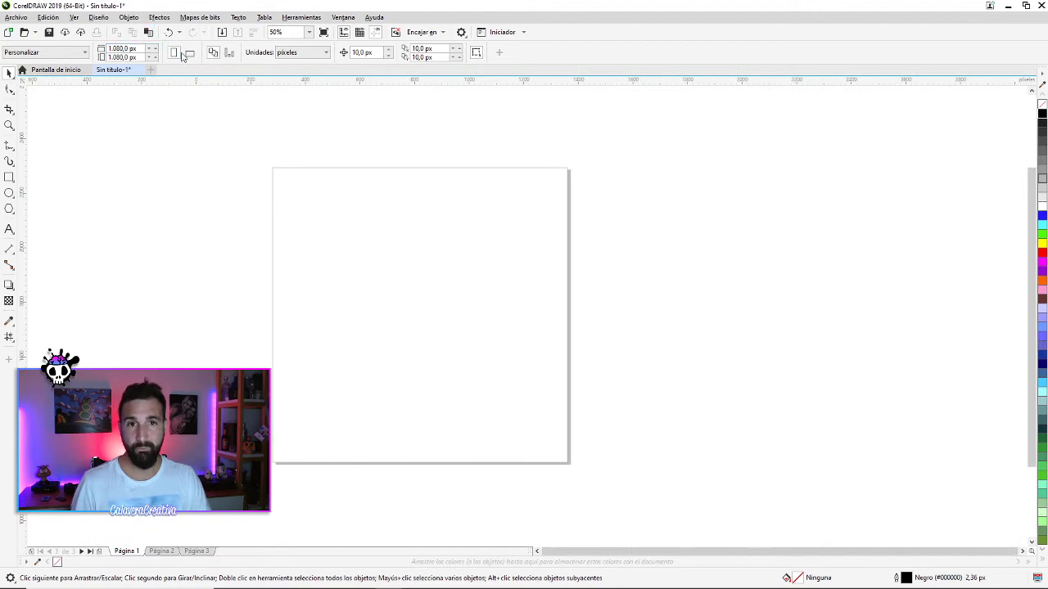
left_click(123, 49)
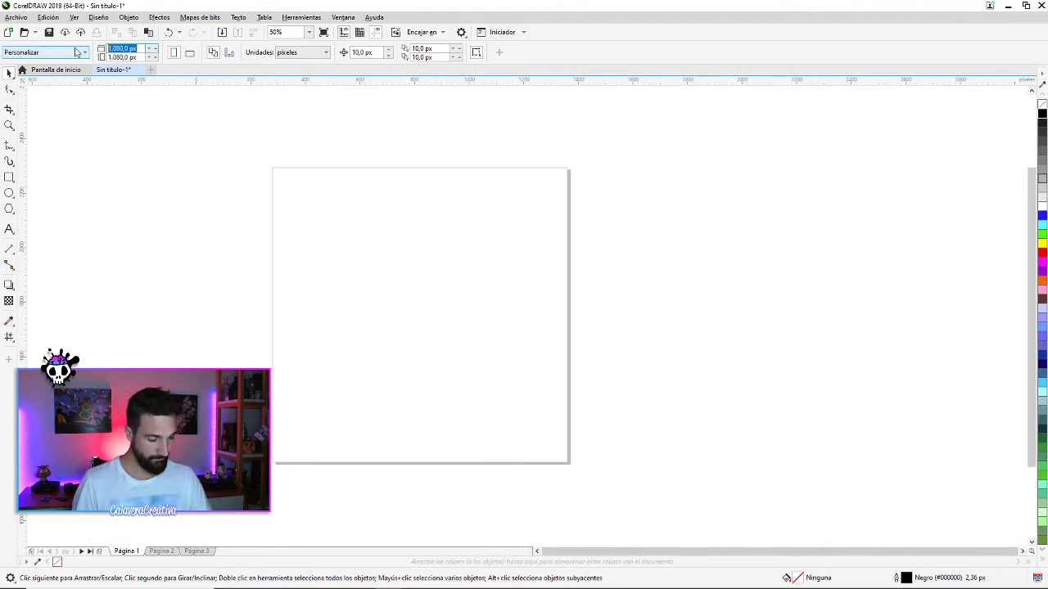
type("1.9")
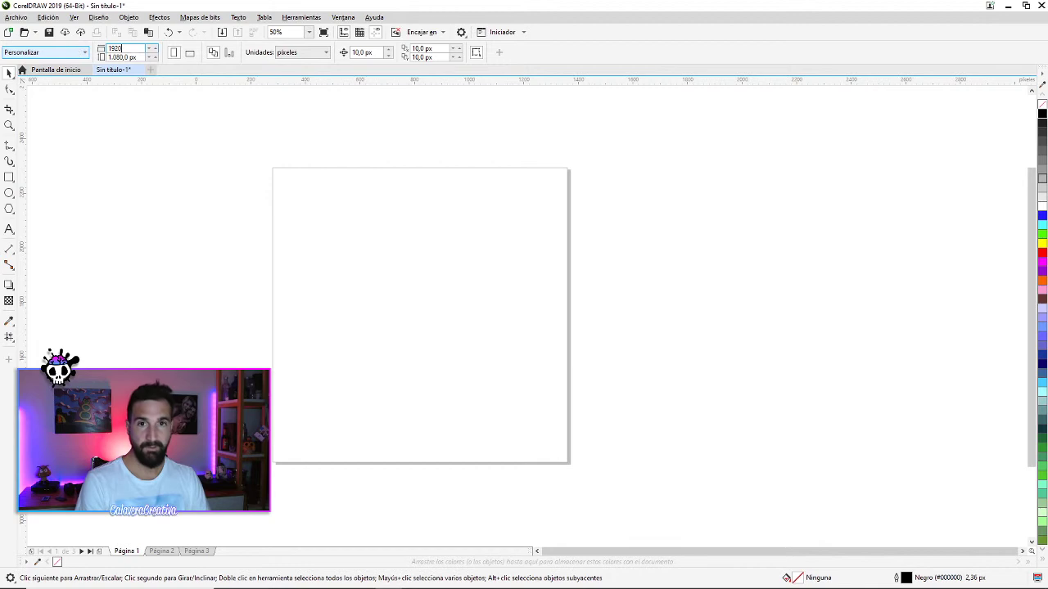
type("20")
key("Return")
Add two pages after page 3 and check the size of pages 2 and 1
left_click_drag(126, 551, 171, 561)
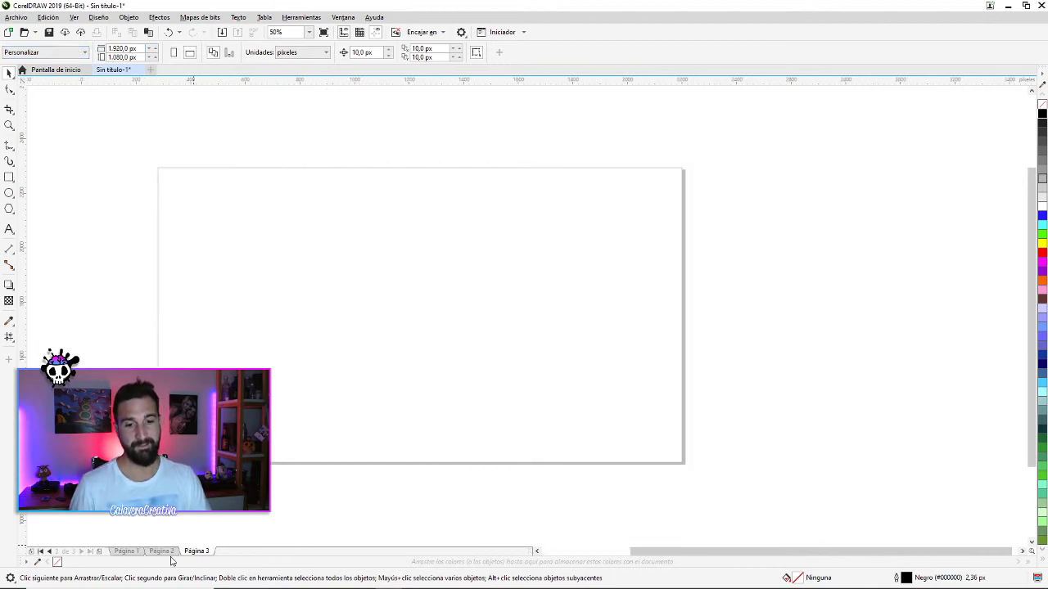
left_click(96, 554)
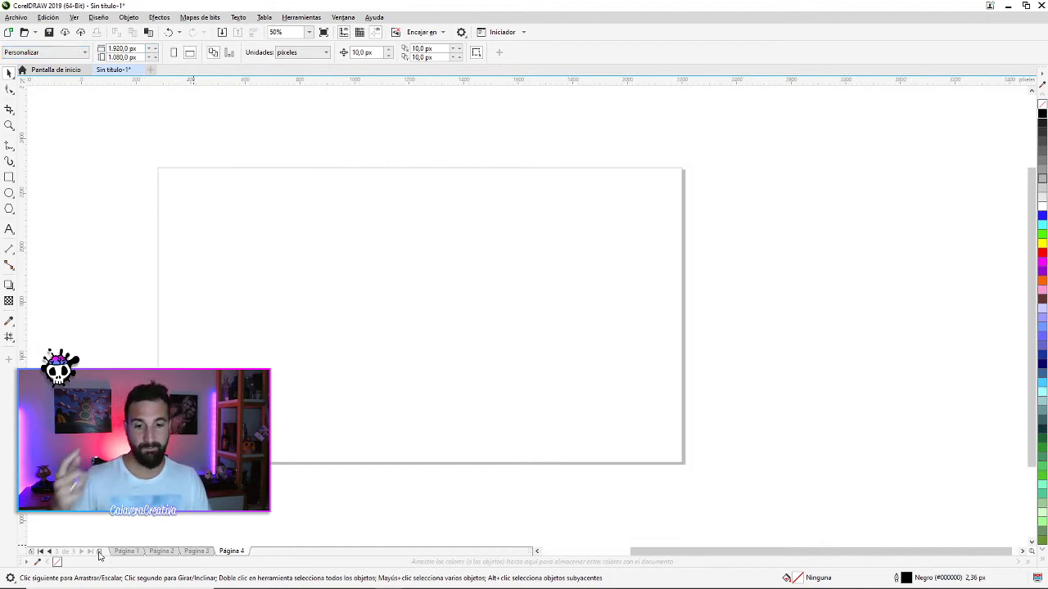
left_click(97, 553)
left_click(182, 553)
left_click(131, 550)
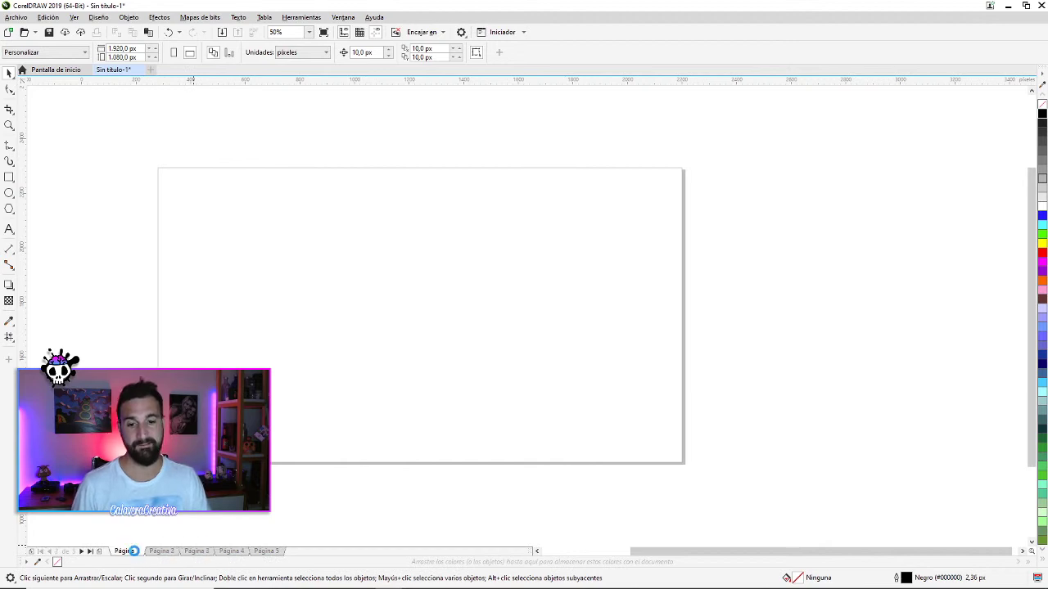
Set only page 3's width to 1080 px and compare it with pages 1 and 2
left_click(201, 552)
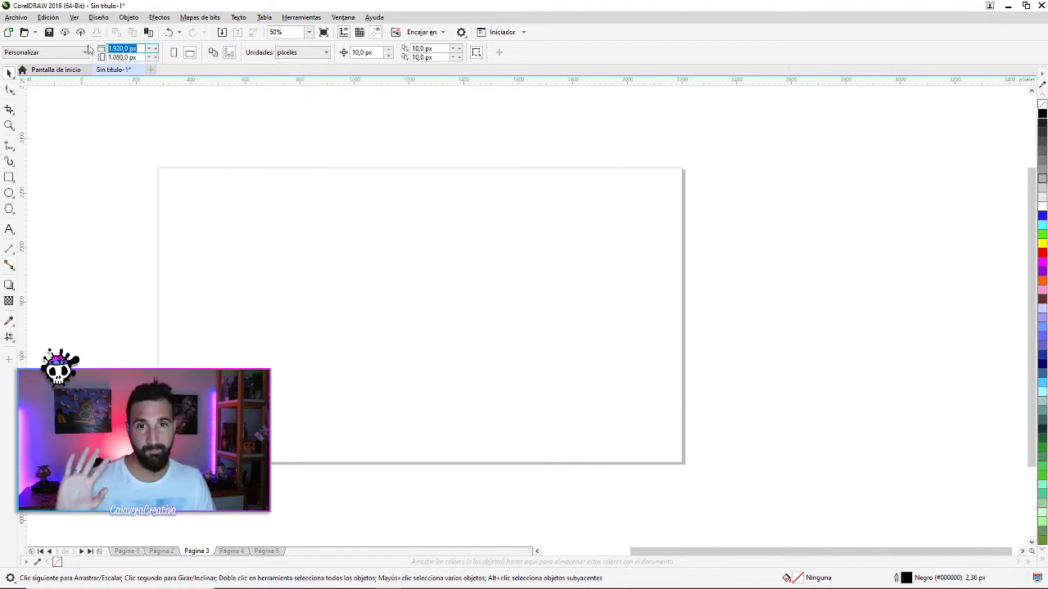
type("1.")
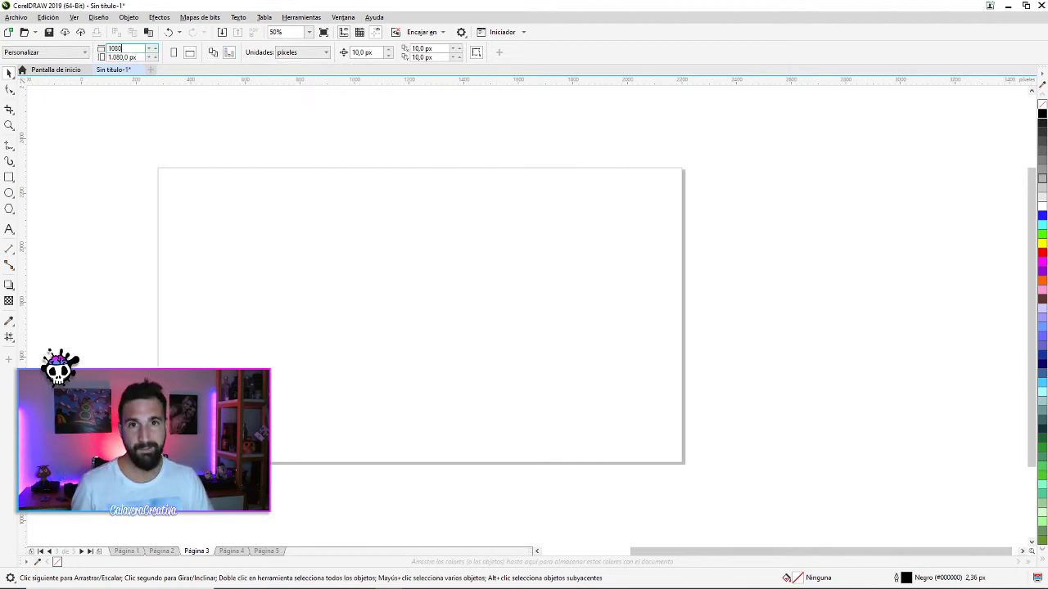
type("080")
key("Return")
scroll(323, 396, "down", 1)
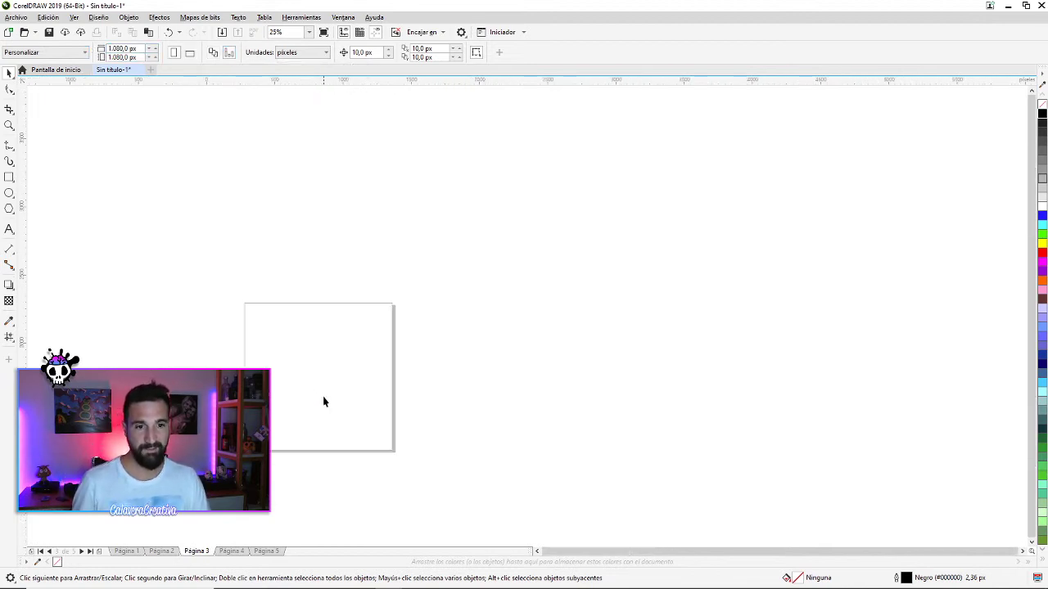
left_click(140, 553)
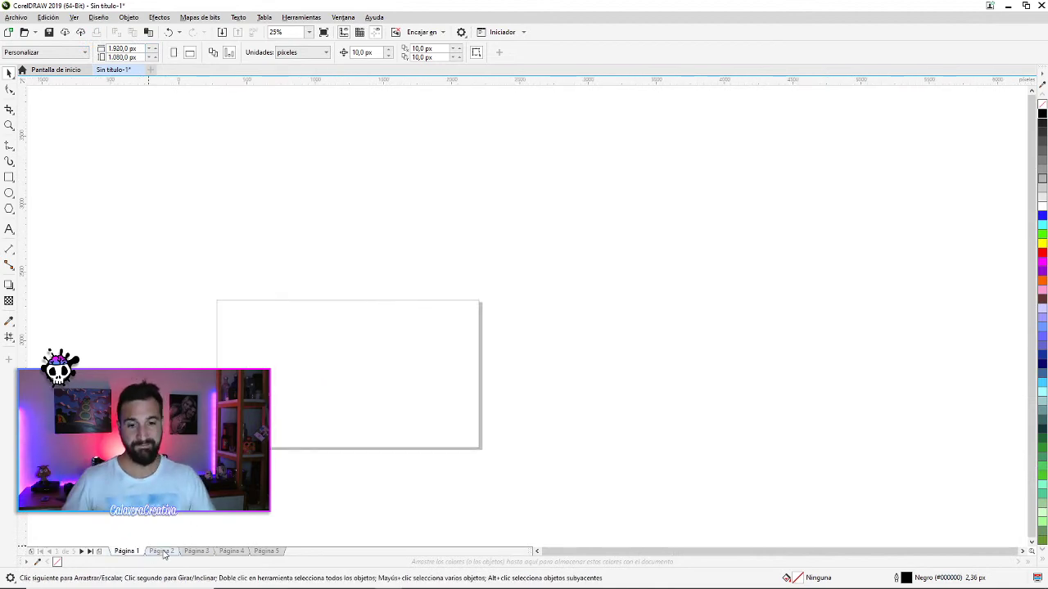
left_click(162, 552)
left_click(197, 551)
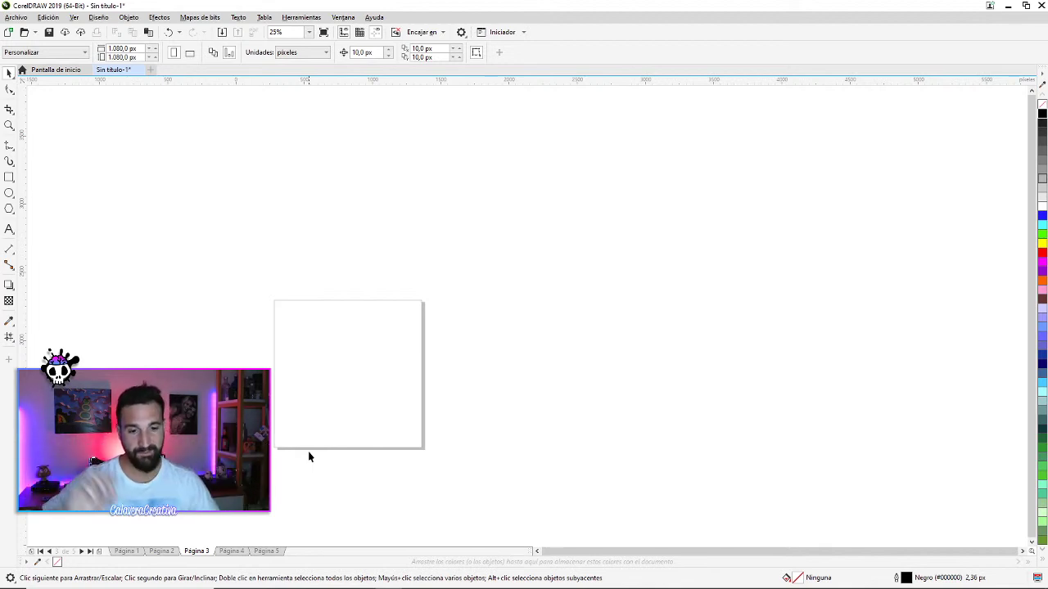
Rename page 3 with a person's first name
right_click(201, 553)
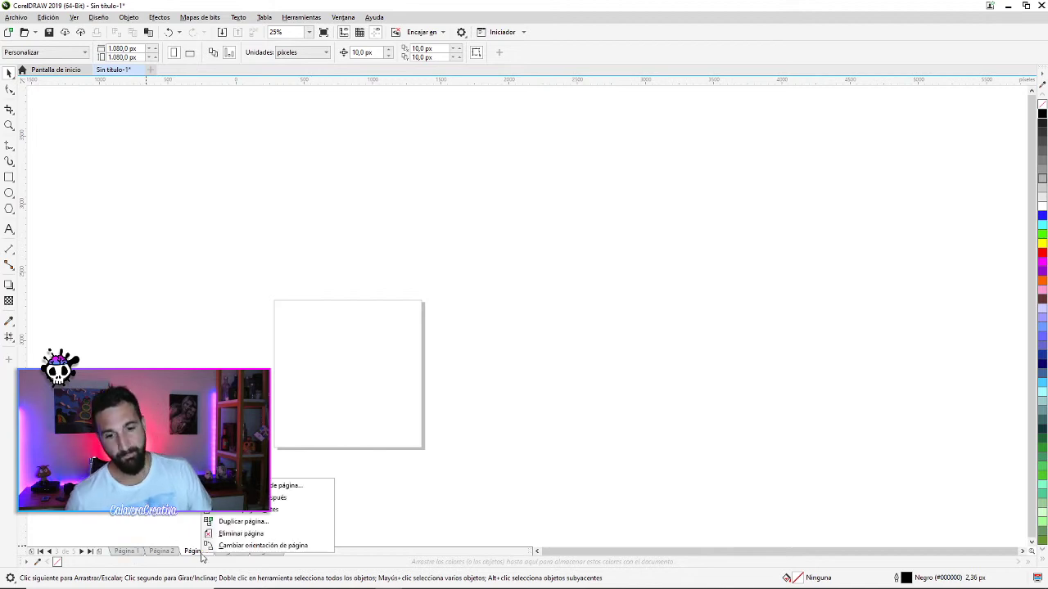
left_click(241, 485)
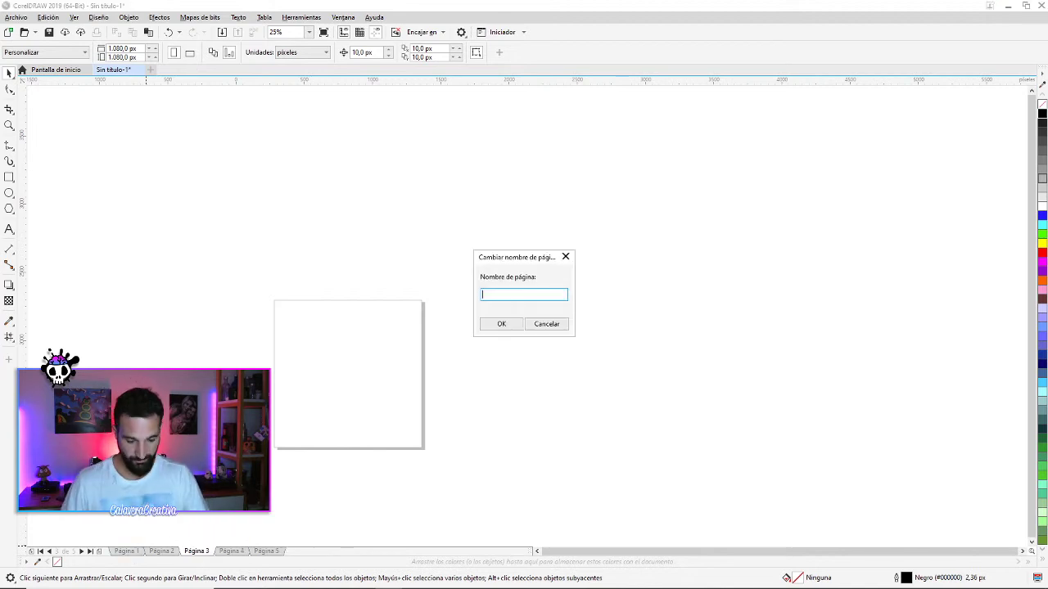
type("lUCAS")
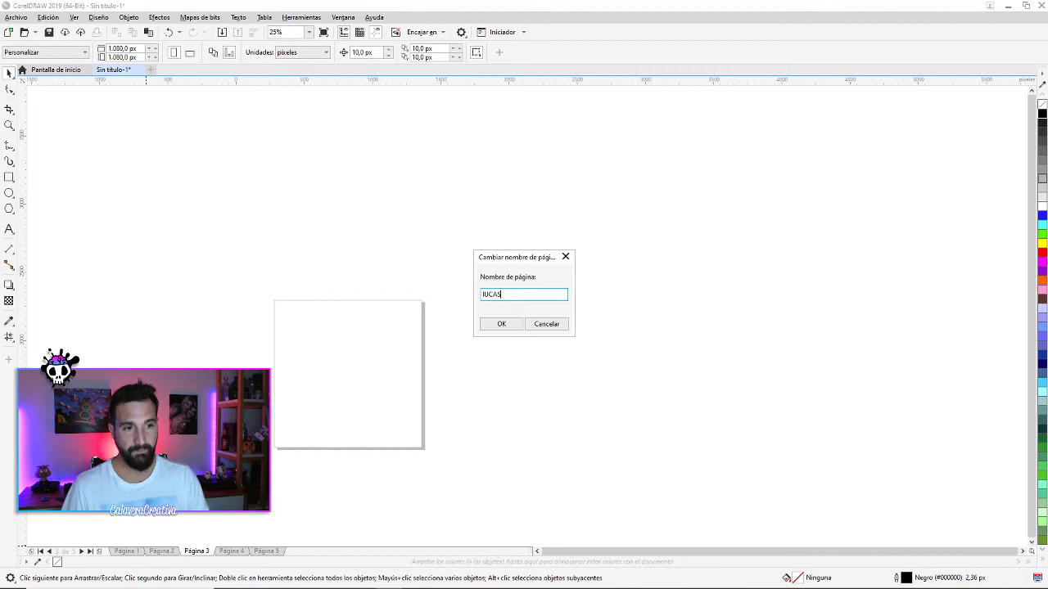
left_click(485, 322)
Rename page 2 with a person's first name
right_click(176, 549)
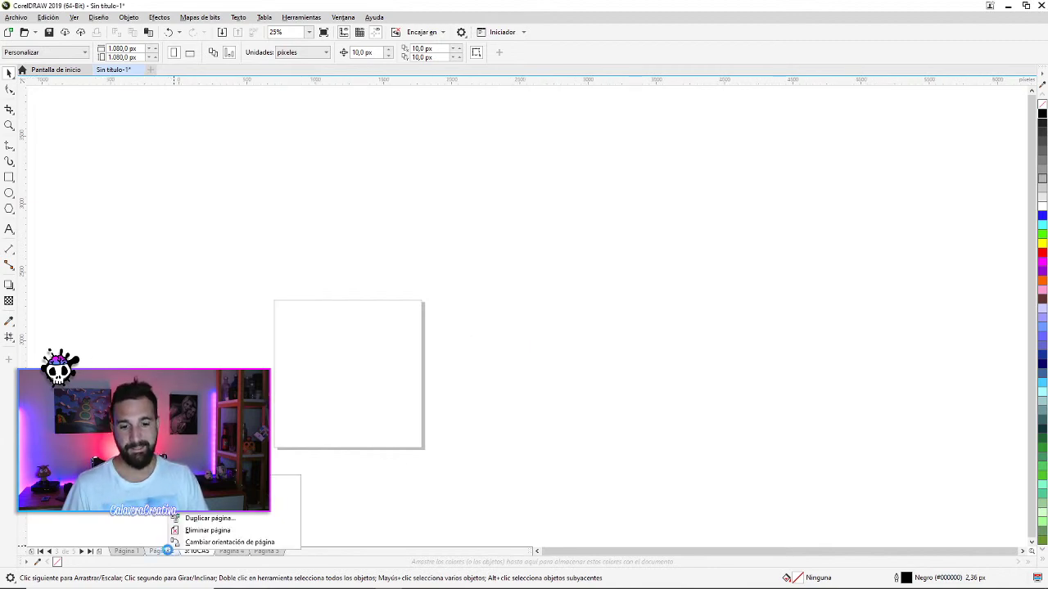
left_click(205, 483)
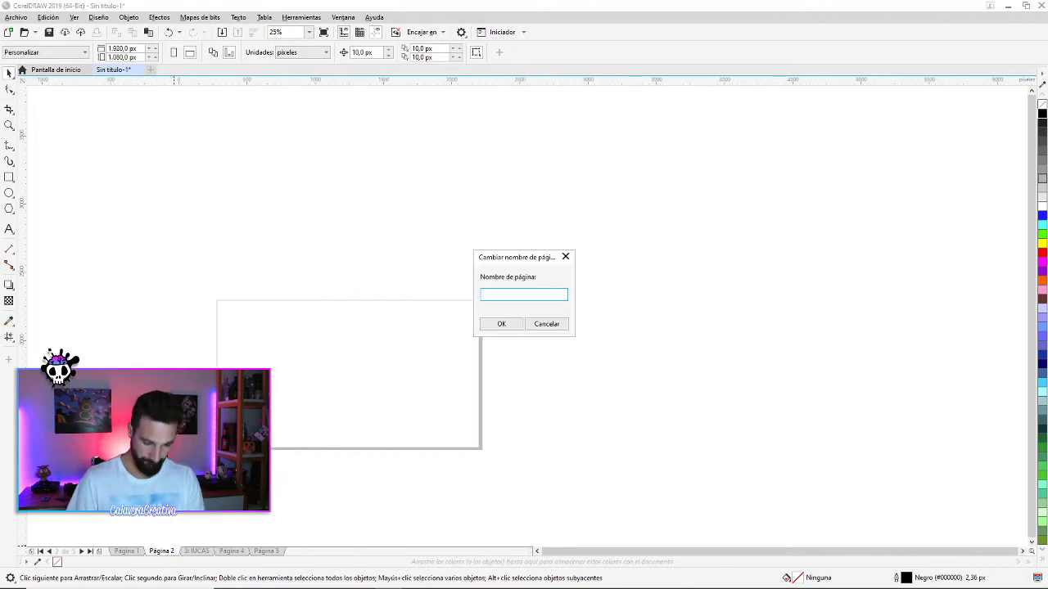
type("pEP")
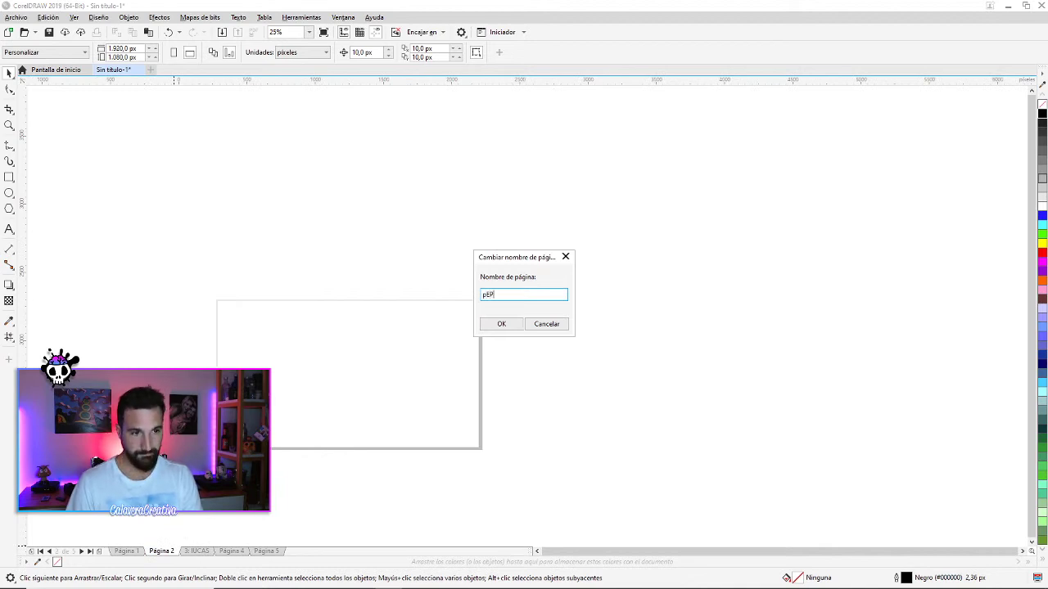
type("E")
left_click(500, 324)
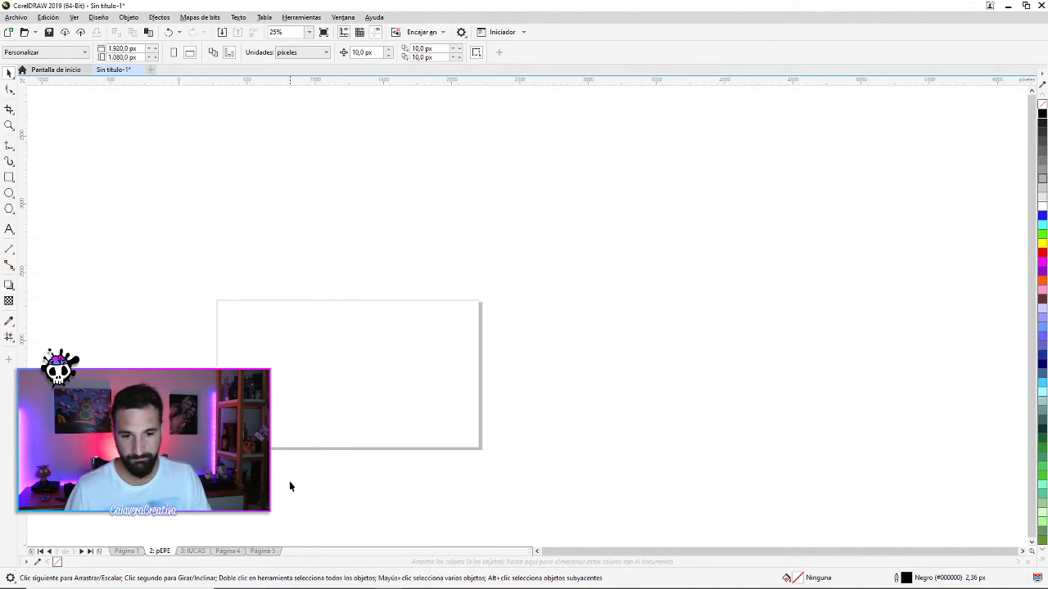
Move page 4 ahead of page 2 in the page order
right_click(229, 550)
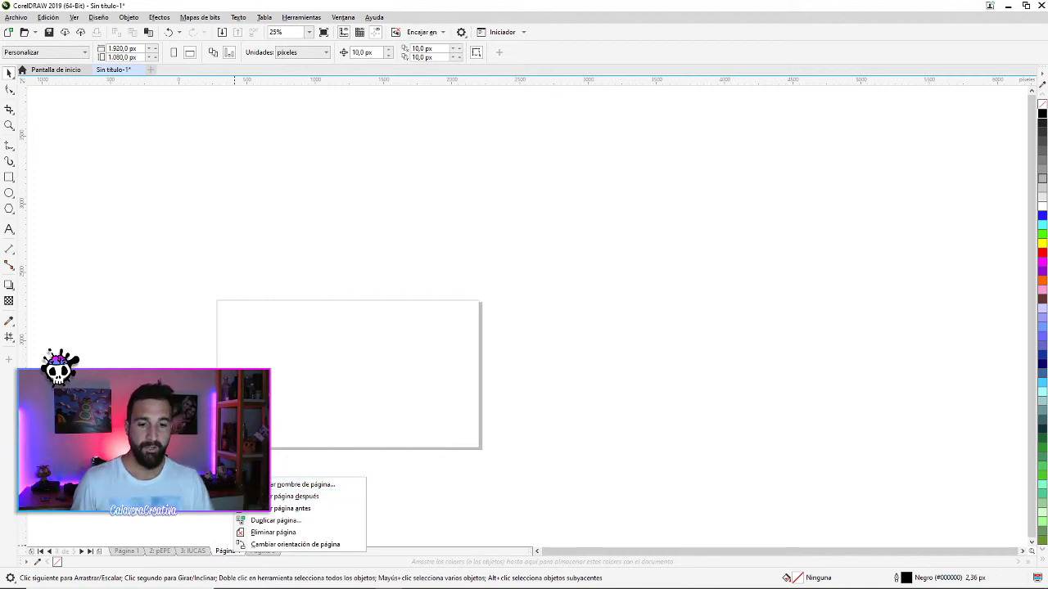
key("Escape")
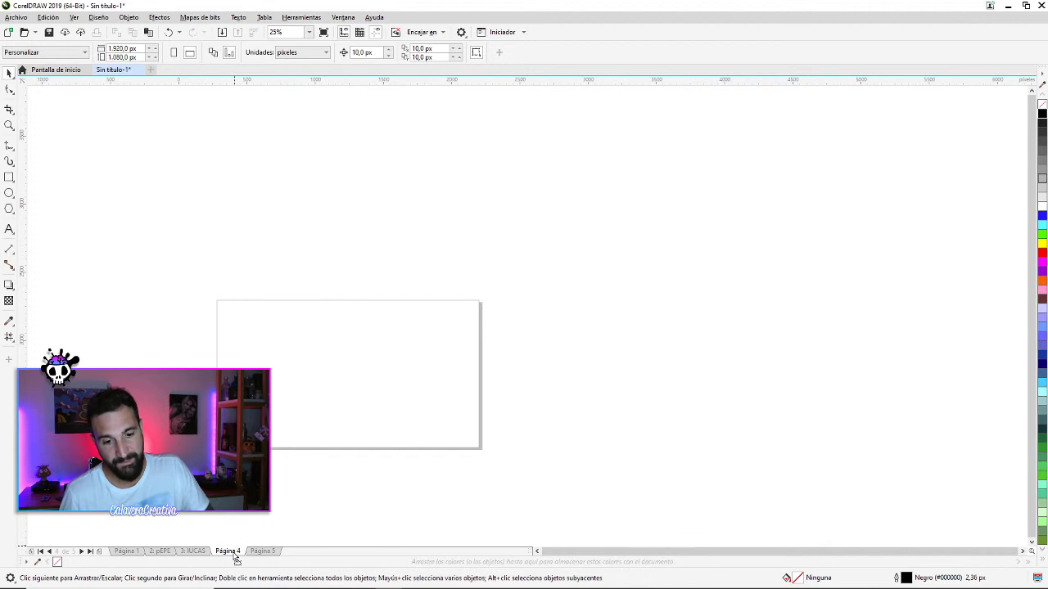
left_click_drag(235, 557, 147, 557)
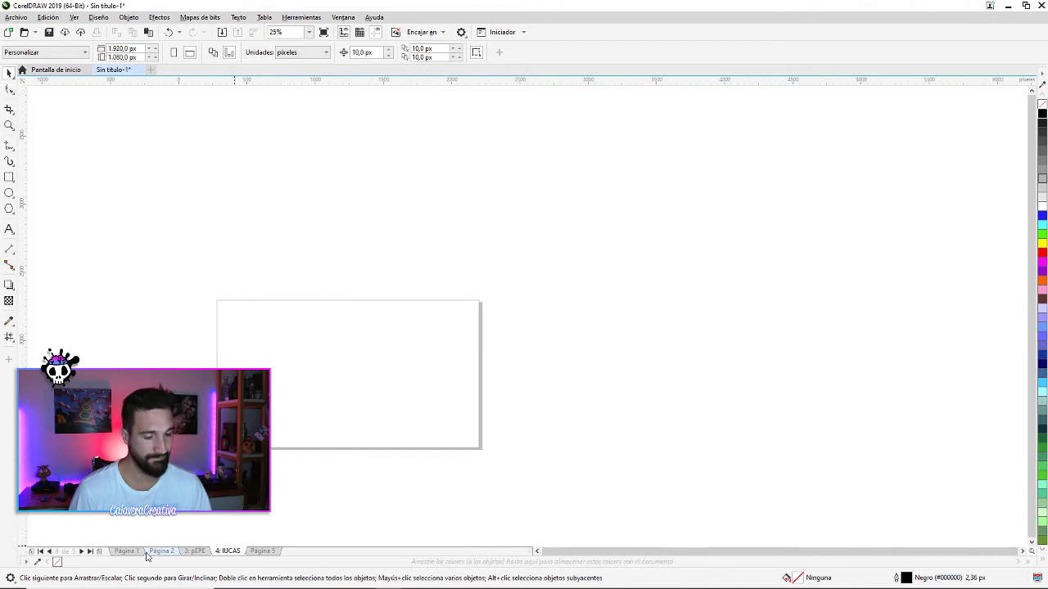
Delete every page after page 1 so that the document has a single page
right_click(147, 553)
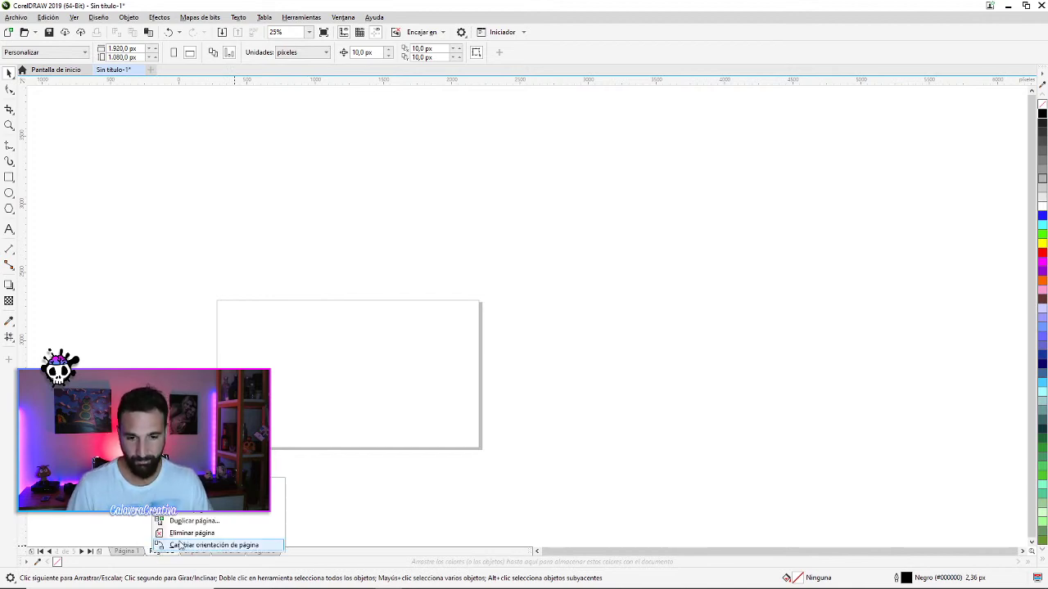
left_click(163, 552)
right_click(170, 554)
left_click(170, 555)
right_click(170, 556)
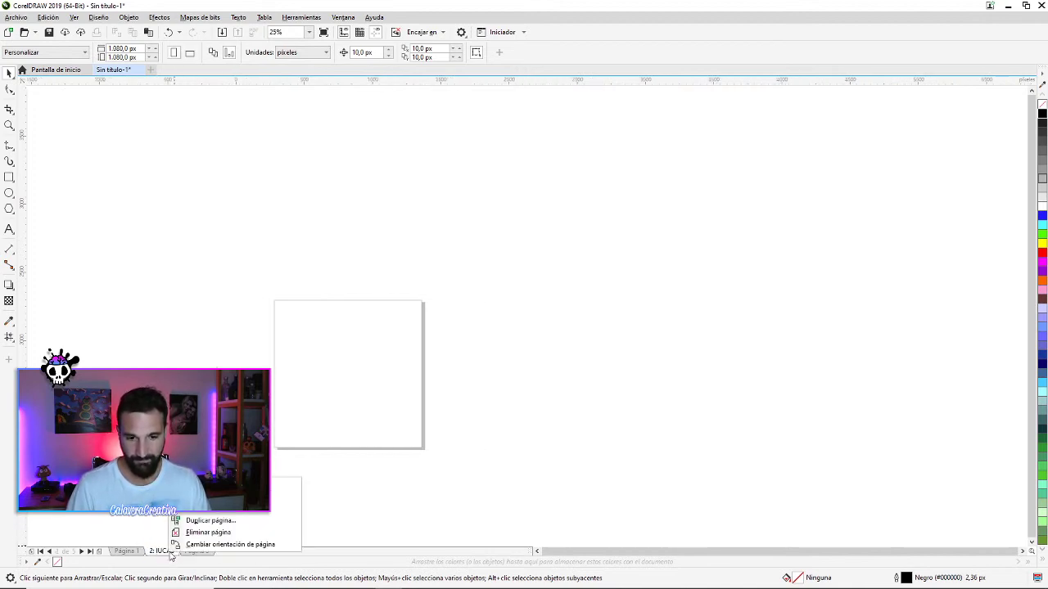
left_click(196, 533)
right_click(172, 552)
left_click(175, 534)
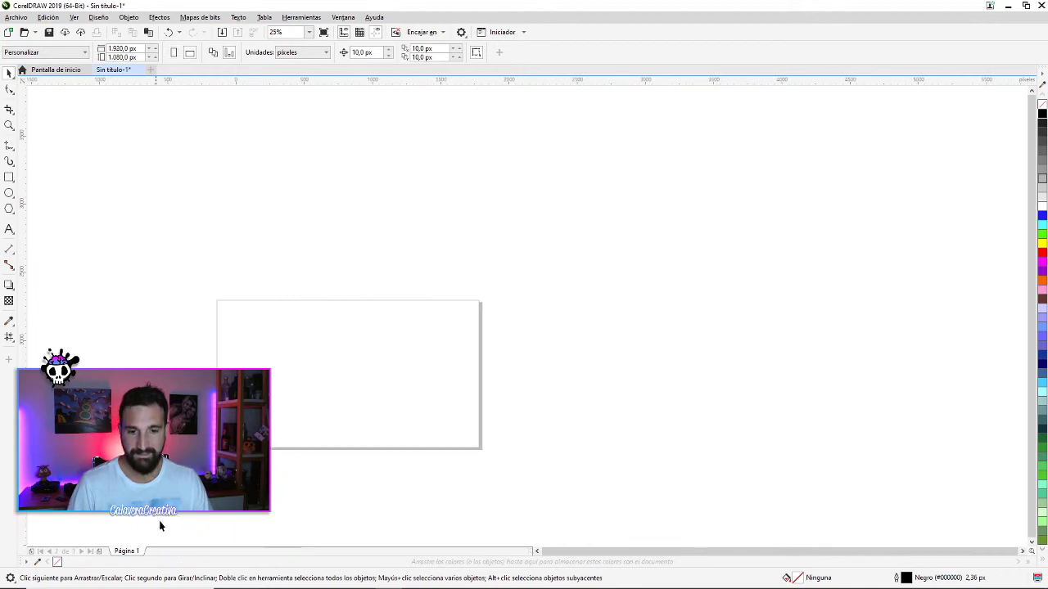
Draw a rectangle about 242 by 212 px near the page's upper-left corner, with magenta fill and outline
scroll(284, 409, "up", 1)
left_click_drag(283, 409, 340, 375)
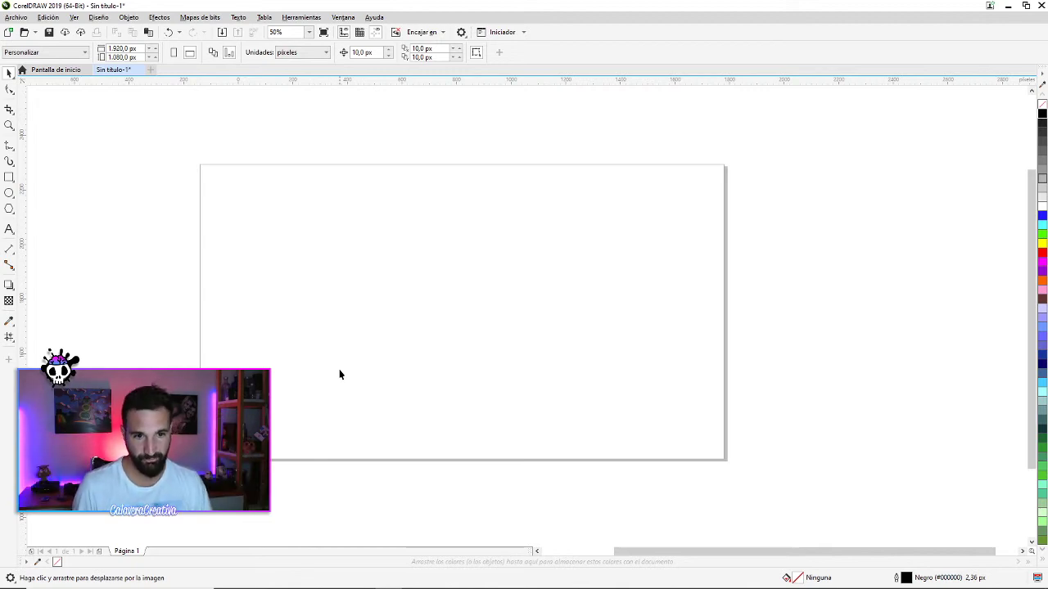
scroll(348, 266, "left", 1)
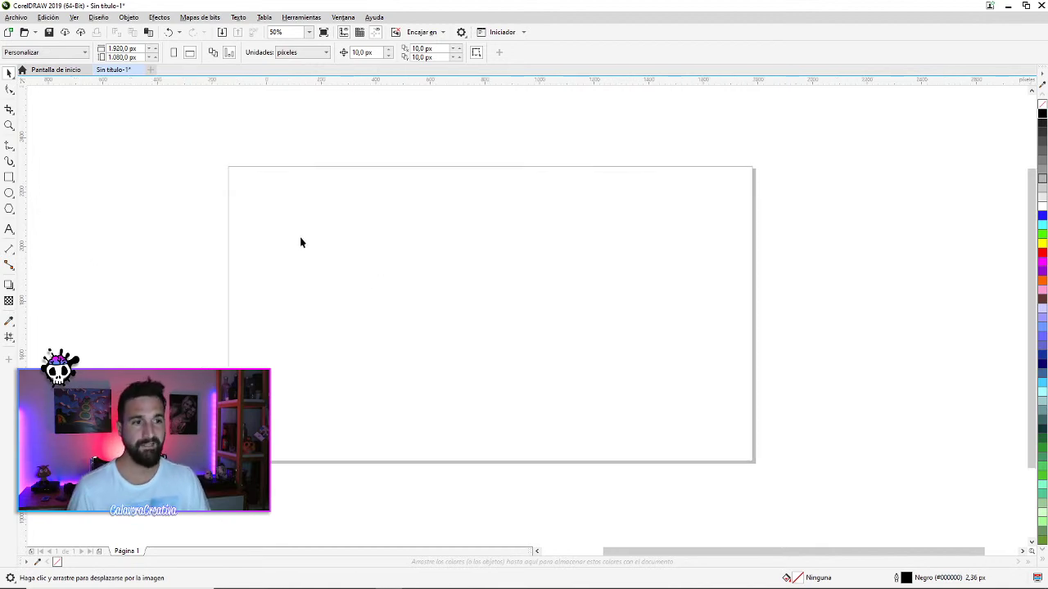
left_click(9, 176)
left_click_drag(273, 179, 341, 238)
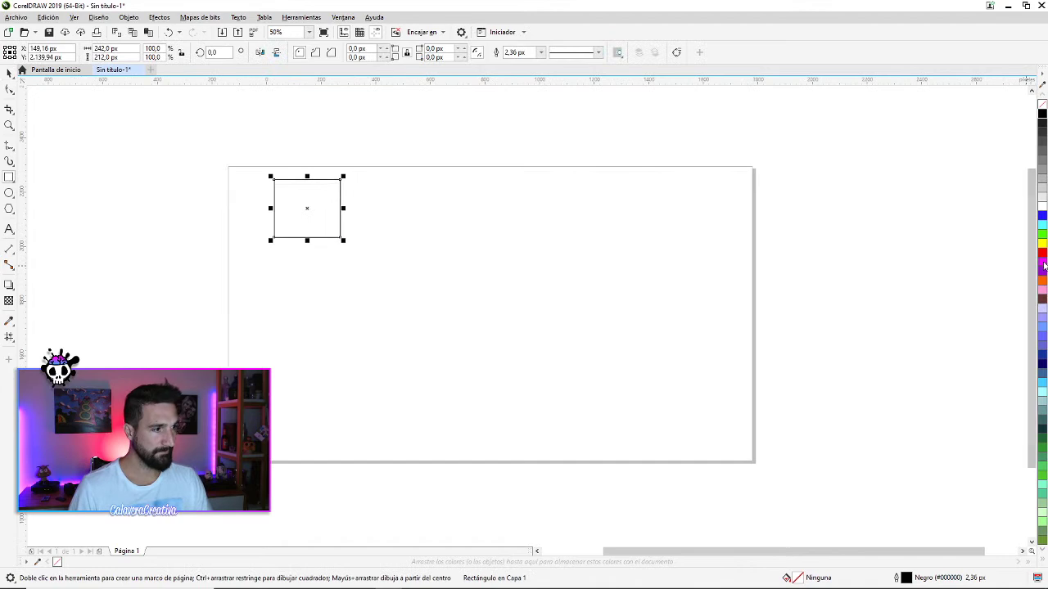
left_click(1042, 264)
left_click(9, 72)
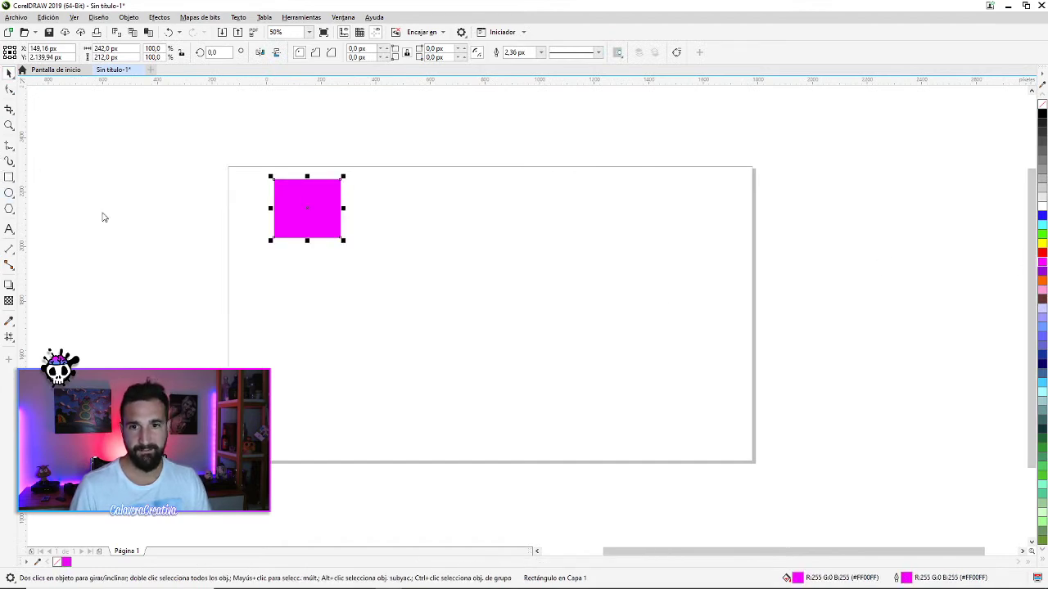
Draw a circle about 204 px in diameter near the page's right edge, with red fill and outline
key("F7")
left_click_drag(686, 301, 748, 366)
left_click(1042, 256)
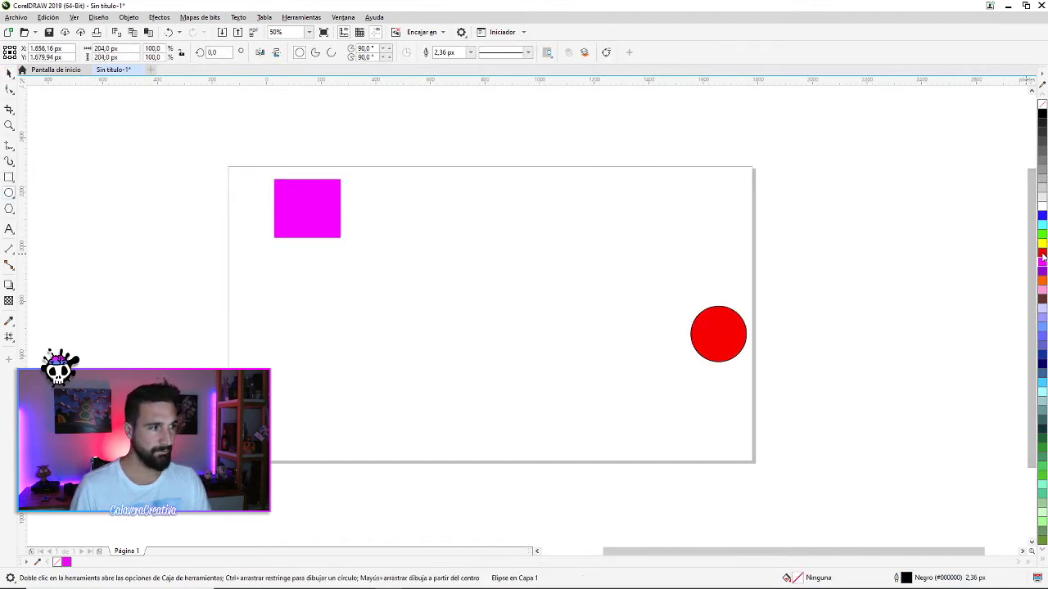
right_click(1042, 256)
left_click(9, 73)
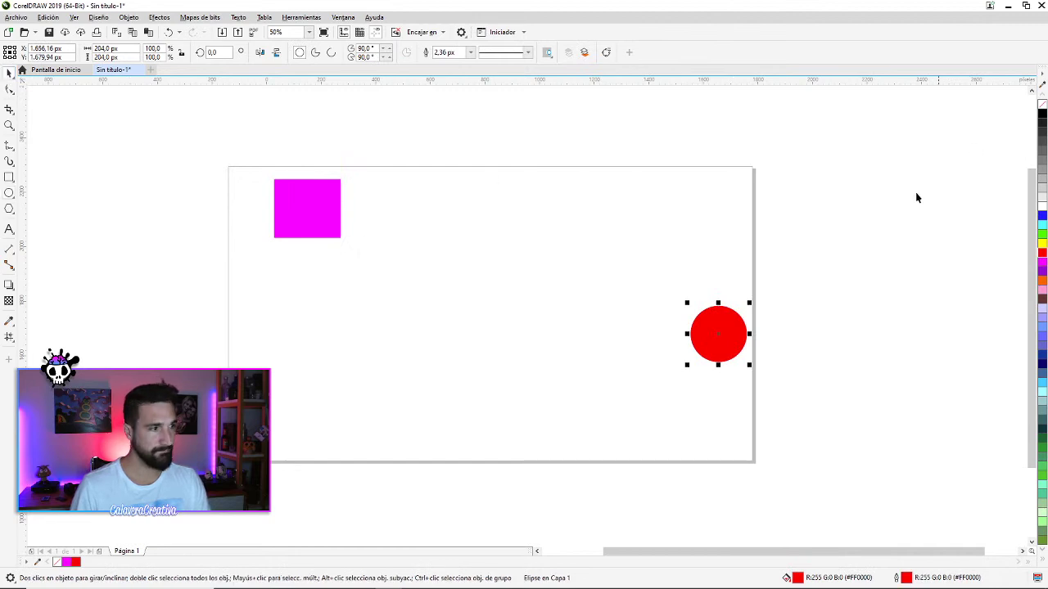
Copy the red circle, make the copy green without an outline, and place it against the magenta rectangle's right side
left_click_drag(710, 332, 351, 231)
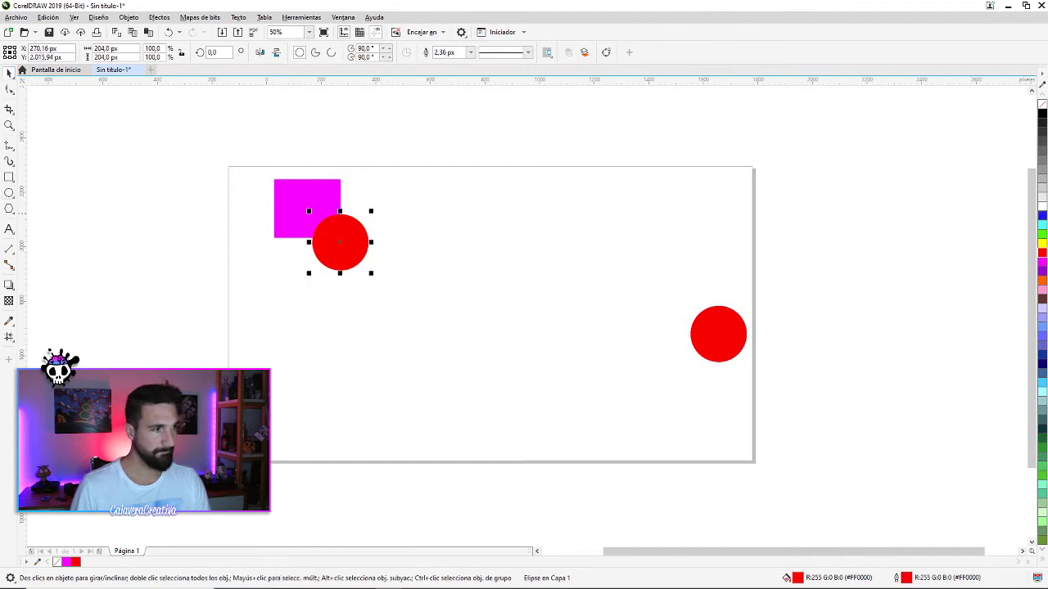
left_click(1042, 235)
right_click(1044, 107)
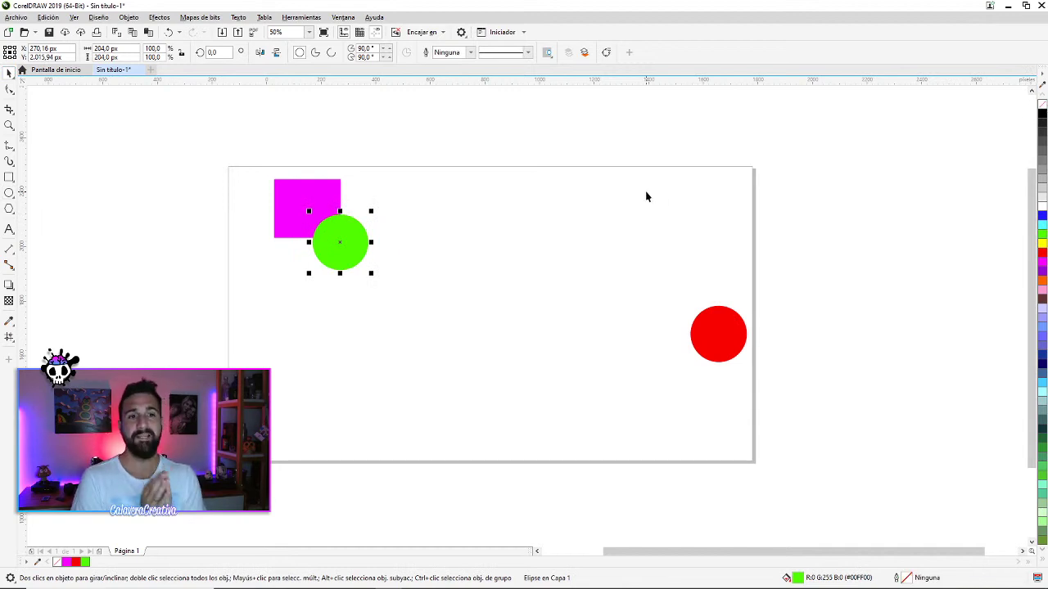
left_click_drag(343, 245, 370, 211)
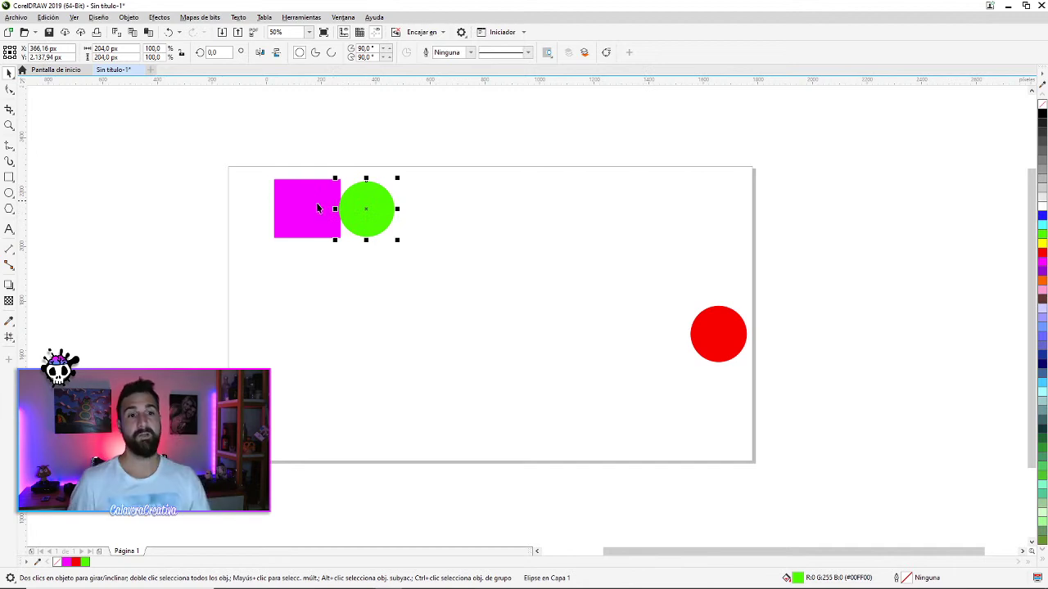
Examine the edge between the magenta rectangle and the green circle at 1600% zoom and return to the page overview
scroll(332, 201, "down", 4)
left_click(338, 180)
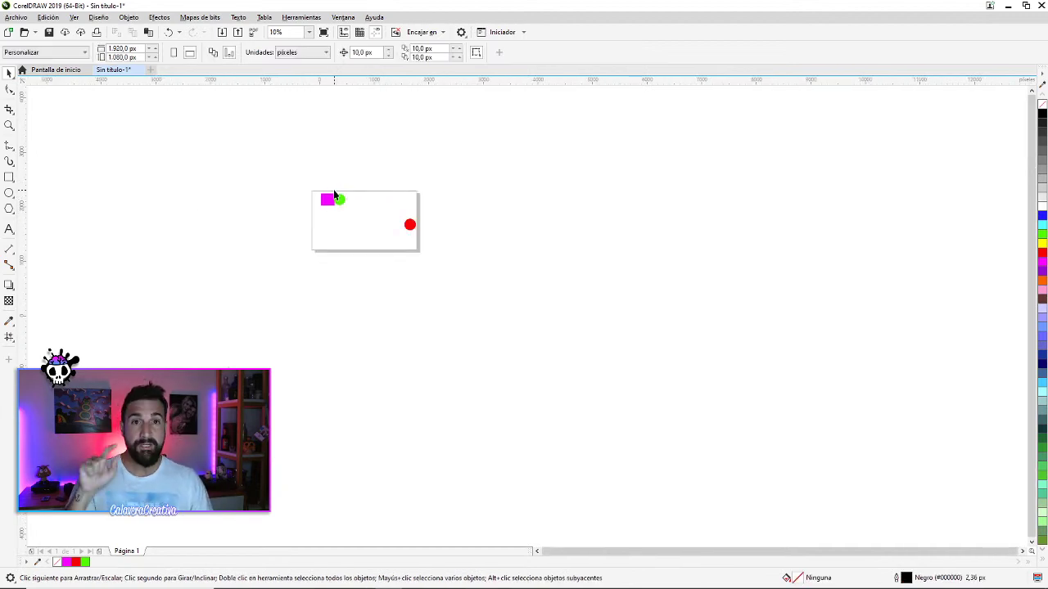
scroll(335, 205, "up", 2)
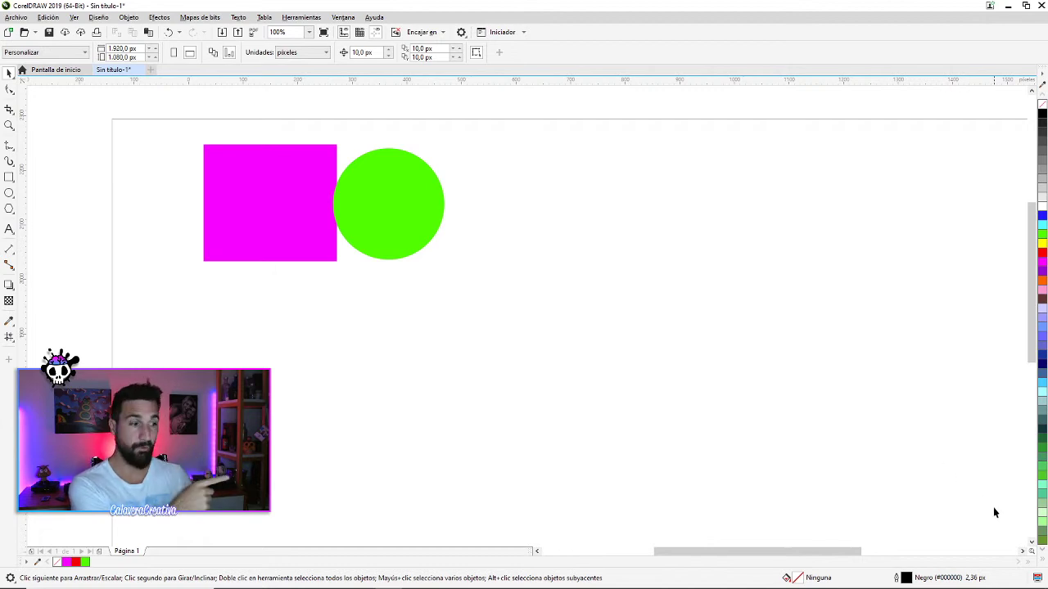
scroll(994, 507, "up", 3)
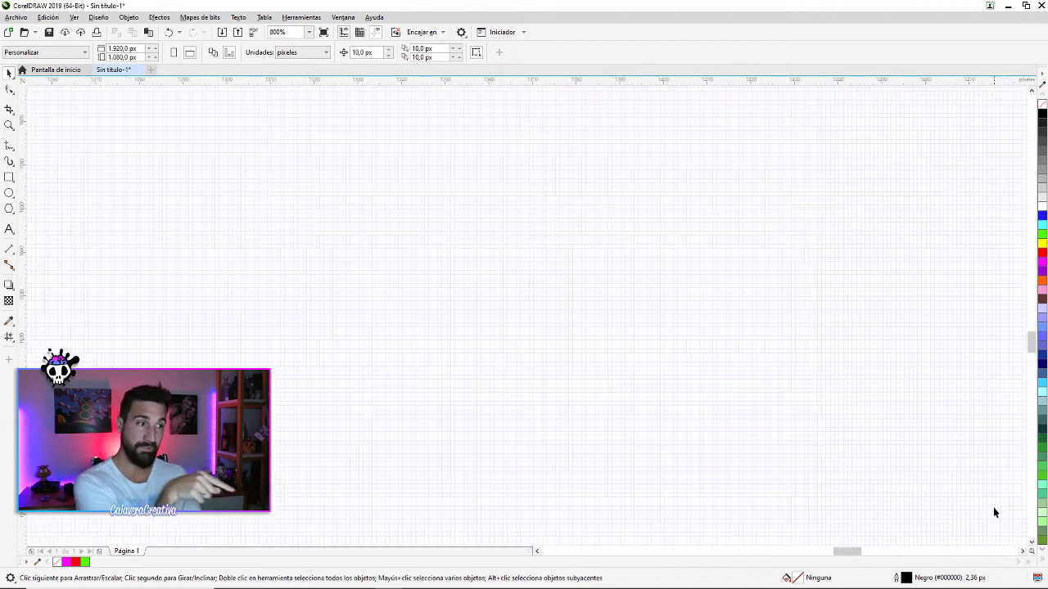
scroll(993, 507, "down", 4)
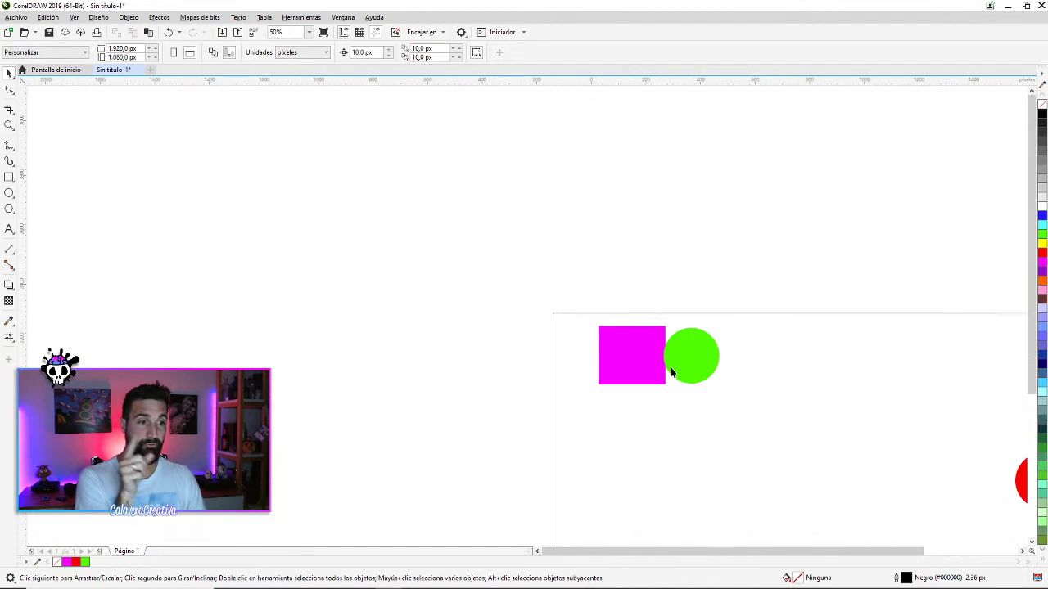
scroll(664, 359, "up", 5)
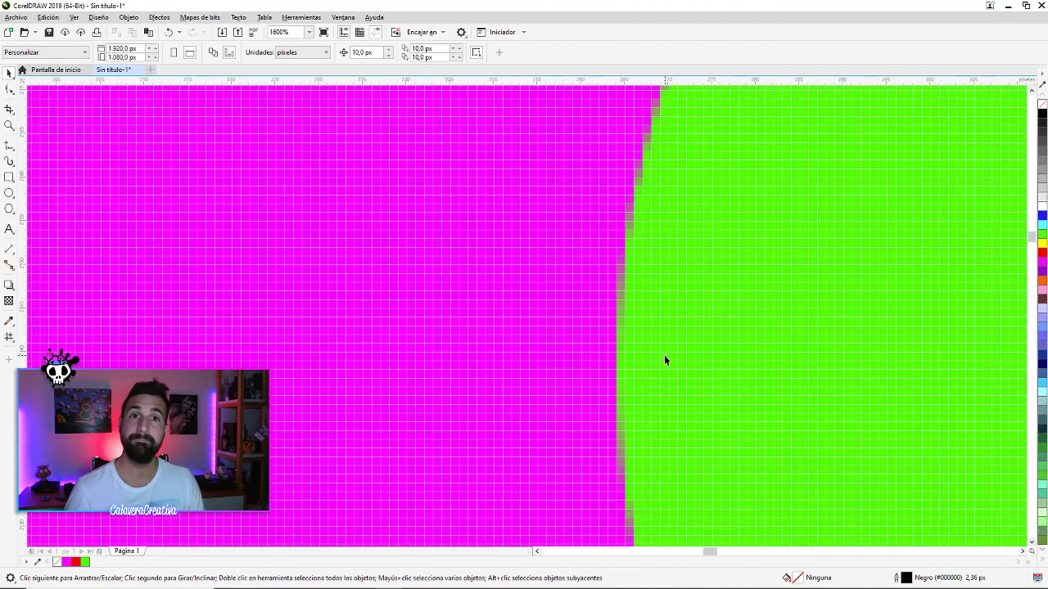
scroll(664, 355, "down", 5)
left_click_drag(807, 421, 562, 248)
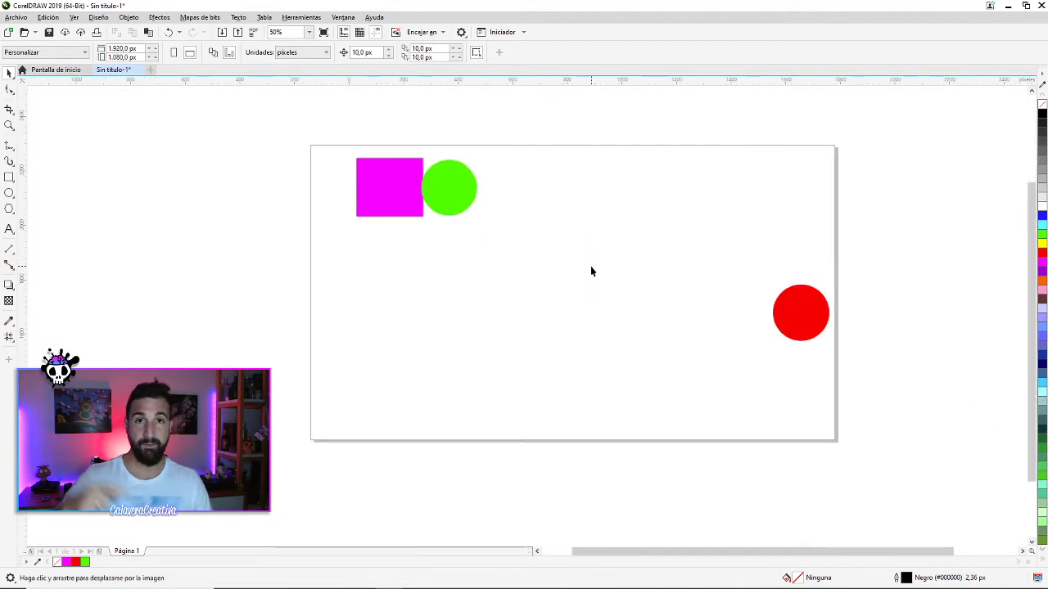
Inspect the page at 200% zoom, going from the magenta rectangle across to the red circle
scroll(423, 179, "up", 1)
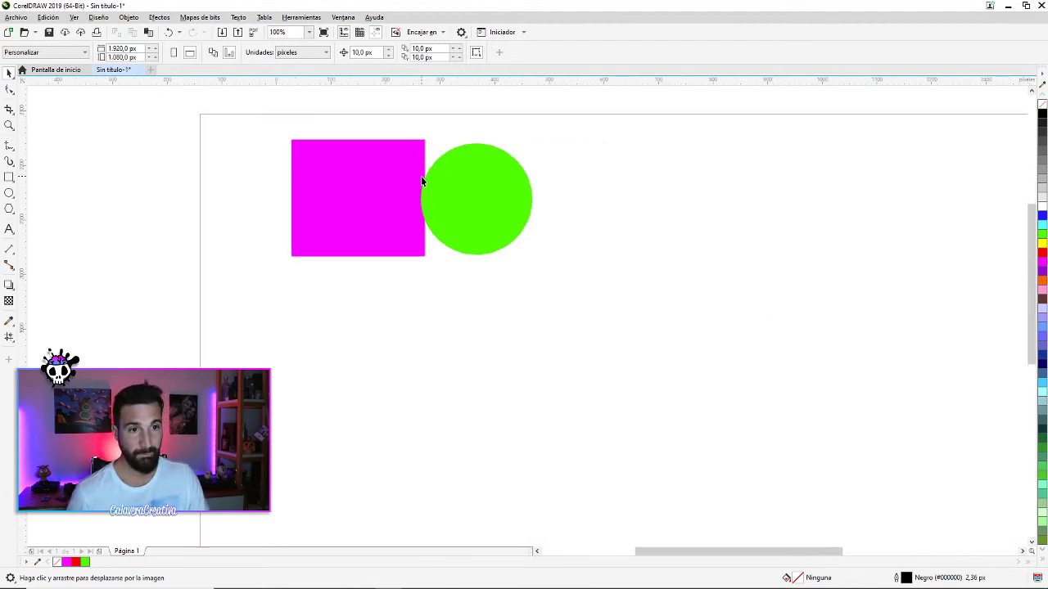
scroll(423, 178, "up", 1)
mouse_move(631, 292)
left_mouse_down()
mouse_move(554, 279)
mouse_move(521, 233)
mouse_move(316, 158)
left_mouse_up()
mouse_move(723, 344)
left_mouse_down()
mouse_move(494, 265)
mouse_move(213, 196)
left_mouse_up()
left_click_drag(739, 386, 366, 312)
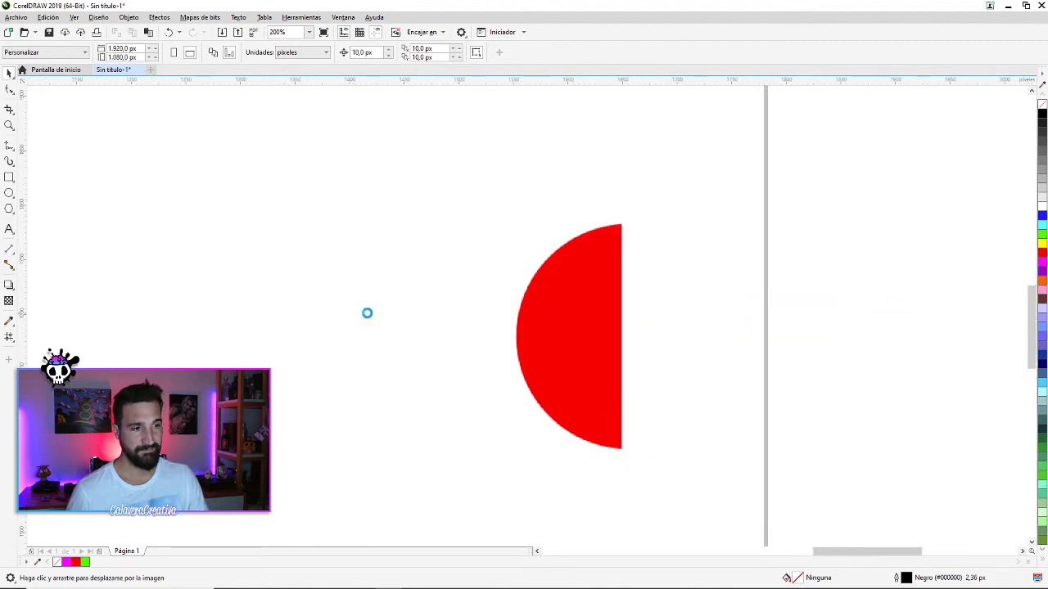
left_click_drag(448, 332, 581, 324)
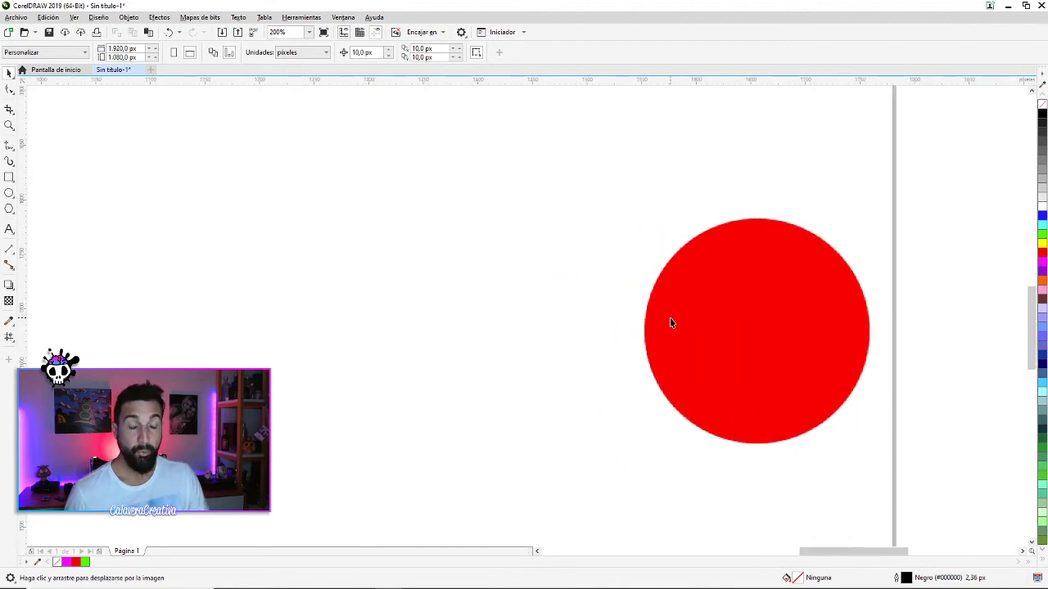
scroll(669, 323, "up", 1)
scroll(670, 322, "down", 1)
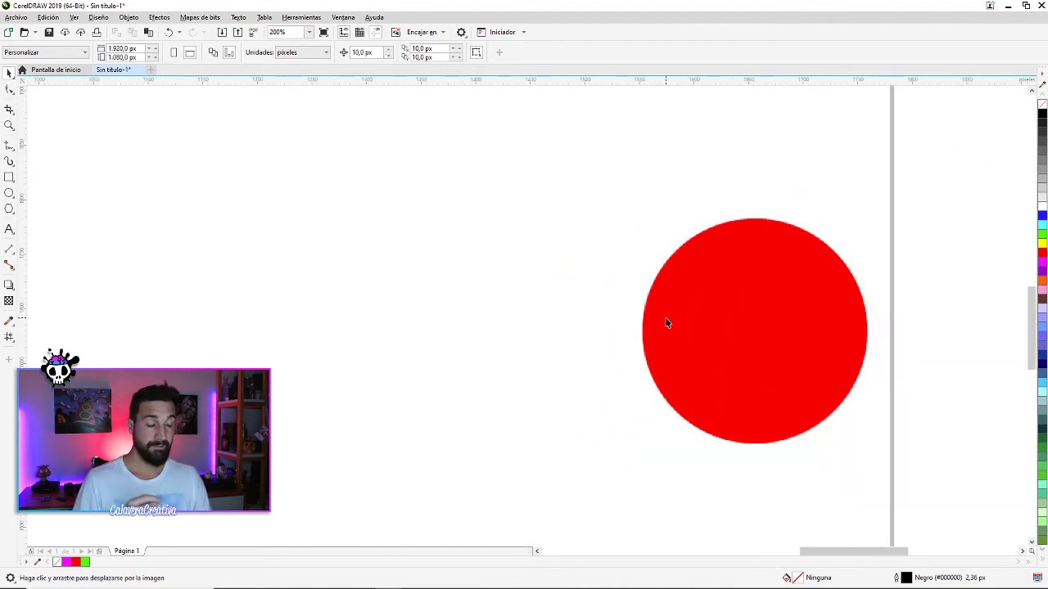
left_click_drag(666, 323, 492, 301)
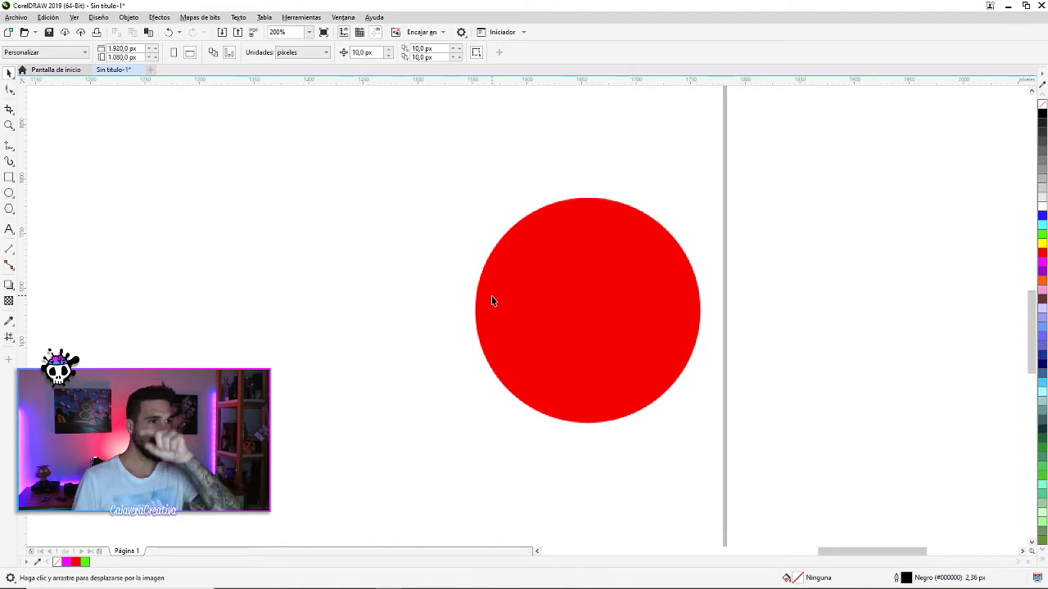
Look around the red circle with the navigator thumbnail and fit the whole page in view
key("n")
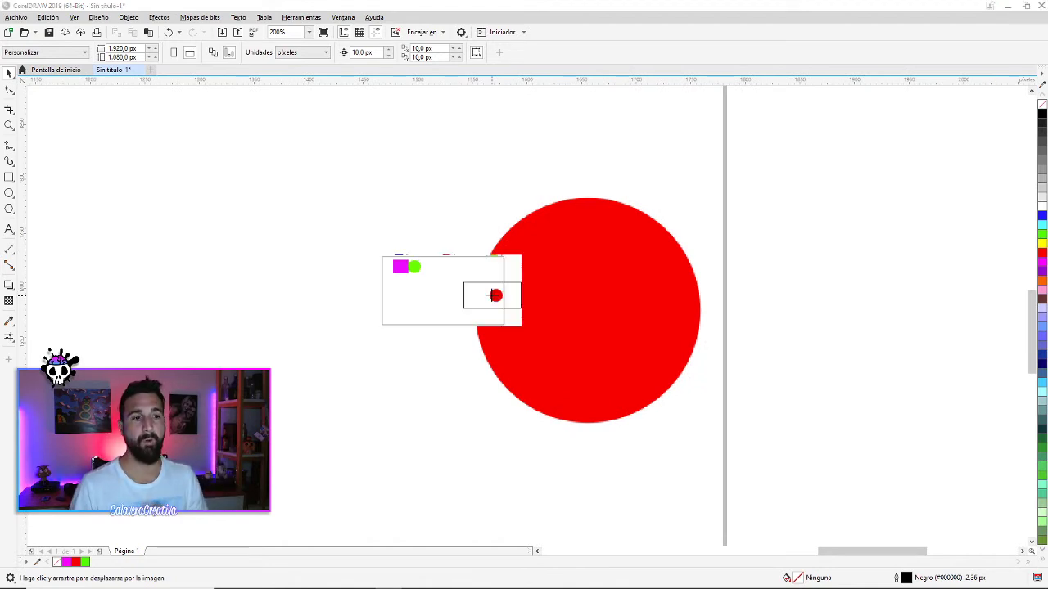
key("n")
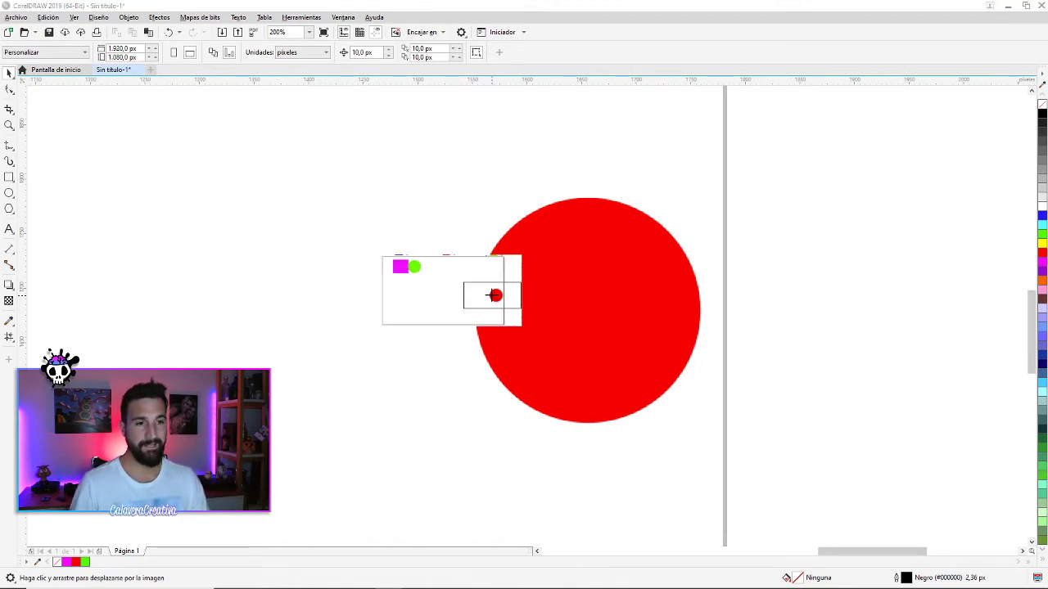
mouse_move(492, 295)
left_mouse_down()
mouse_move(411, 268)
mouse_move(494, 297)
left_mouse_up()
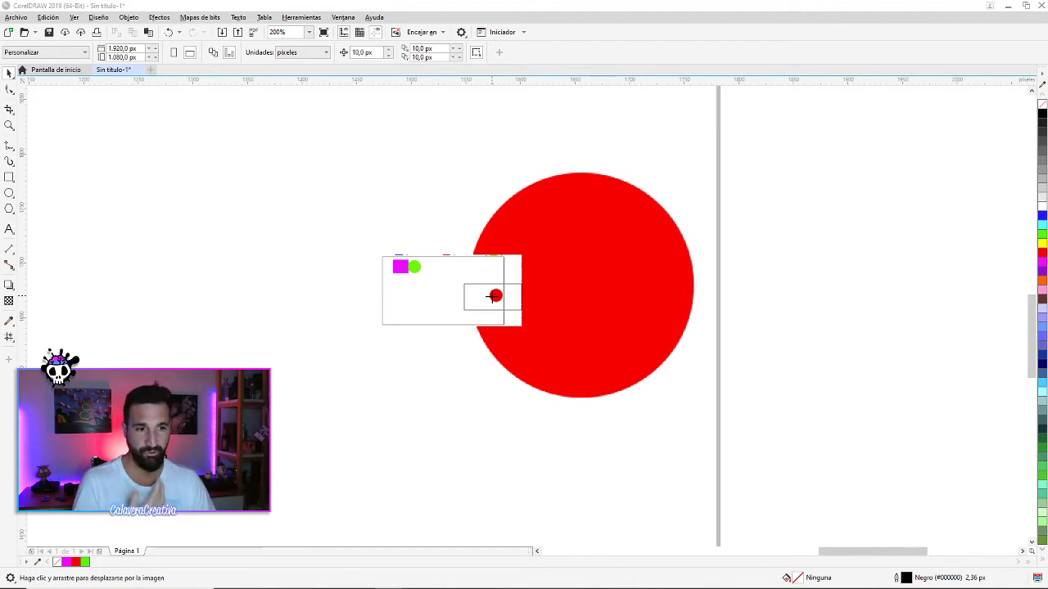
left_click_drag(495, 297, 483, 292)
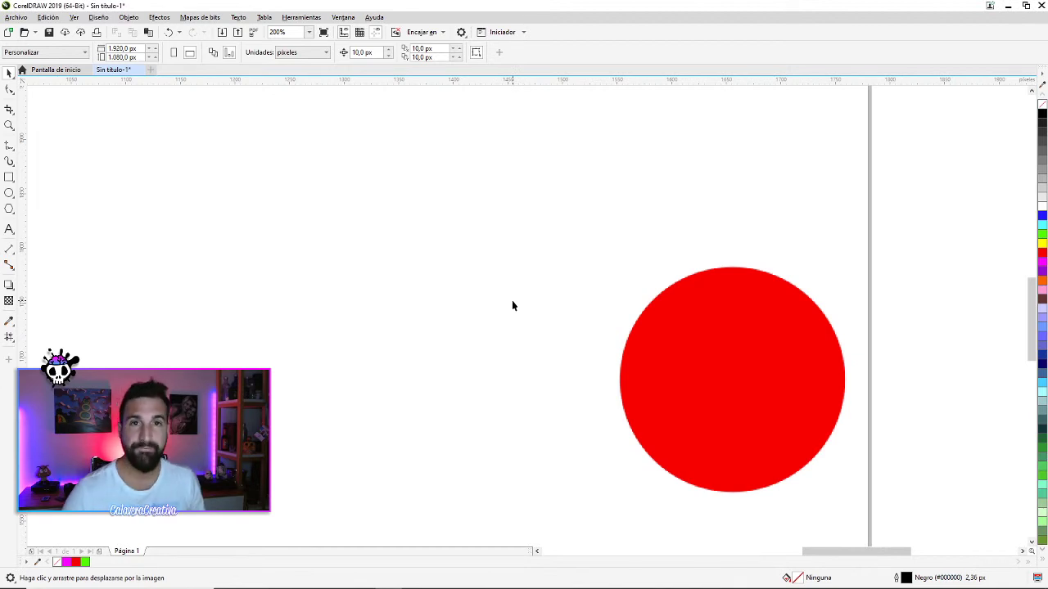
key("shift+F4")
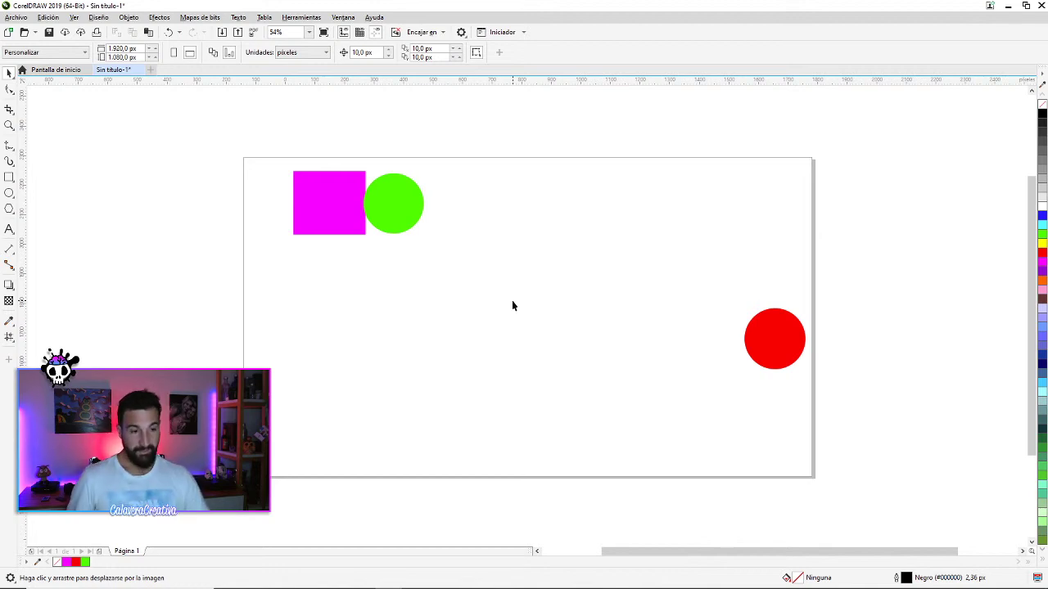
Place one red circle below the green circle and another far beyond the page's right edge, and fit all objects in view
left_click_drag(755, 345, 964, 274)
scroll(387, 290, "down", 1)
scroll(746, 293, "down", 1)
left_click_drag(841, 282, 941, 263)
scroll(823, 287, "up", 1)
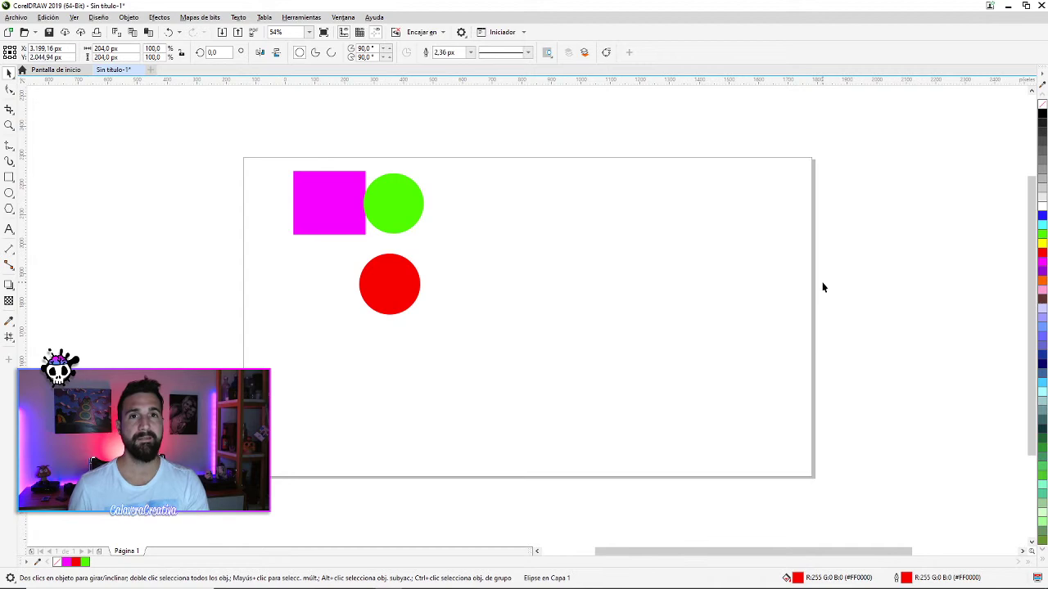
key("F4")
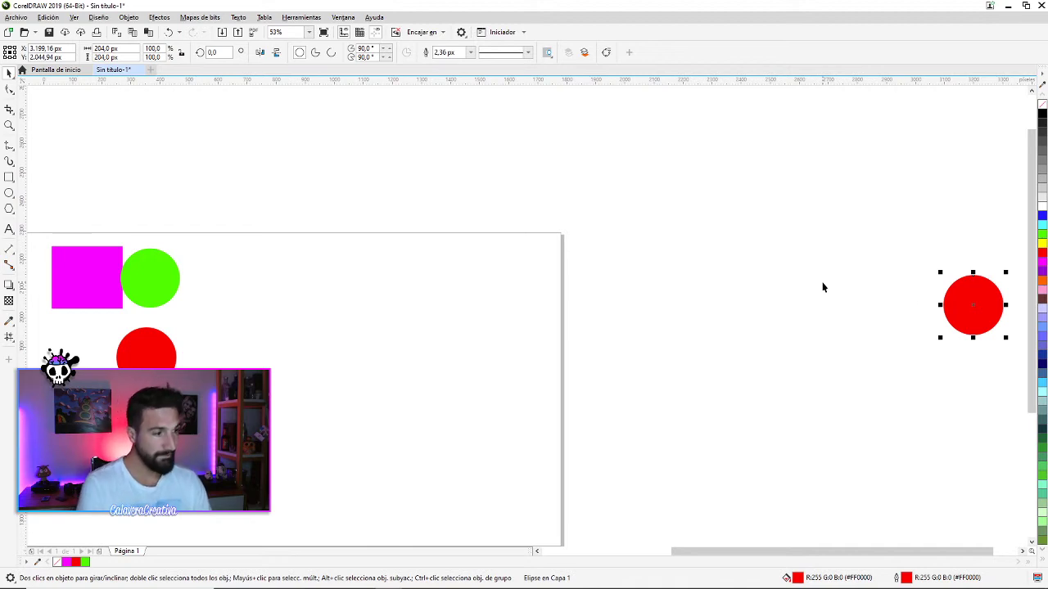
Bring the outlying red circle back onto the page and delete it
left_click_drag(954, 300, 302, 331)
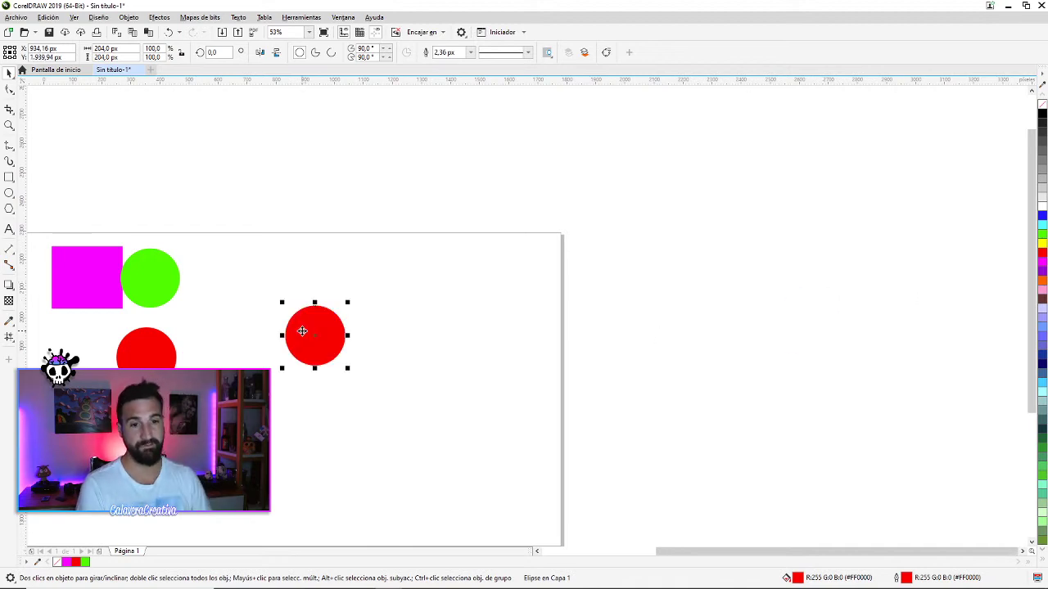
key("Delete")
scroll(369, 308, "left", 3)
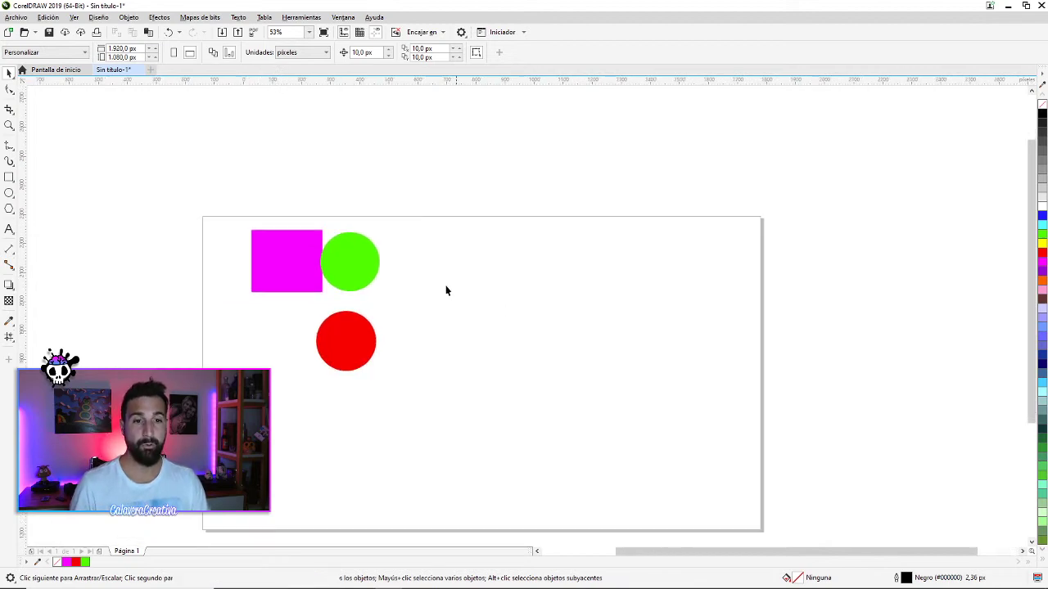
Inspect the shapes at up to 400% zoom with the navigator thumbnail, fit all objects in view, and return to the page overview
scroll(344, 290, "up", 3)
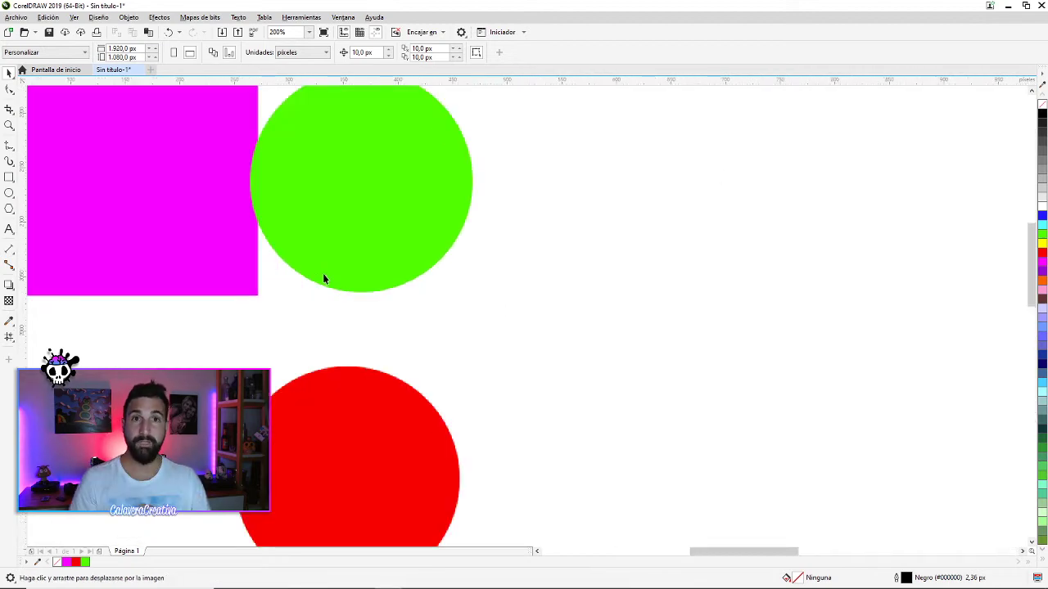
scroll(327, 265, "up", 4)
scroll(328, 264, "down", 7)
left_click_drag(331, 281, 508, 320)
scroll(507, 320, "up", 2)
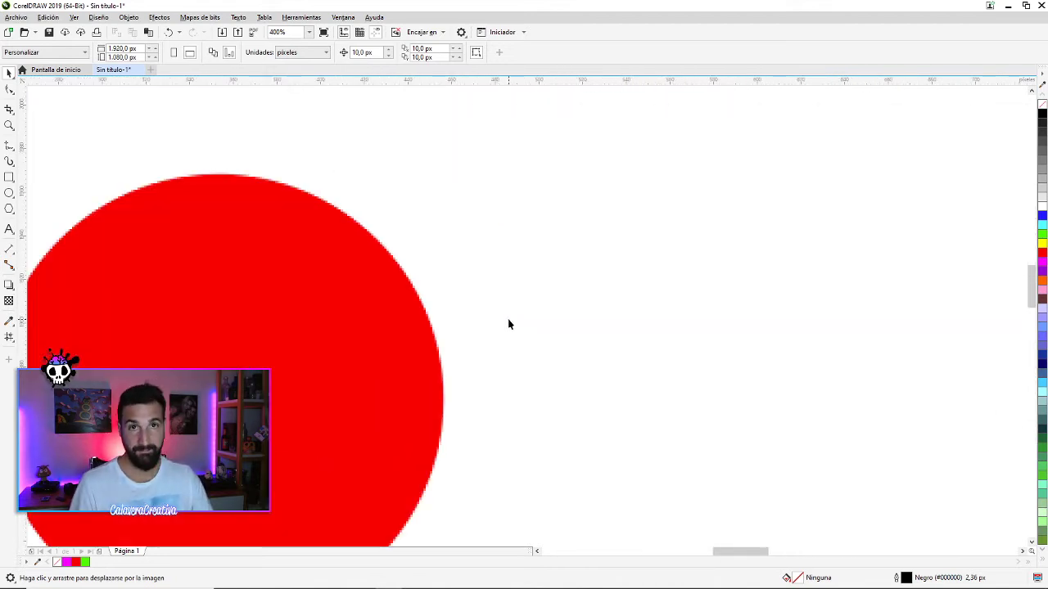
scroll(508, 324, "down", 2)
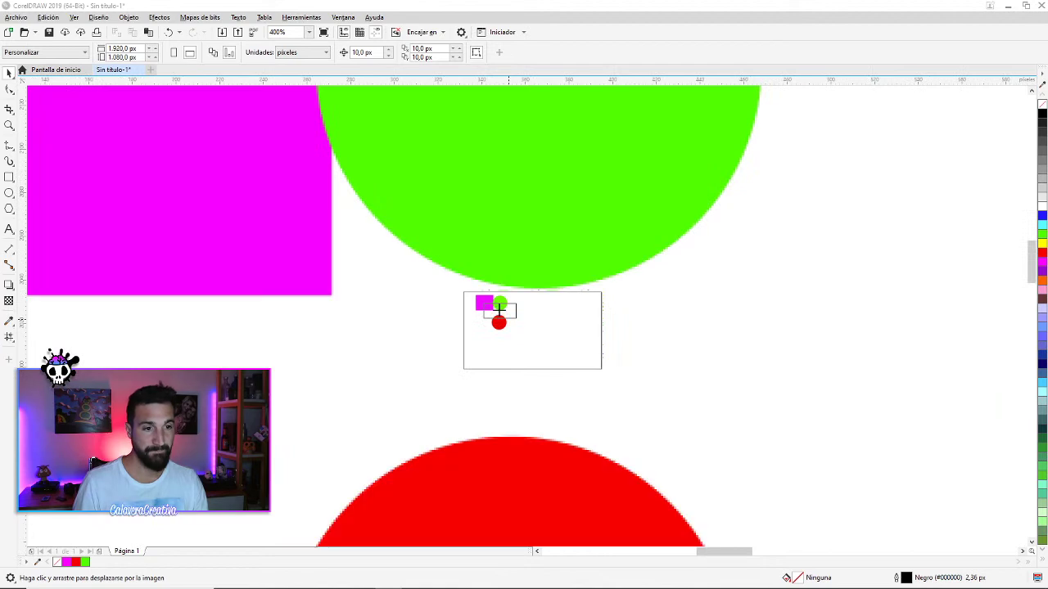
left_click_drag(499, 310, 501, 311)
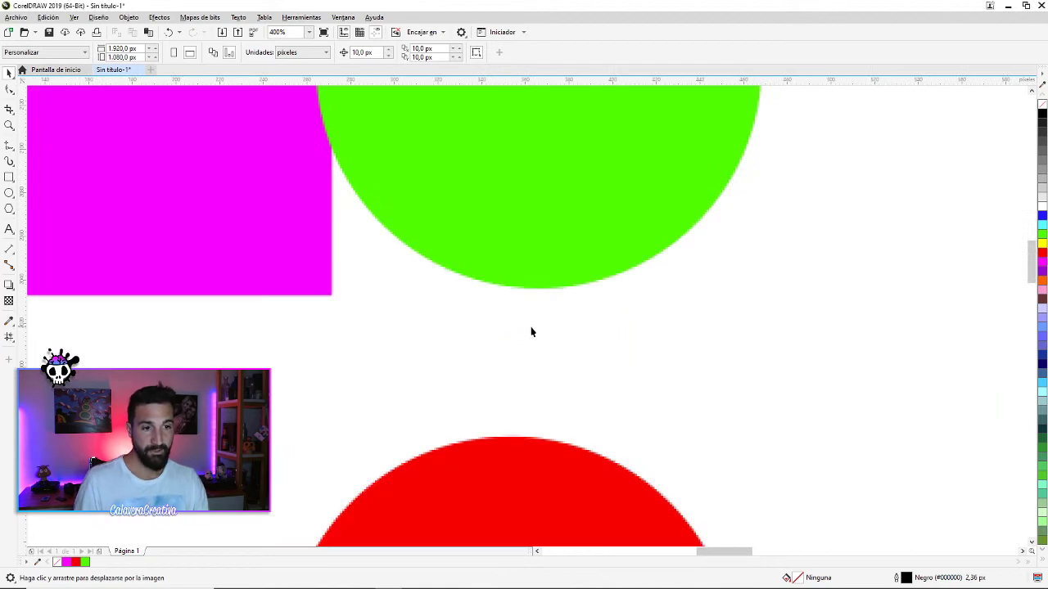
key("F4")
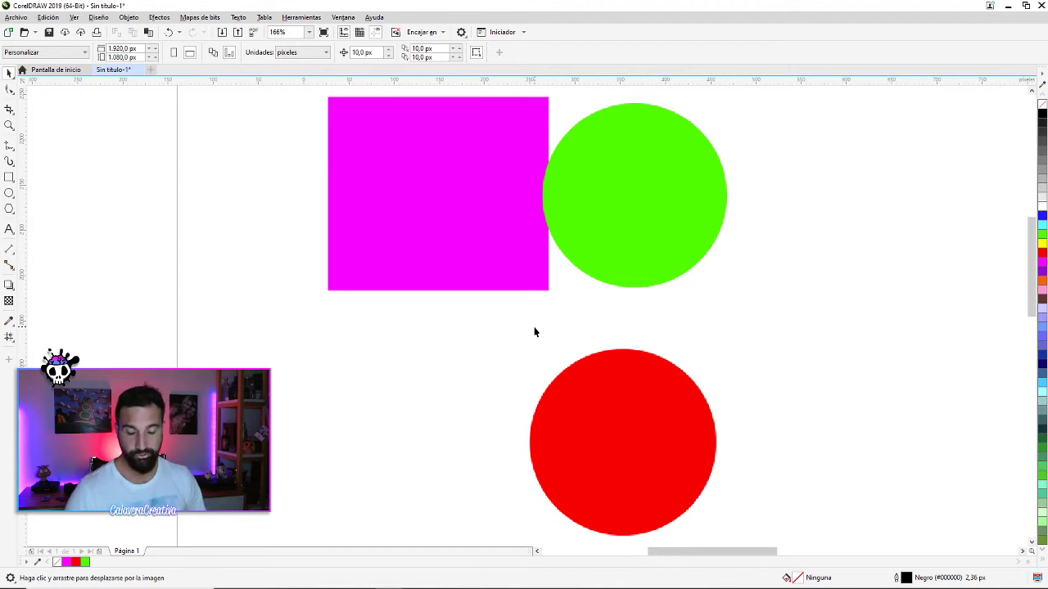
key("shift+F4")
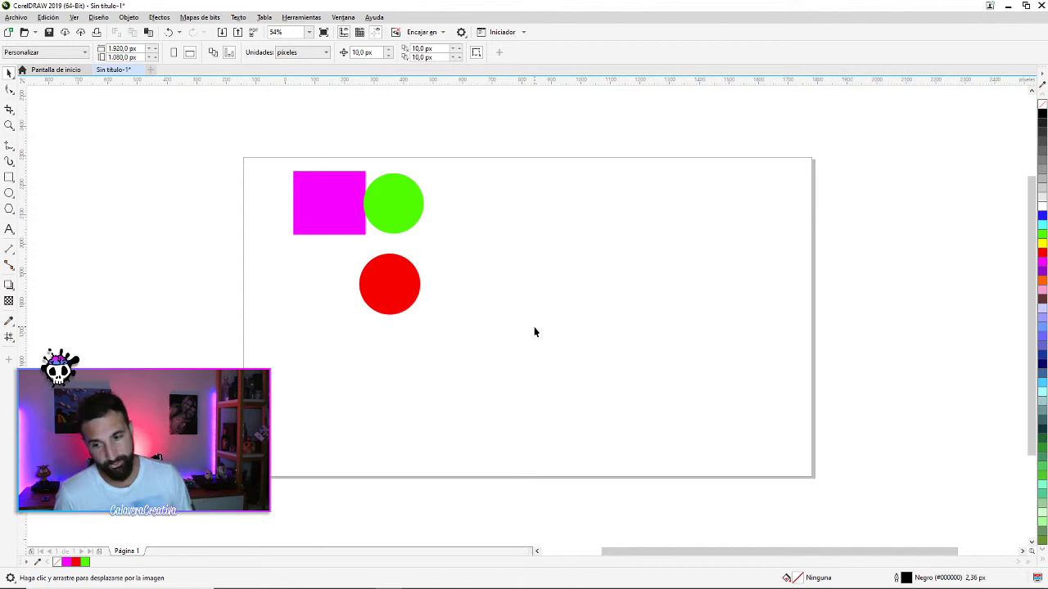
Check the page in full-screen preview and return to the normal workspace
key("F9")
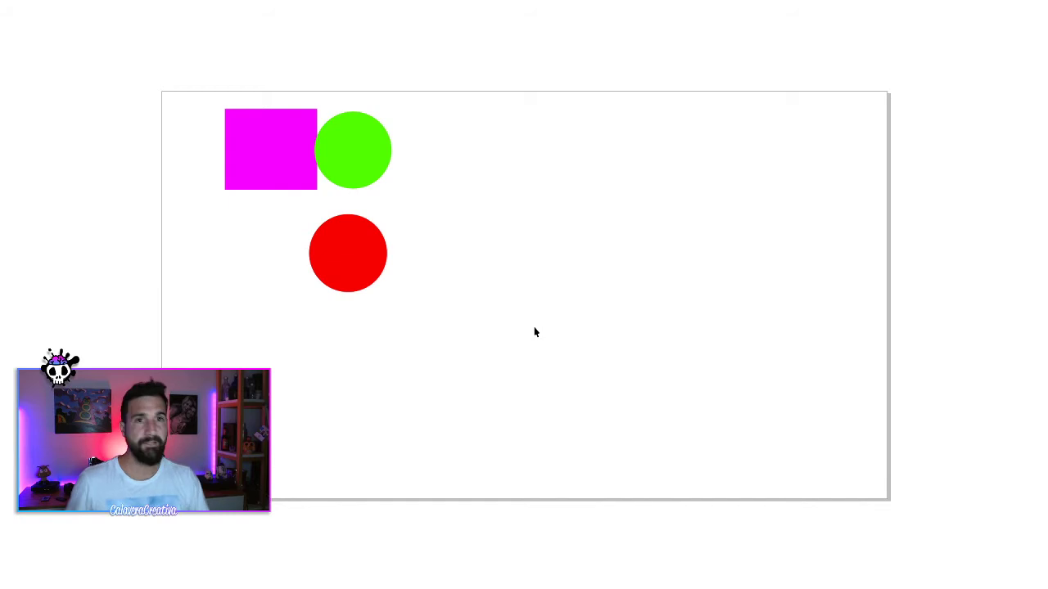
key("Escape")
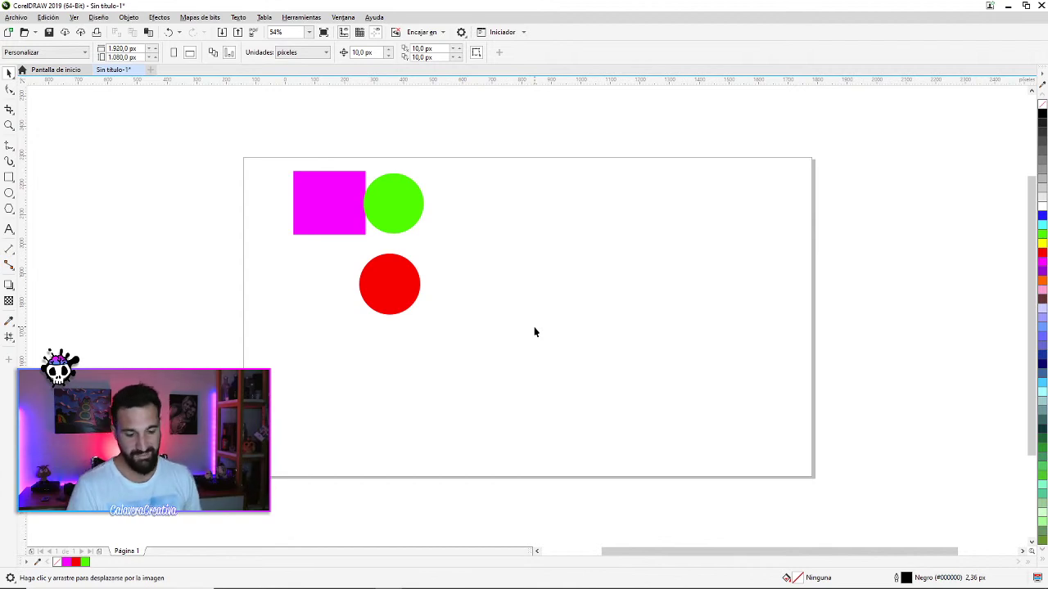
key("F9")
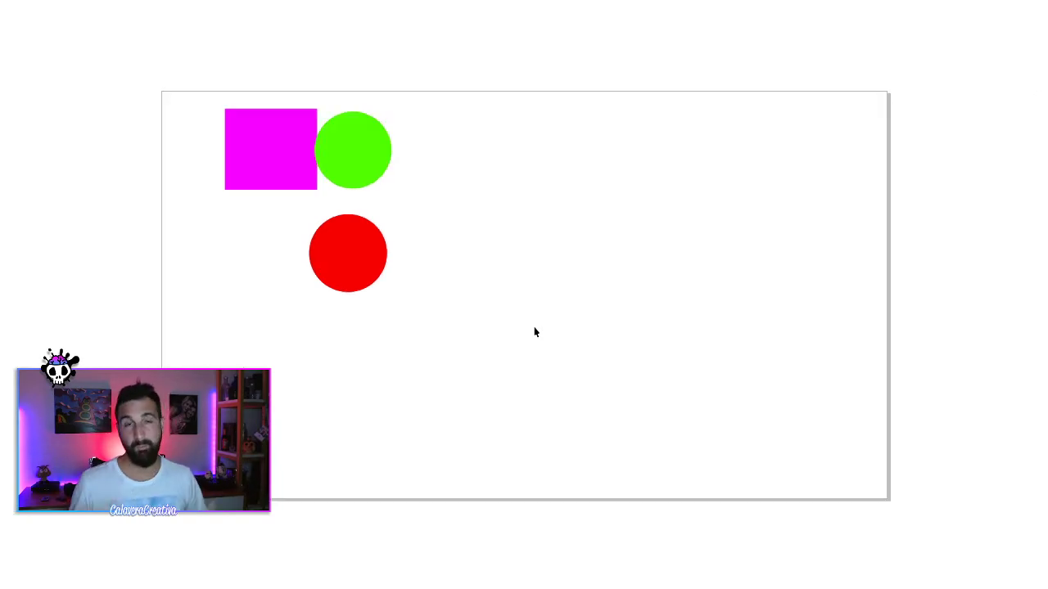
key("F9")
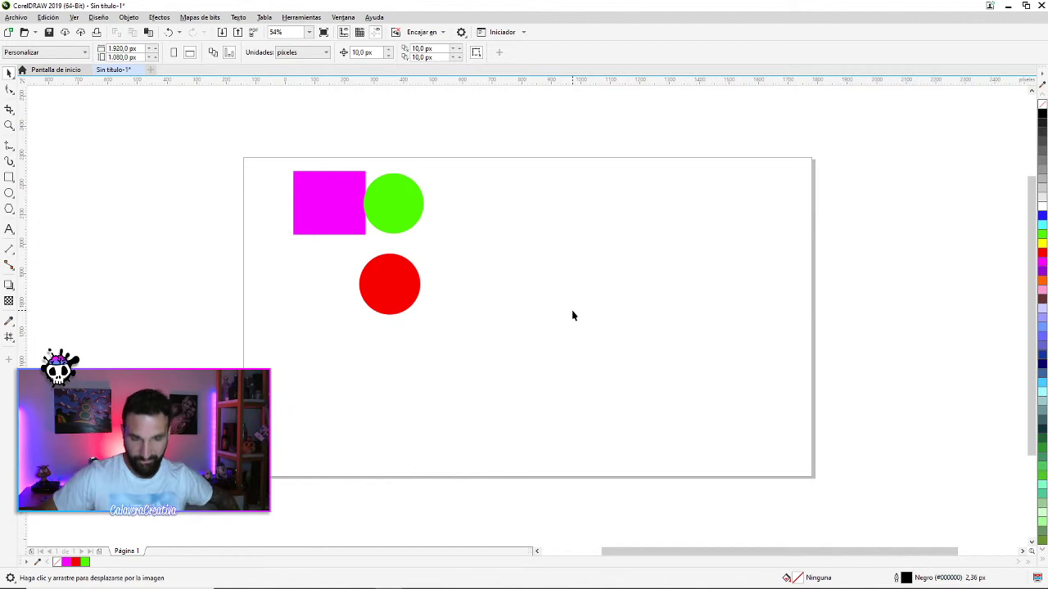
Delete the rectangle and both circles and write a first name with an exclamation mark as artistic text on the page
left_click_drag(606, 405, 289, 148)
key("Delete")
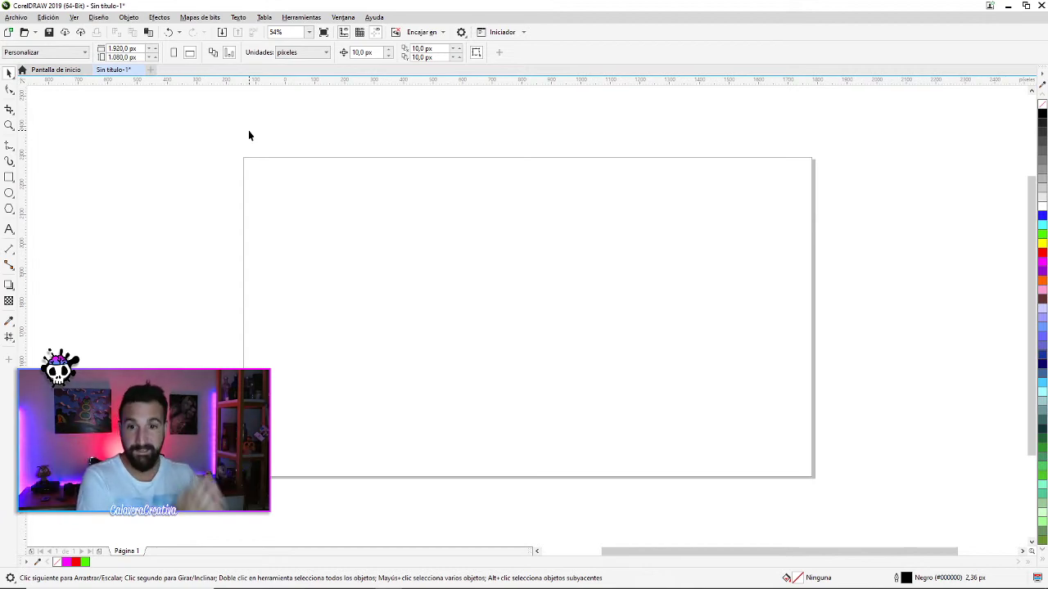
left_click(8, 230)
left_click(389, 266)
type("Lucas")
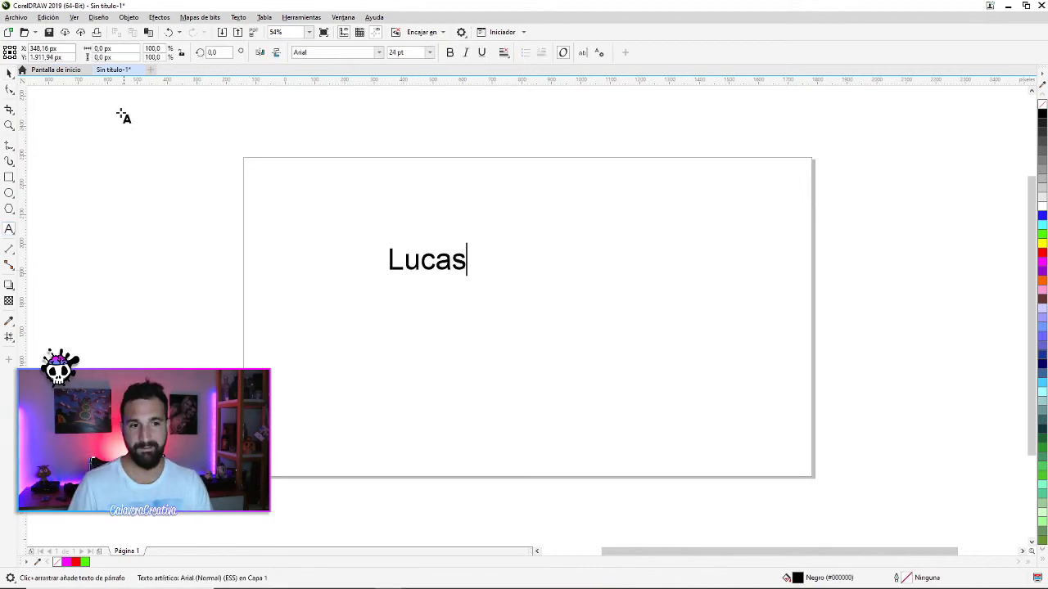
type("!")
Set the text's font to Burston and remove the exclamation mark
left_click(9, 73)
left_click(378, 52)
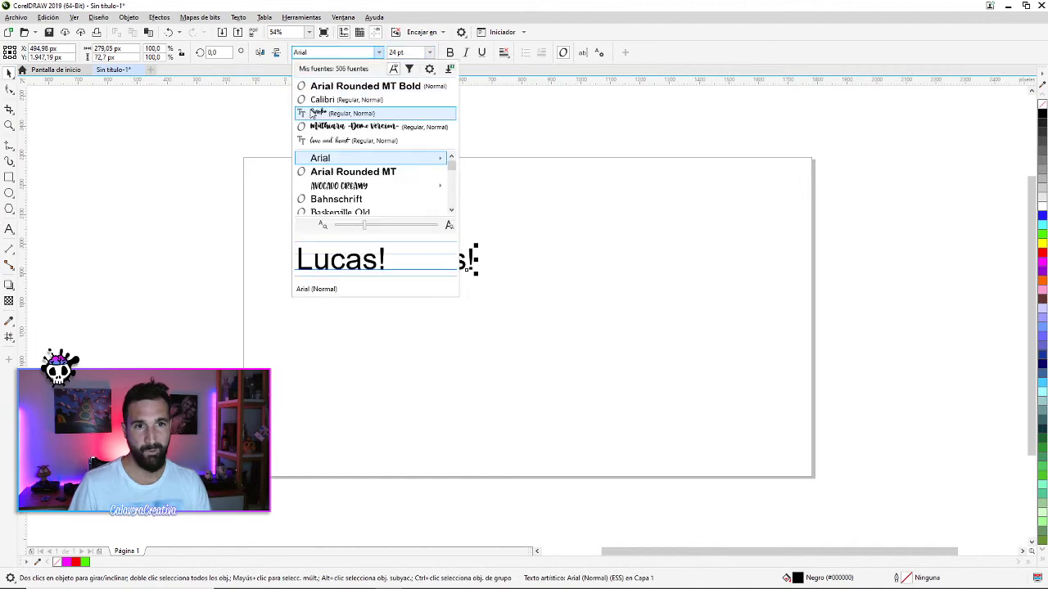
left_click(312, 112)
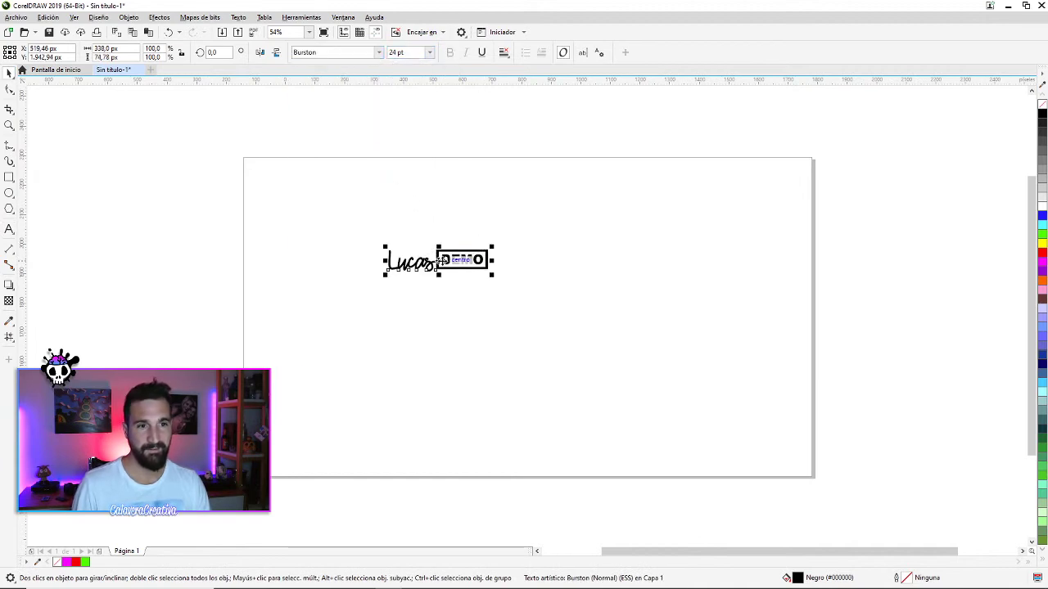
double_click(442, 261)
key("Delete")
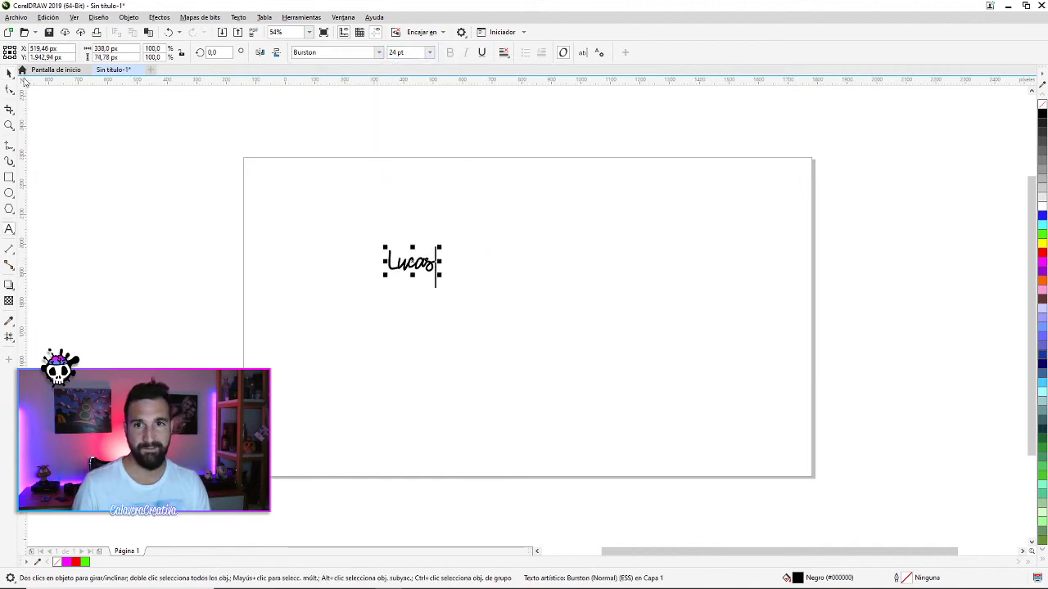
Enlarge the text to about 580 px wide and draw a circle about 805 px in diameter around it
left_click(9, 73)
left_click_drag(441, 245, 499, 214)
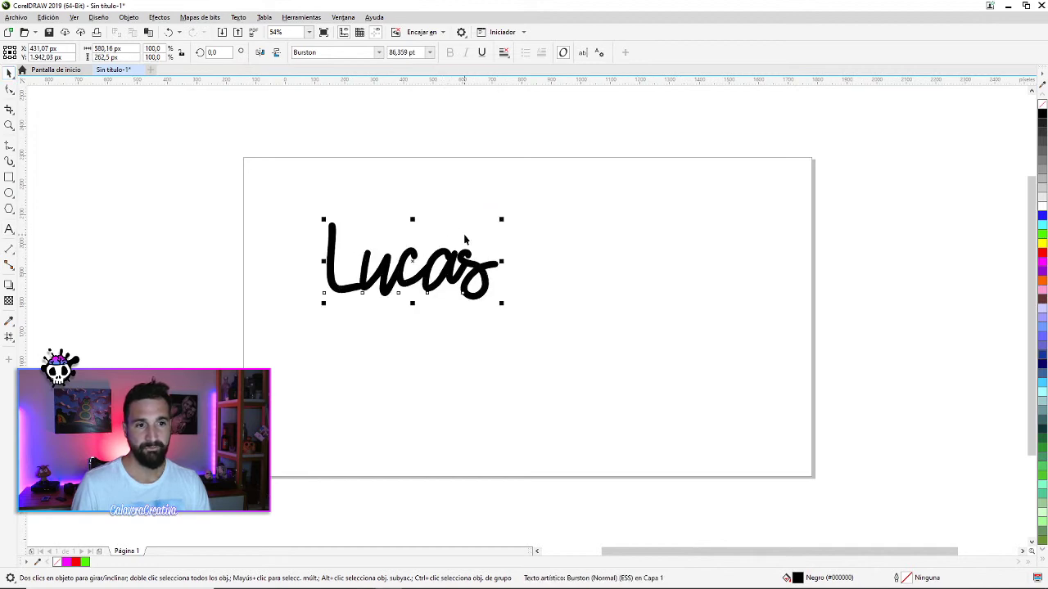
left_click(9, 194)
left_click_drag(275, 186, 519, 429)
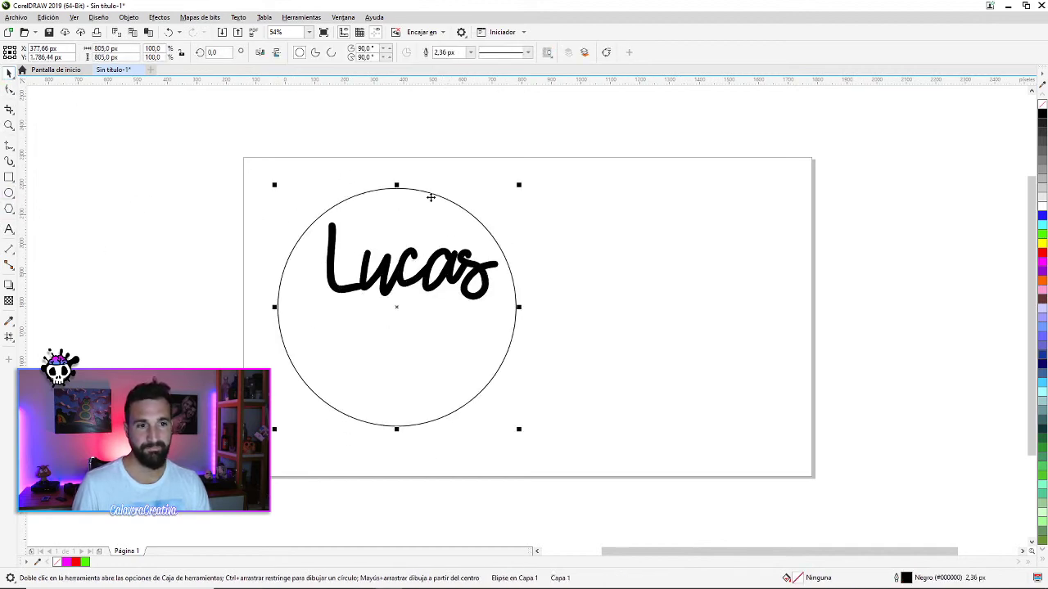
Move the circle to the middle of the page and center the text on it, enlarged to about 902 px wide
key("space")
left_click_drag(349, 198, 480, 208)
left_click(352, 253)
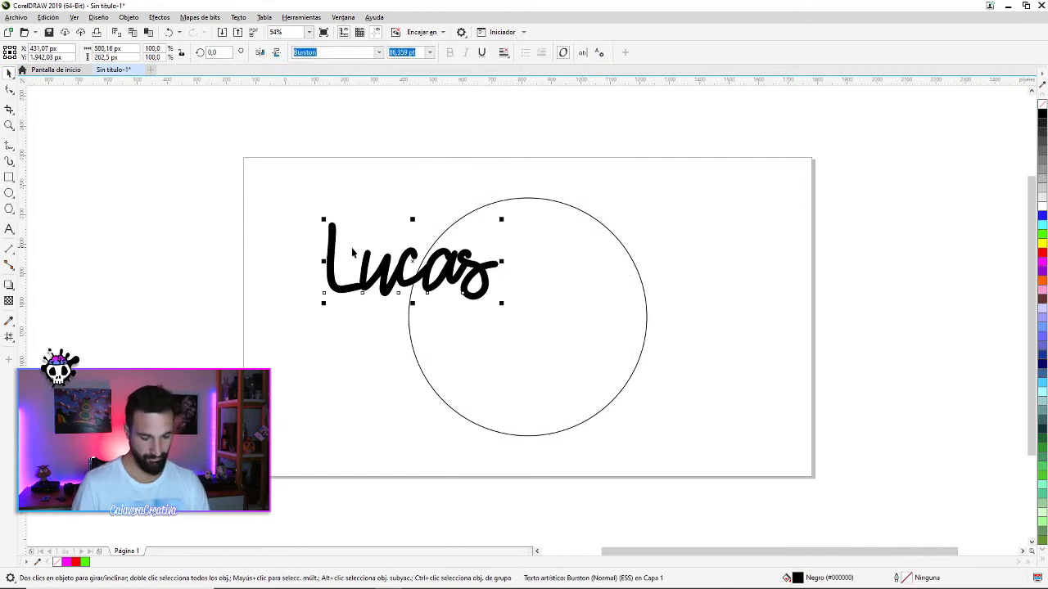
left_click_drag(352, 253, 468, 306)
left_click_drag(614, 271, 665, 252)
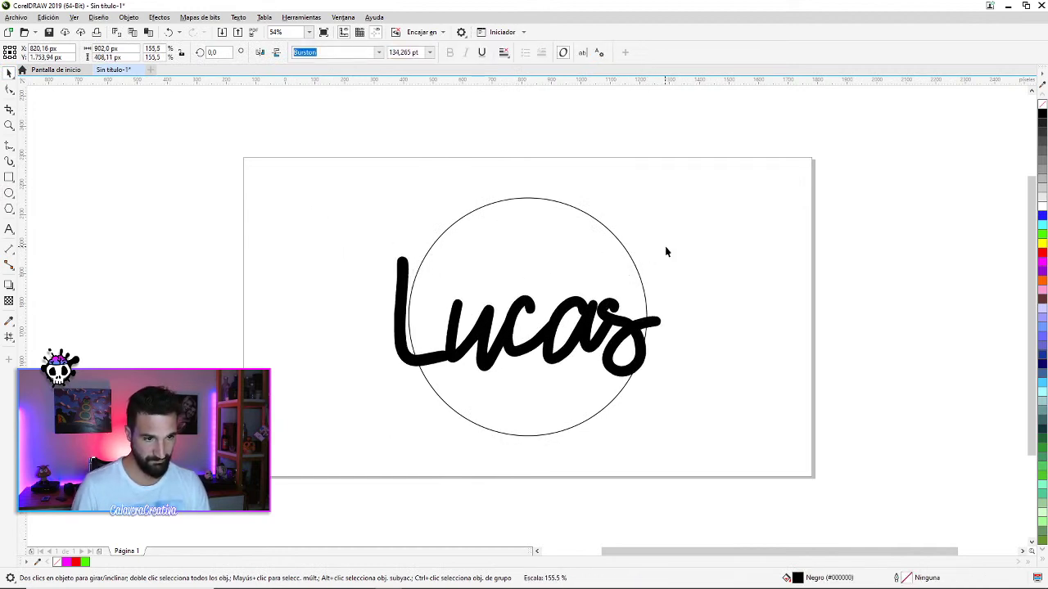
Move the text and circle together to the page's left half and scale them down to about 646 px wide
left_click_drag(718, 203, 308, 479)
left_click_drag(538, 283, 397, 273)
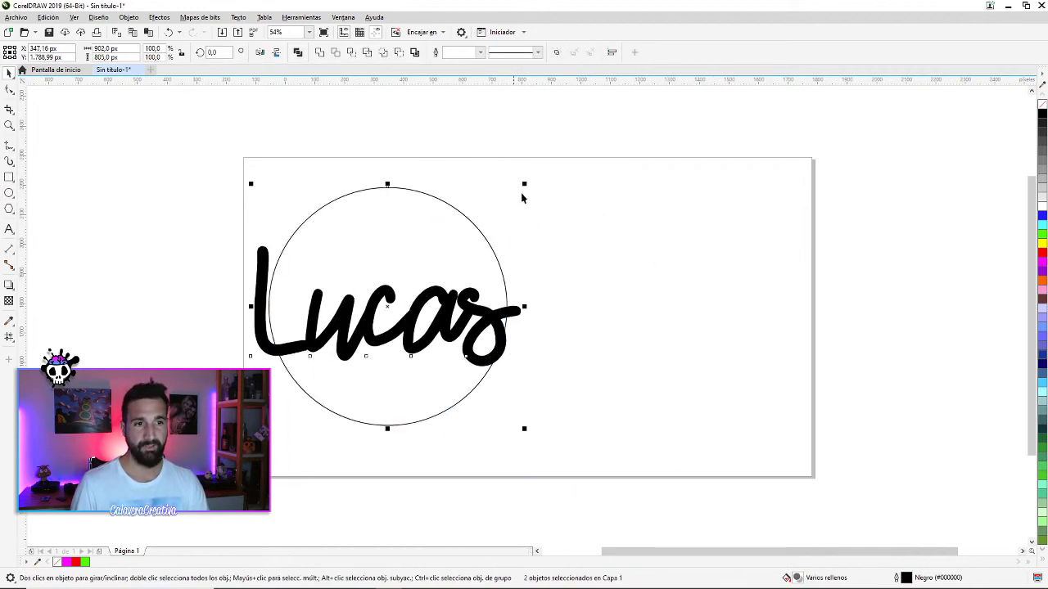
left_click_drag(525, 184, 488, 199)
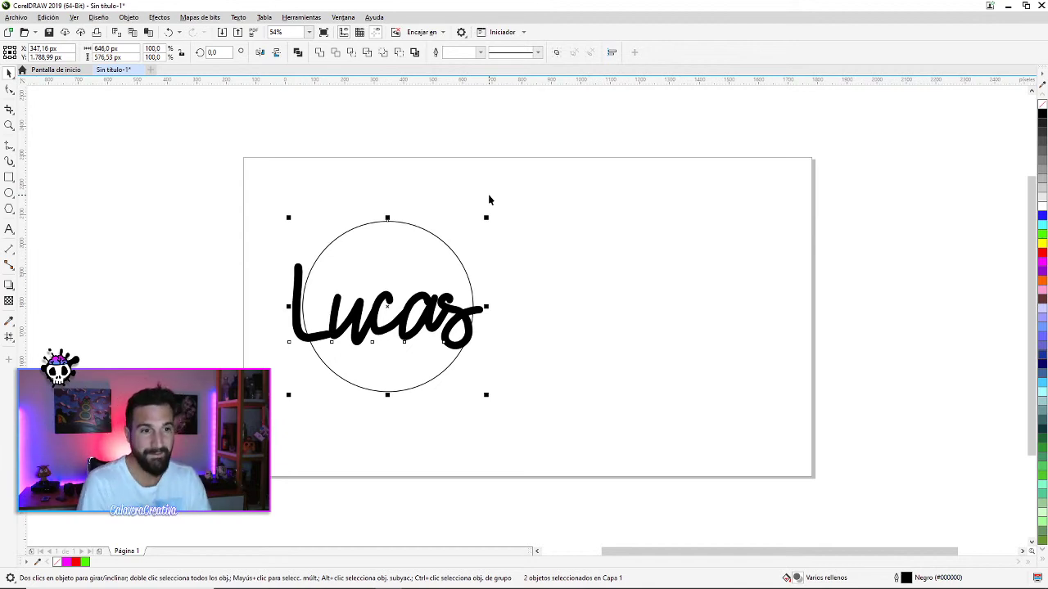
Examine the edges of the lettering at up to 3200% zoom and its overlap with the circle
scroll(431, 310, "up", 10)
scroll(492, 275, "up", 5)
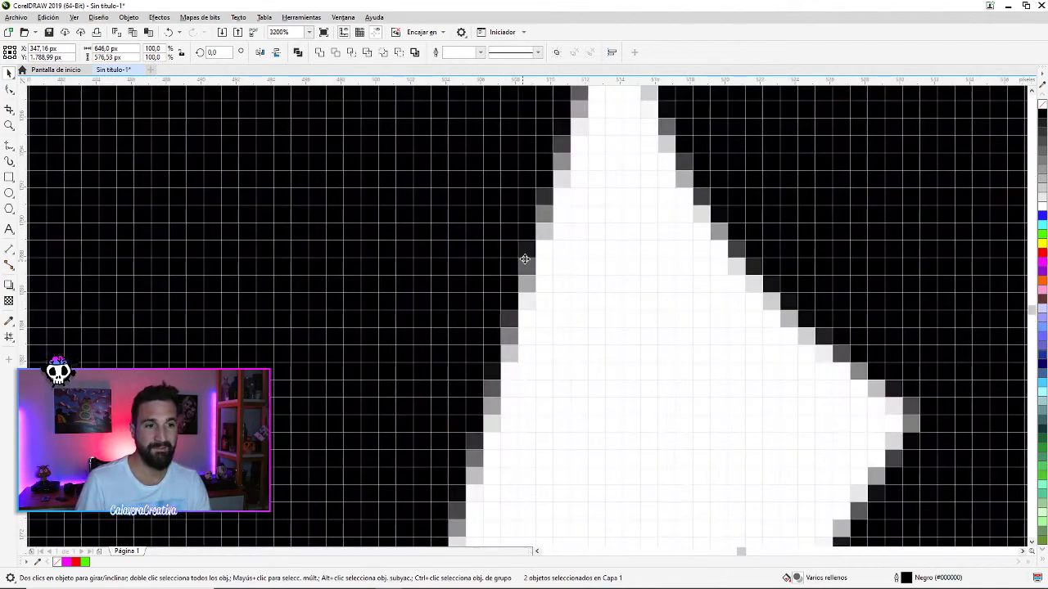
scroll(526, 257, "down", 13)
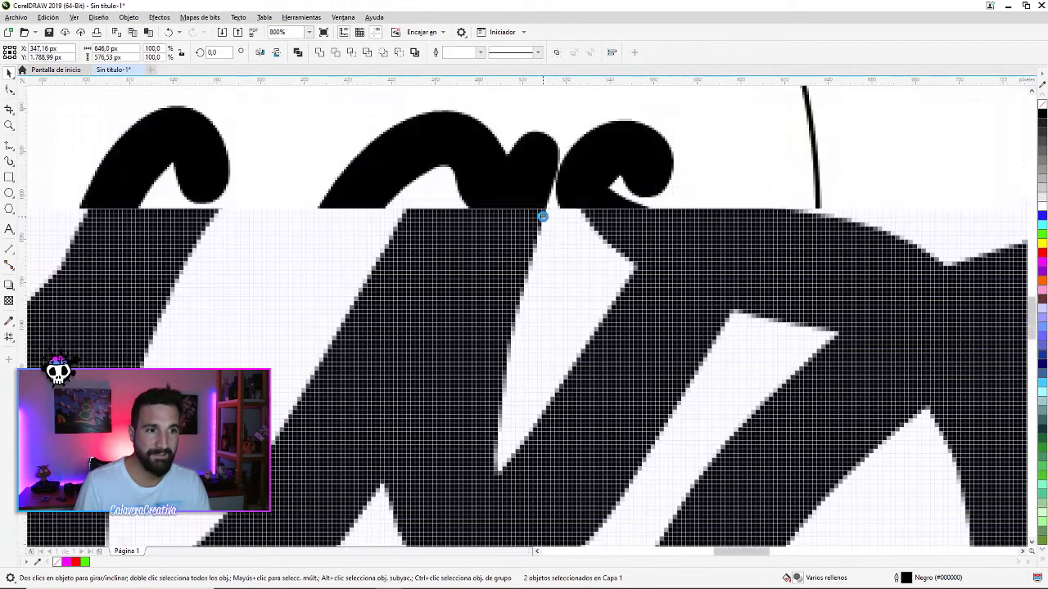
left_click_drag(679, 145, 651, 191)
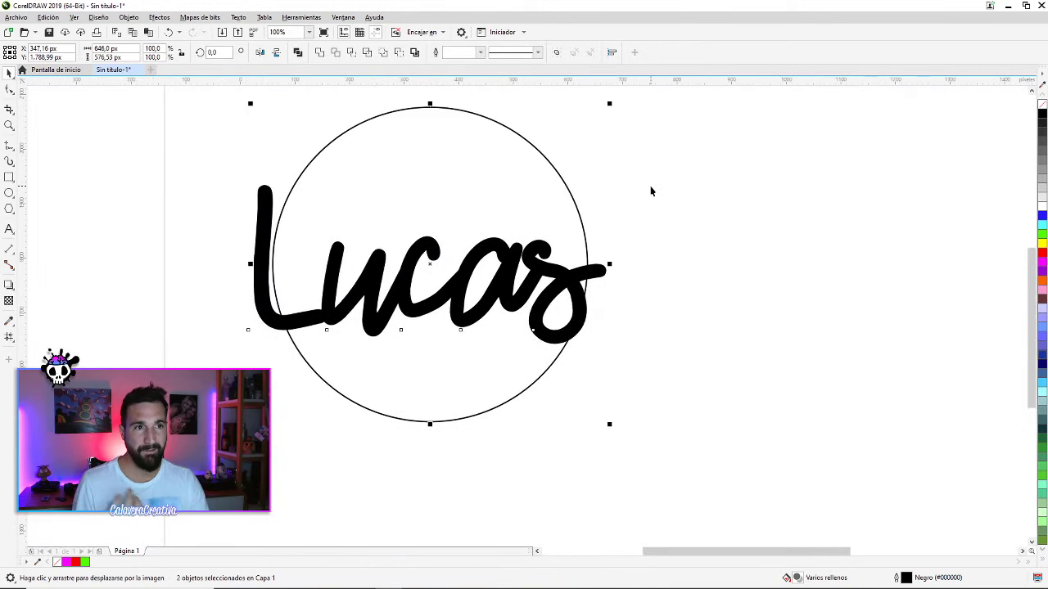
left_click(585, 271)
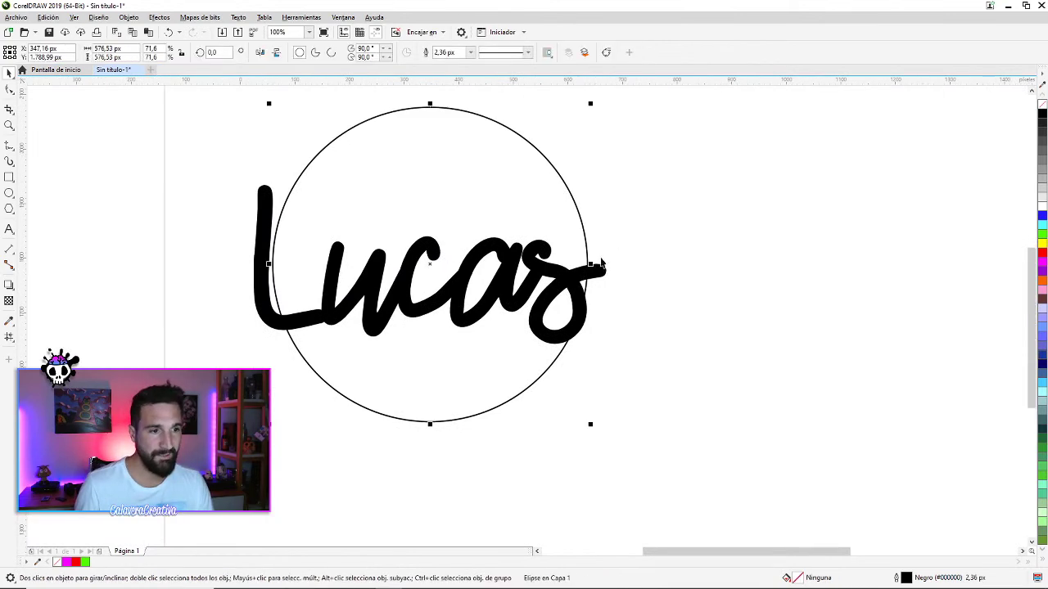
scroll(571, 273, "up", 4)
scroll(570, 278, "down", 4)
scroll(569, 288, "down", 3)
Convert the text to curves and enlarge it from its center to about 2746 px wide
left_click(570, 291)
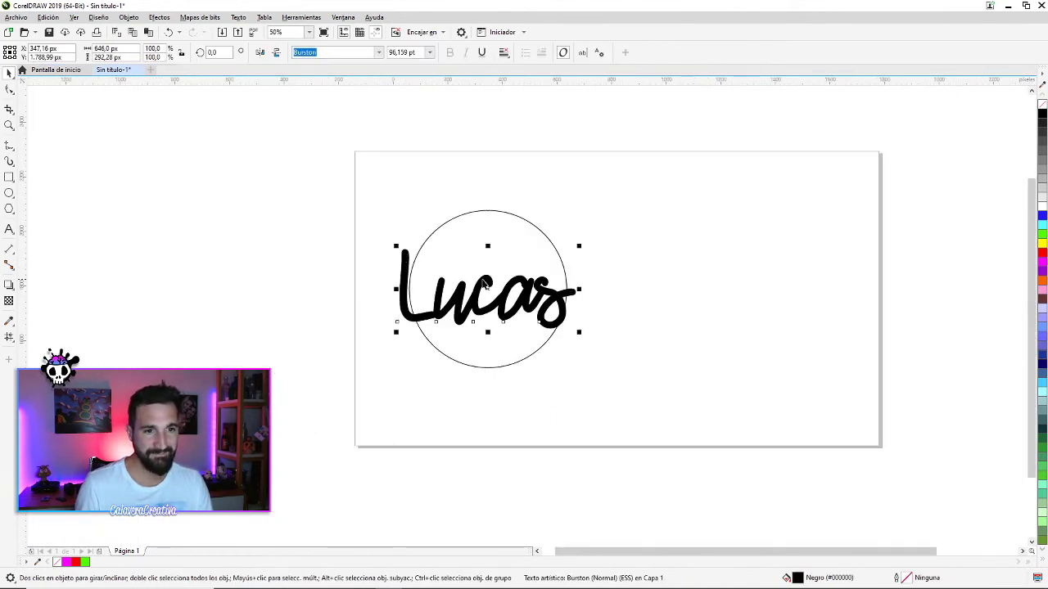
scroll(536, 257, "down", 3)
key("ctrl+q")
left_click_drag(532, 259, 676, 210)
Examine the enlarged lettering's edges at 400% zoom and scale it down to about 724 px wide
scroll(372, 289, "up", 2)
scroll(372, 289, "up", 5)
scroll(662, 292, "down", 4)
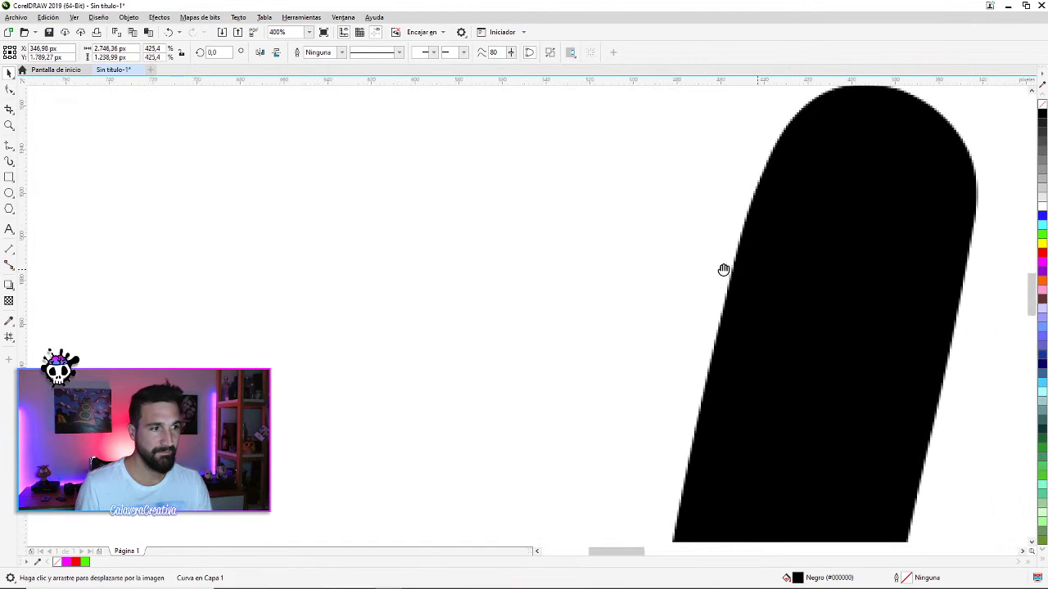
scroll(424, 229, "down", 4)
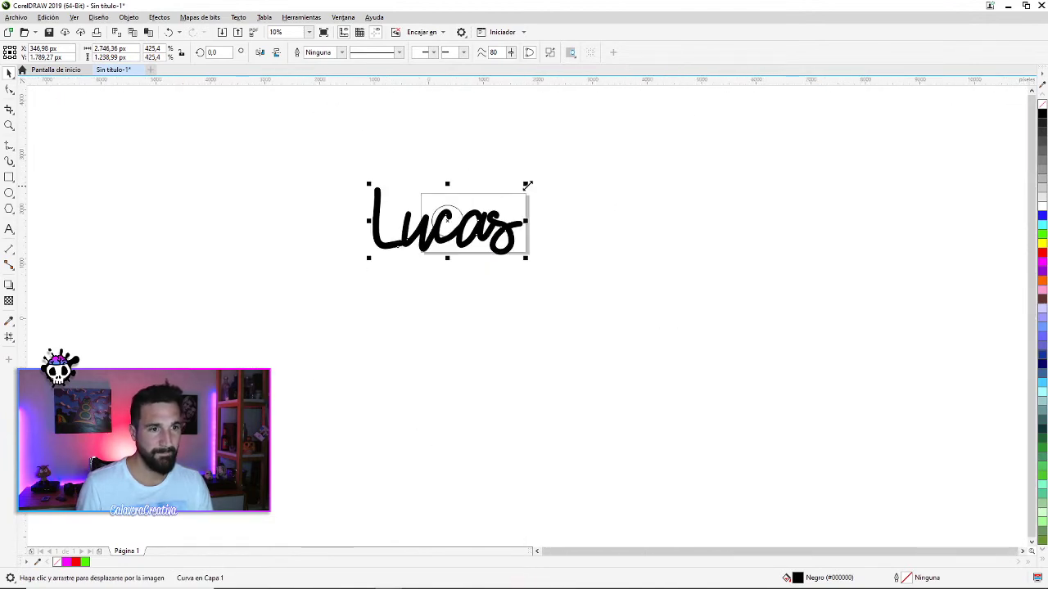
left_click_drag(524, 183, 464, 225)
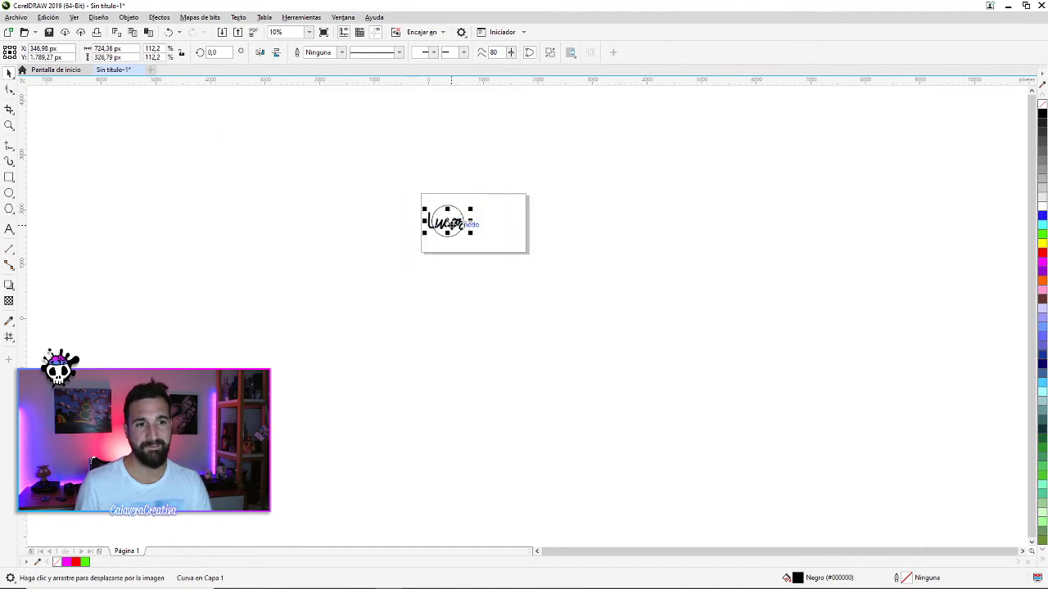
Delete the circle and the lettering from the page
scroll(481, 169, "up", 4)
left_click_drag(482, 169, 409, 237)
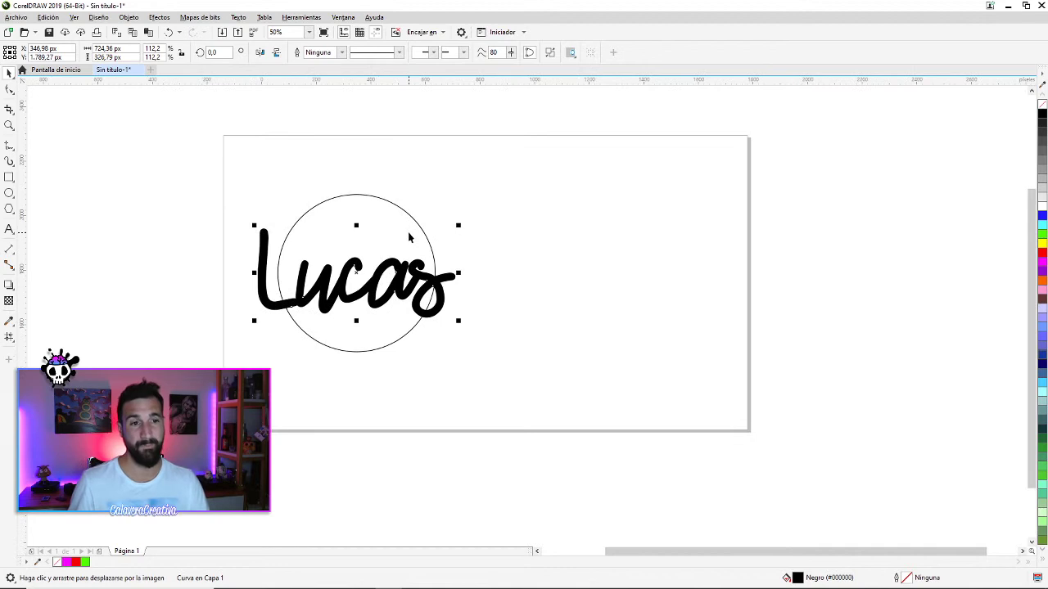
left_click(409, 237)
left_click(410, 258)
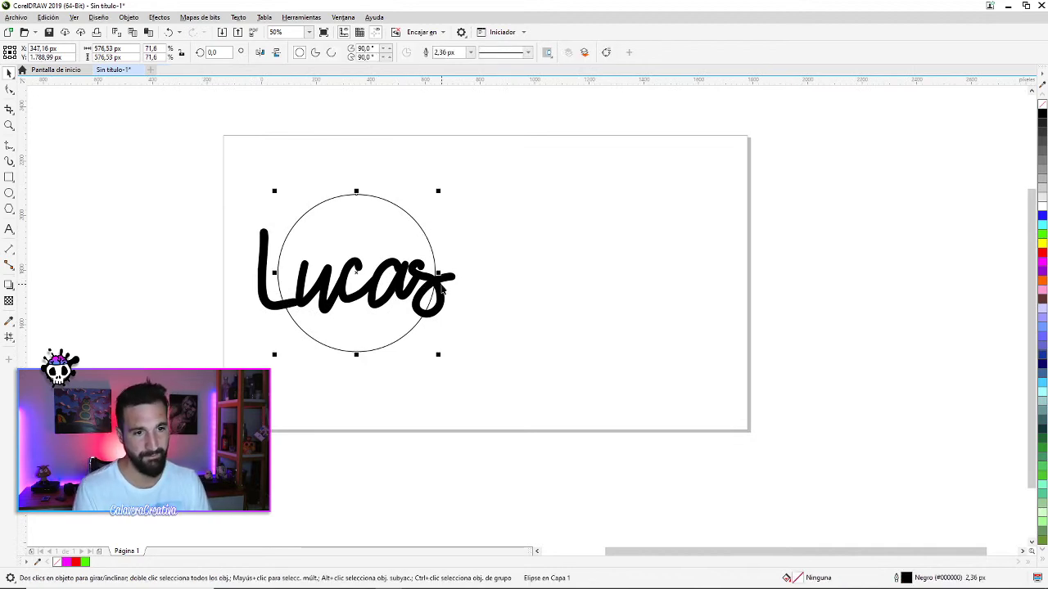
key("Delete")
left_click(449, 278)
key("Delete")
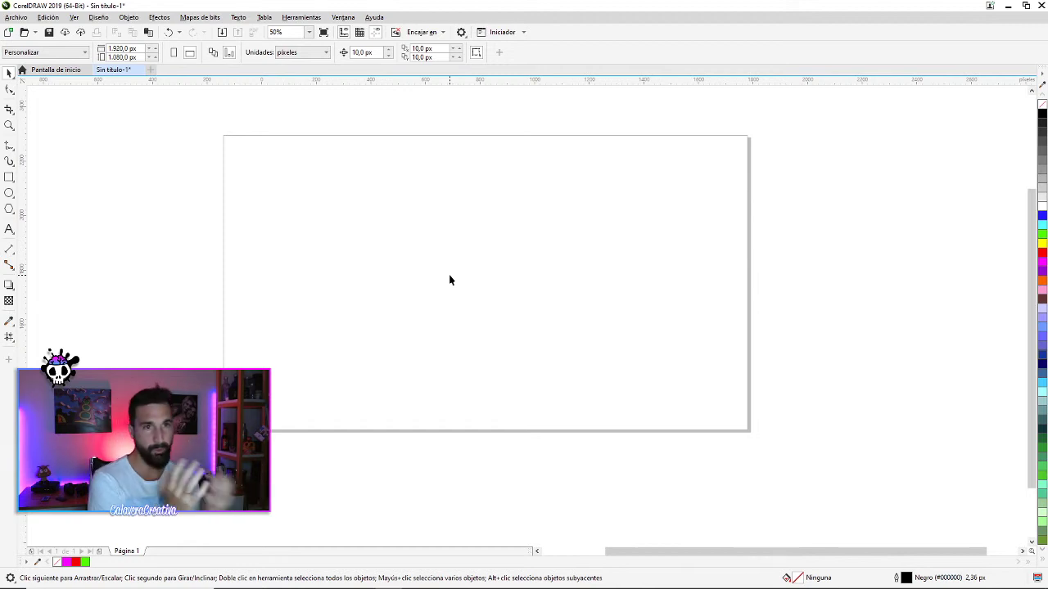
Draw a rectangle about 414 × 262 px in the upper middle of the page, with a red fill and no outline
left_click_drag(449, 280, 471, 305)
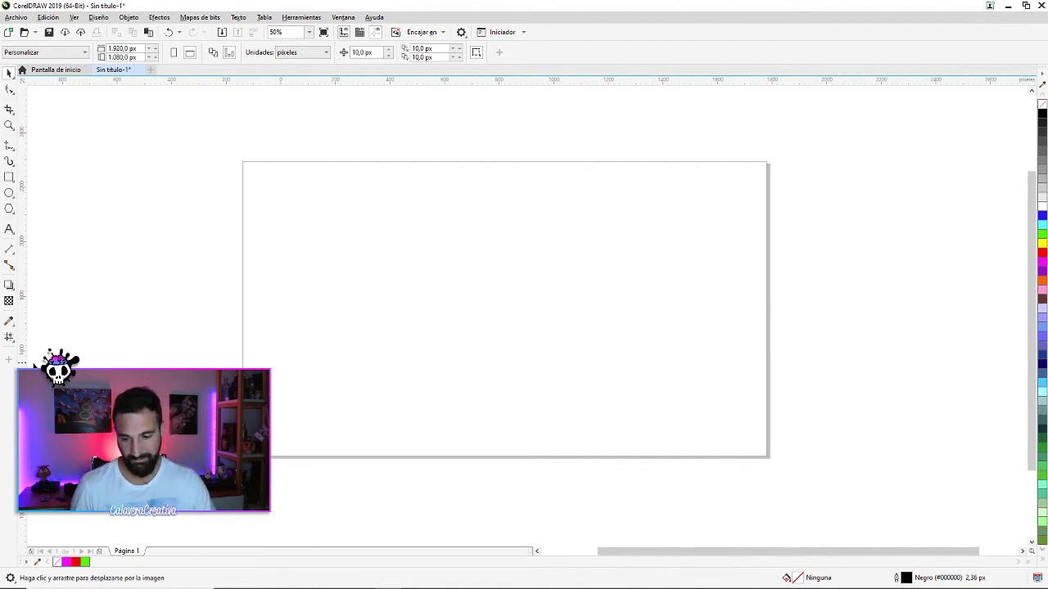
left_click(9, 177)
left_click_drag(392, 181, 517, 255)
left_click(9, 74)
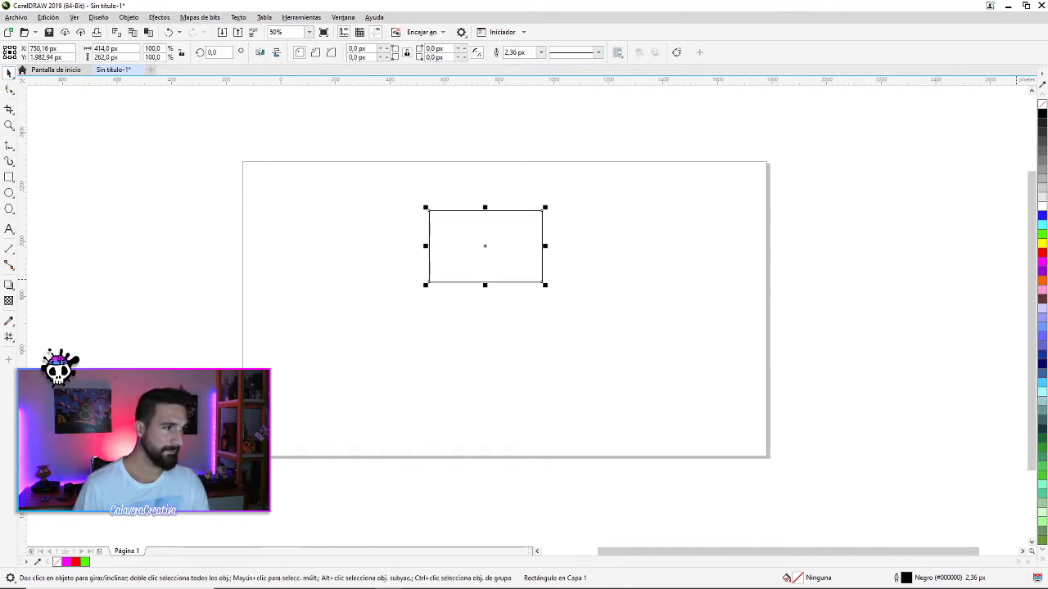
left_click(1042, 253)
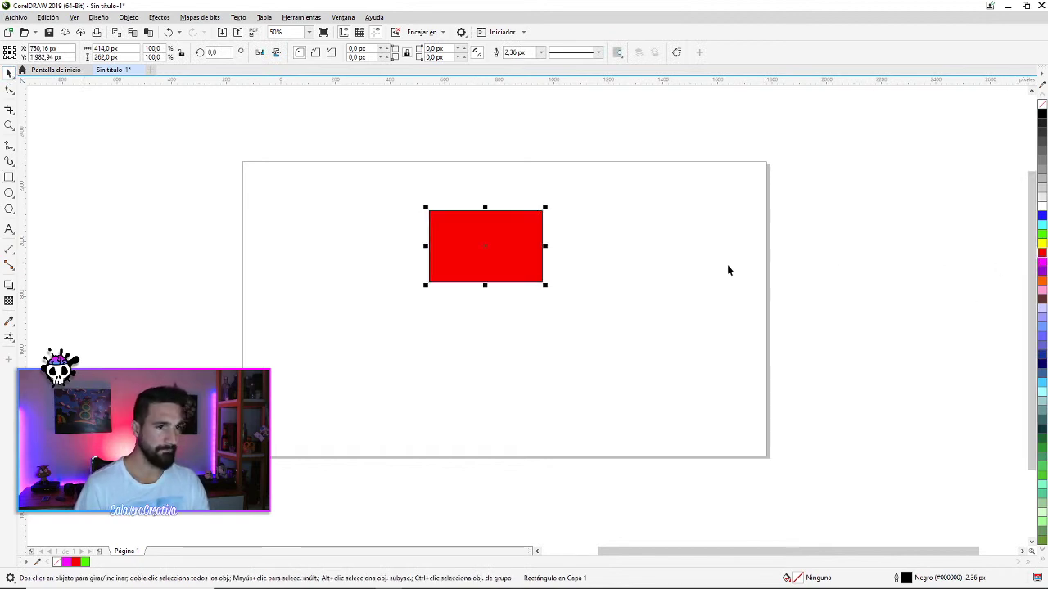
right_click(1042, 104)
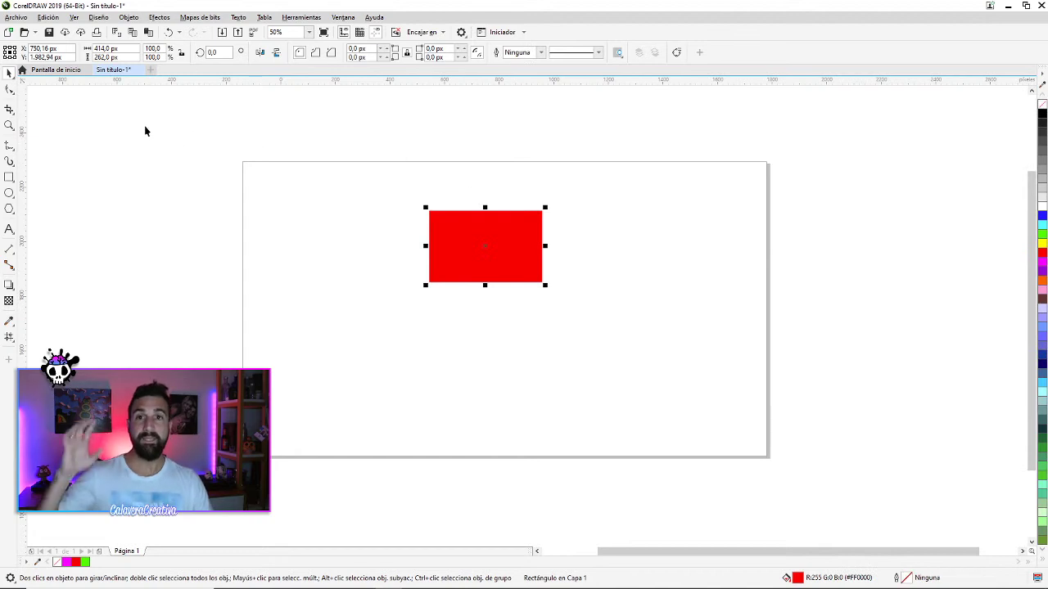
View the Save As and Export dialogs for the drawing and cancel both
left_click(18, 16)
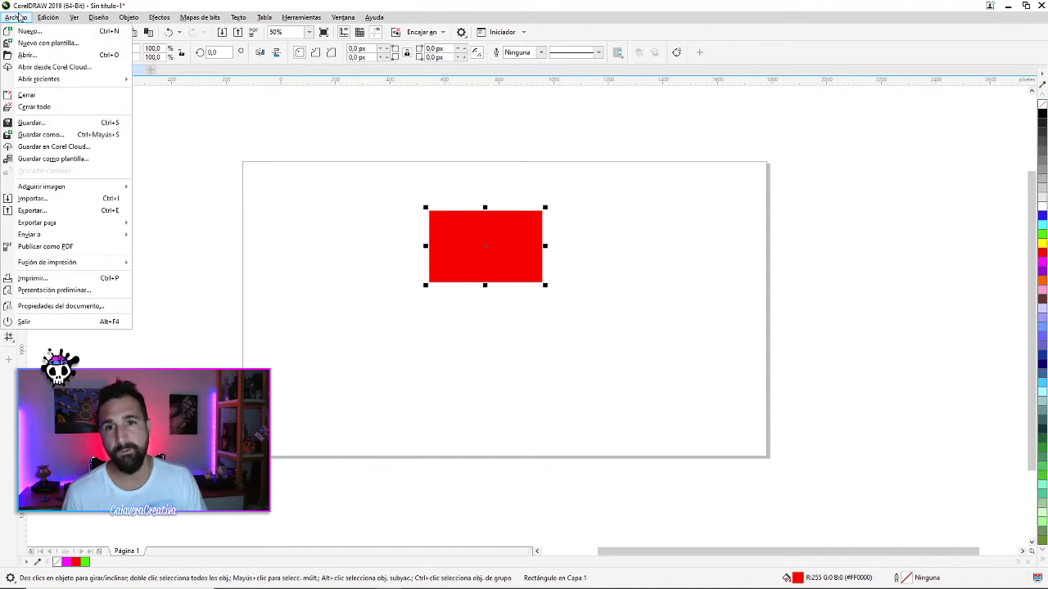
left_click(46, 136)
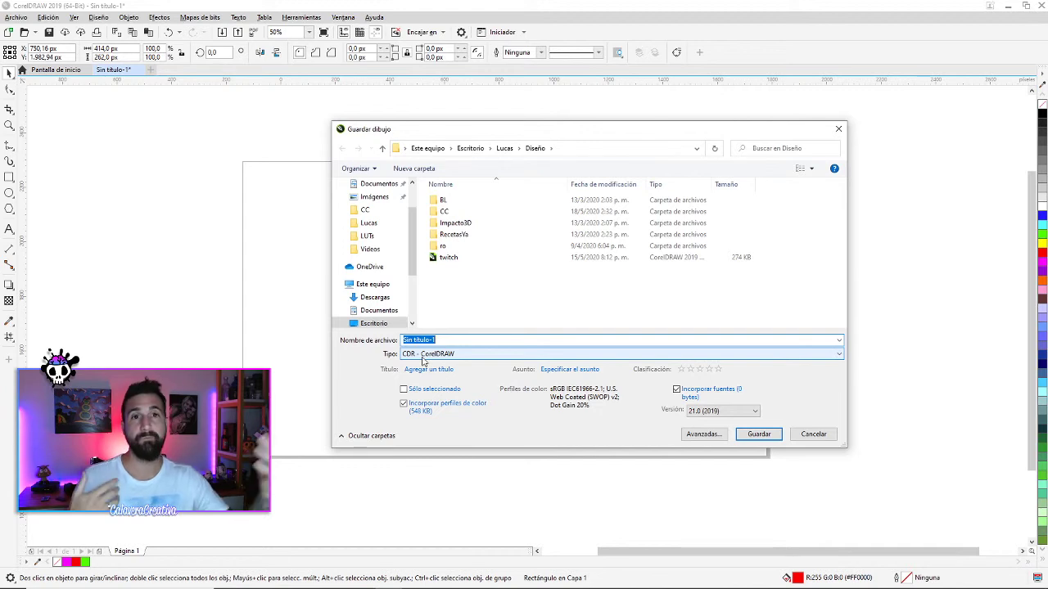
left_click(833, 435)
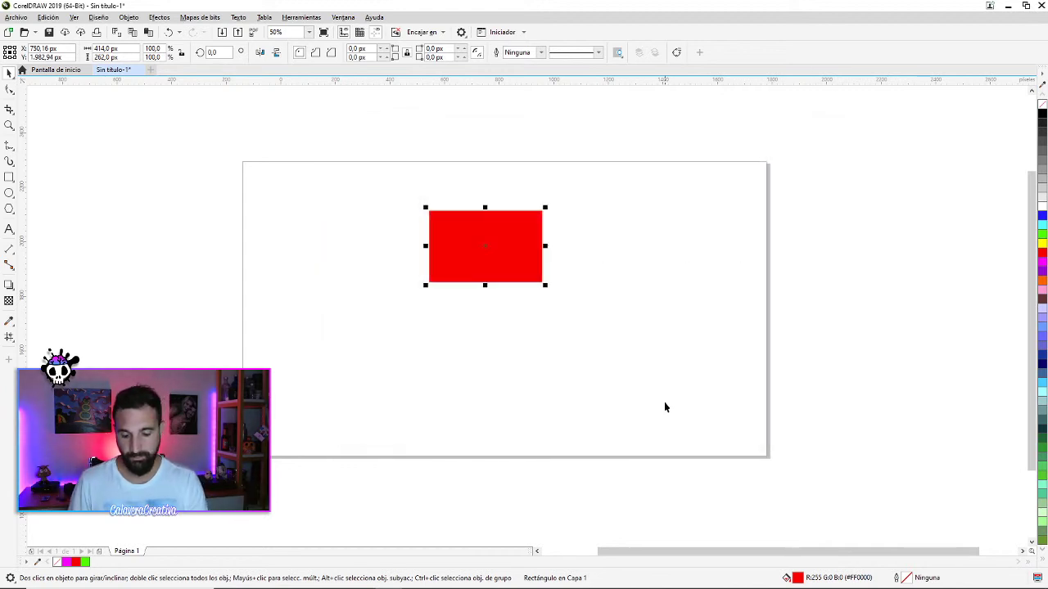
key("ctrl+e")
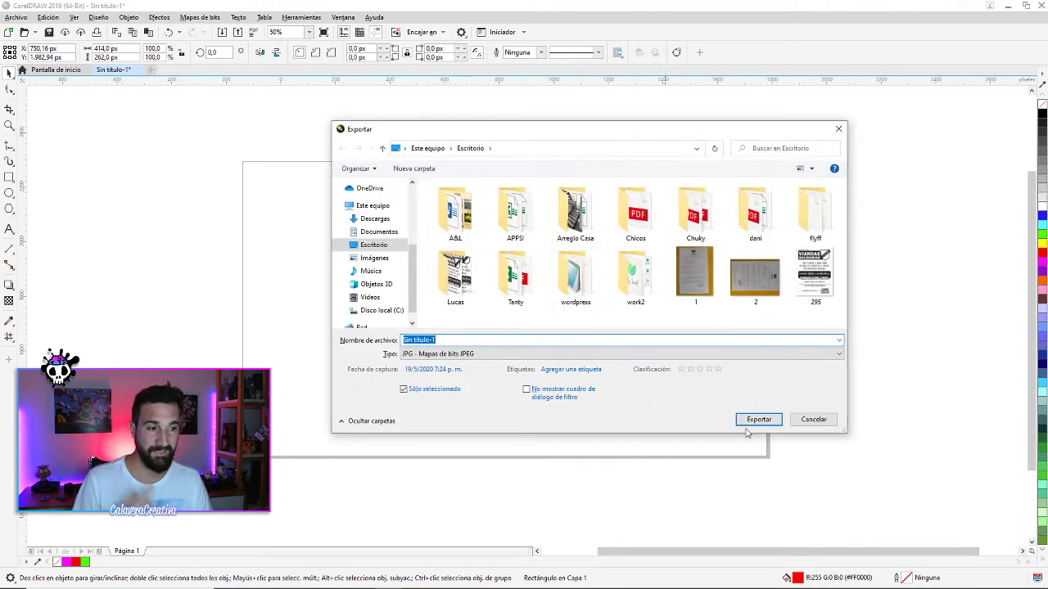
left_click(802, 421)
Examine the file formats available for saving the drawing and close the dialog without saving
left_click(16, 17)
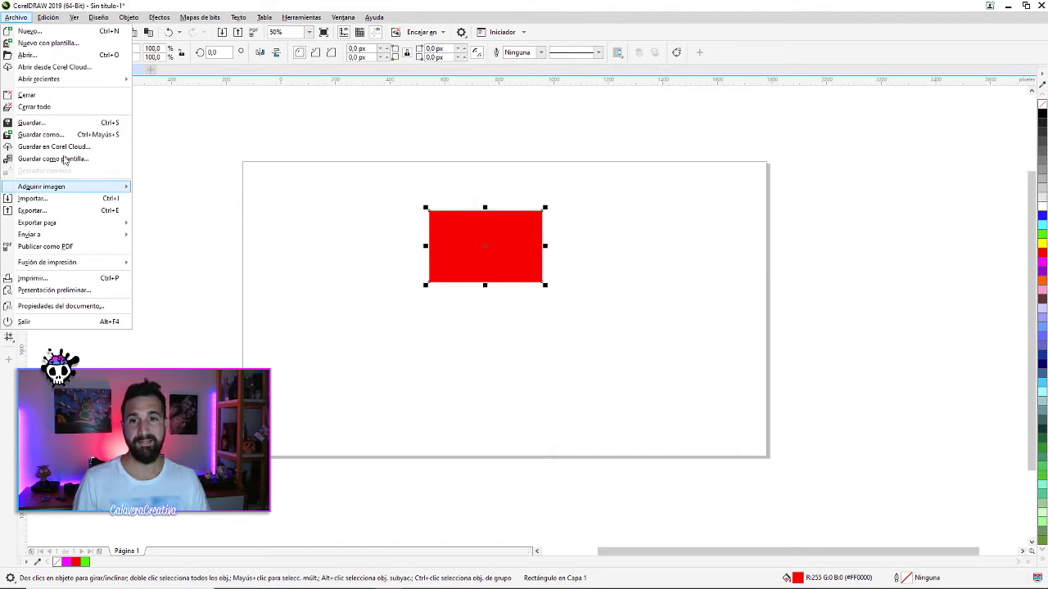
left_click(41, 135)
left_click(455, 354)
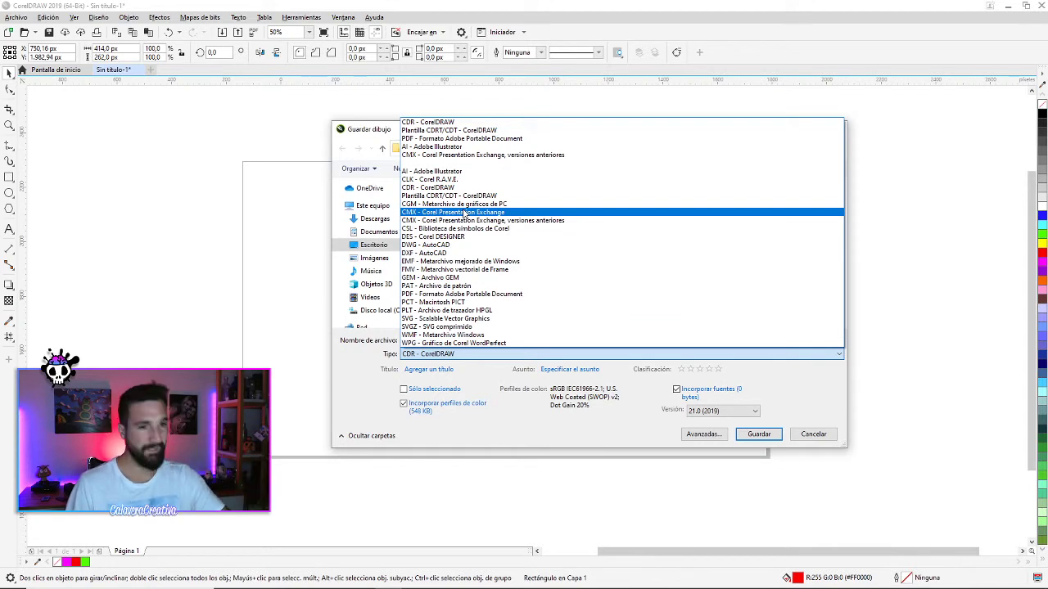
key("Escape")
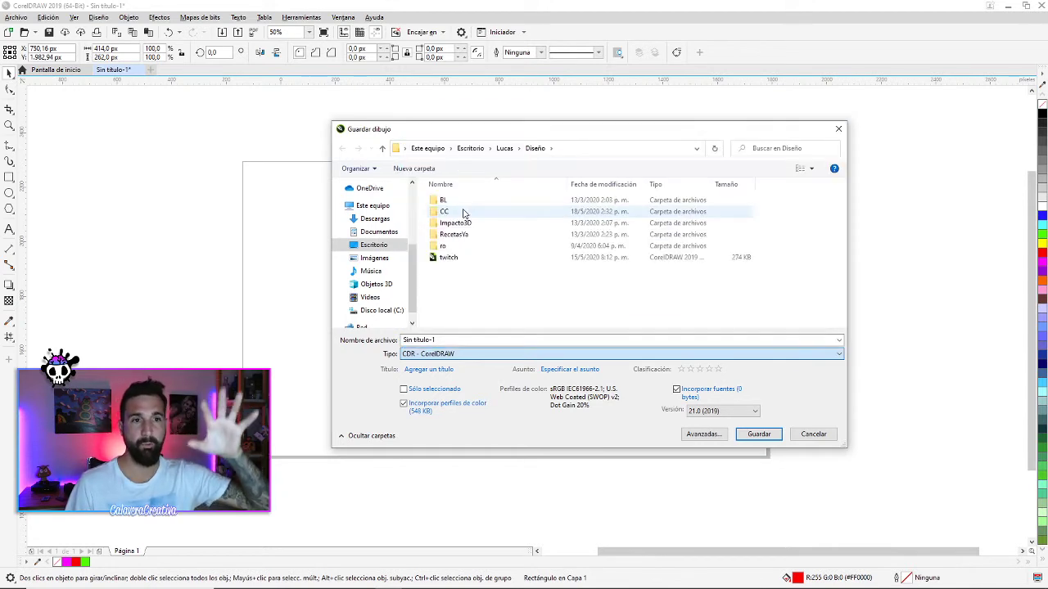
key("Escape")
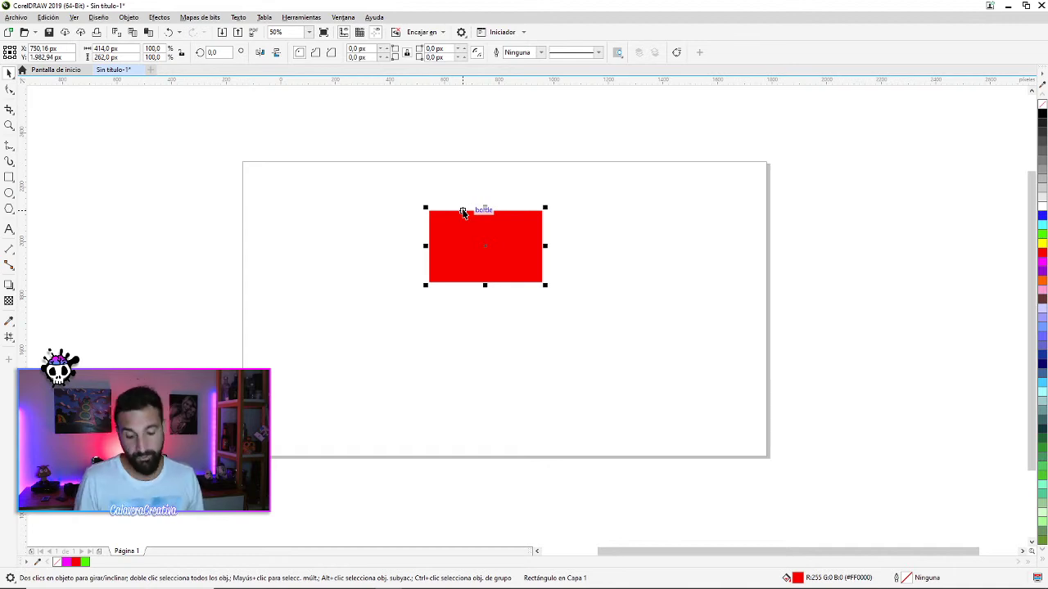
Examine the JPEG export settings for the selected rectangle, down to its size and resolution, and cancel the export
left_click(16, 18)
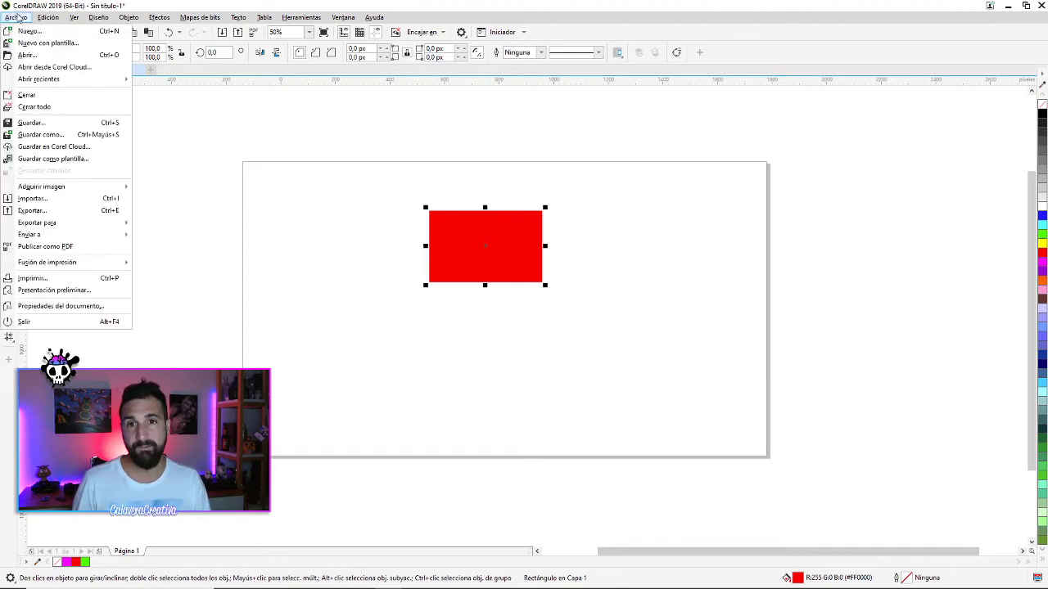
left_click(61, 212)
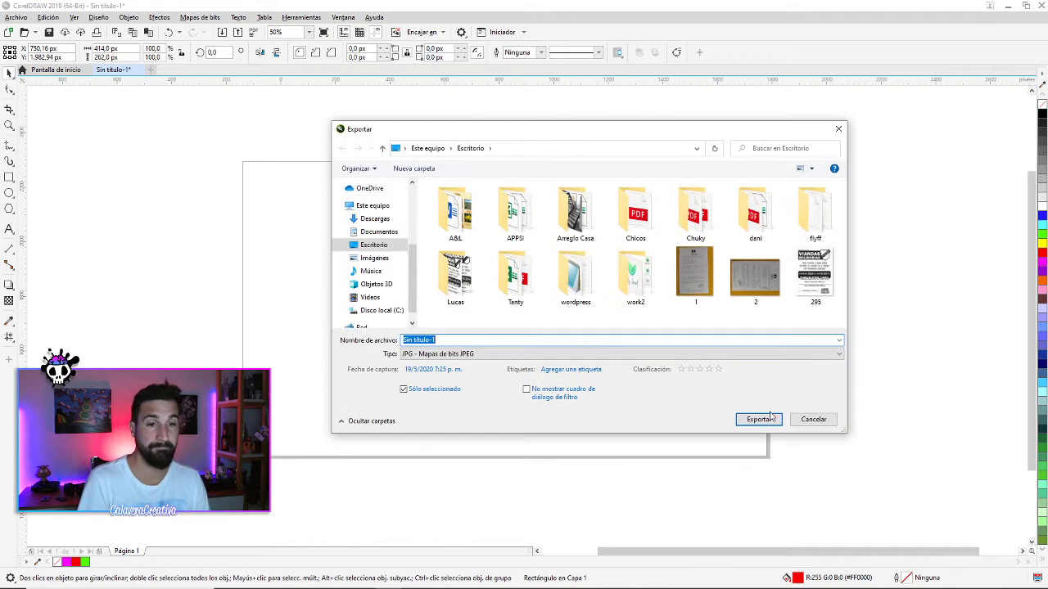
left_click(770, 418)
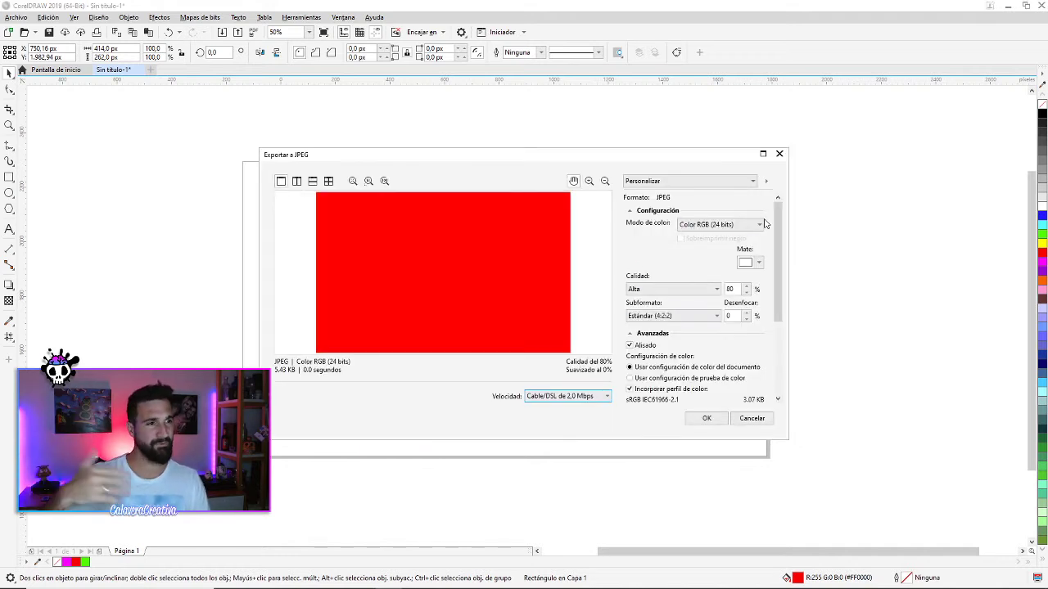
scroll(777, 252, "down", 1)
scroll(778, 252, "down", 5)
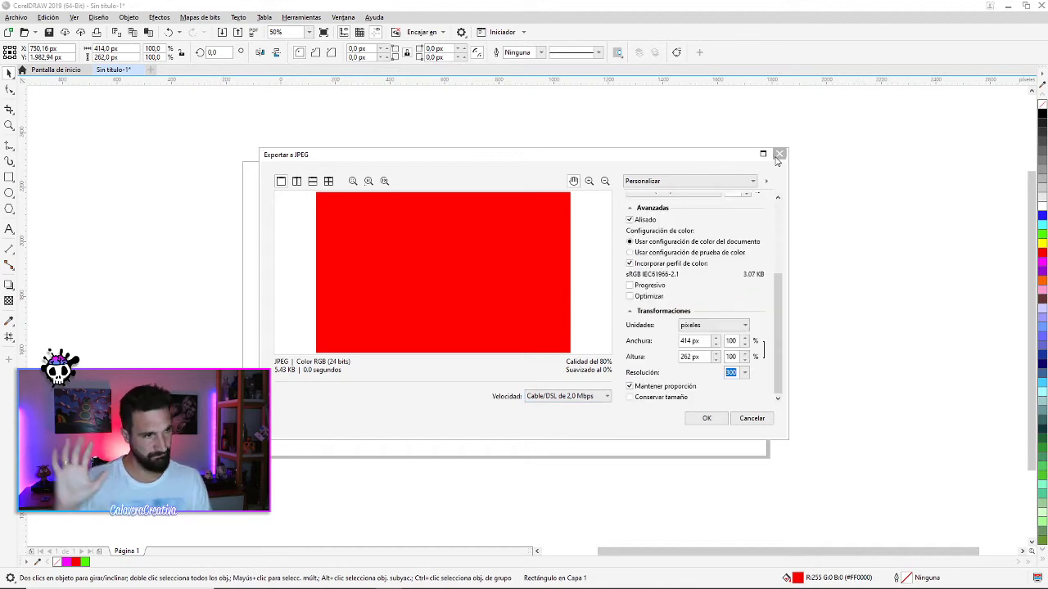
left_click(779, 155)
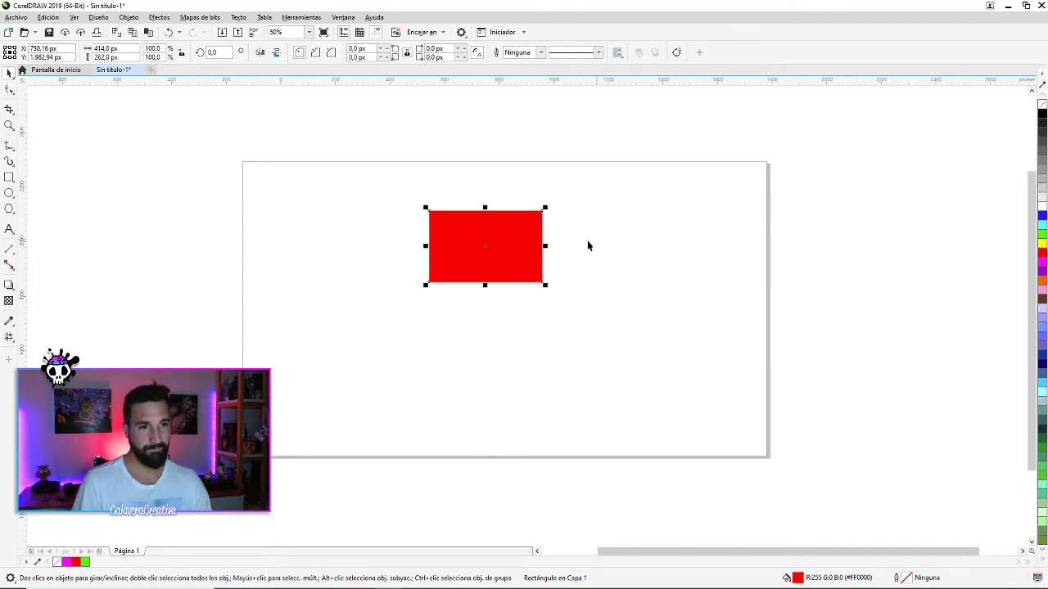
Delete the red rectangle from the page
left_click(524, 241)
key("Delete")
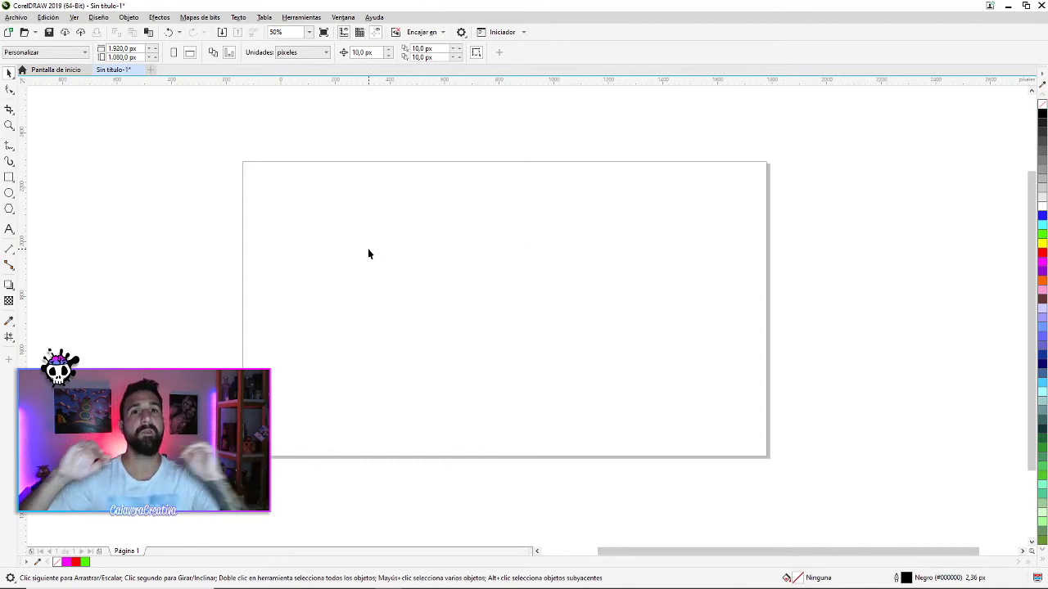
Examine the tool variants grouped with the Rectangle, Text and Shadow tools, and return to the Pick tool
left_click(10, 177)
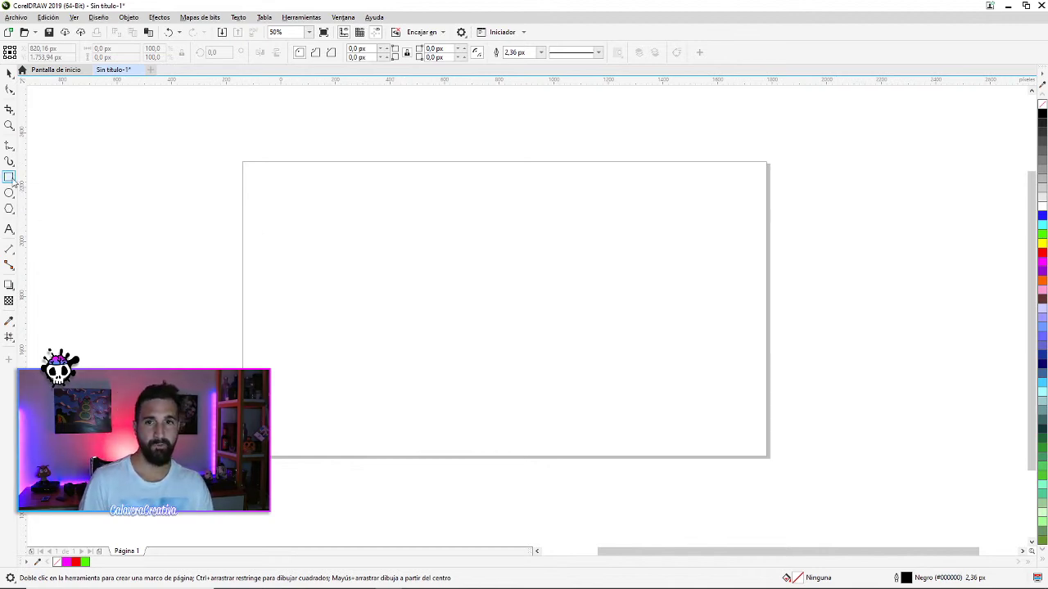
key("space")
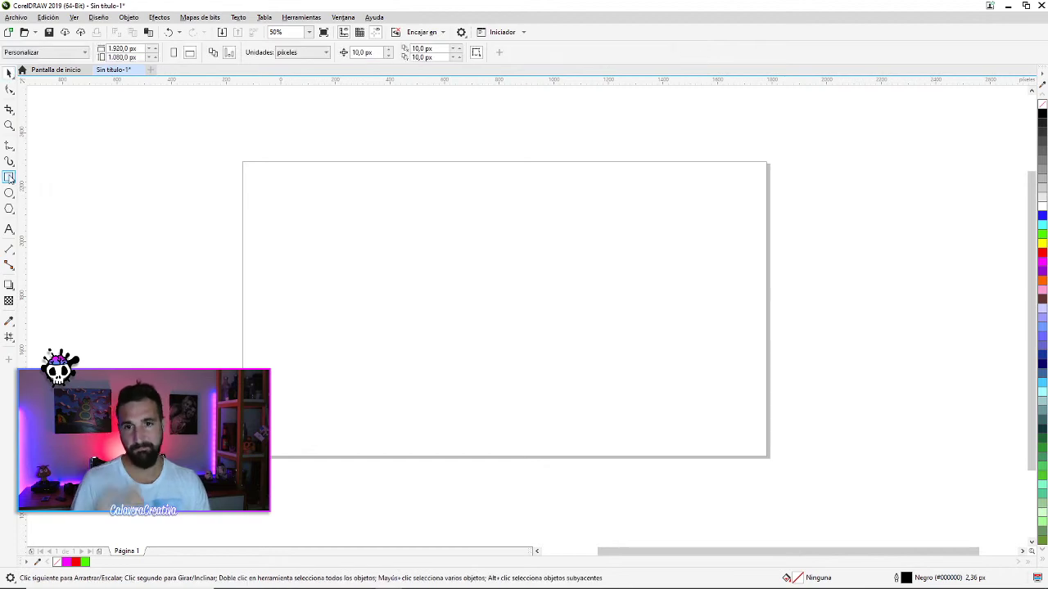
left_click(9, 177)
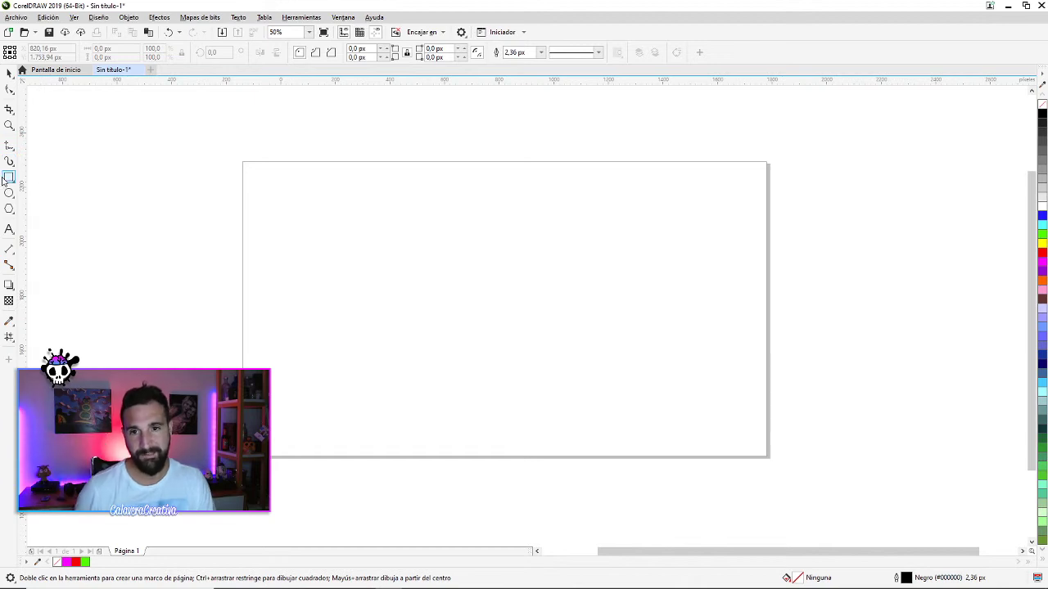
left_click(9, 181)
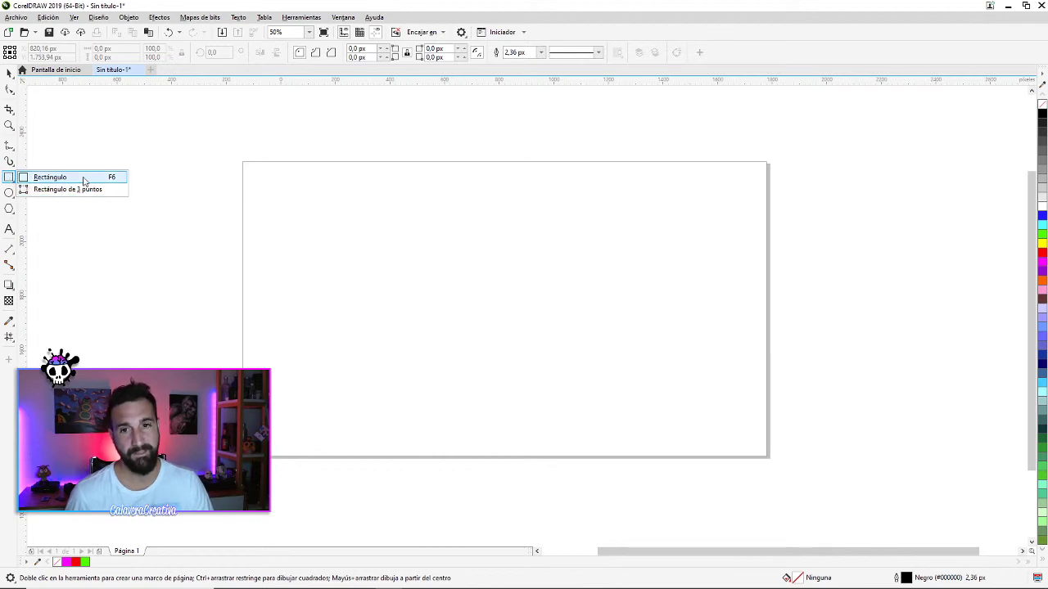
left_click(10, 198)
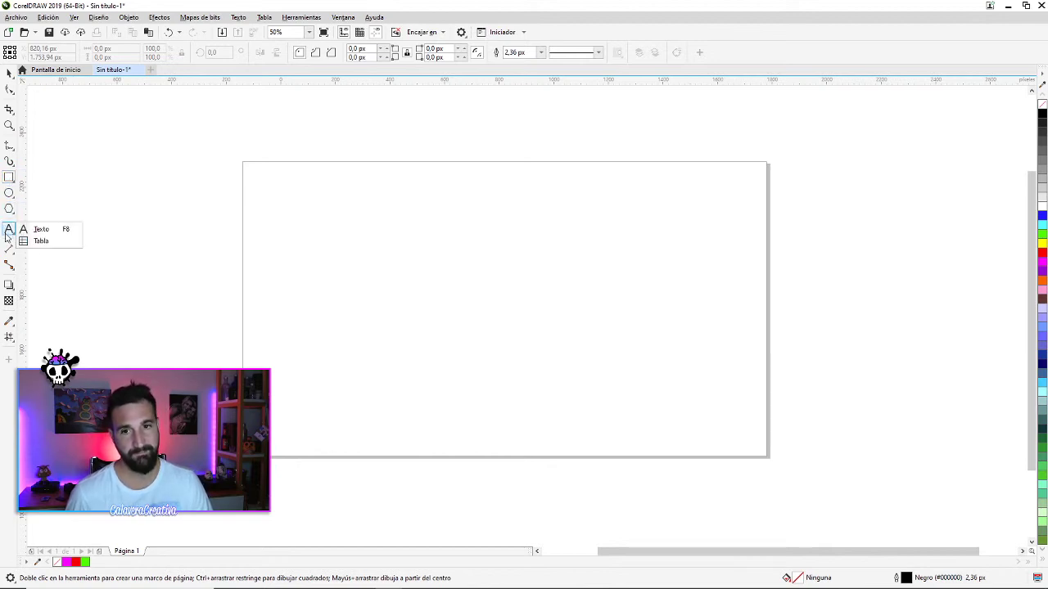
mouse_move(10, 285)
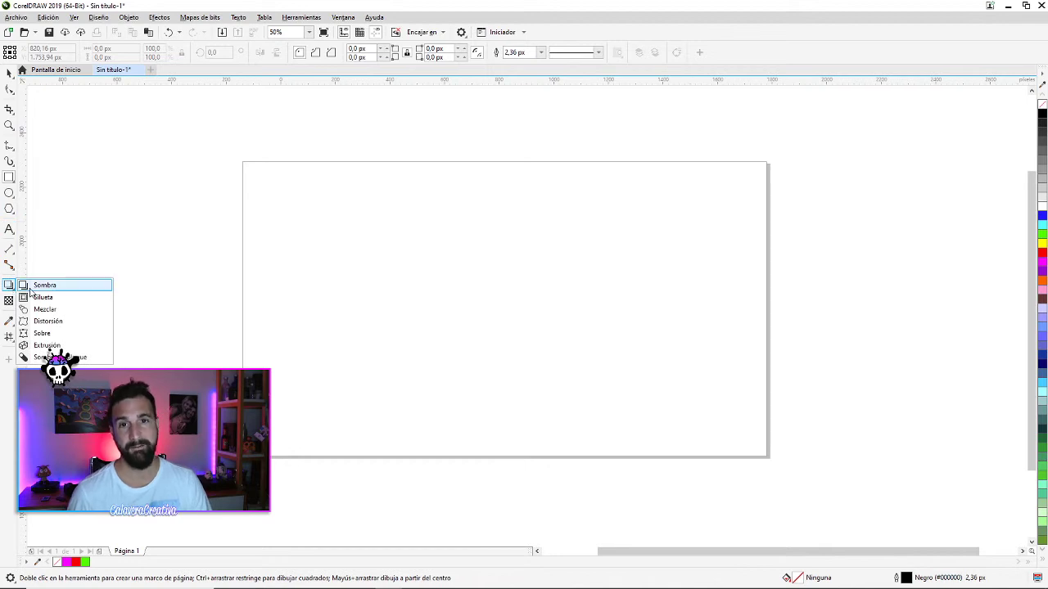
left_click(10, 177)
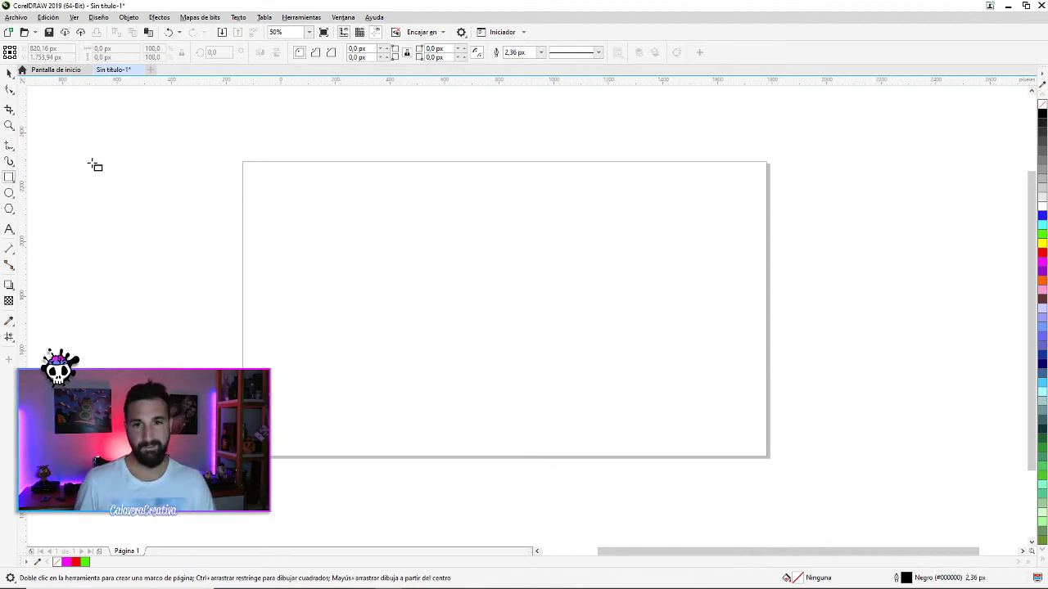
left_click(9, 72)
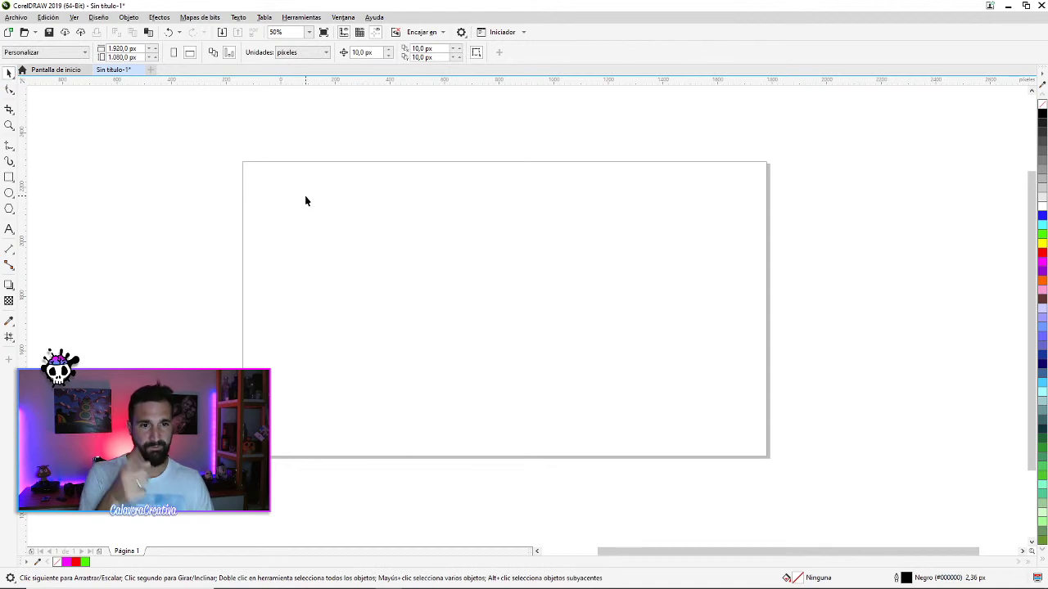
Draw a rectangle about 960 × 580 px in the middle of the page and resize it to about 584 × 512 px
left_click(9, 176)
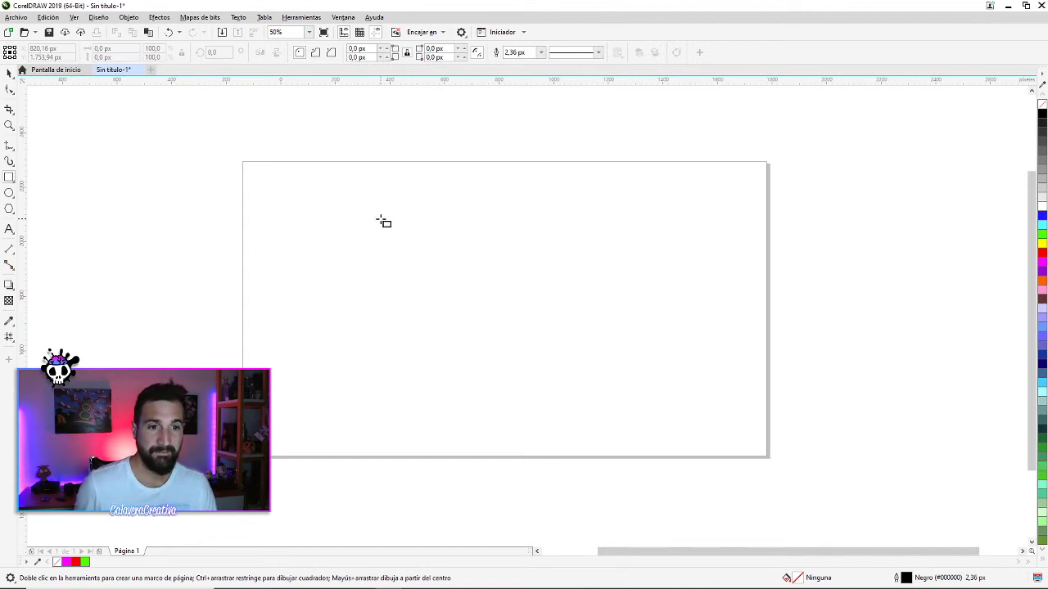
left_click_drag(380, 219, 644, 378)
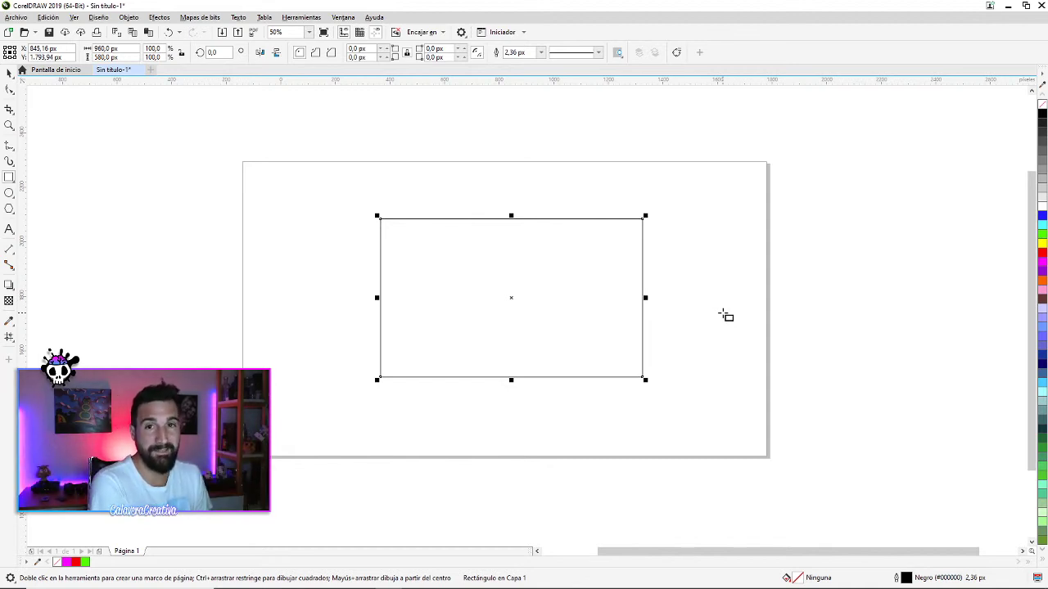
left_click(10, 75)
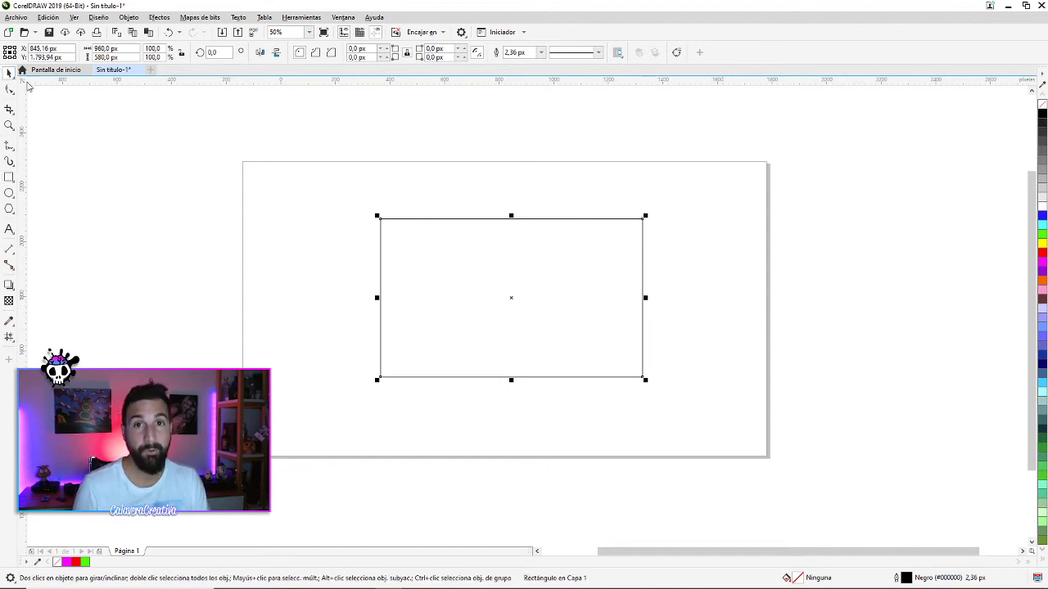
left_click_drag(644, 298, 588, 298)
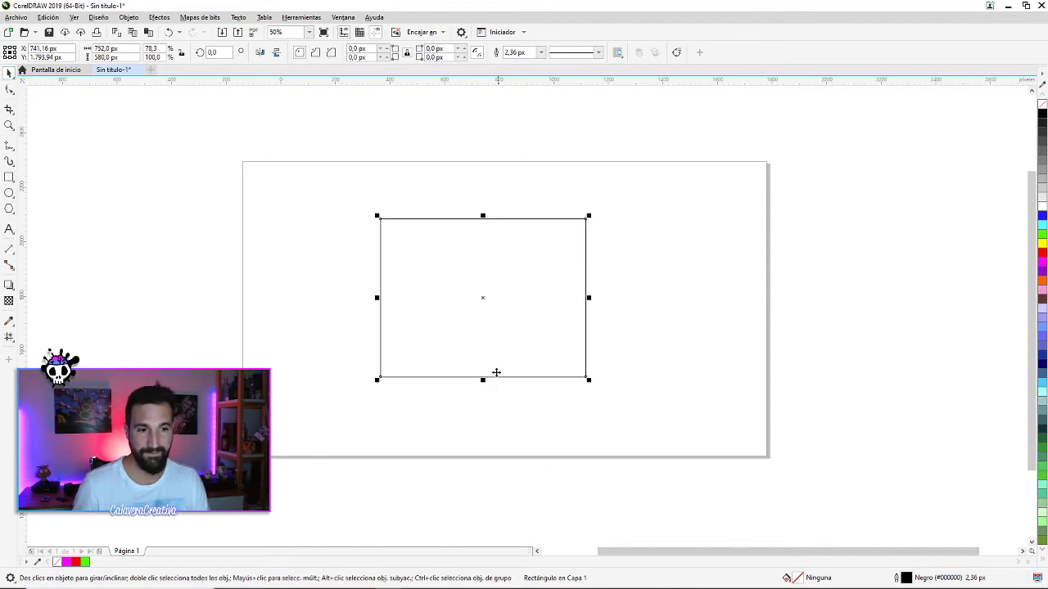
left_click_drag(483, 380, 483, 342)
left_click_drag(588, 342, 620, 361)
left_click_drag(620, 288, 540, 288)
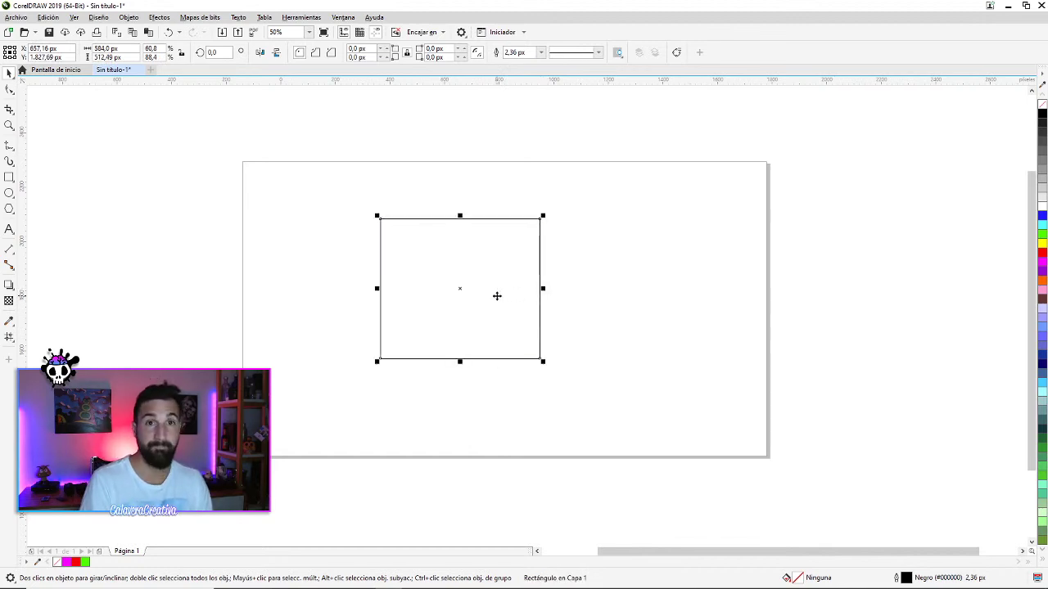
Replace the rectangle with one covering the whole page, and adjust it to about 1918 × 1078 px
key("Delete")
left_click(9, 177)
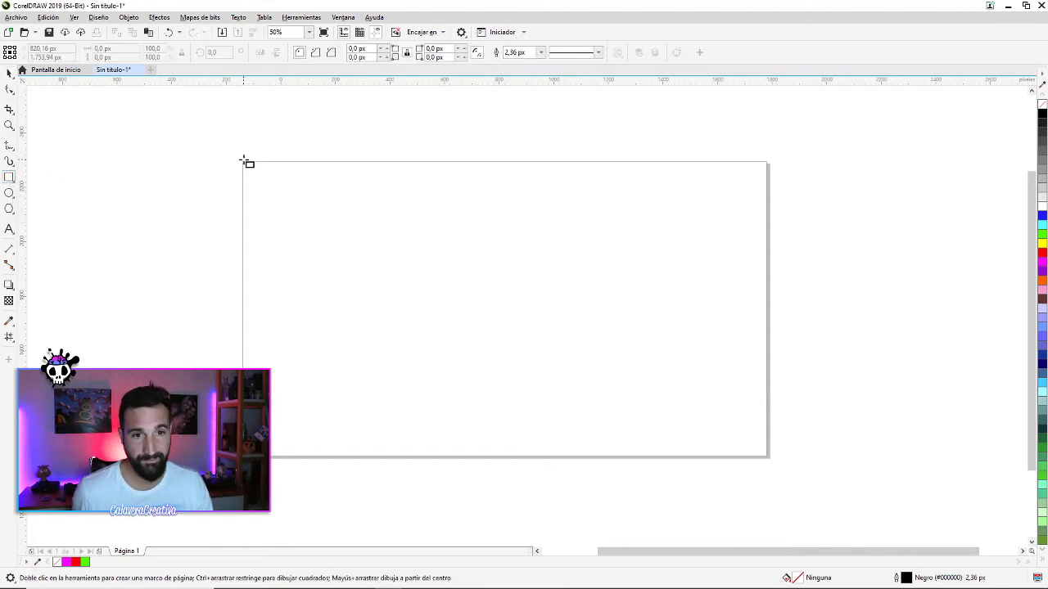
left_click_drag(243, 162, 770, 462)
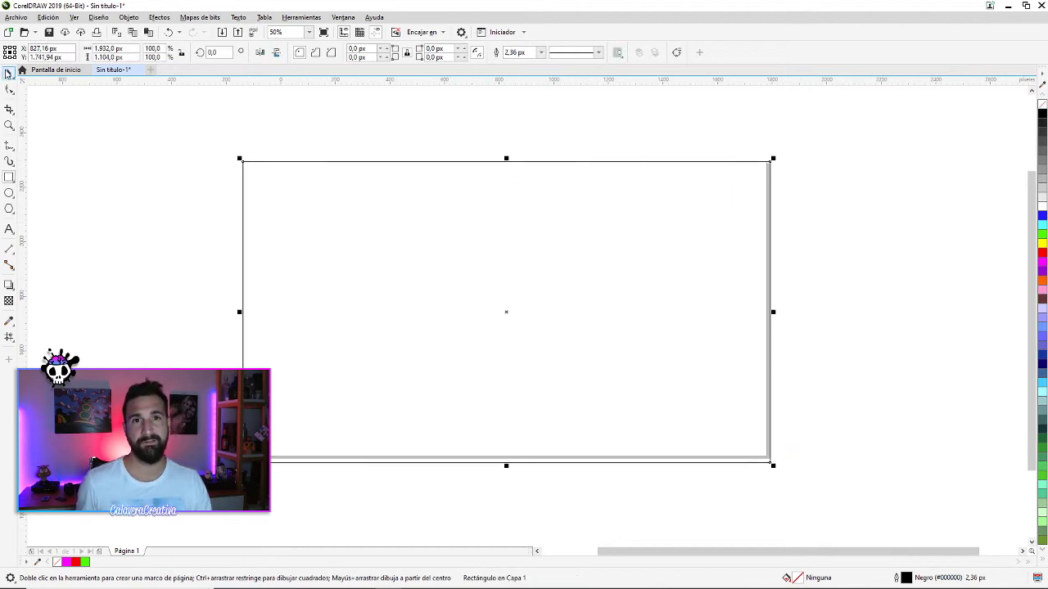
left_click(7, 73)
mouse_move(775, 465)
left_mouse_down()
mouse_move(772, 451)
mouse_move(762, 458)
left_mouse_up()
left_click_drag(758, 311, 770, 310)
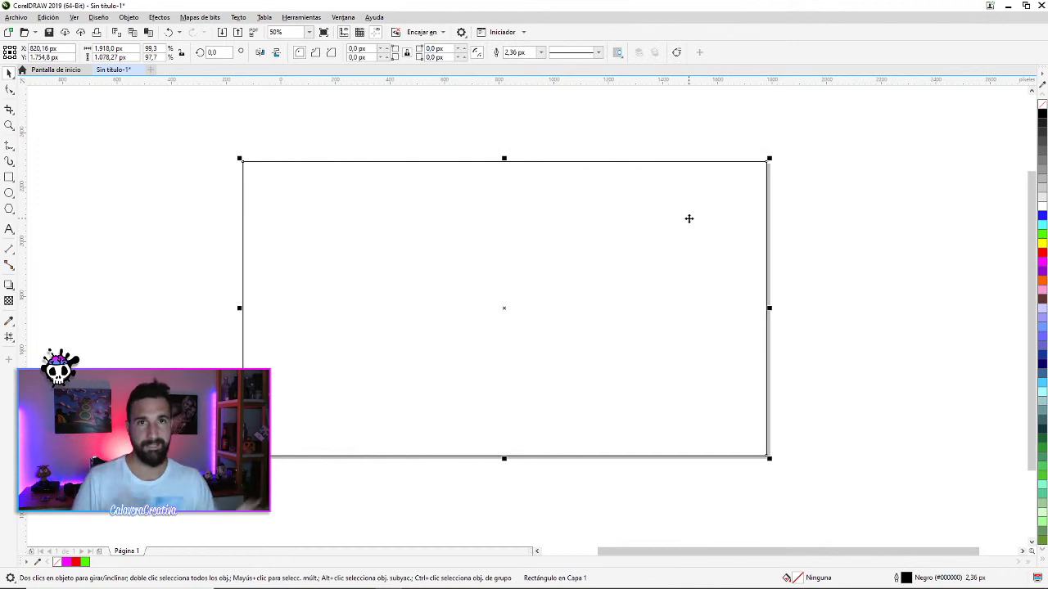
Replace the page-sized rectangle with a small one about 102 × 58 px and a square about 624 × 624 px beside it
key("Delete")
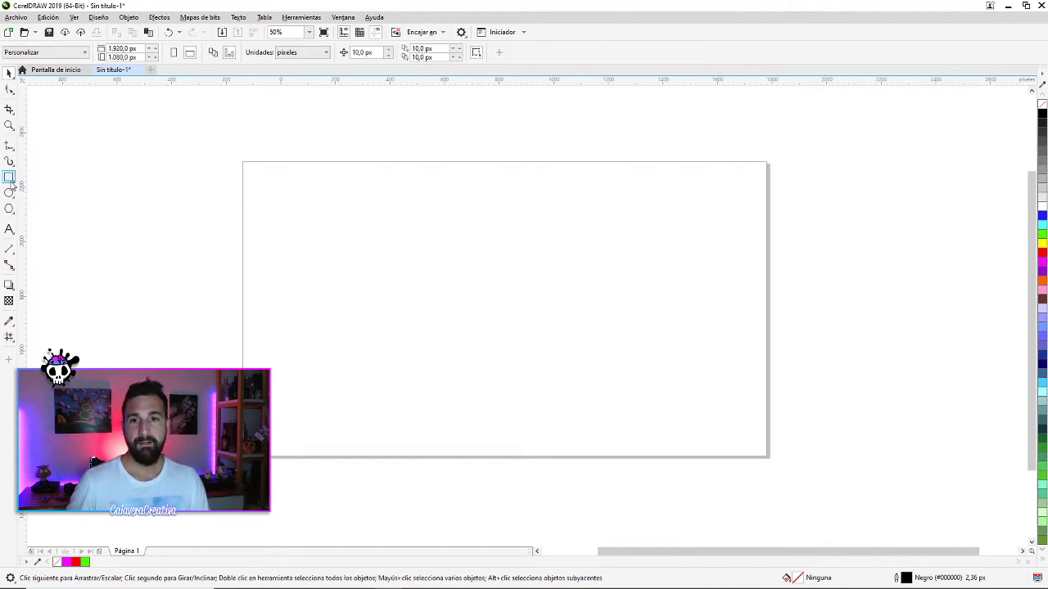
left_click(9, 178)
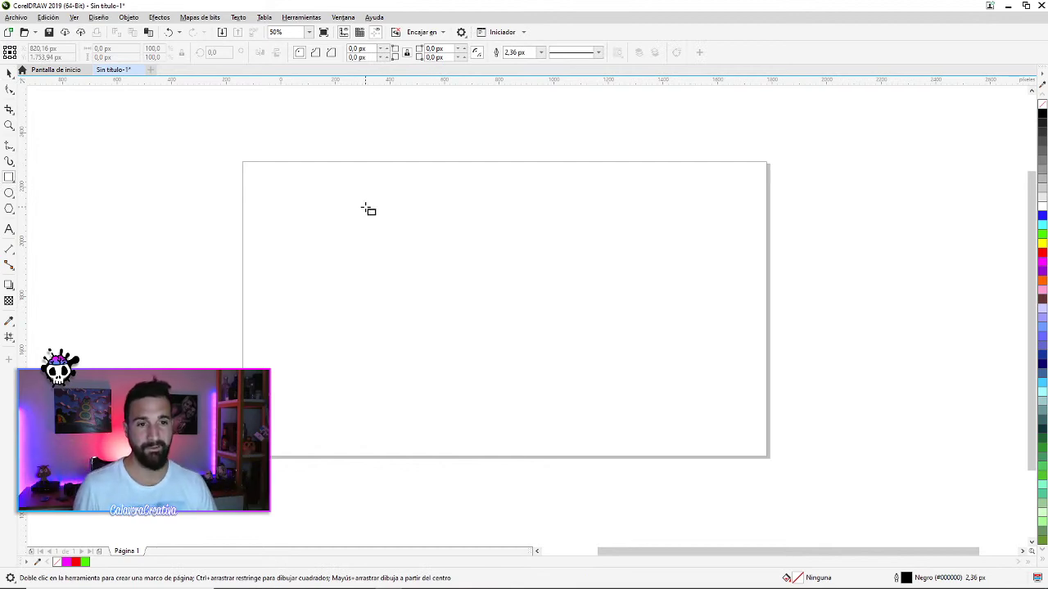
left_click_drag(372, 215, 344, 231)
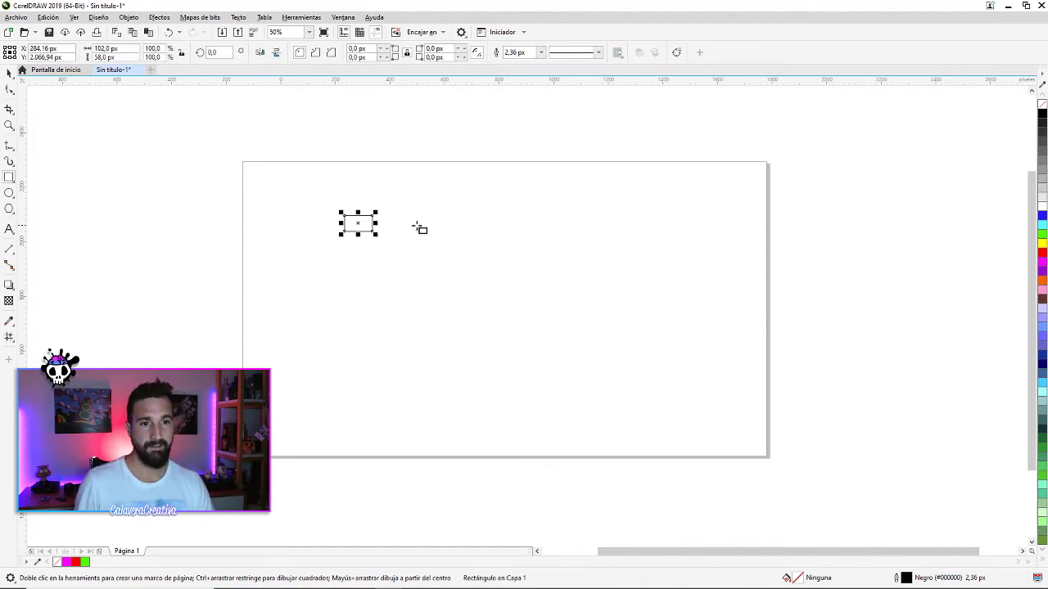
left_click_drag(427, 220, 598, 386)
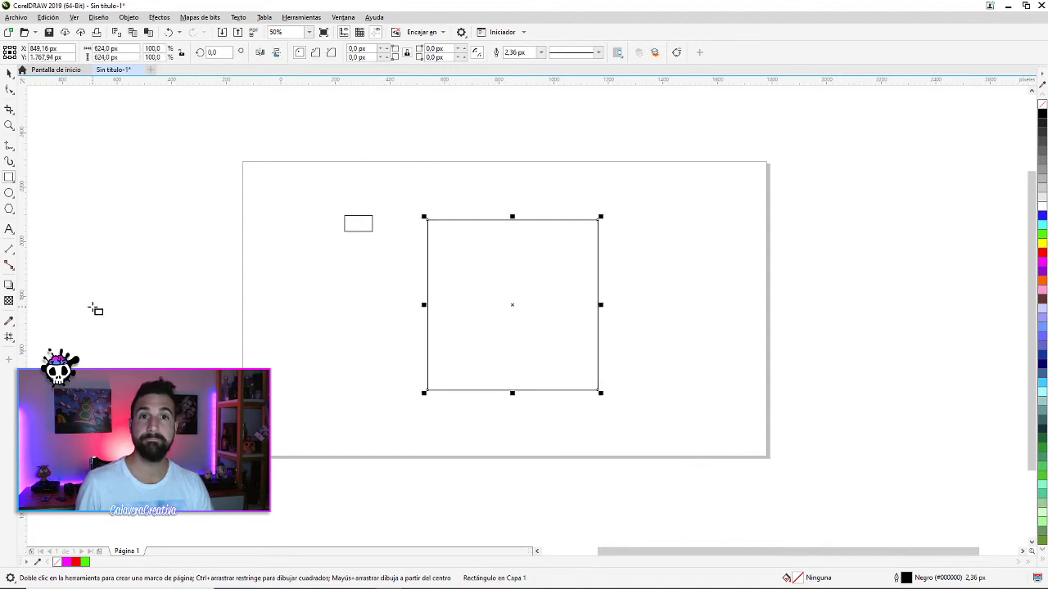
Scale the large square down proportionally to about 448 × 448 px and move it toward the page's upper right
left_click(10, 73)
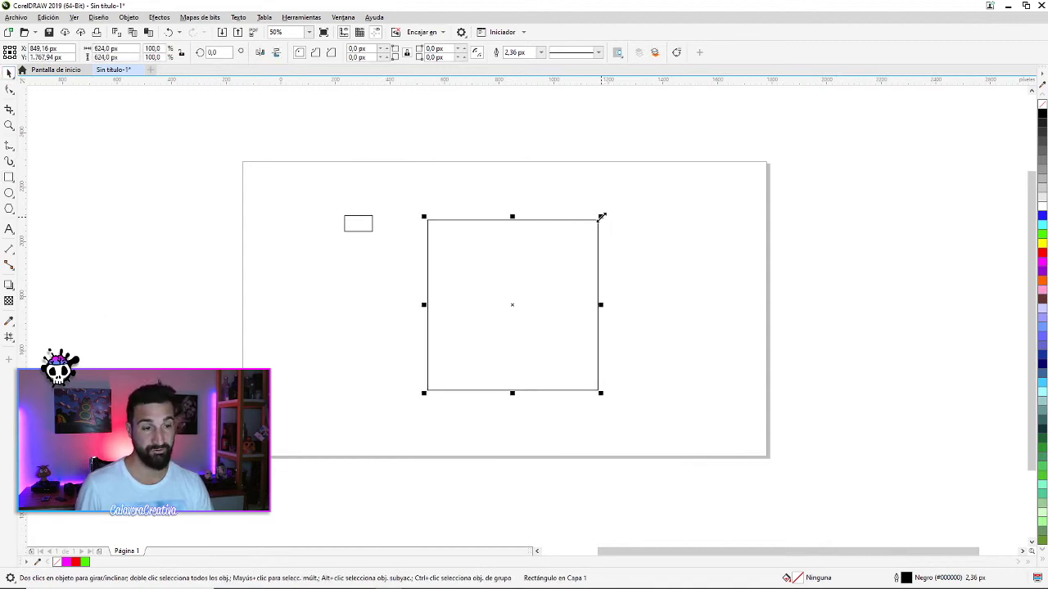
left_click_drag(602, 217, 514, 302)
left_click_drag(475, 339, 524, 374)
left_click_drag(579, 324, 553, 277)
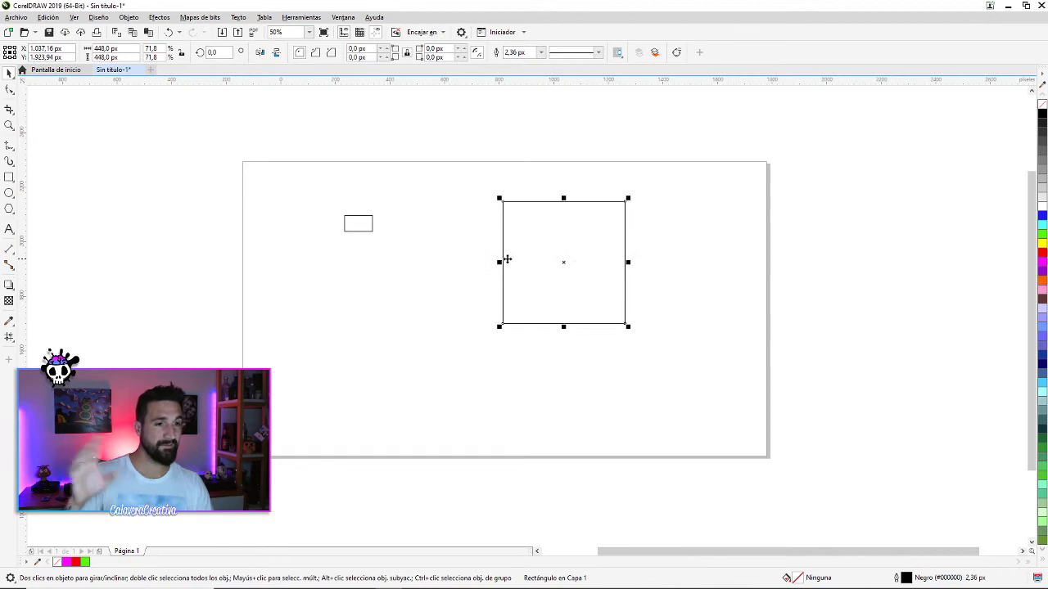
Try stretching the square from its left side to about 1024 px wide, and undo the stretch
left_click_drag(500, 261, 342, 258)
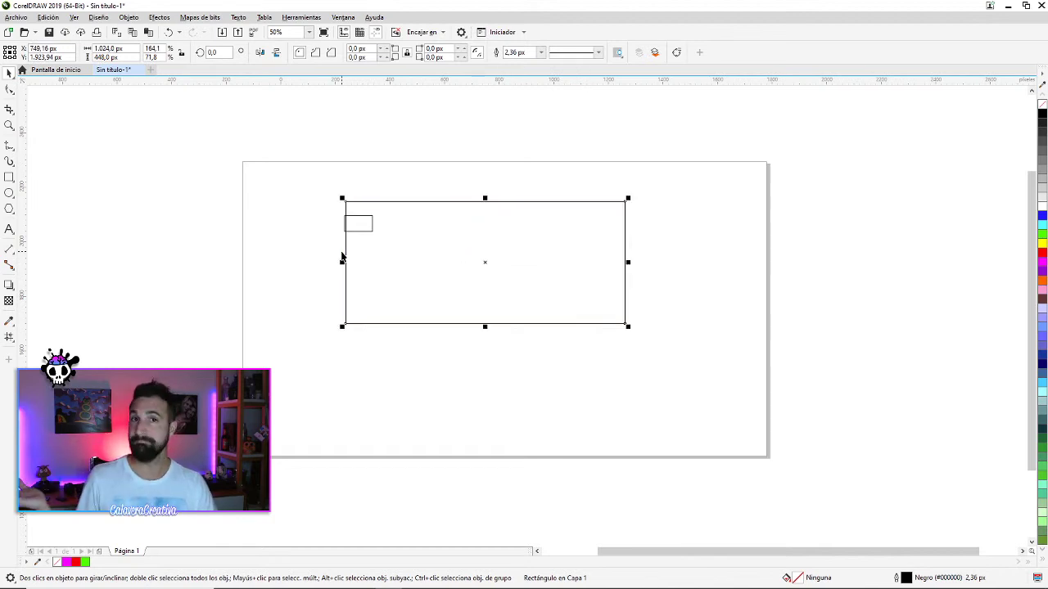
key("ctrl+z")
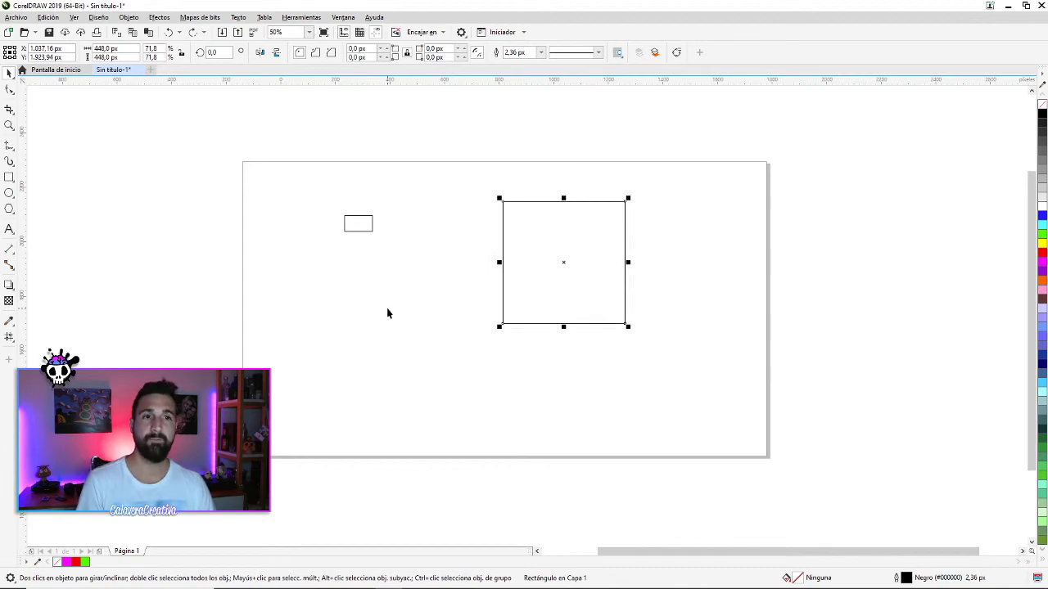
Delete the large square and the small rectangle from the page
key("Delete")
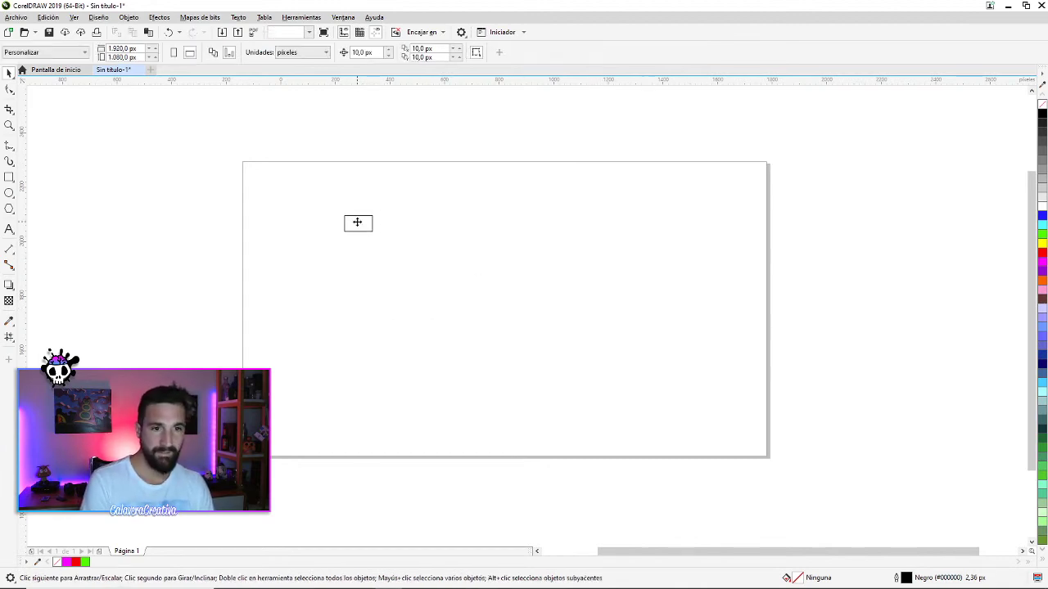
left_click(356, 221)
key("Delete")
Draw a square about 568 × 568 px outward from its centre in the middle of the page
left_click(8, 177)
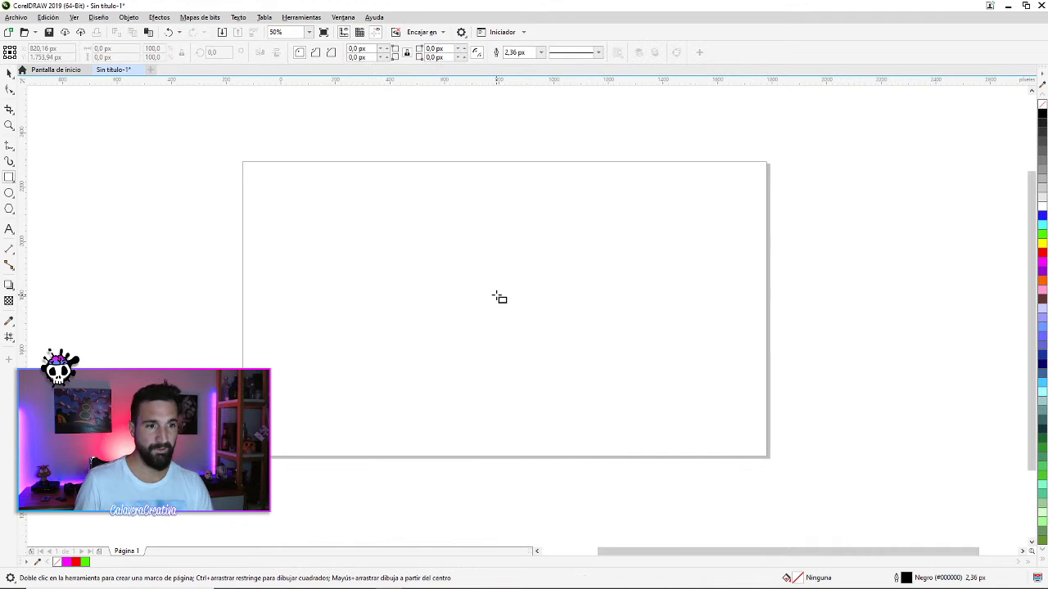
mouse_move(496, 295)
left_mouse_down()
mouse_move(622, 404)
mouse_move(414, 193)
mouse_move(549, 369)
mouse_move(564, 252)
mouse_move(549, 330)
mouse_move(508, 313)
mouse_move(529, 332)
left_mouse_up()
key("shift")
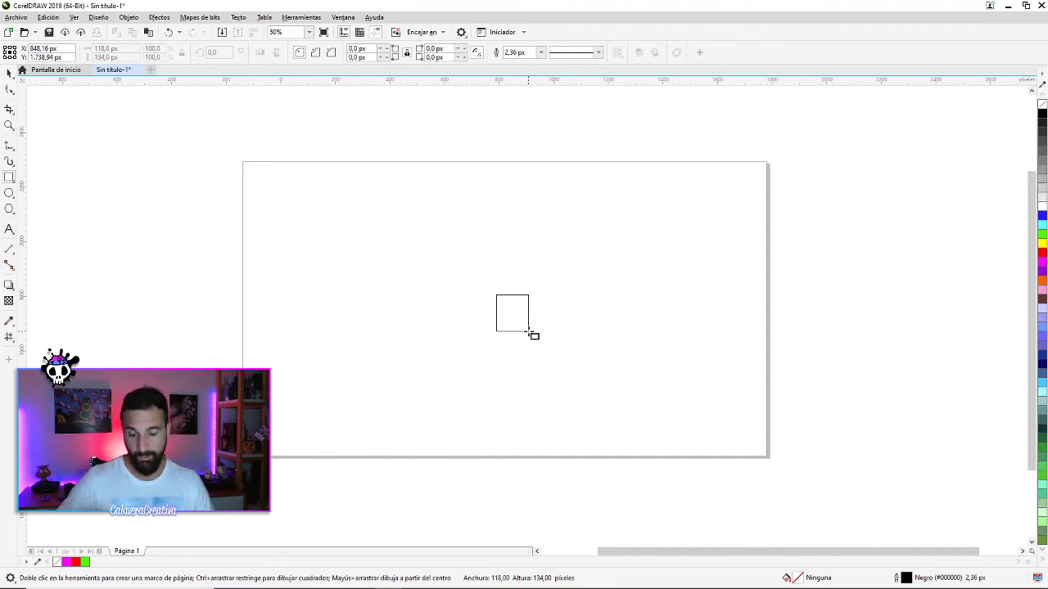
mouse_move(529, 333)
left_mouse_down()
mouse_move(594, 363)
mouse_move(606, 267)
mouse_move(476, 268)
mouse_move(439, 310)
mouse_move(555, 362)
mouse_move(532, 333)
mouse_move(597, 371)
mouse_move(569, 357)
mouse_move(615, 409)
mouse_move(547, 339)
mouse_move(598, 393)
mouse_move(574, 373)
left_mouse_up()
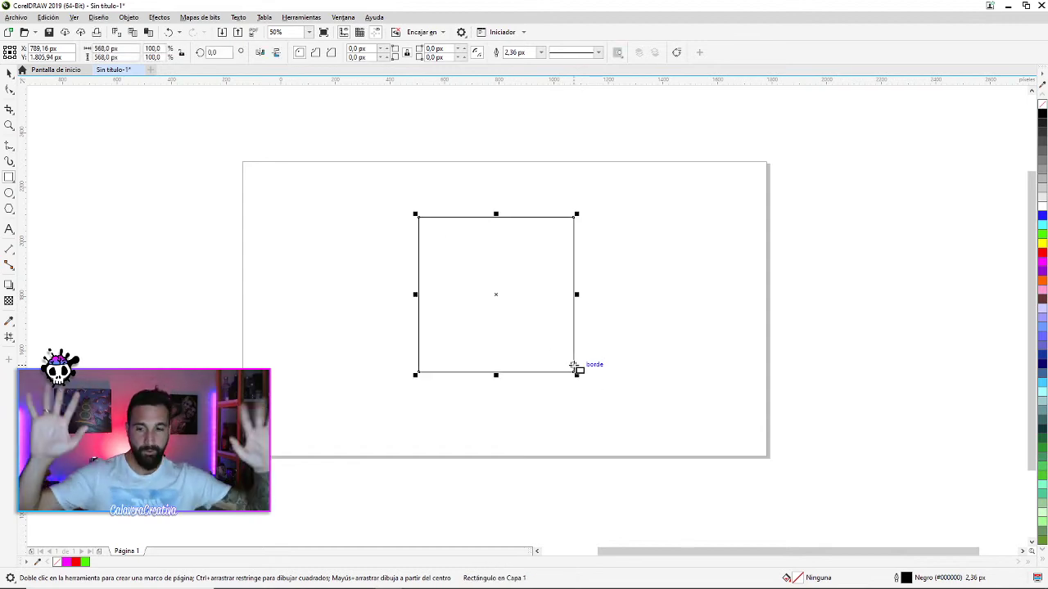
Replace the centred square with a trial rectangle, and replace that with a square about 672 × 672 px
key("Delete")
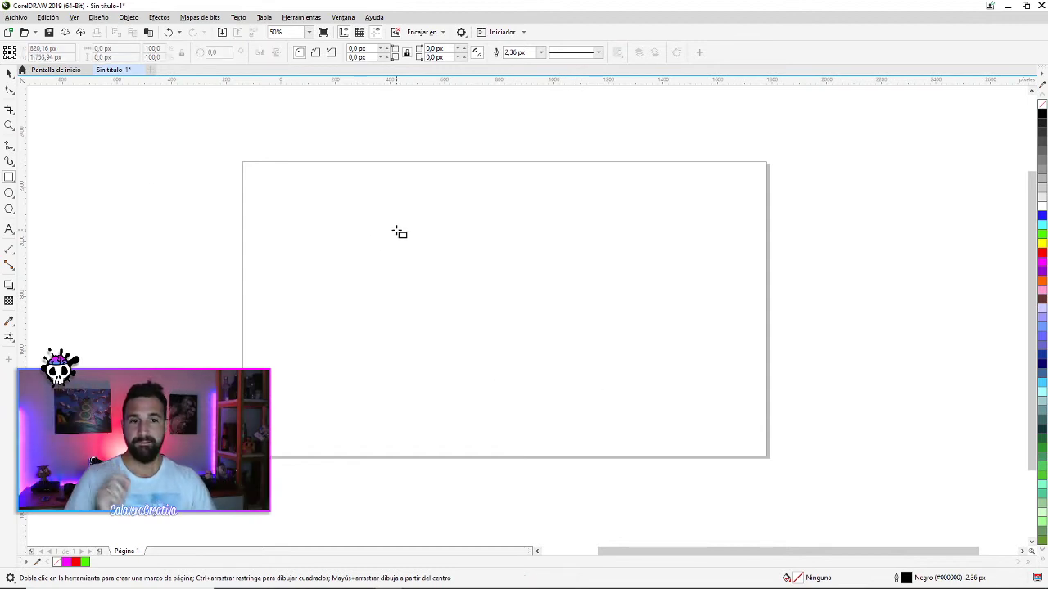
mouse_move(374, 206)
left_mouse_down()
mouse_move(622, 375)
mouse_move(465, 256)
mouse_move(315, 180)
mouse_move(347, 324)
mouse_move(615, 396)
mouse_move(375, 284)
mouse_move(505, 205)
mouse_move(608, 394)
mouse_move(600, 400)
left_mouse_up()
key("Delete")
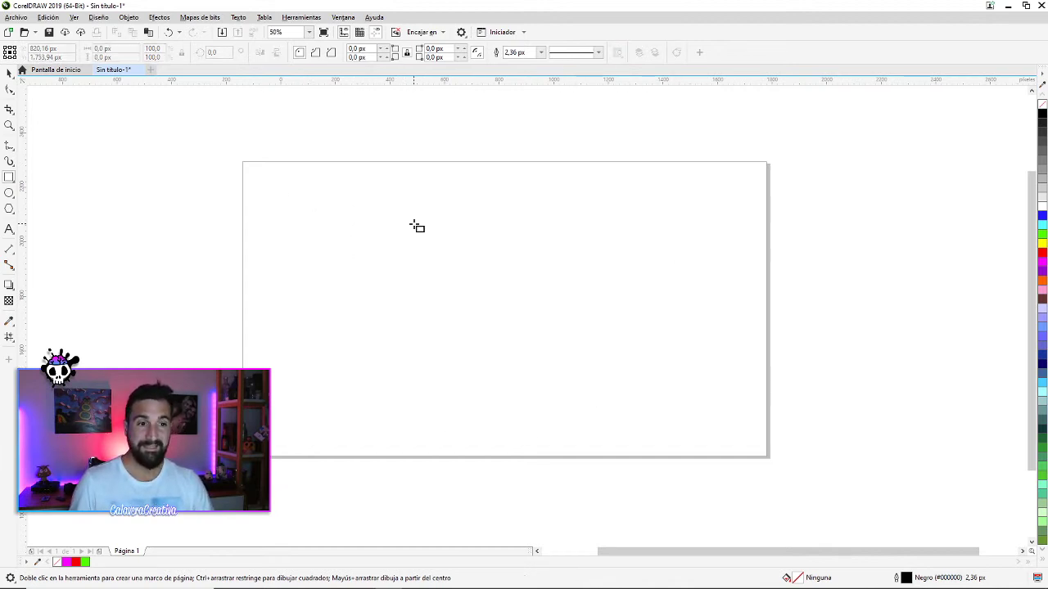
left_click_drag(413, 224, 598, 408)
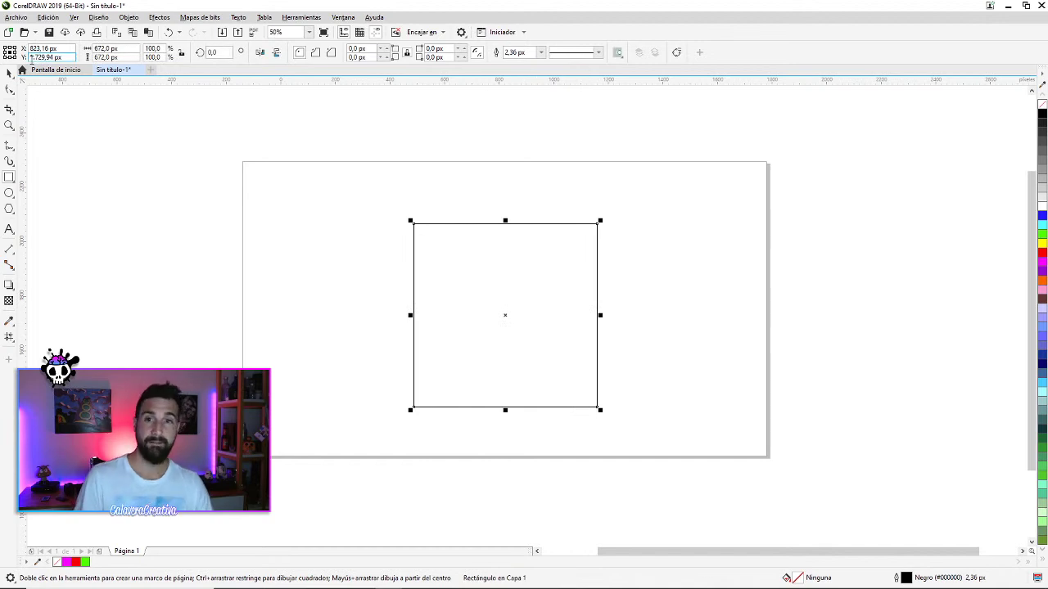
Replace the square with one about 572 × 572 px drawn outward from its centre, and shift it slightly right and down
key("Delete")
mouse_move(441, 270)
left_mouse_down()
mouse_move(505, 327)
mouse_move(521, 324)
mouse_move(559, 369)
mouse_move(455, 275)
mouse_move(444, 284)
mouse_move(452, 275)
mouse_move(502, 346)
mouse_move(382, 273)
mouse_move(570, 314)
mouse_move(557, 344)
mouse_move(482, 310)
mouse_move(515, 349)
left_mouse_up()
key("shift")
key("ctrl")
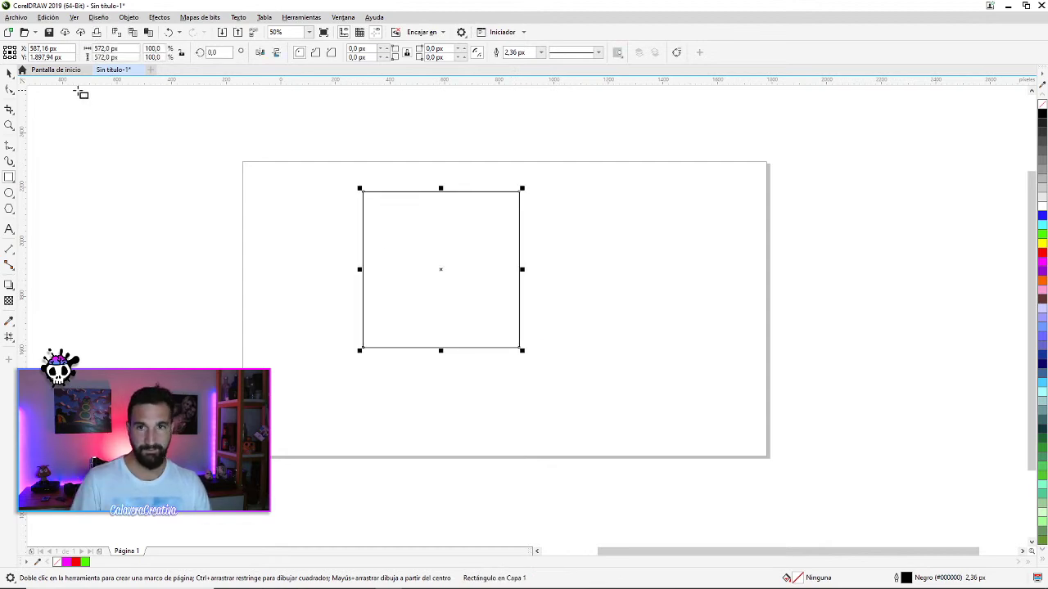
left_click(10, 72)
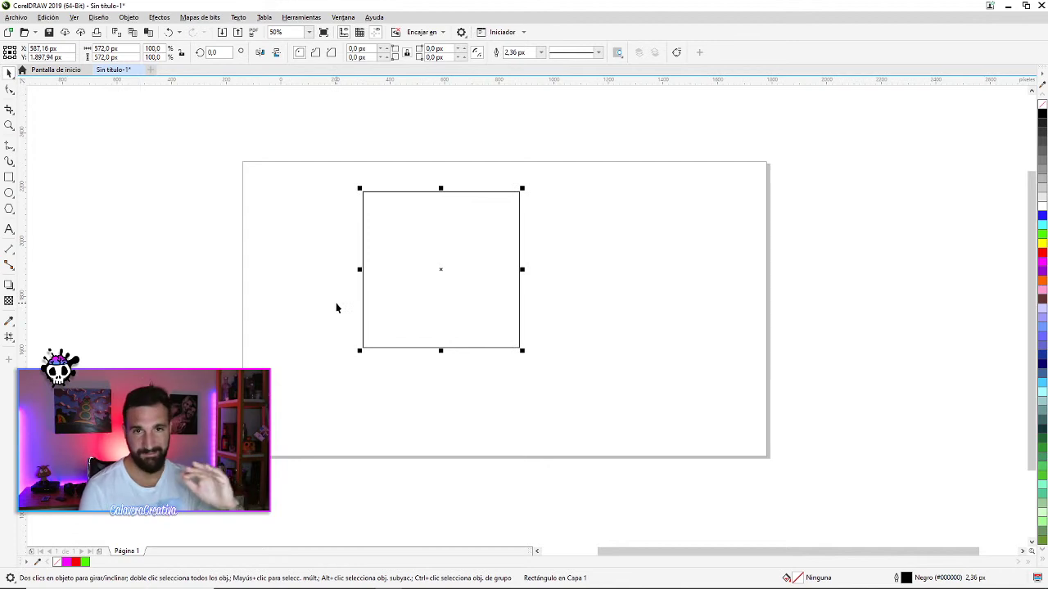
left_click_drag(402, 252, 418, 265)
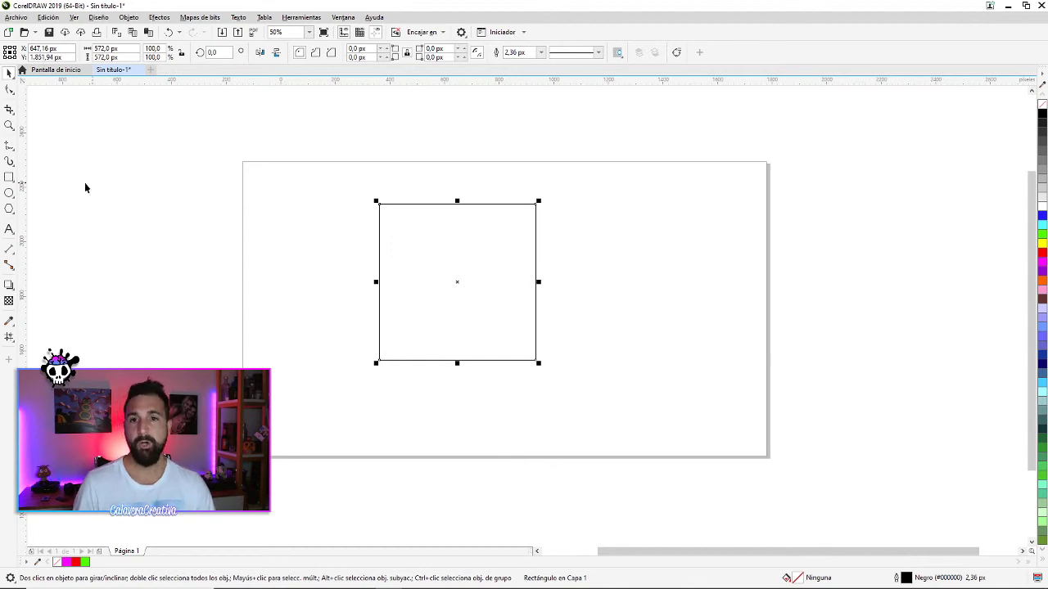
Replace the square with a circle about 712 px across, drawn outward from its centre
left_click(467, 266)
key("Delete")
left_click(9, 193)
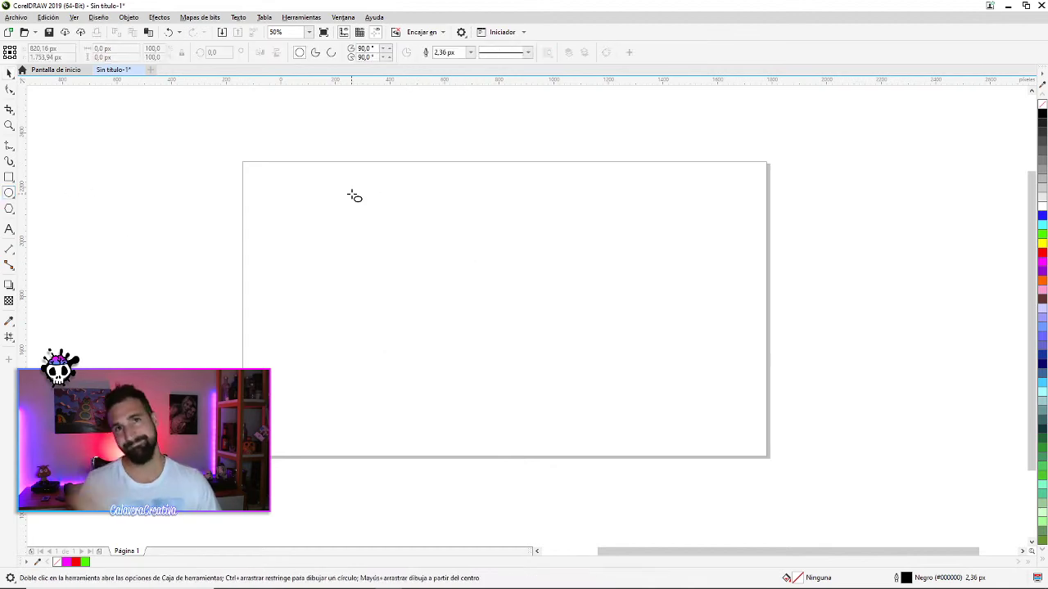
left_click_drag(436, 262, 537, 362)
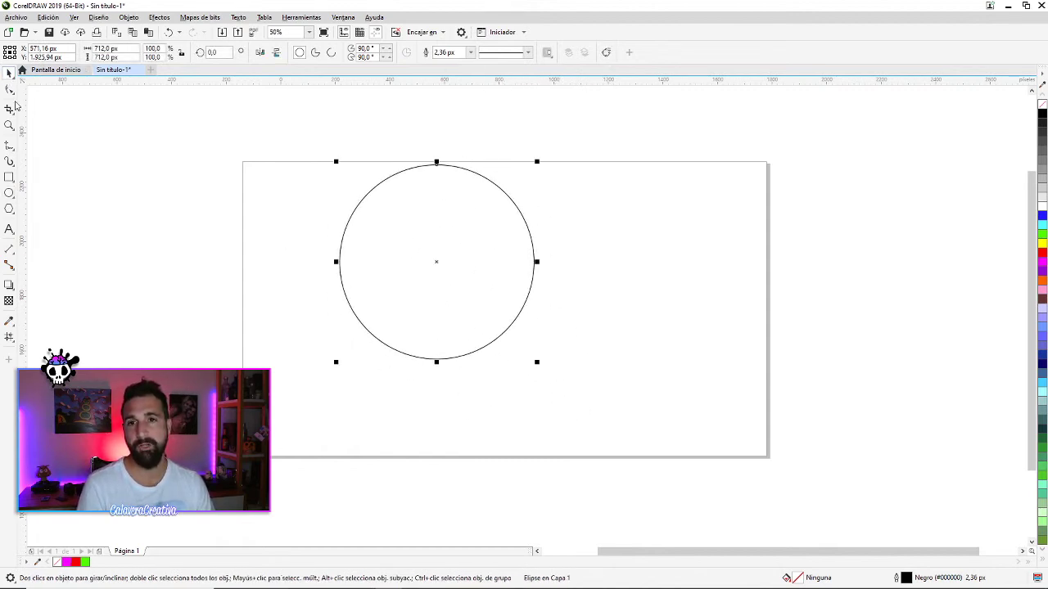
Replace the circle with a five-sided polygon about 662 × 630 px in the page's left half
key("Delete")
left_click(9, 208)
left_click_drag(275, 199, 428, 362)
left_click(9, 72)
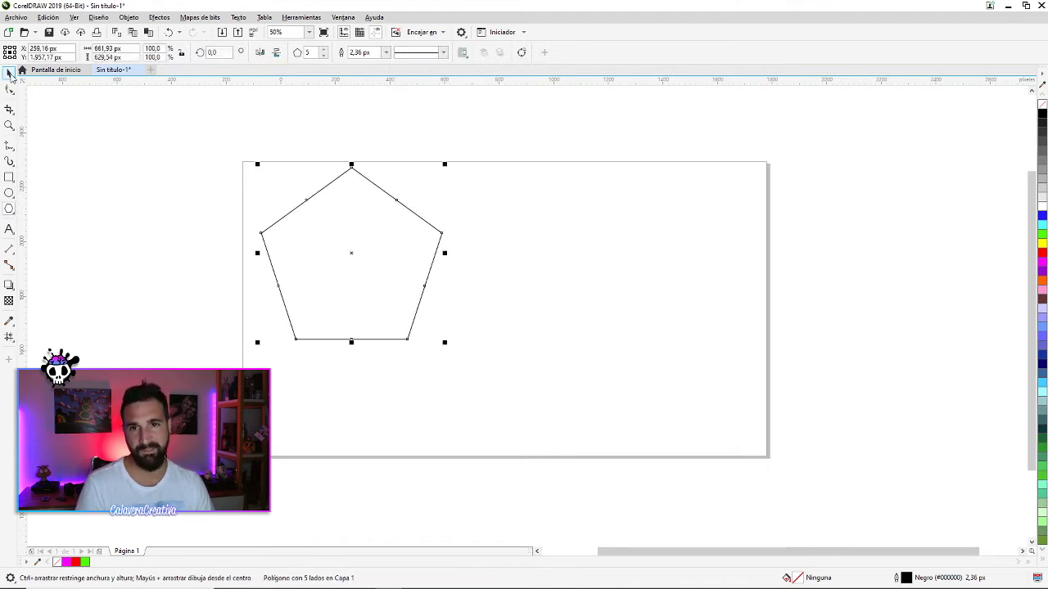
Replace the polygon with a three-point rectangle tilted about 63°, spanning about 988 × 896 px overall
key("Delete")
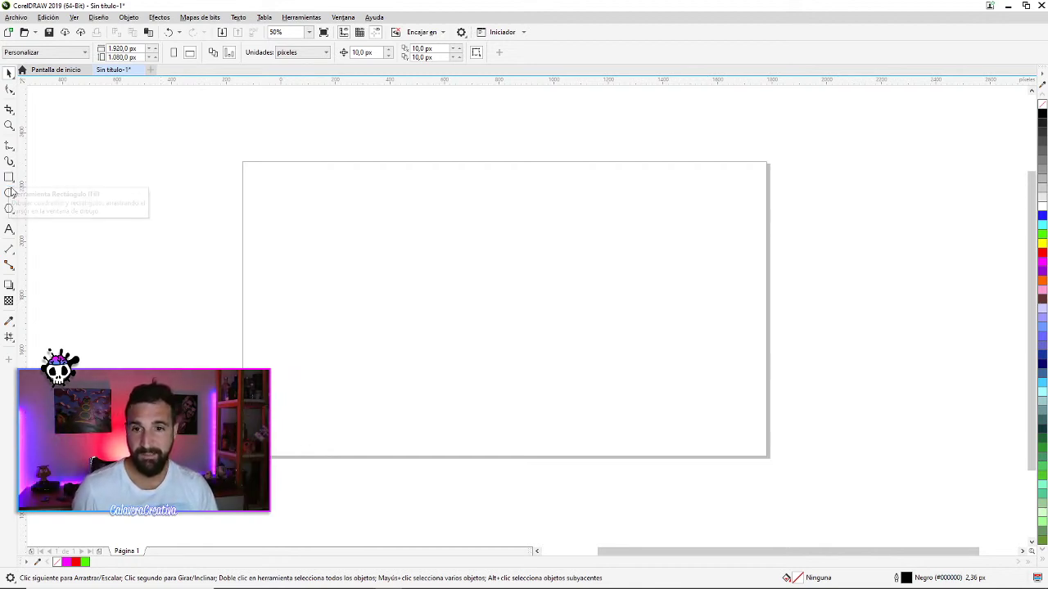
left_click(9, 211)
mouse_move(9, 178)
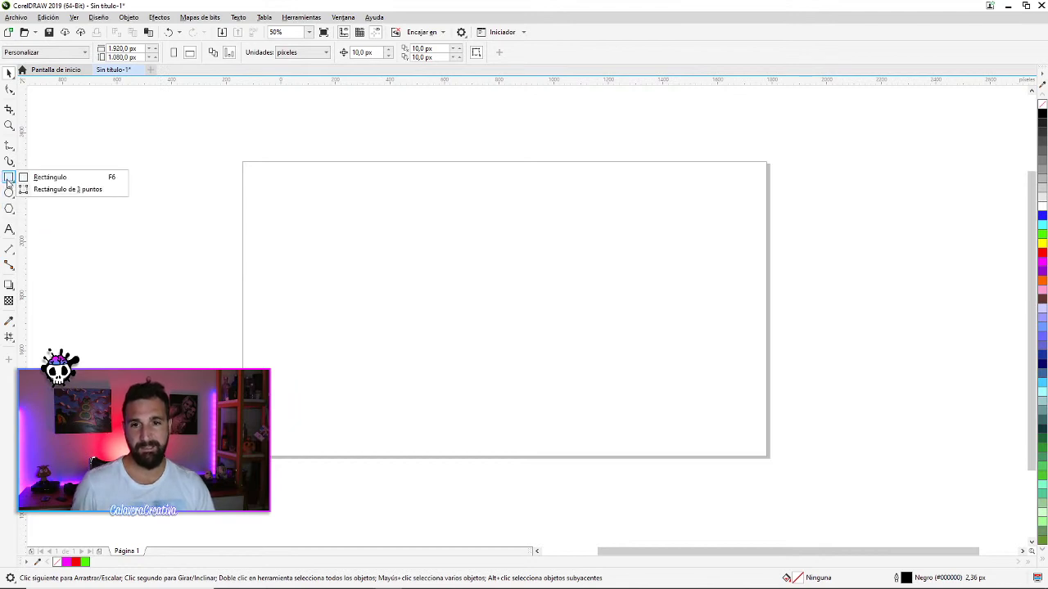
left_click(47, 189)
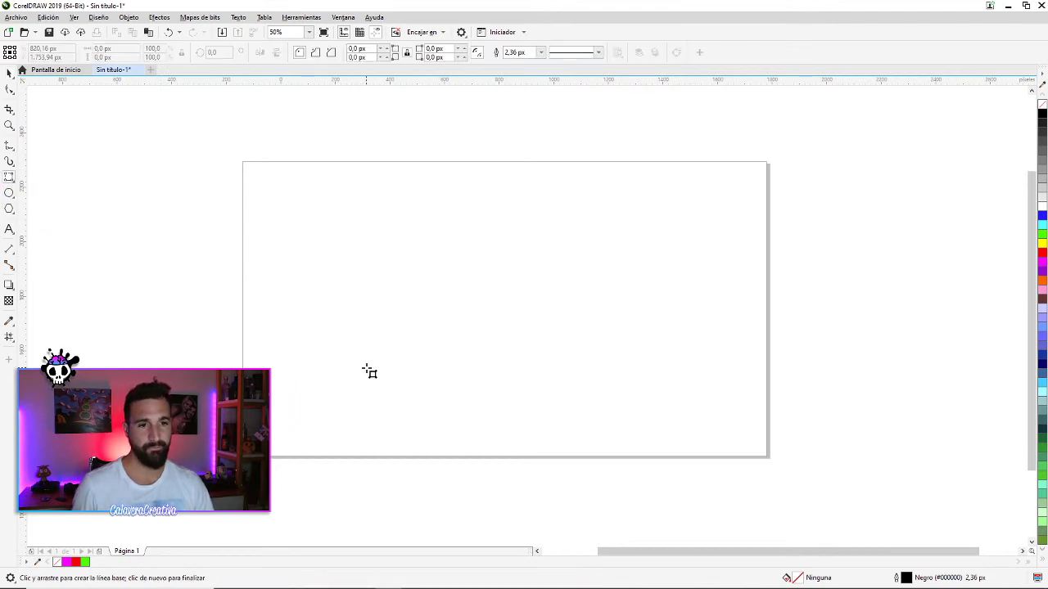
left_click_drag(366, 368, 440, 223)
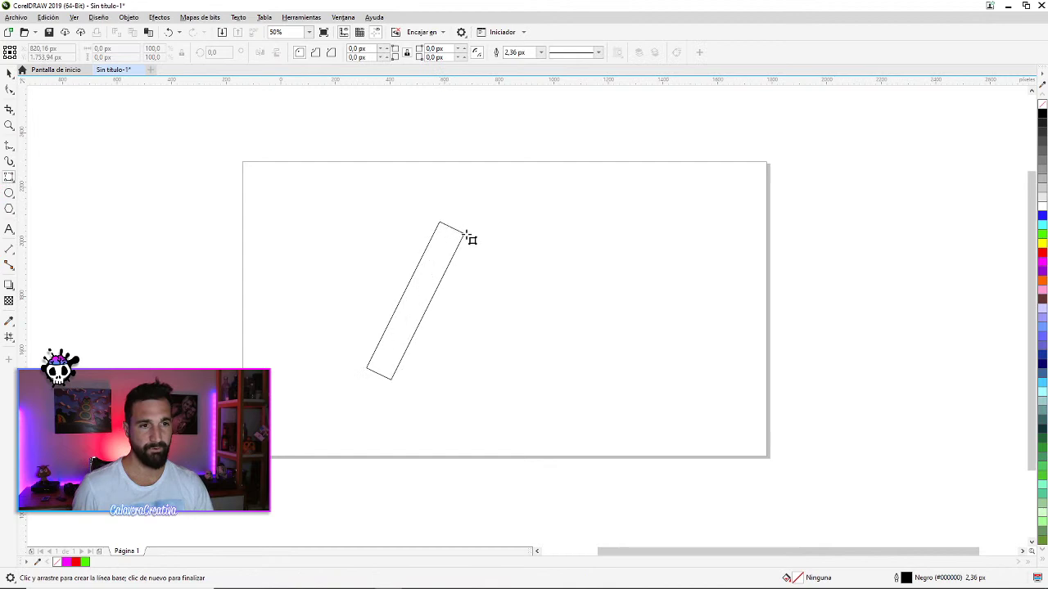
left_click(650, 306)
Draw a second three-point rectangle from the page's upper-right corner to the first one's top corner, spanning about 1331 × 961 px overall
left_click(9, 178)
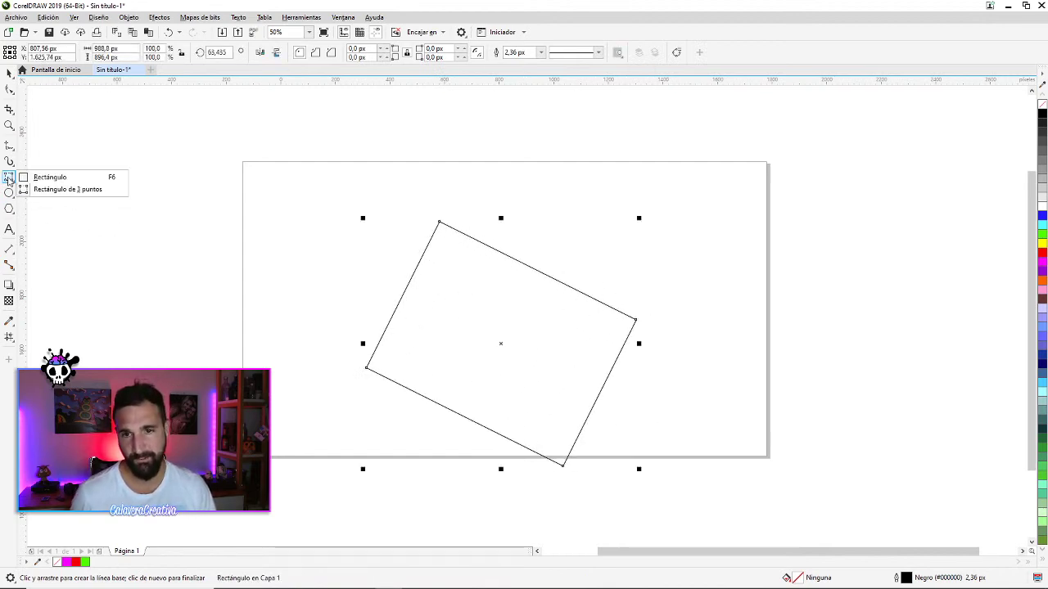
left_click(41, 176)
left_click_drag(765, 163, 440, 222)
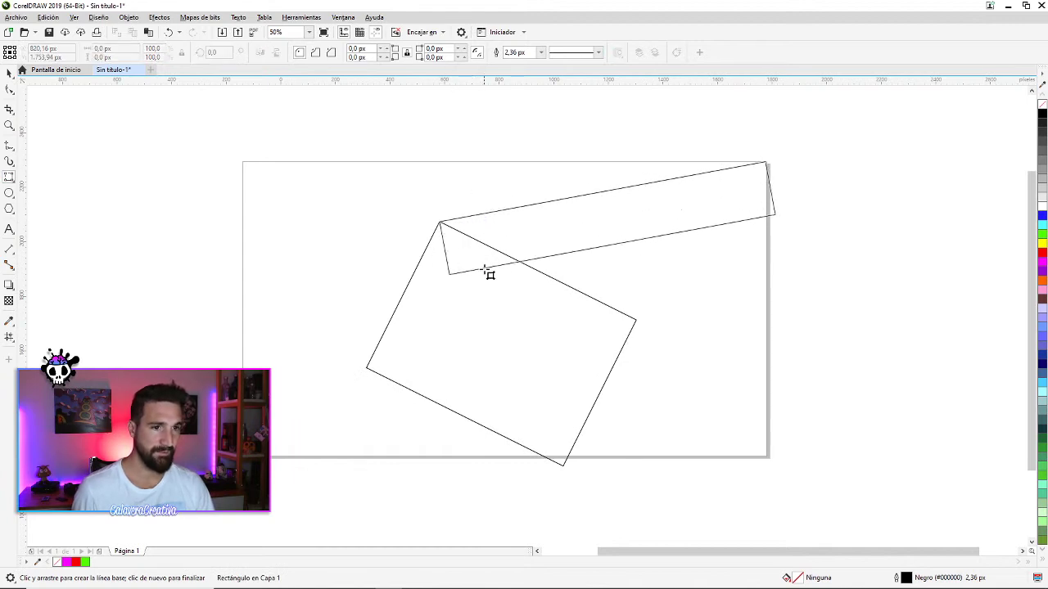
left_click(533, 420)
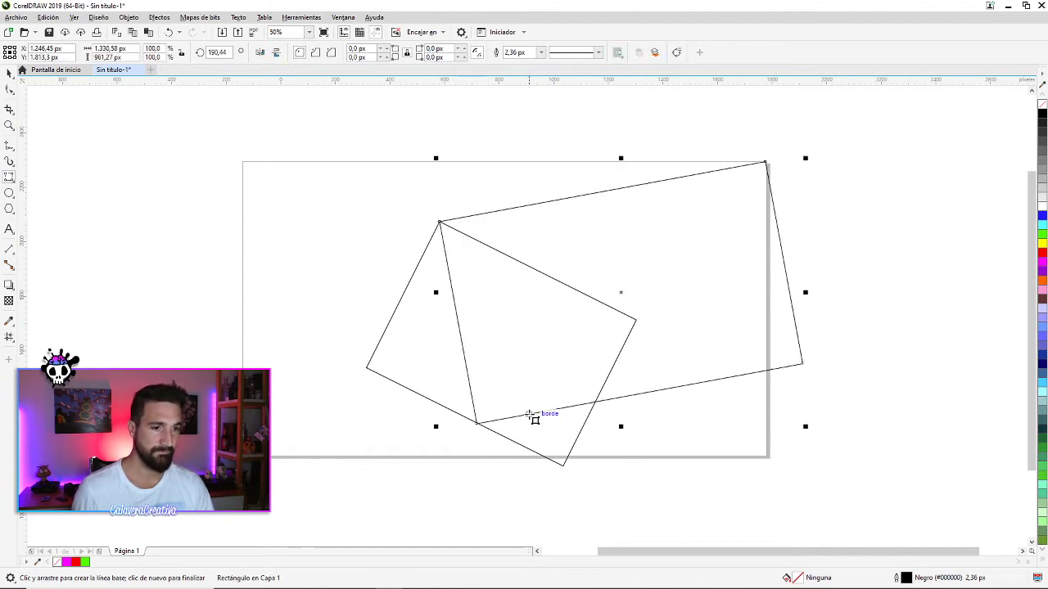
left_click(9, 73)
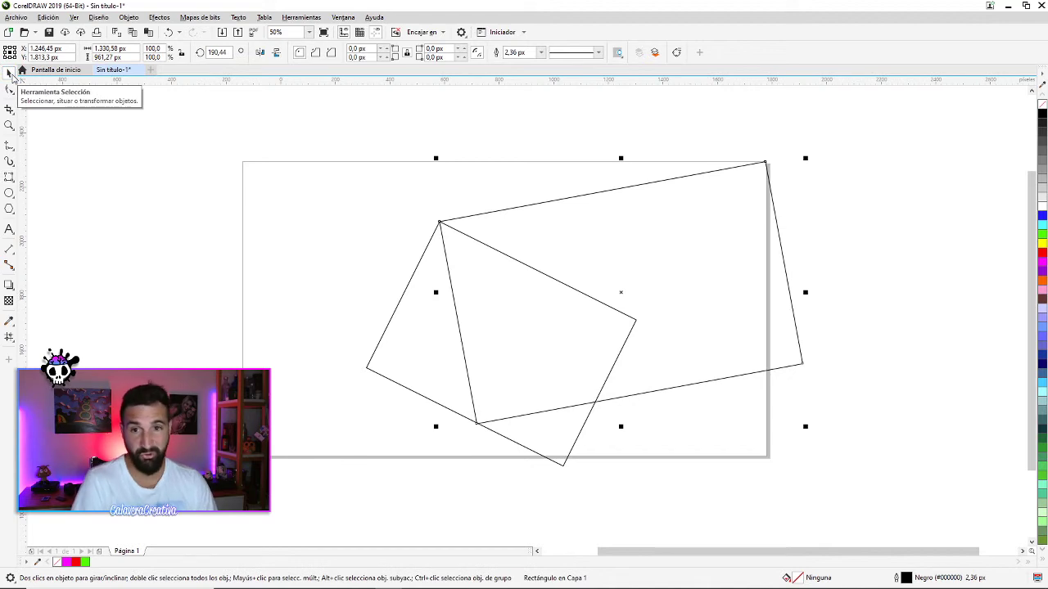
Draw an upright rectangle about 978 × 570 px across the page's left edge using the standard Rectangle tool
left_click(10, 177)
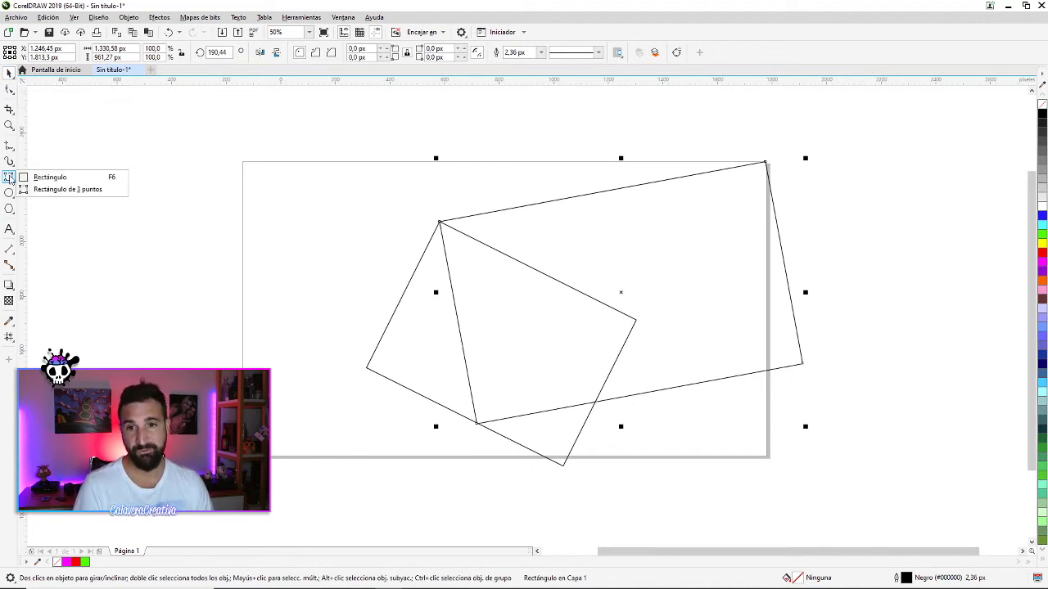
left_click(51, 174)
left_click_drag(172, 182, 260, 259)
left_click_drag(424, 332, 439, 338)
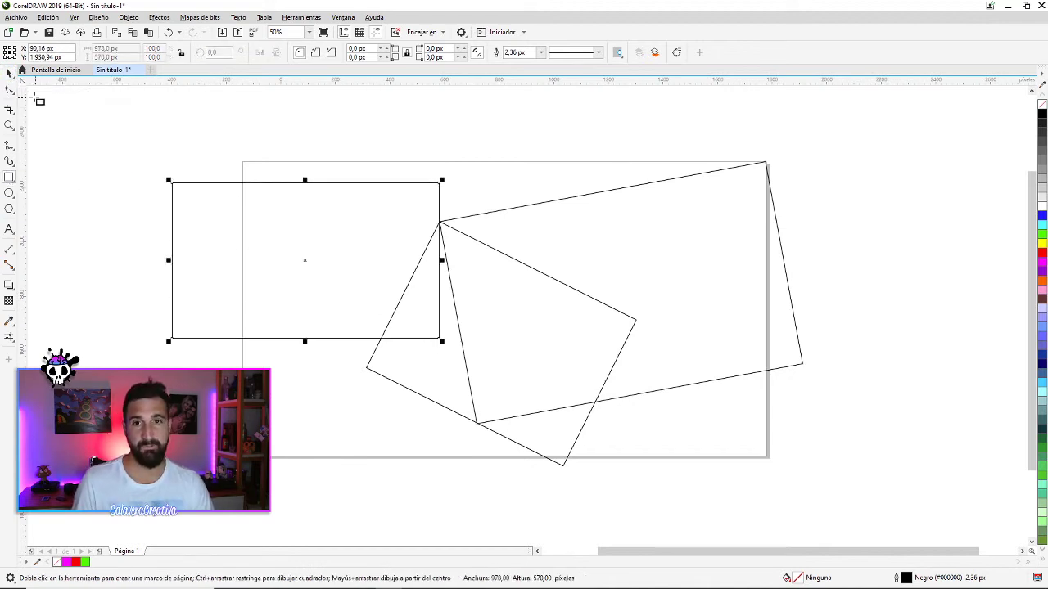
Rotate the upright rectangle clockwise about its centre to an angle of about 341.1°
left_click(9, 72)
left_click(441, 183)
left_click_drag(445, 177, 463, 227)
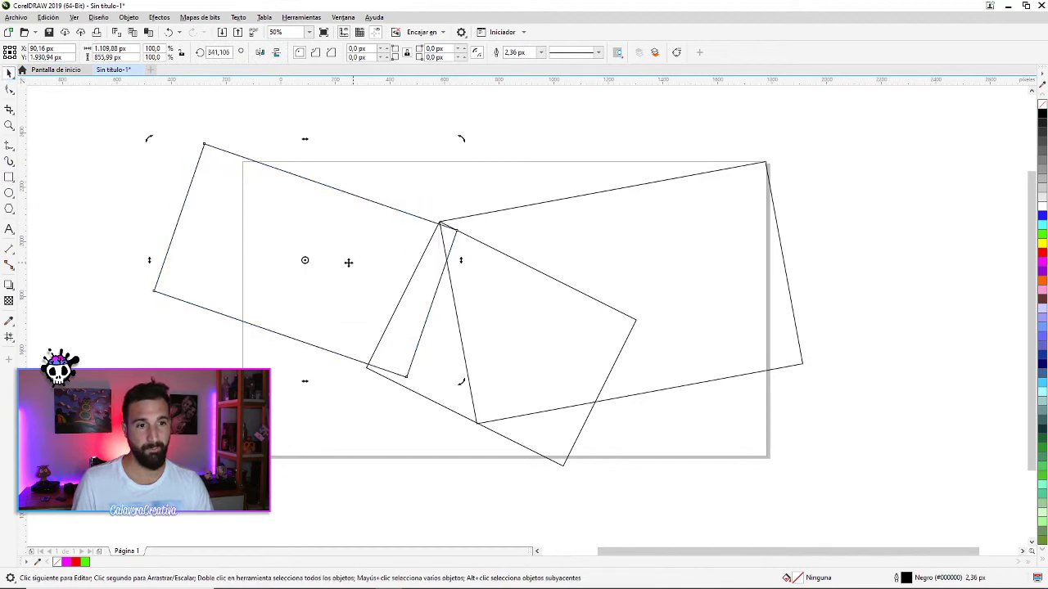
Clear the page by undoing the move, the rotation and the drawing of all three rectangles
left_click_drag(349, 262, 403, 307)
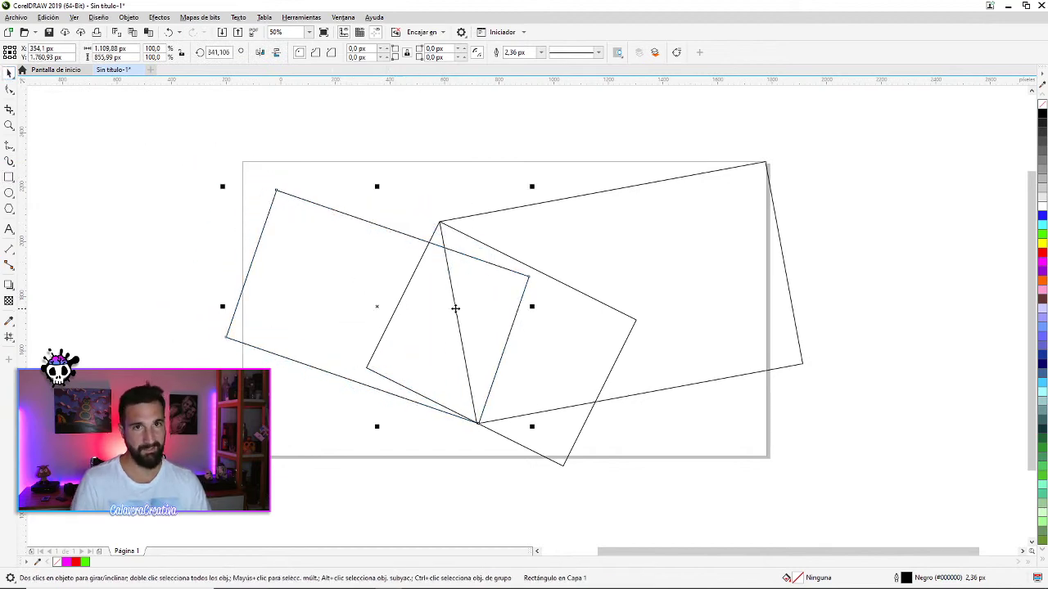
key("ctrl+z")
key("ctrl+z")
key("ctrl+z")
key("ctrl+z")
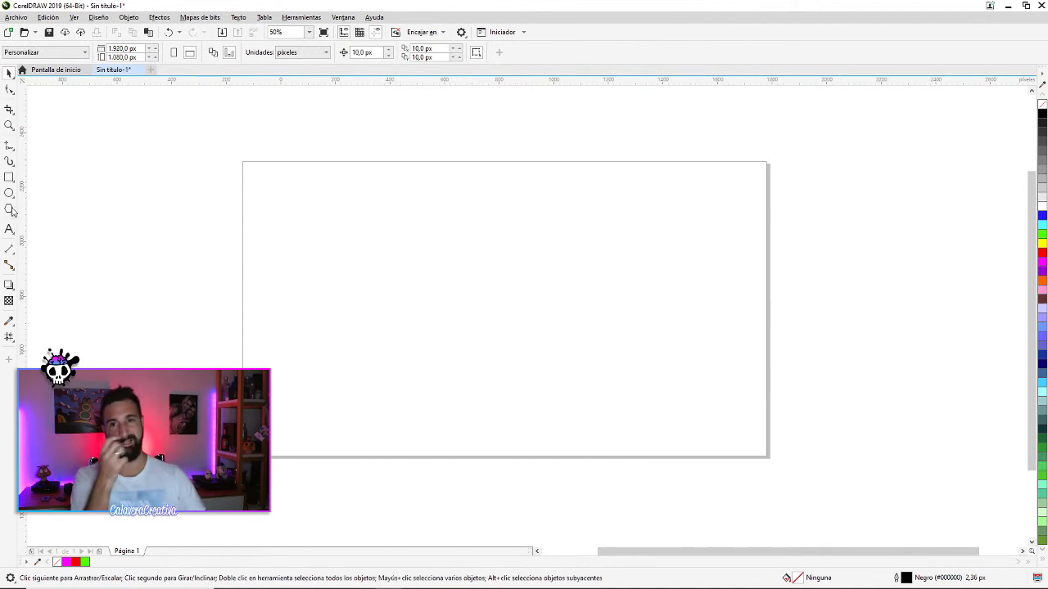
Draw a five-sided polygon in a frame about 658 × 644 px in the upper-left half of the page
left_click(10, 210)
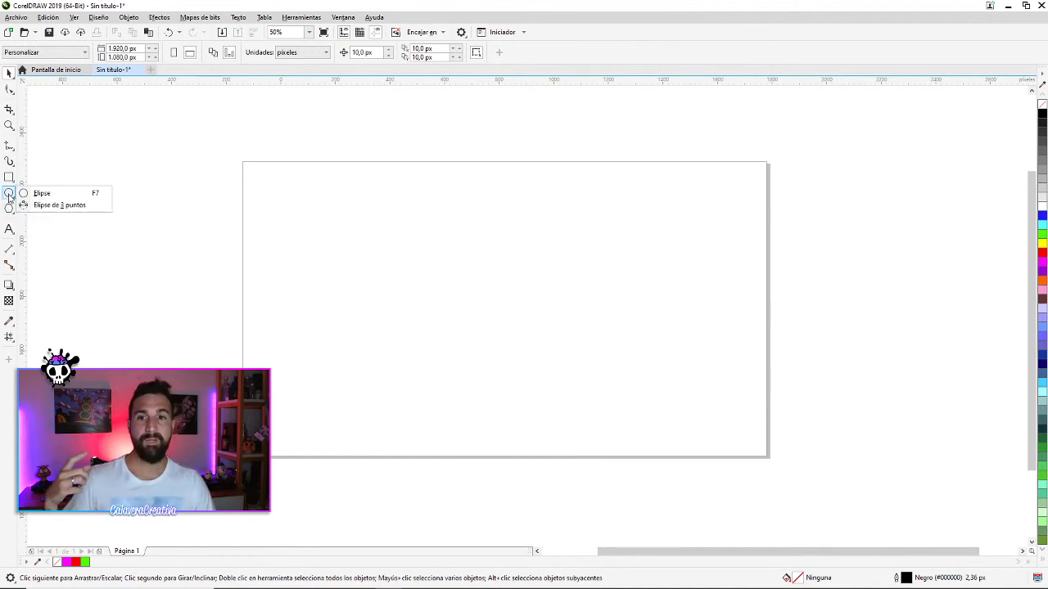
mouse_move(8, 179)
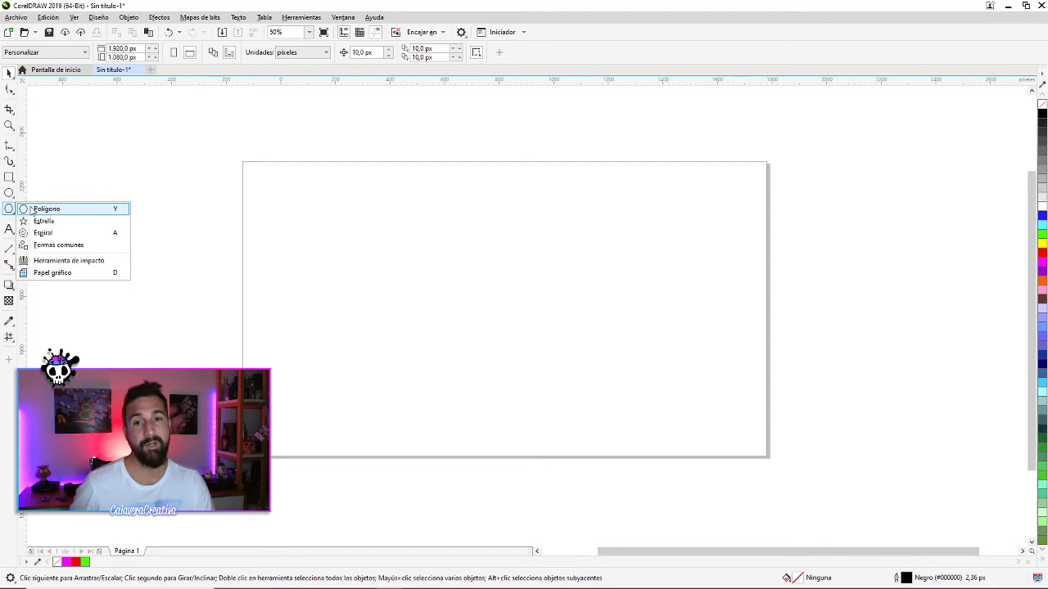
left_click(46, 210)
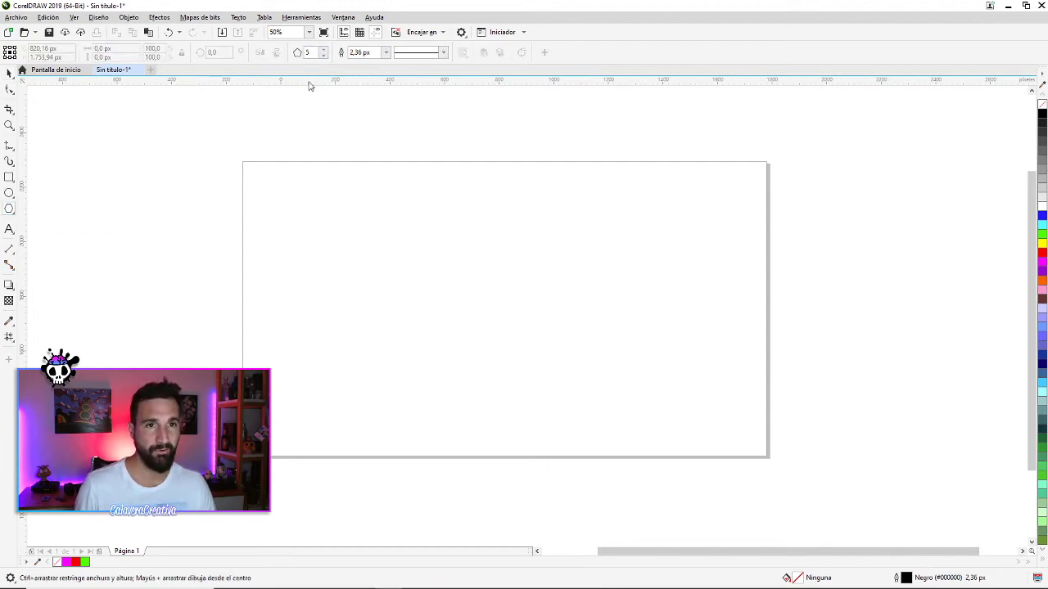
left_click_drag(330, 172, 505, 333)
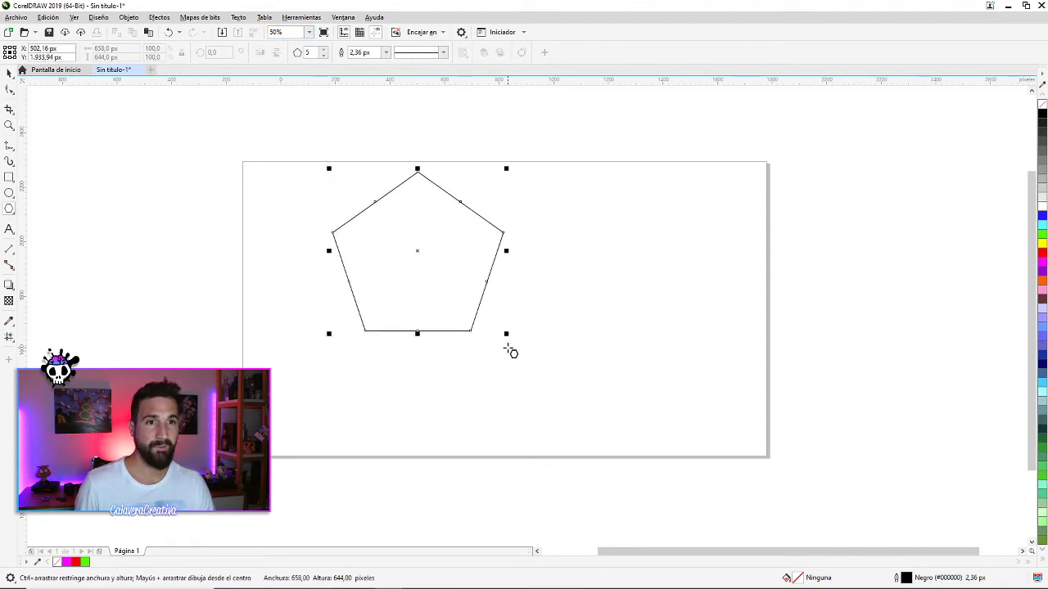
Try side counts above eight on the polygon, finishing this trial with a four-sided shape
left_click(324, 49)
left_click(325, 50)
left_click(325, 50)
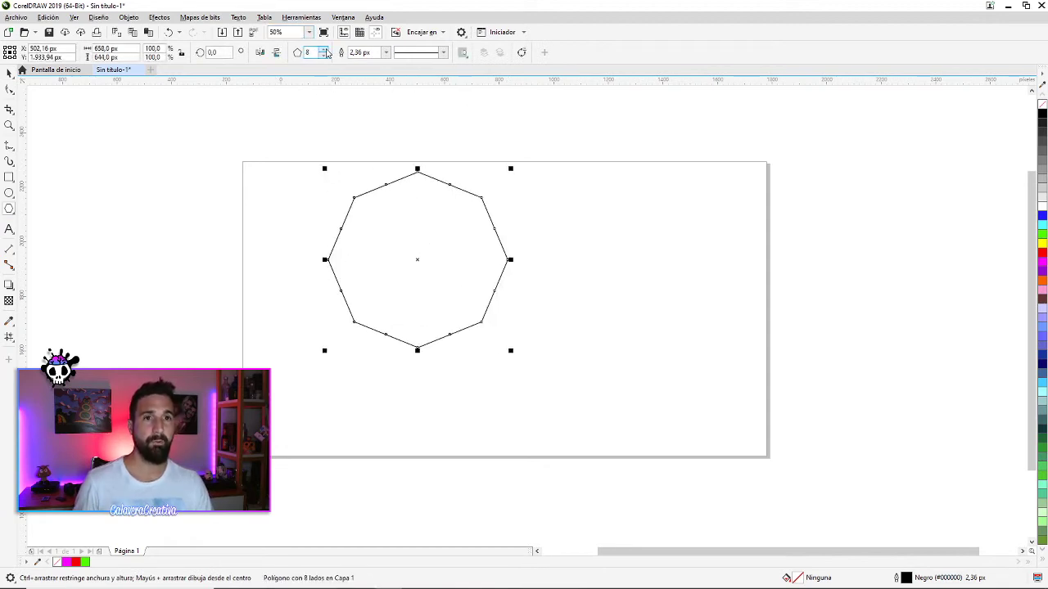
left_click(324, 50)
left_click(325, 50)
left_click(325, 49)
left_click(325, 56)
left_click(324, 56)
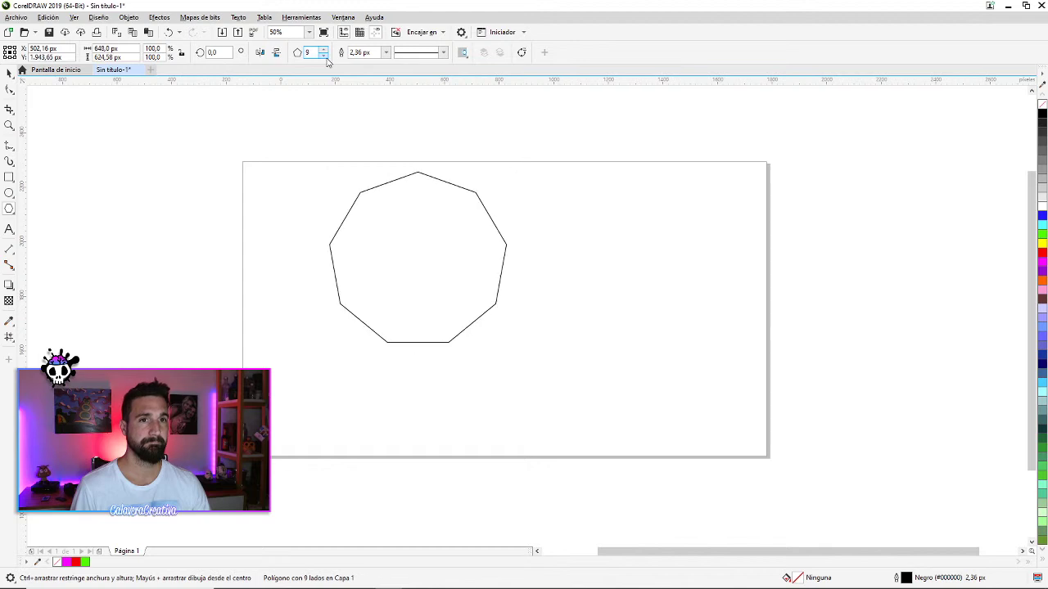
left_click(324, 57)
left_click(324, 56)
left_click(324, 57)
left_click(324, 57)
left_click(325, 56)
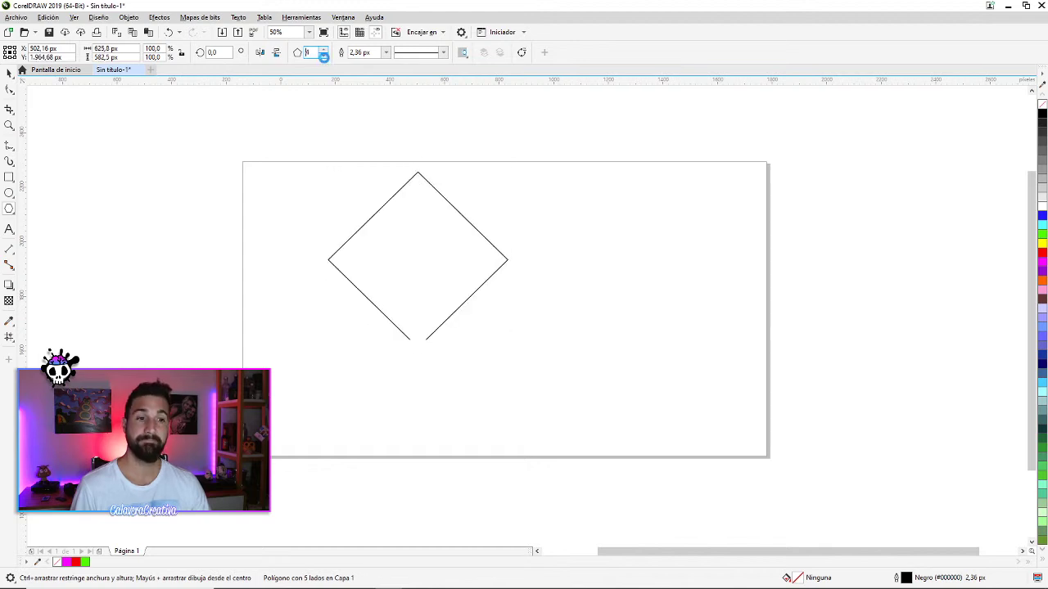
Set the polygon's number of sides to 8
left_click(324, 49)
left_click(324, 49)
left_click(325, 50)
left_click(324, 50)
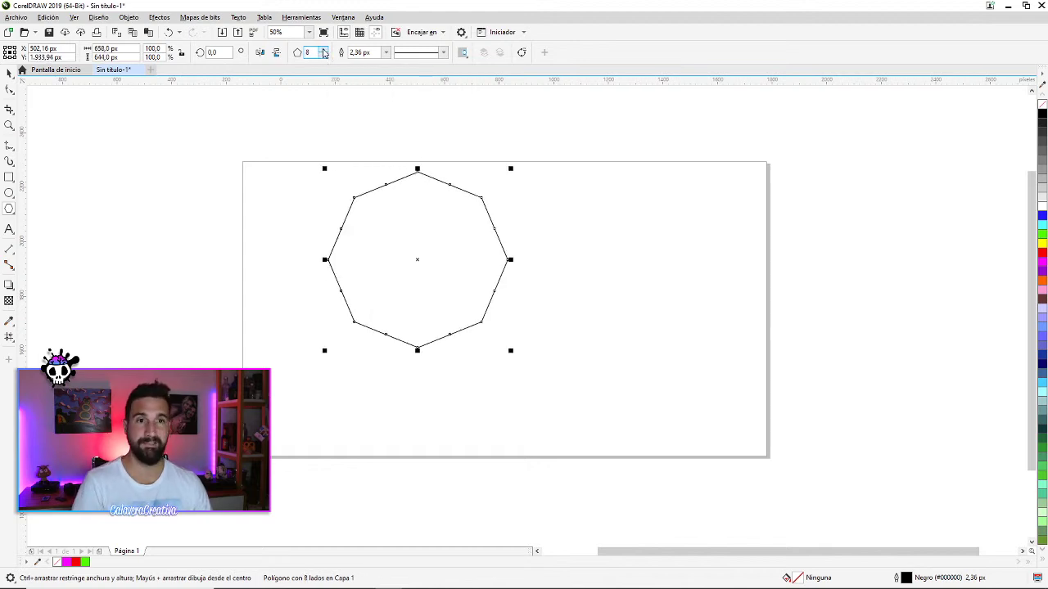
Move the octagon to about X 630, Y 1822 px and shrink it proportionally about its centre to about 478 × 468 px
left_click(9, 73)
left_click_drag(449, 195, 483, 225)
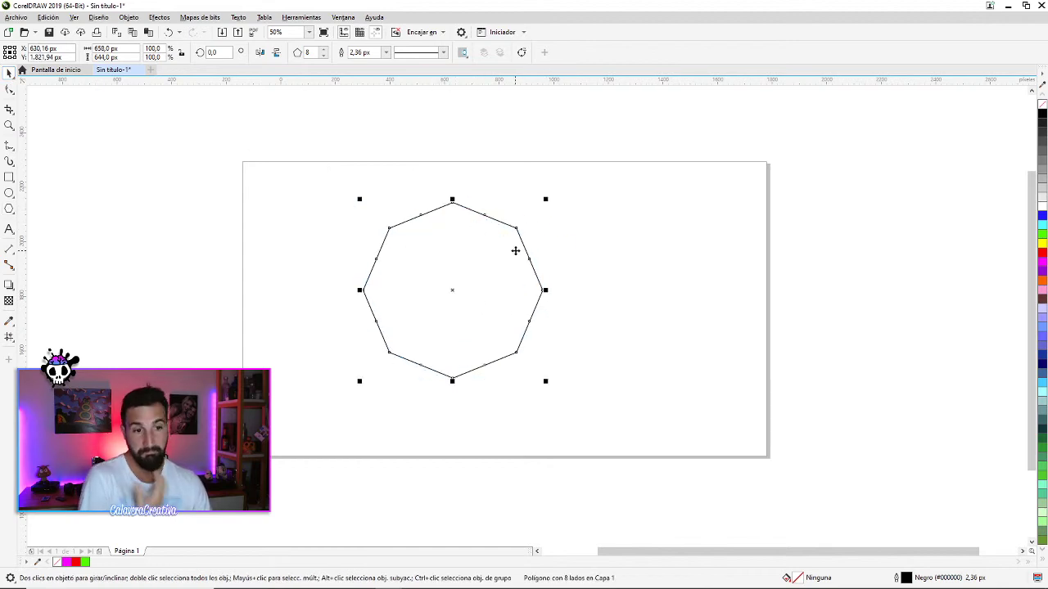
left_click_drag(545, 199, 521, 222)
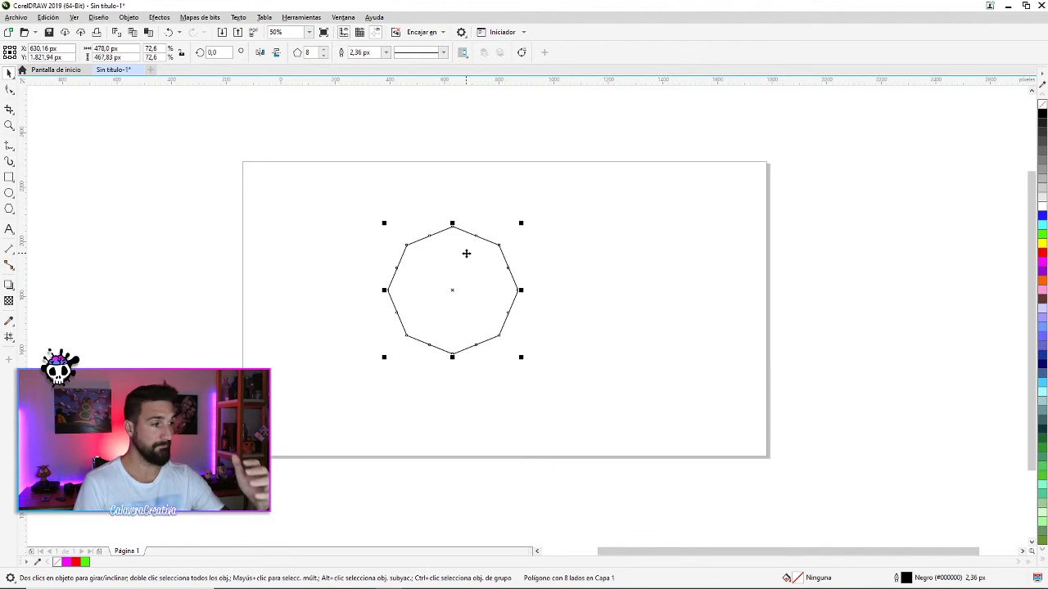
Replace the octagon with a 32-point star about 848 × 848 px, drawn from its centre near the page's upper-left corner
key("Delete")
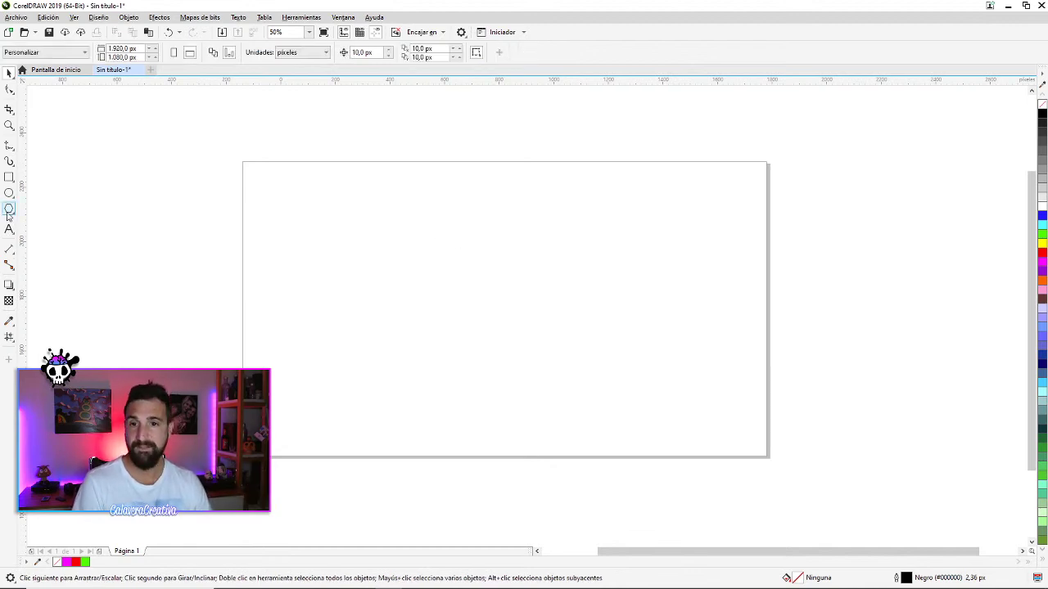
left_click(12, 212)
left_click(44, 221)
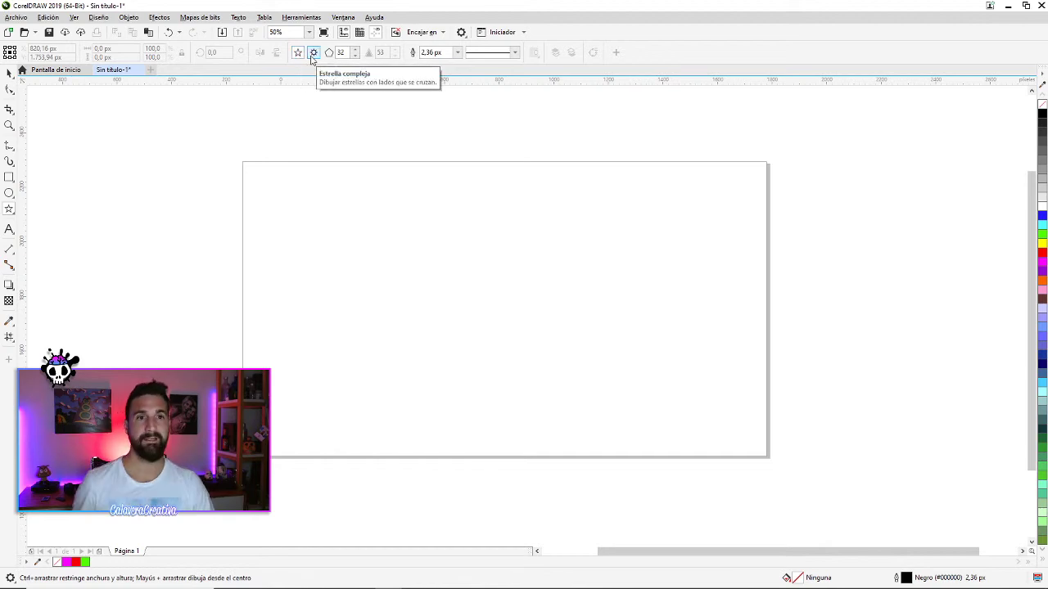
mouse_move(292, 206)
left_mouse_down()
mouse_move(385, 300)
mouse_move(388, 320)
left_mouse_up()
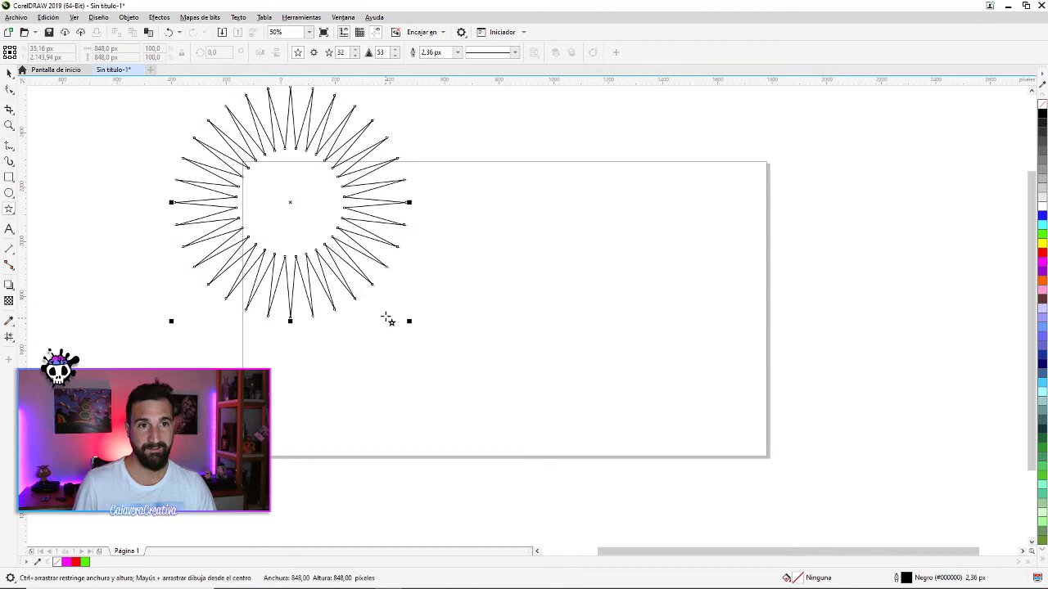
Reduce the star to 5 points and move it right and down to about X 337, Y 2014 px, leaving it deselected
left_click(315, 53)
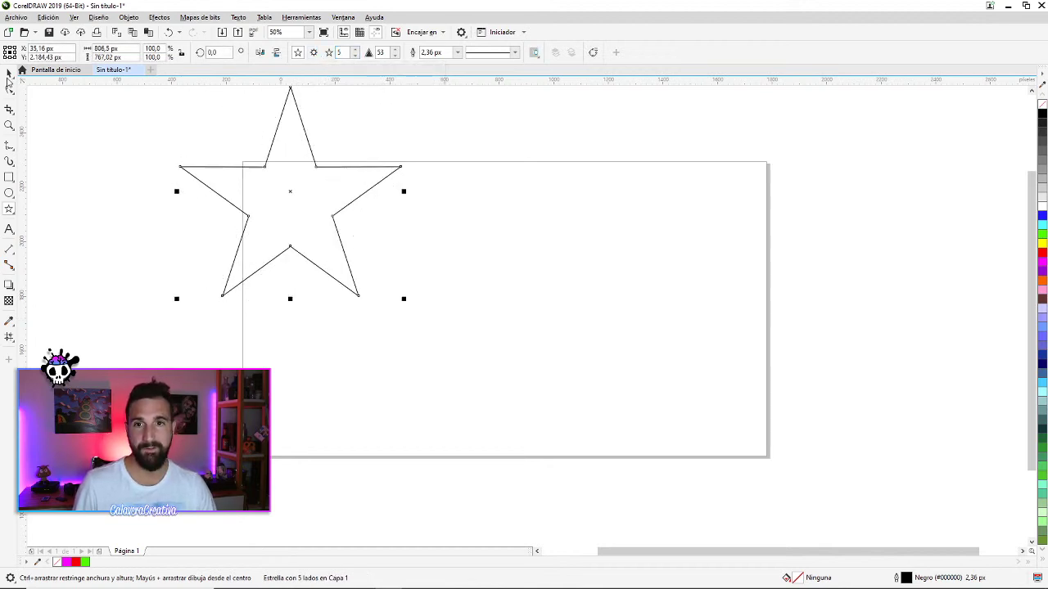
left_click(9, 73)
left_click_drag(308, 197, 390, 241)
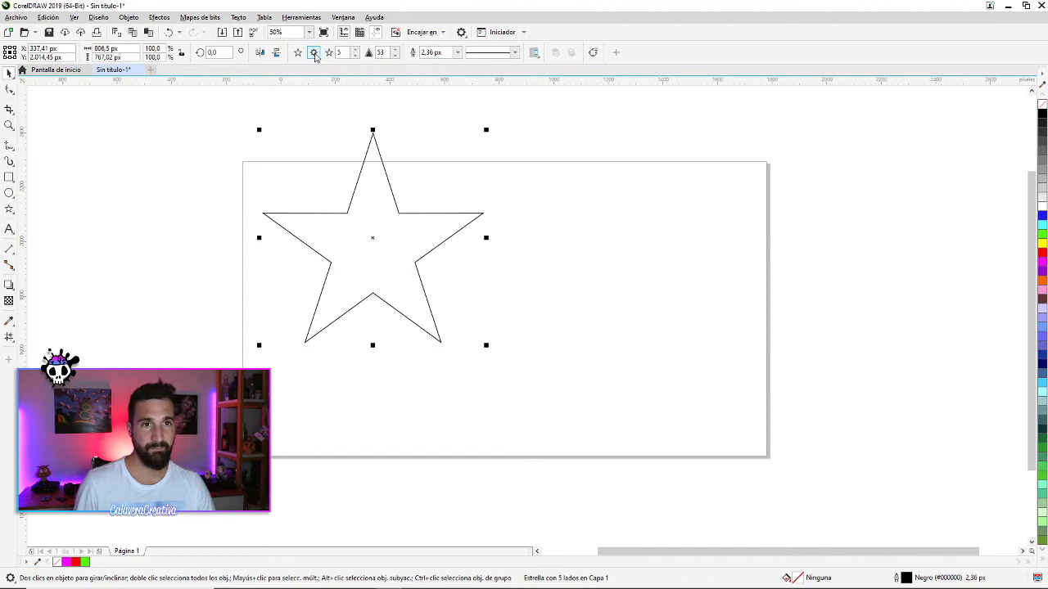
left_click_drag(533, 148, 574, 196)
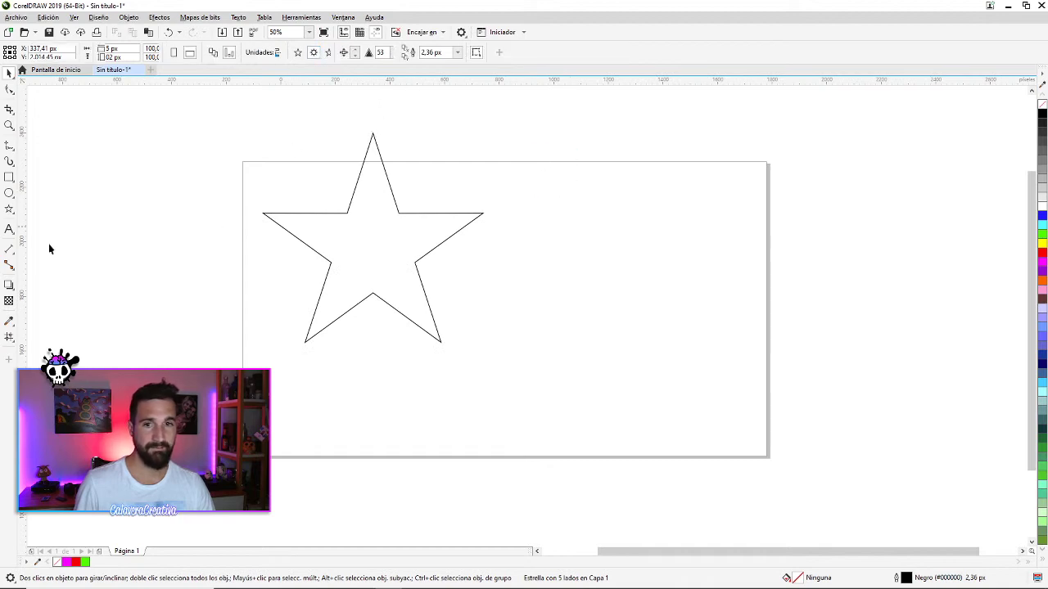
Draw a second star about 1264 px wide from a centre above the page's top edge and set it to 5 points
left_click(9, 210)
left_click_drag(543, 139, 660, 309)
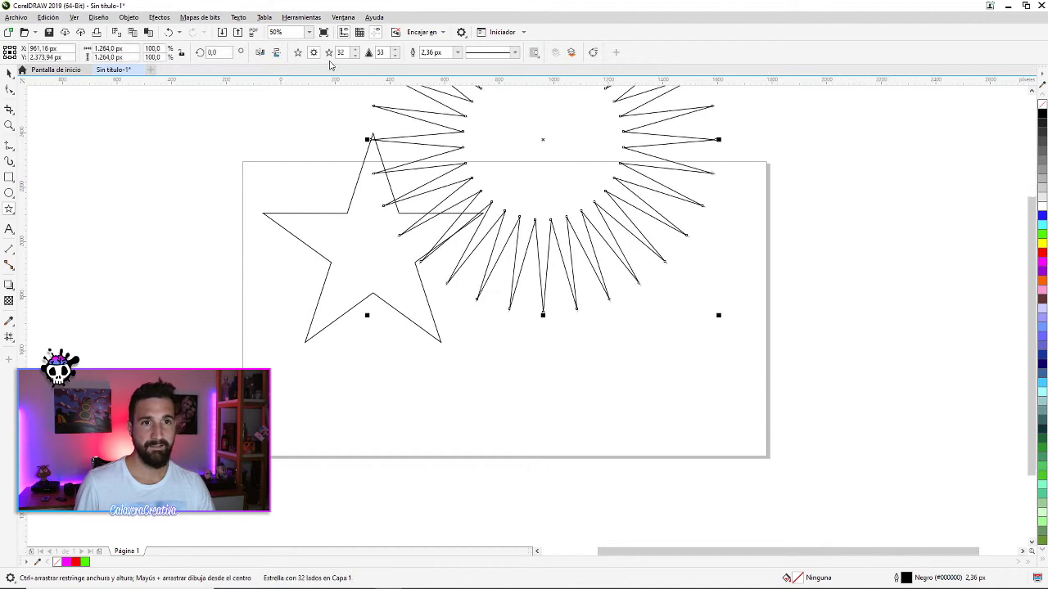
double_click(337, 52)
type("5")
key("Return")
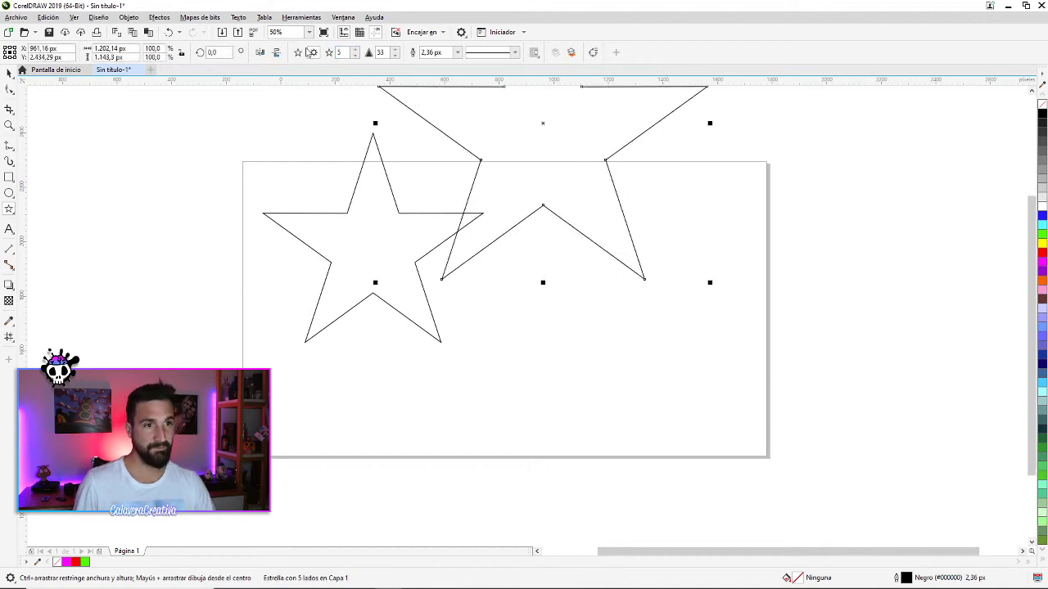
Move the larger second star down and to the right of the first one and delete it
left_click(9, 74)
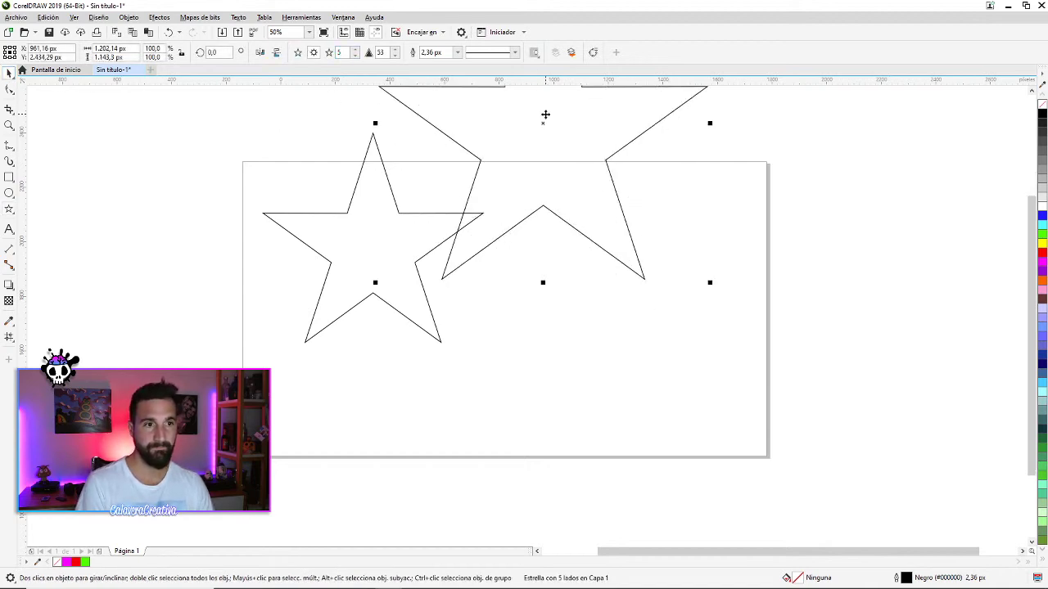
left_click_drag(546, 115, 496, 219)
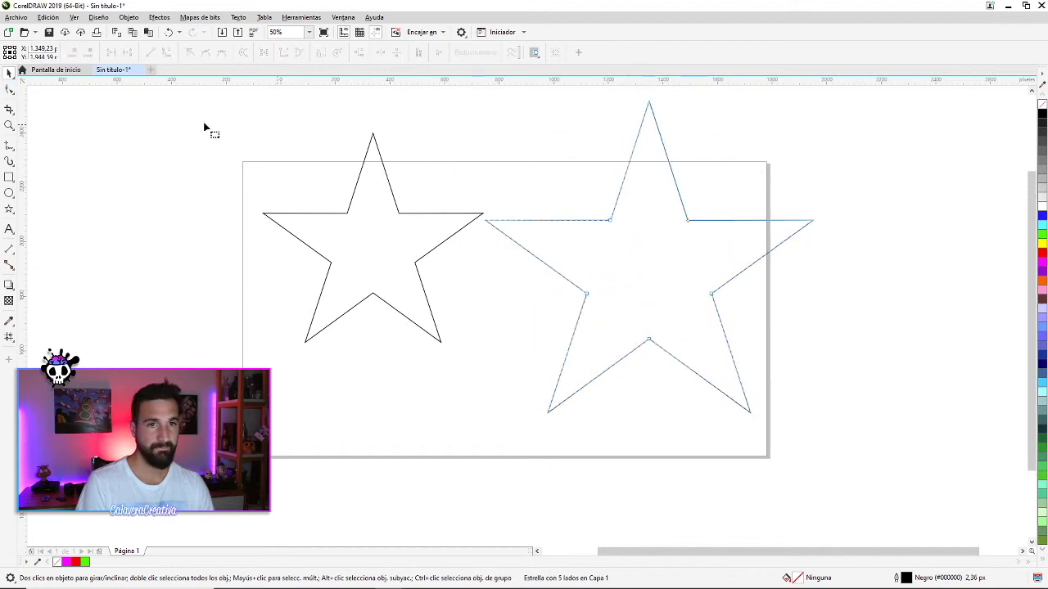
left_click(580, 172)
key("Delete")
Move the remaining five-pointed star to about X 761, Y 2011 px, near the page's horizontal centre
left_click(440, 240)
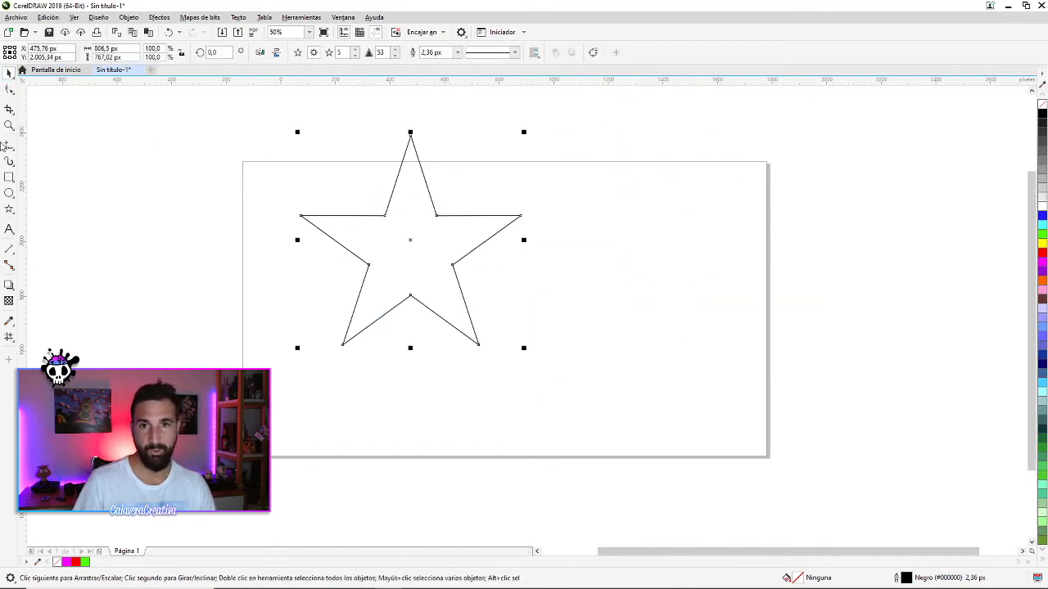
left_click_drag(402, 218, 478, 212)
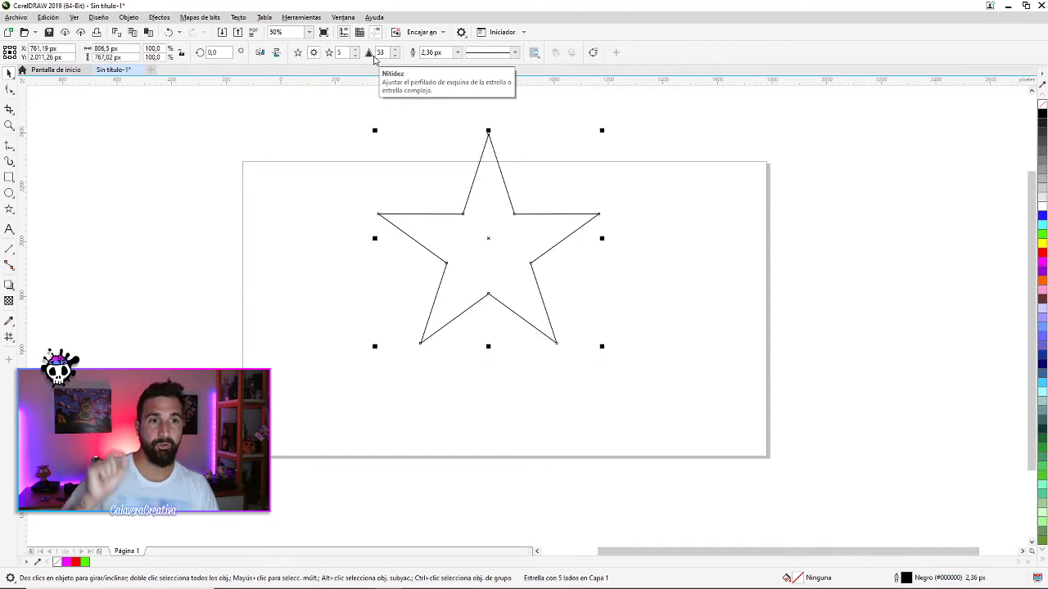
Draw a square about 202 px wide at the star's upper left and a circle about 210 px wide at its upper right
left_click(9, 177)
left_click_drag(330, 139, 391, 200)
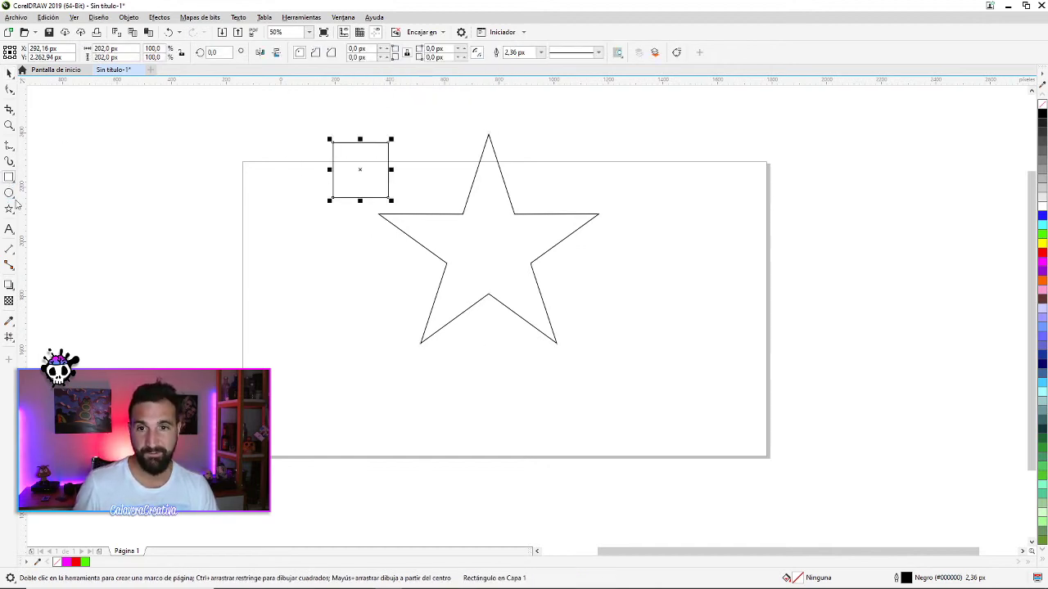
left_click(9, 193)
left_click_drag(547, 125, 611, 189)
Enlarge the square proportionally to about 368 × 368 px and move it to the lower left of the star
left_click(9, 72)
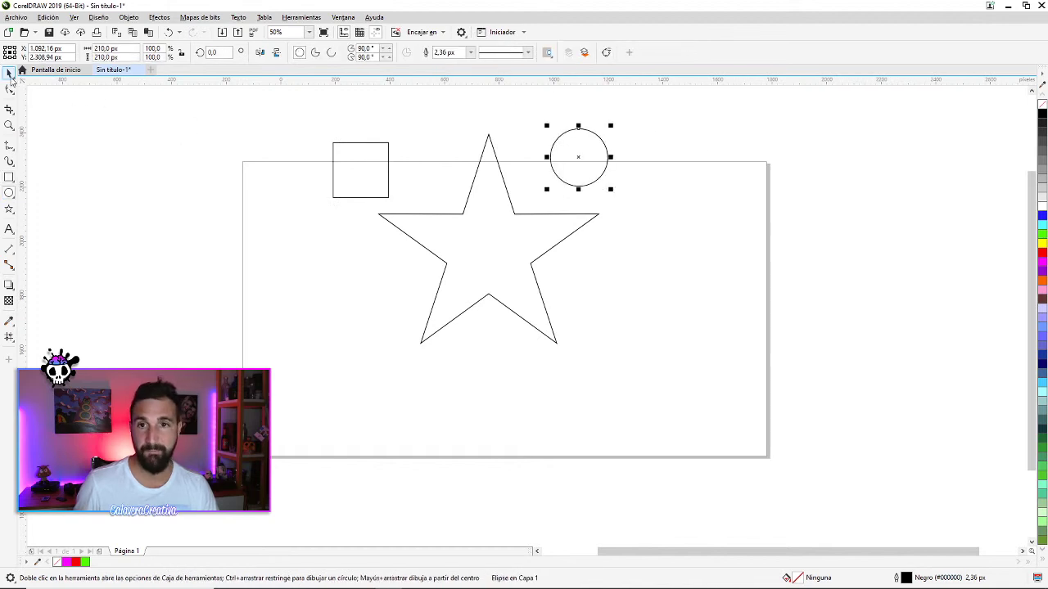
left_click(389, 169)
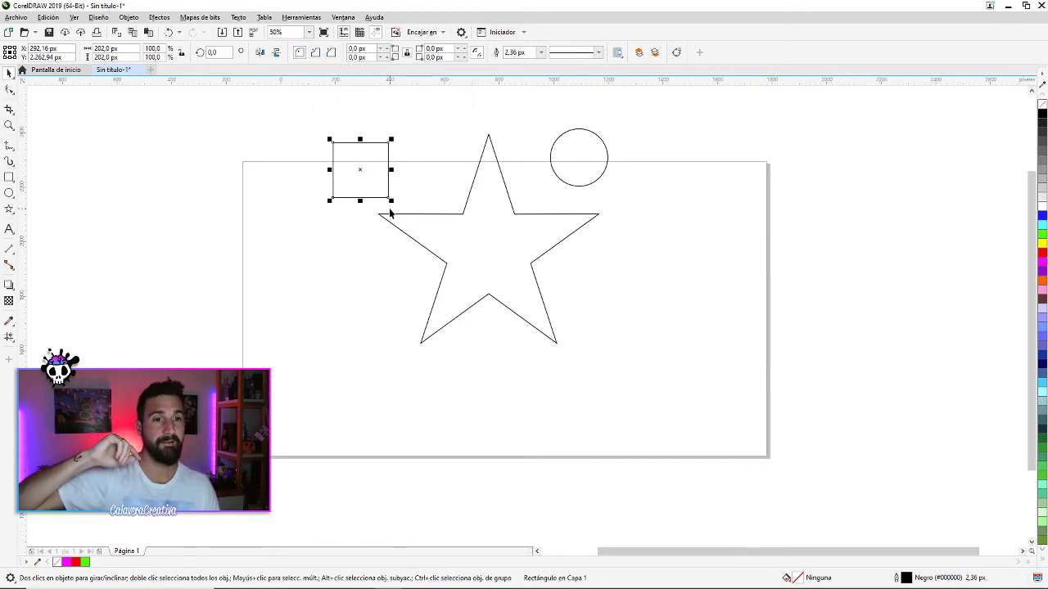
left_click_drag(392, 201, 435, 256)
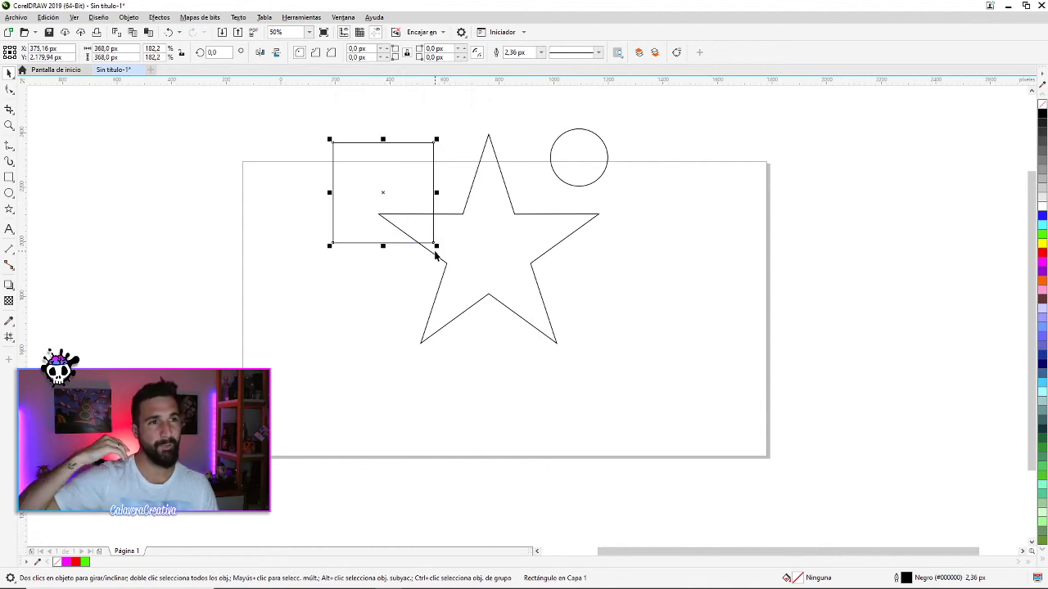
left_click_drag(388, 170, 334, 285)
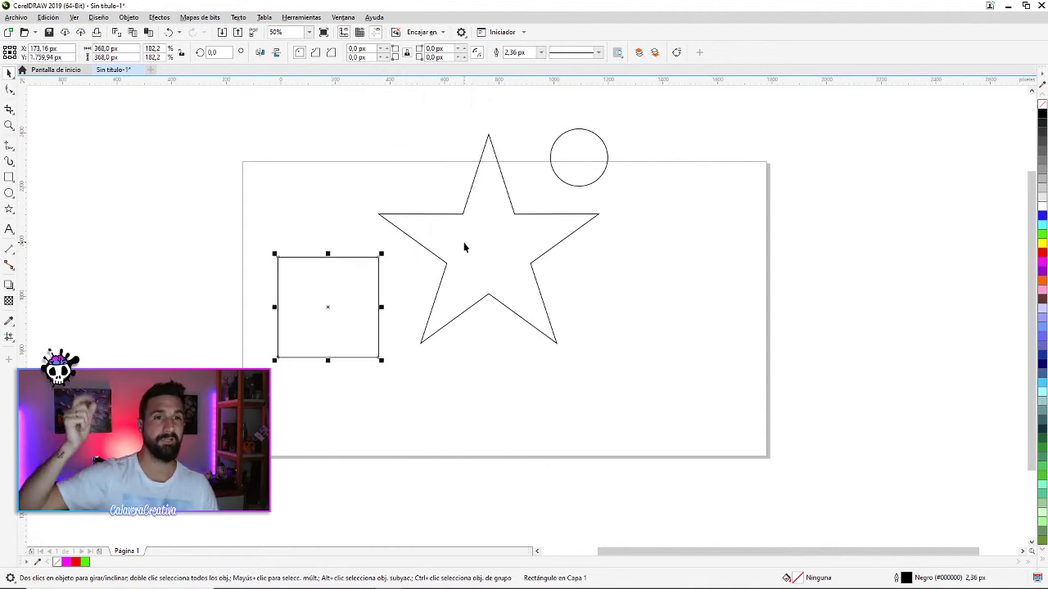
Increase the five-pointed star's number of points to 31
left_click(582, 161)
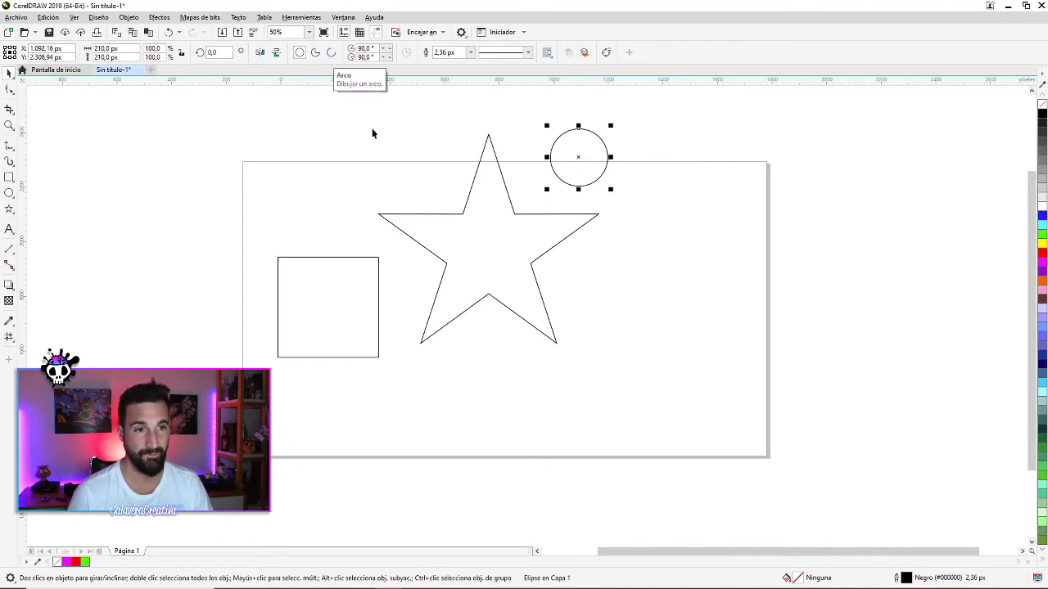
left_click(463, 230)
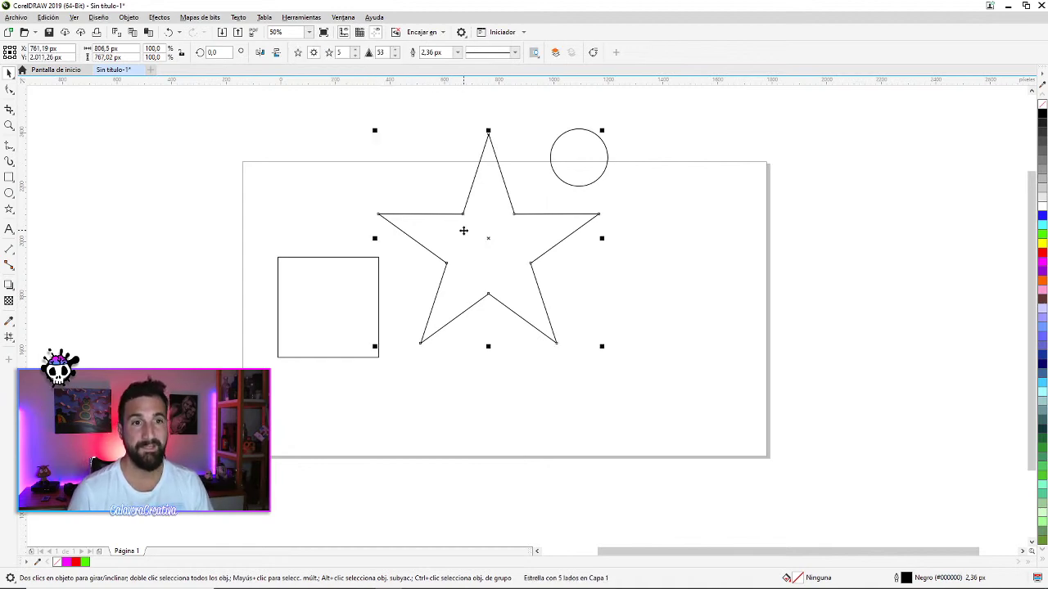
left_click(355, 50)
left_click(354, 50)
left_click(354, 50)
left_click(355, 50)
left_click(355, 50)
left_click(355, 50)
left_click(354, 50)
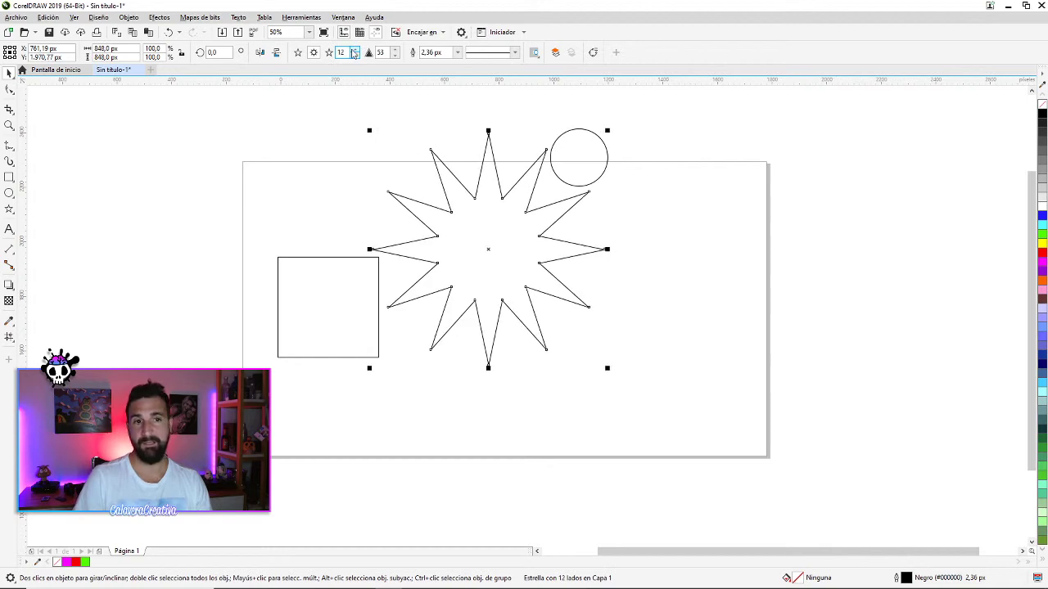
left_click(354, 50)
left_click(355, 50)
left_click(354, 50)
left_click(355, 50)
left_click(355, 50)
left_click(355, 50)
left_click(355, 50)
left_click(354, 50)
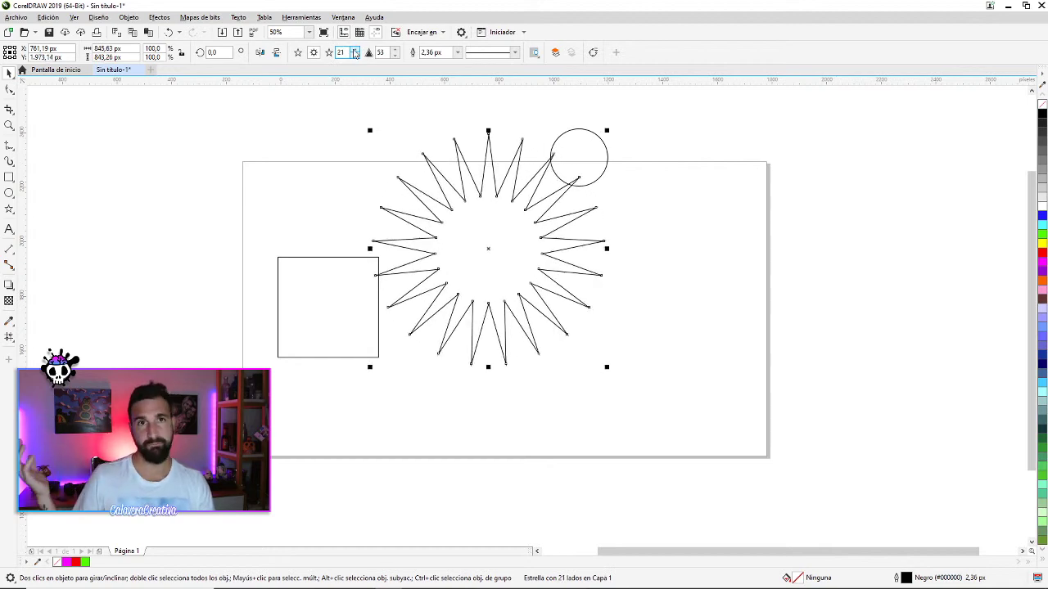
left_click(355, 50)
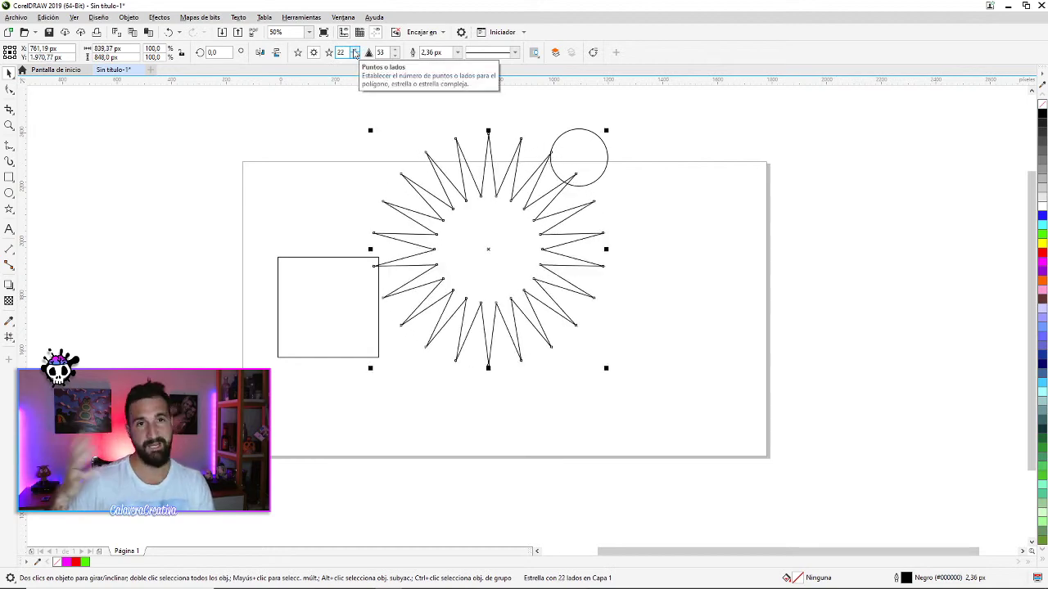
left_click(354, 49)
left_click(355, 50)
left_click(354, 50)
left_click(354, 50)
left_click(355, 50)
left_click(354, 50)
left_click(355, 50)
left_click(354, 50)
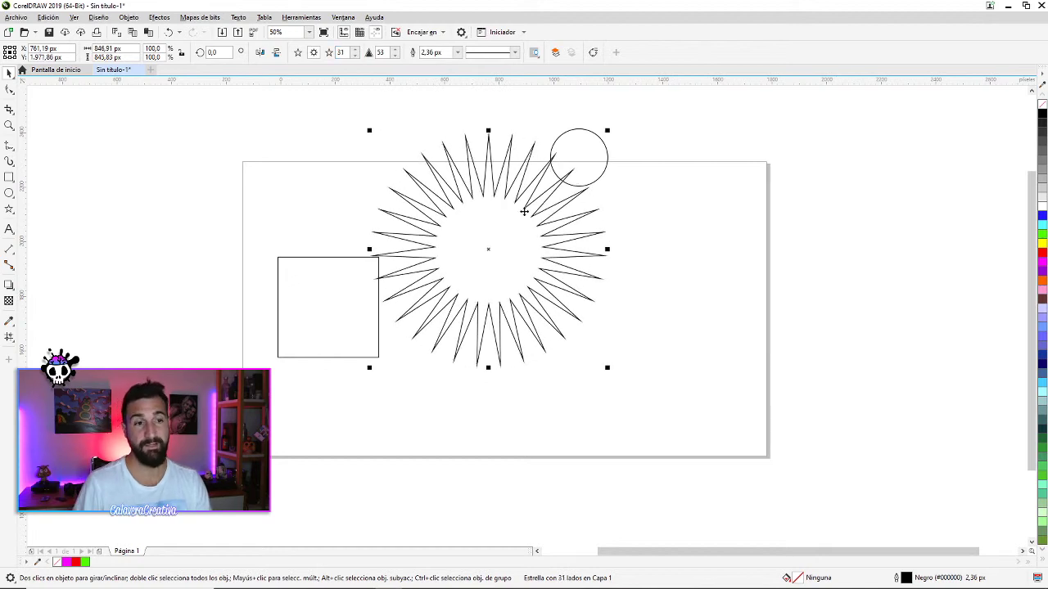
Delete the 31-point star, the circle and the square so the page is empty
key("Delete")
left_click(555, 188)
key("Delete")
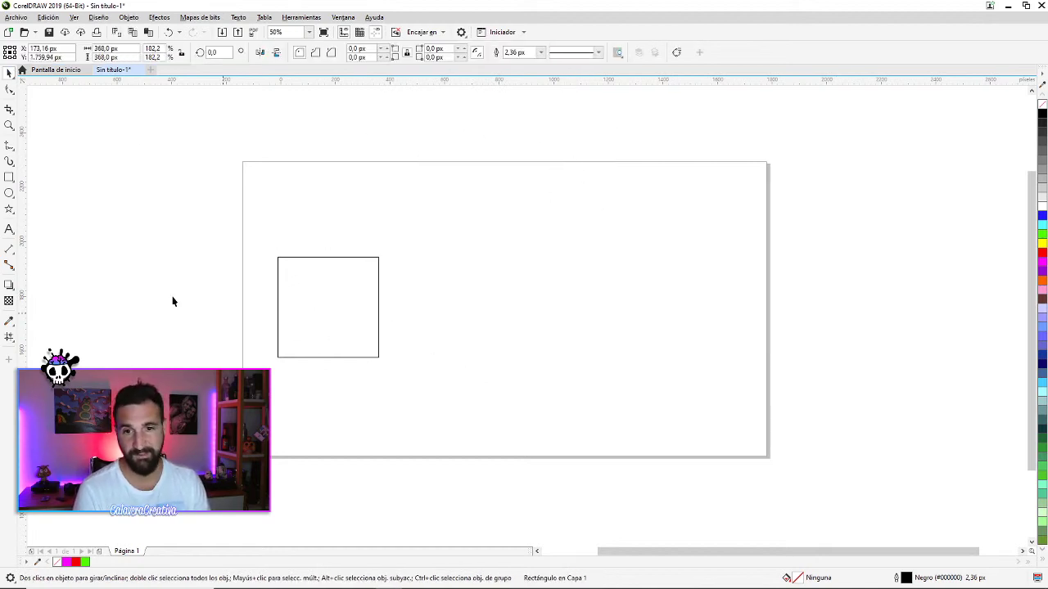
Draw a spiral about 660 × 660 px, positioned at about X 778, Y 1944 px in the page's upper middle, and delete it
left_click(7, 212)
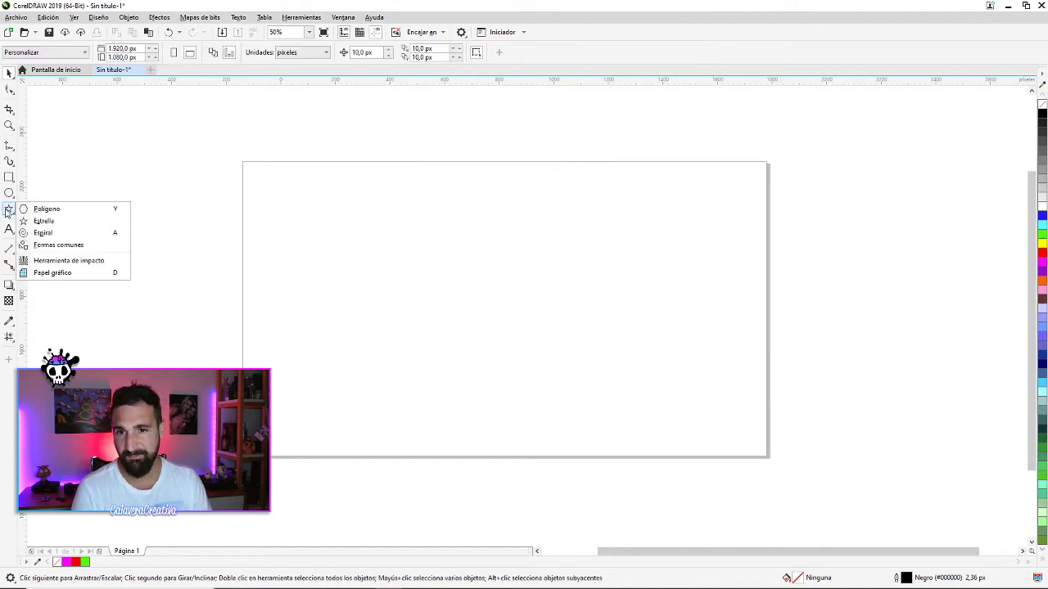
left_click(78, 235)
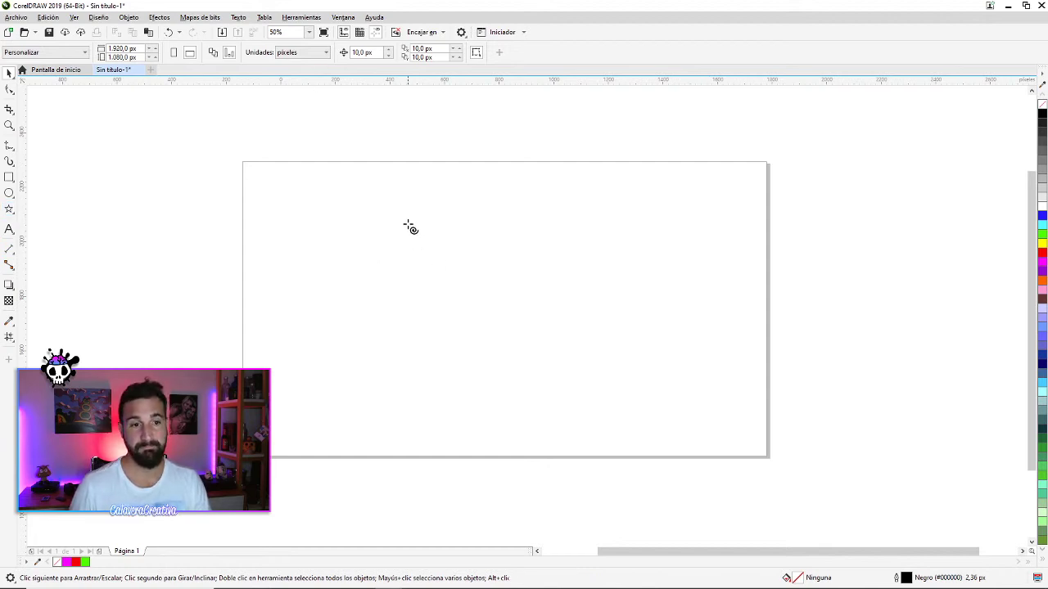
left_click_drag(408, 222, 501, 314)
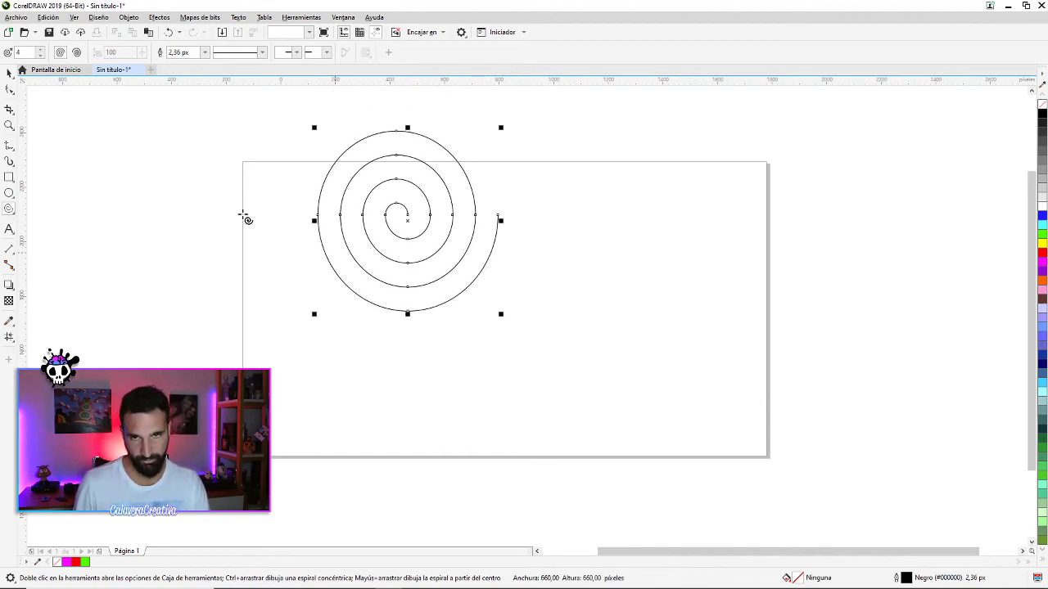
left_click(9, 72)
left_click_drag(436, 200, 520, 236)
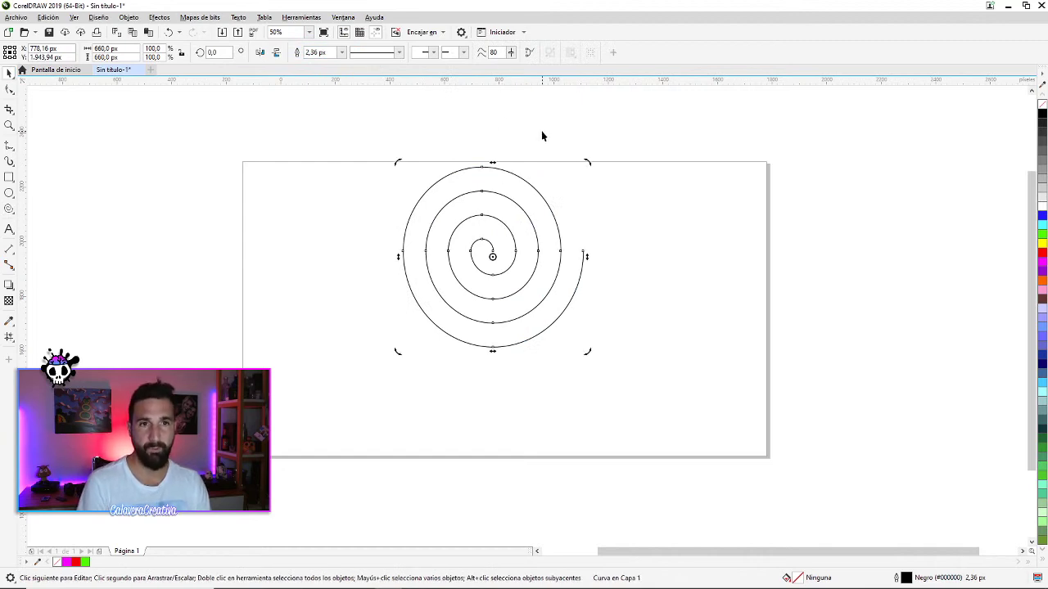
key("Delete")
Draw a parallelogram about 588 × 418 px with the Common Shapes tool, slightly above the page's centre
left_click(9, 209)
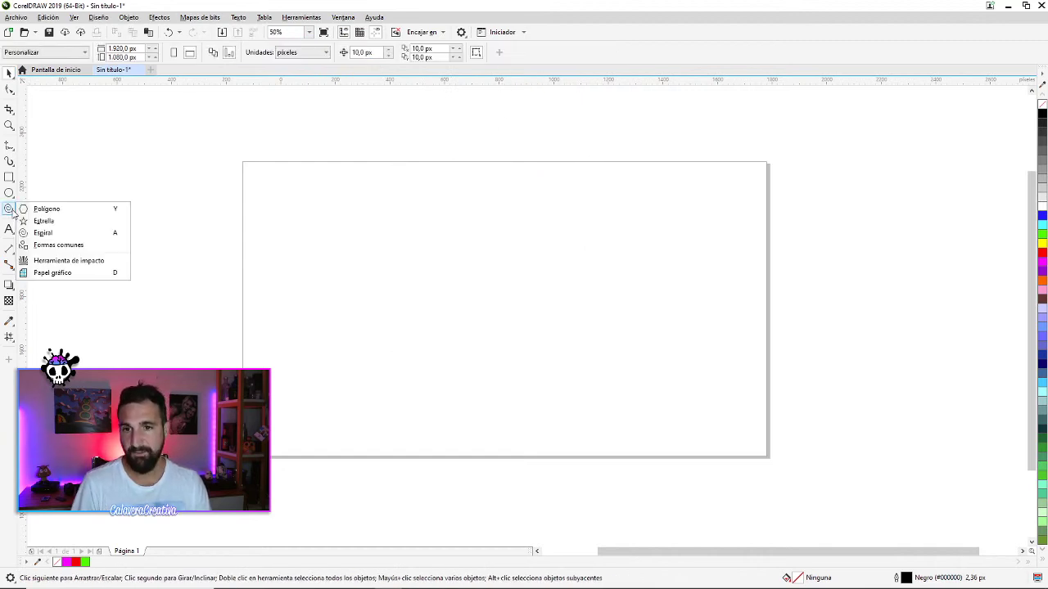
left_click(67, 246)
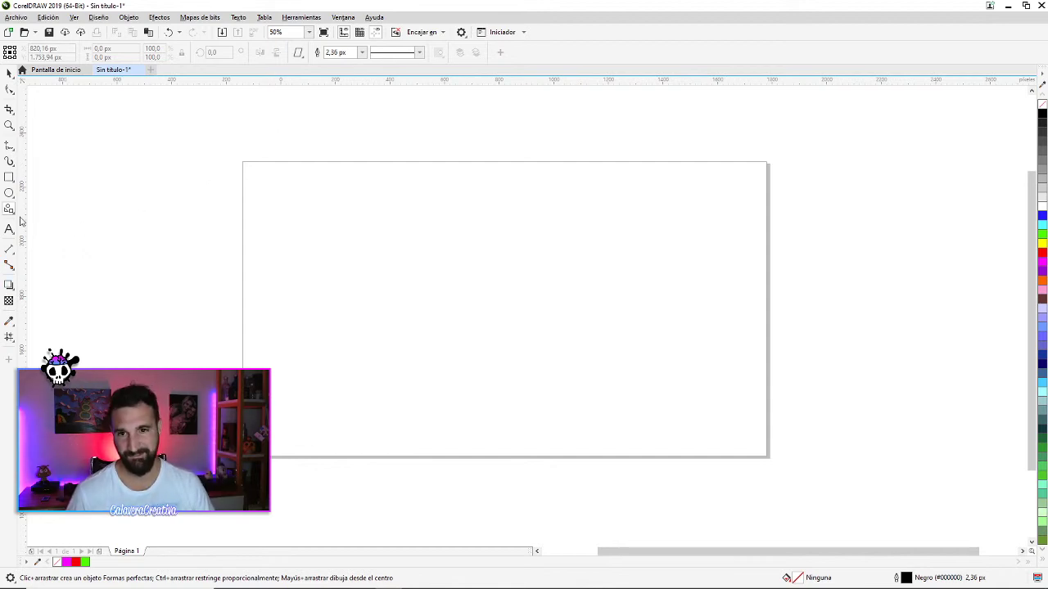
left_click_drag(374, 199, 534, 318)
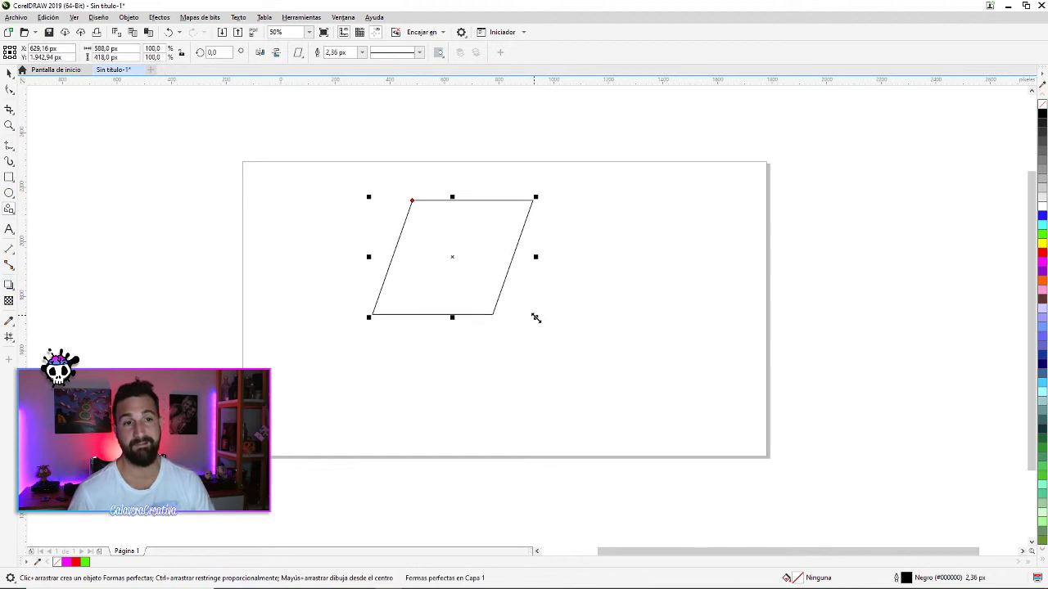
Draw a left-pointing arrow about 408 × 448 px over the page's right edge and a right-pointing arrow between it and the parallelogram
left_click(293, 59)
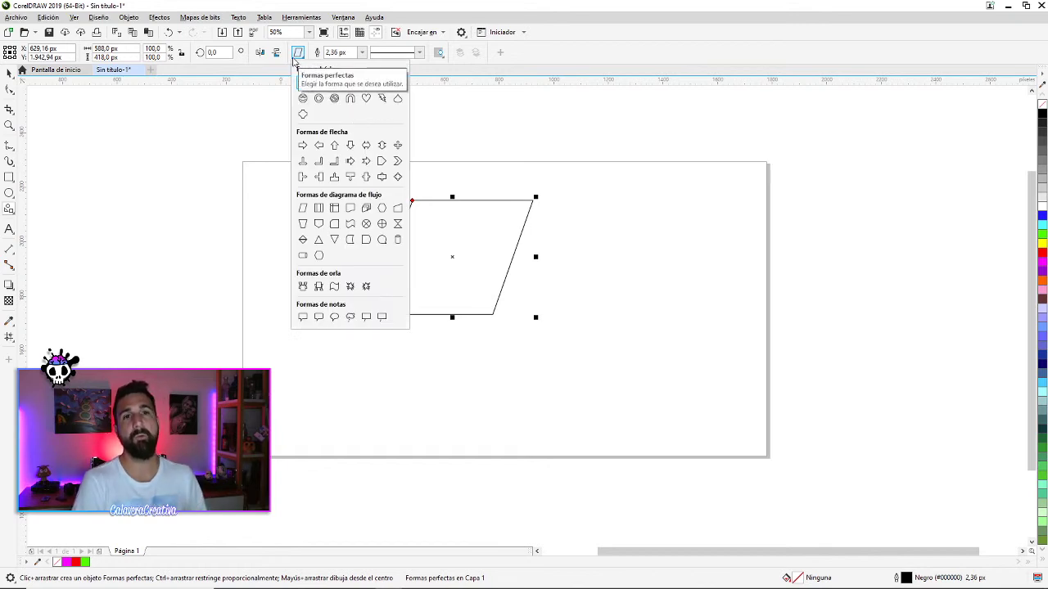
left_click(318, 145)
left_click_drag(686, 169, 803, 297)
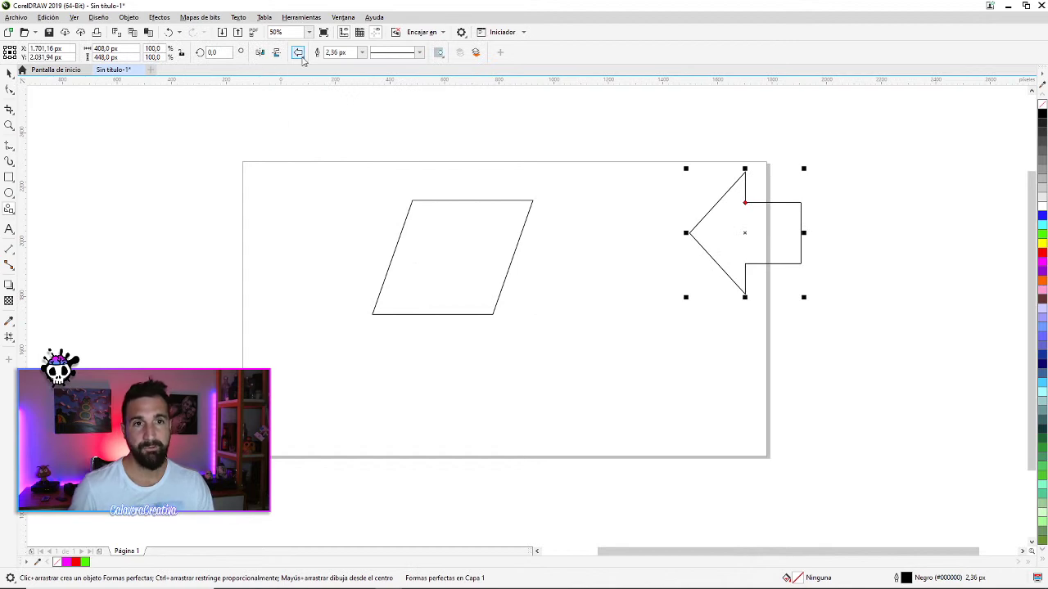
left_click(298, 52)
left_click(305, 146)
left_click_drag(562, 130, 670, 226)
Rotate the left-pointing arrow on the page's right edge by 180°
left_click(10, 73)
left_click(732, 217)
left_click(732, 217)
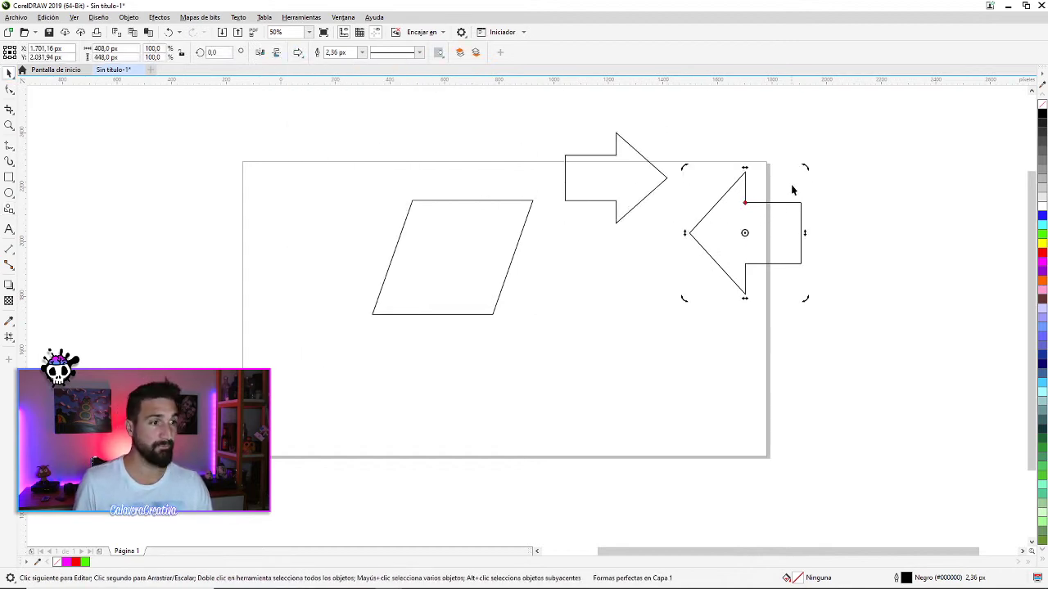
left_click_drag(807, 168, 663, 318)
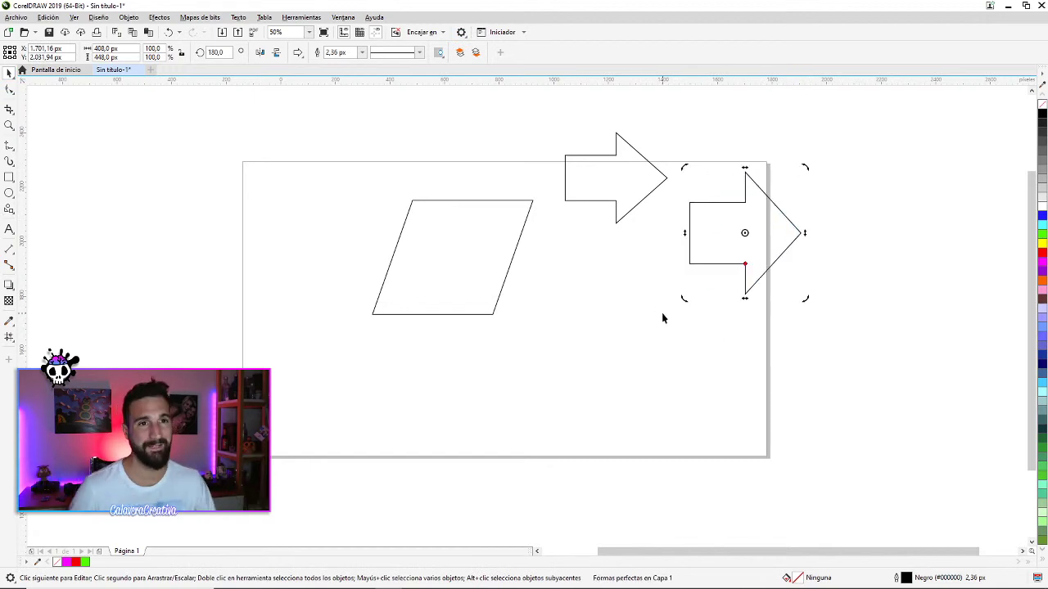
Undo the arrow rotation and the drawing of both arrows
key("ctrl+z")
key("ctrl+z")
key("ctrl+z")
key("ctrl+z")
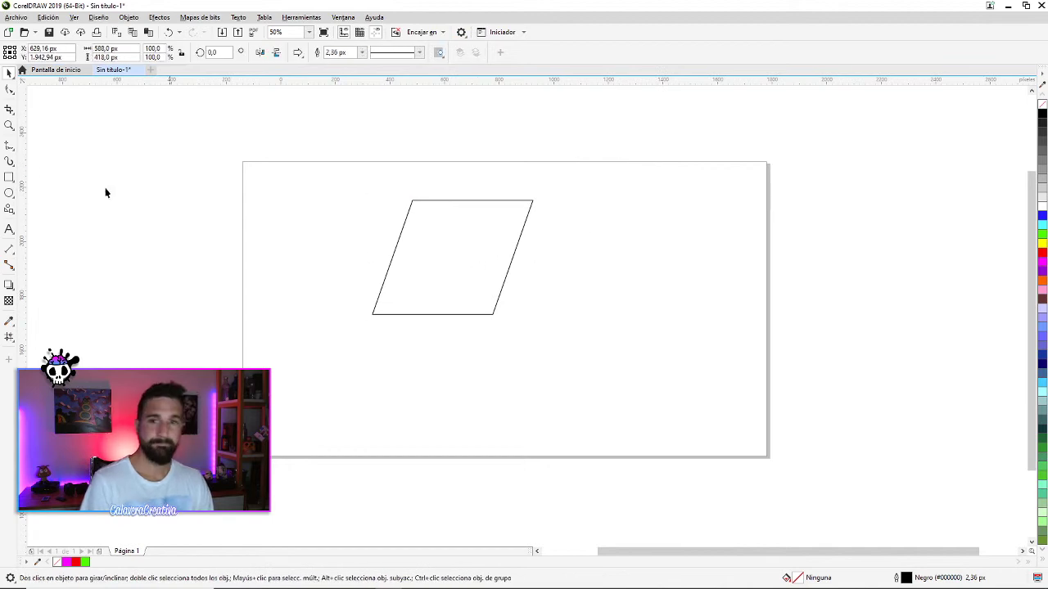
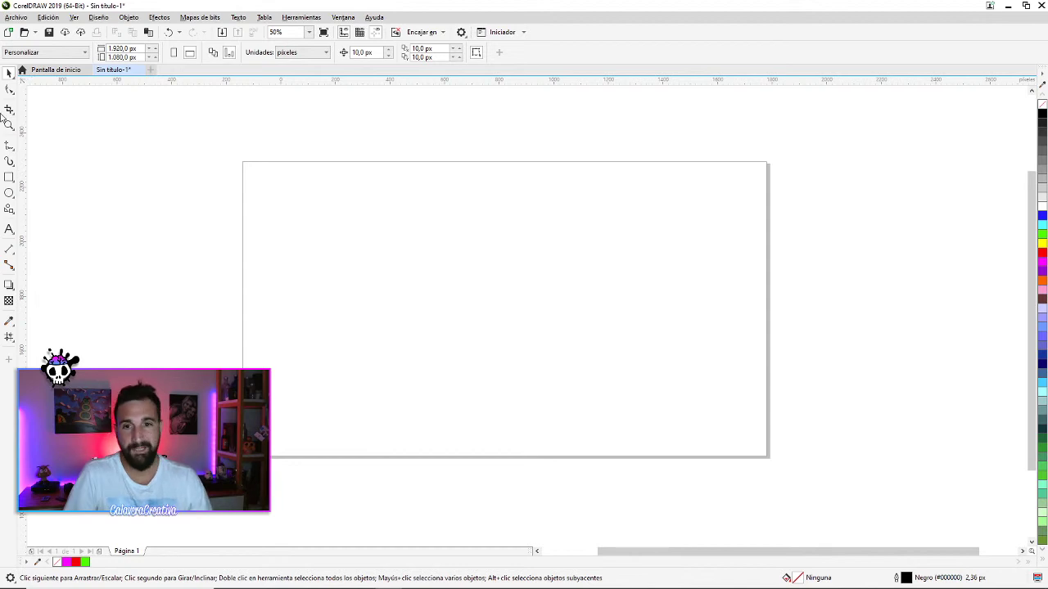
Draw a rectangle about 960 × 458 px in the middle of the page and delete it
left_click(9, 177)
left_click_drag(377, 254, 640, 378)
left_click(9, 74)
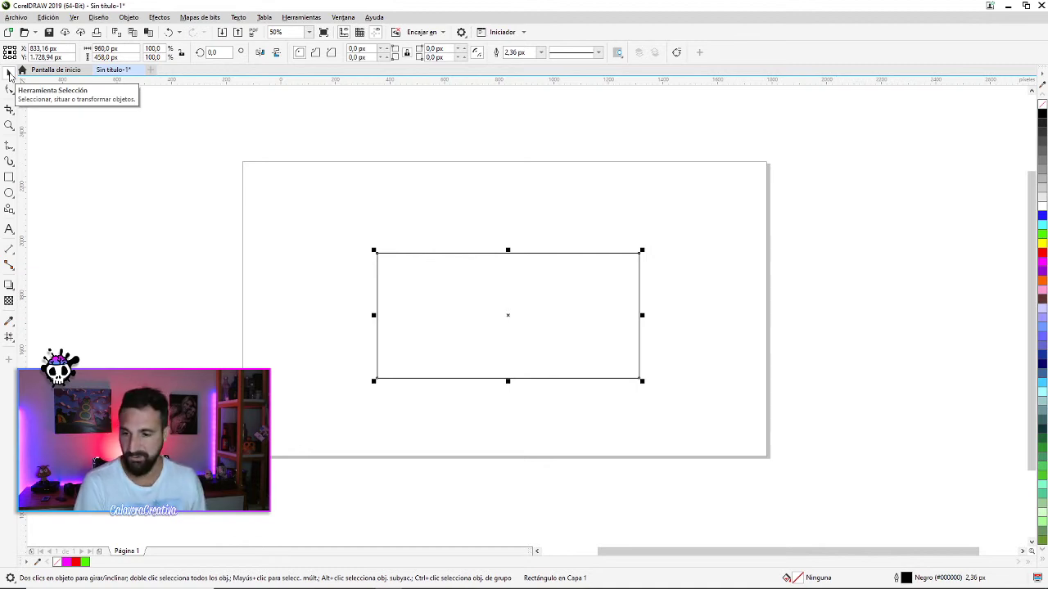
key("Delete")
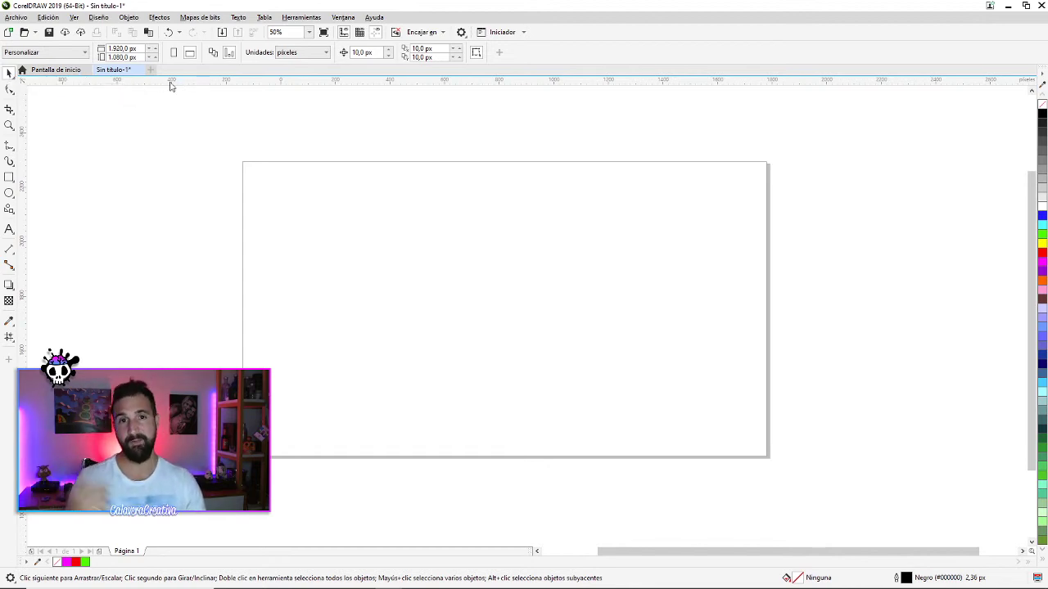
Place guidelines at about Y 2156 px (horizontal) and X 245 px (vertical), and draw a rectangle about 132 × 130 px from their intersection
left_click_drag(365, 82, 374, 203)
left_click_drag(25, 264, 348, 242)
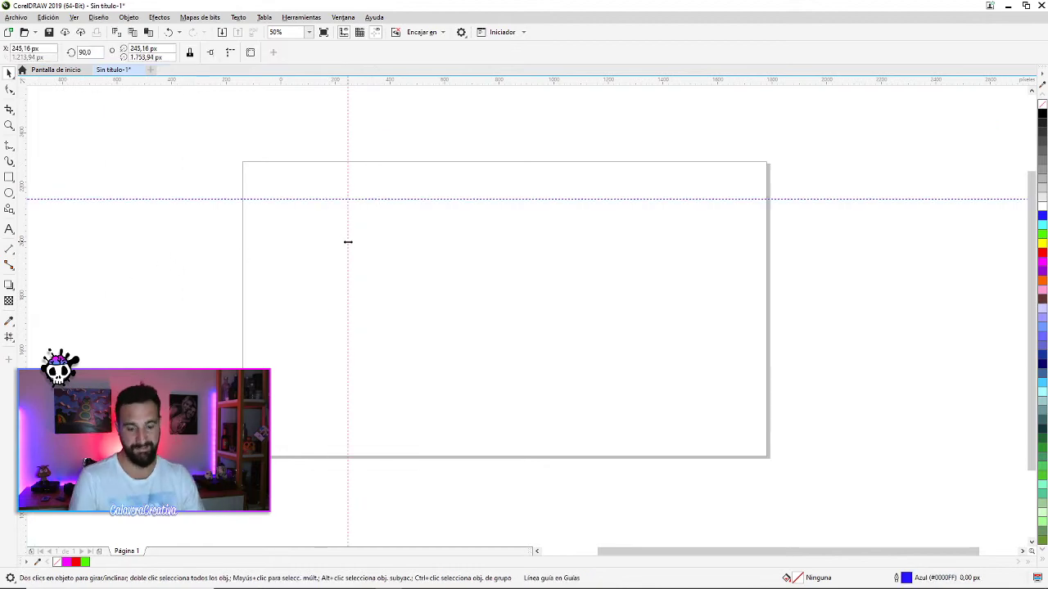
left_click(11, 178)
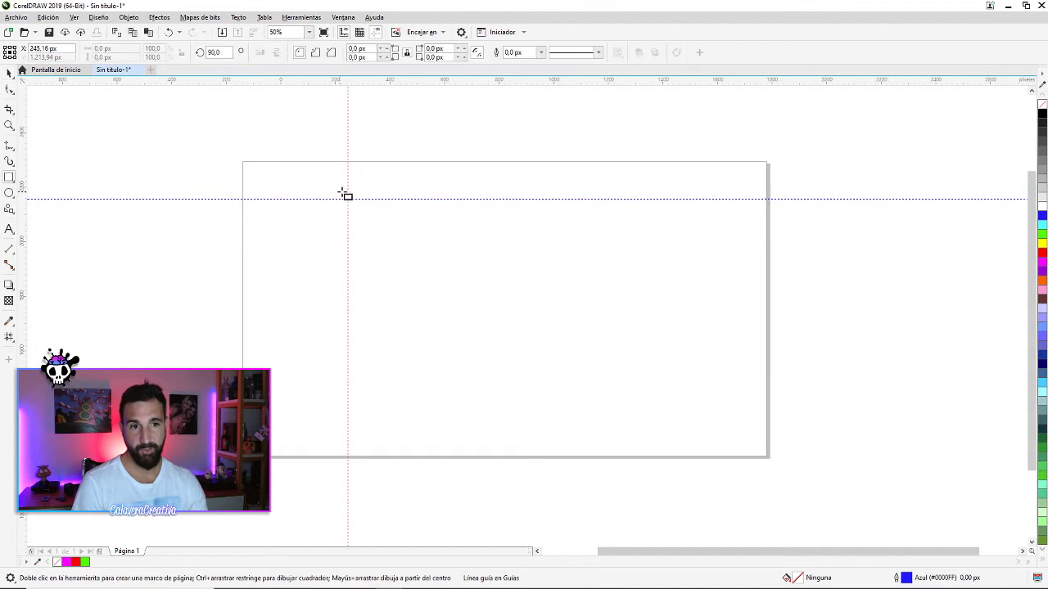
left_click_drag(348, 199, 384, 235)
left_click(10, 73)
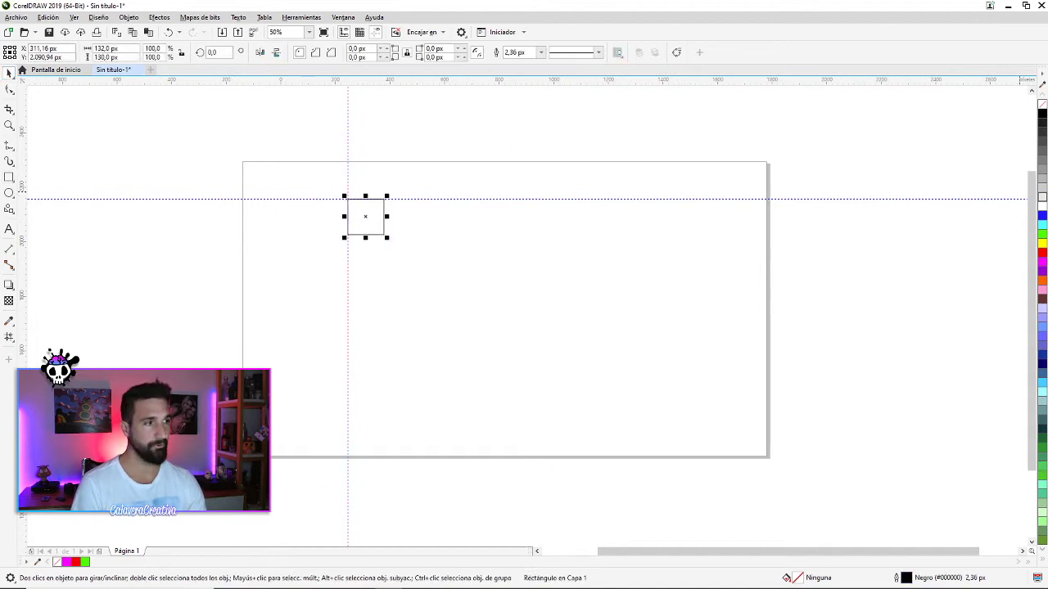
Fill the small rectangle with yellow and preview the drawing in full screen without guidelines
left_click(1042, 242)
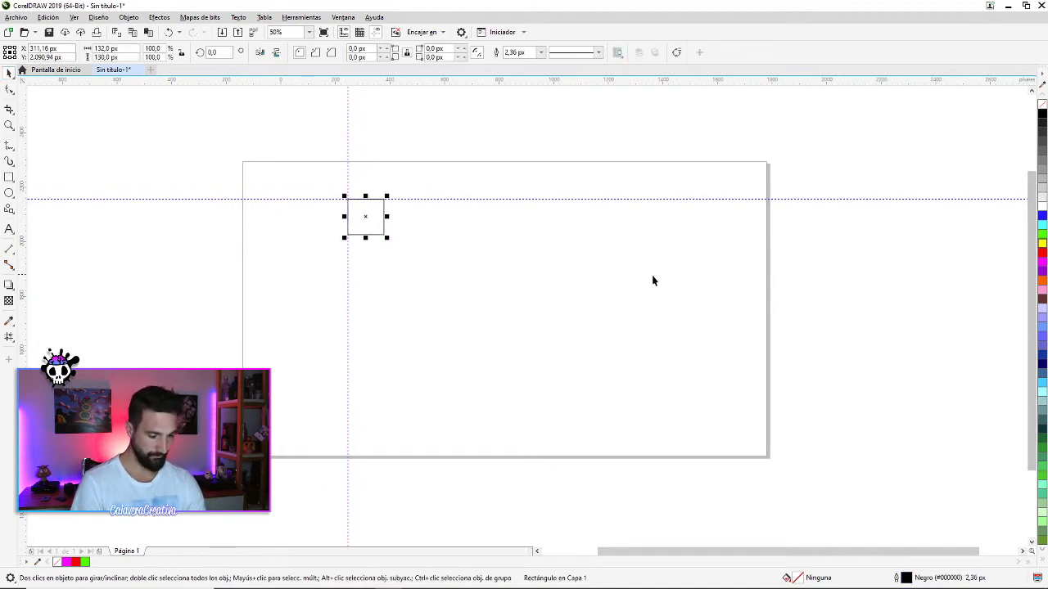
key("F9")
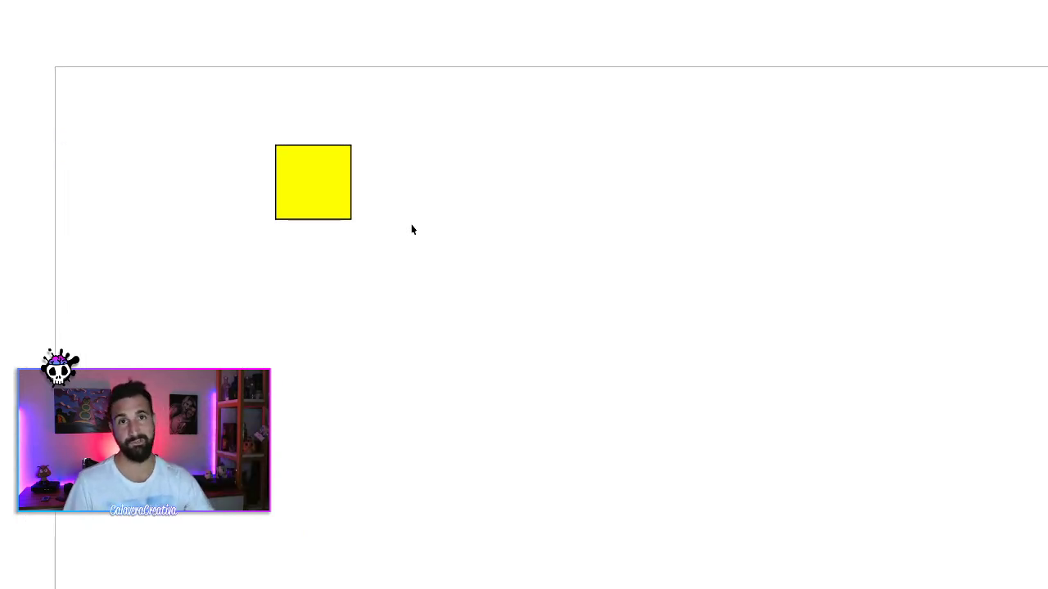
key("Escape")
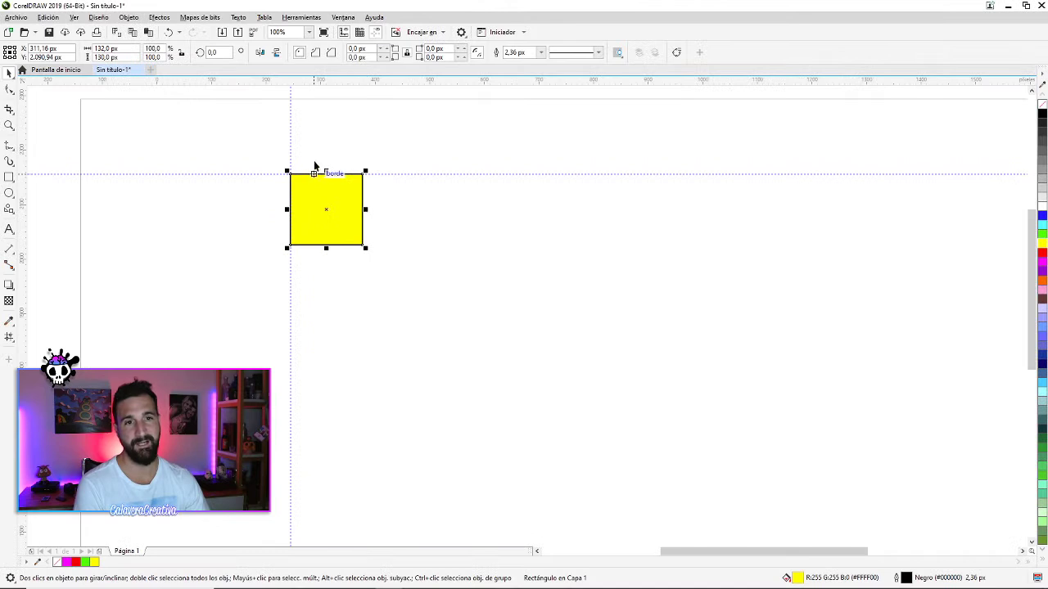
Delete both guidelines and the yellow rectangle
left_click(385, 193)
left_click(393, 175)
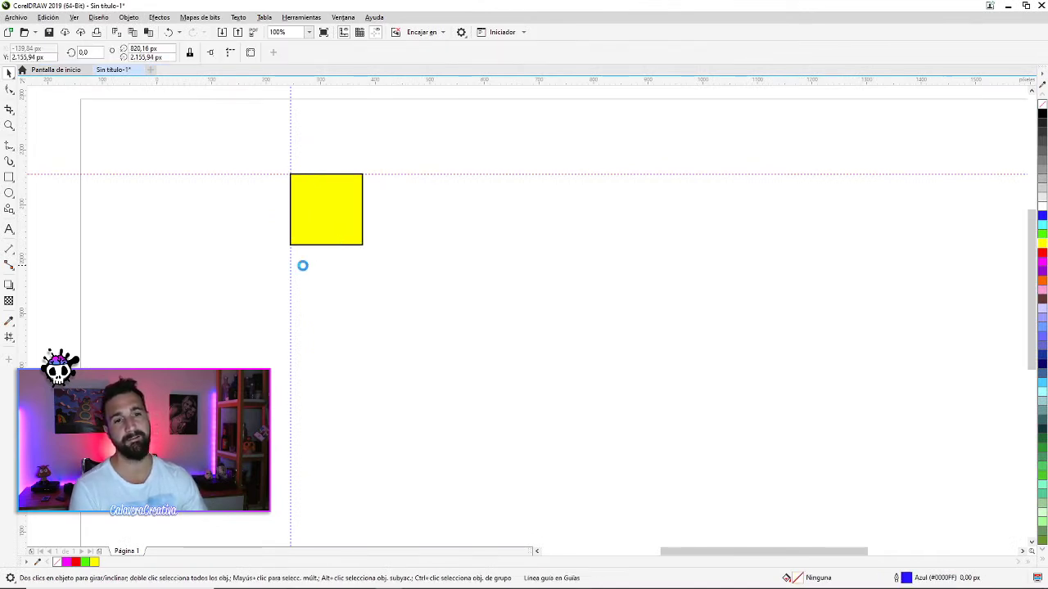
key("Delete")
key("ctrl+a")
key("Delete")
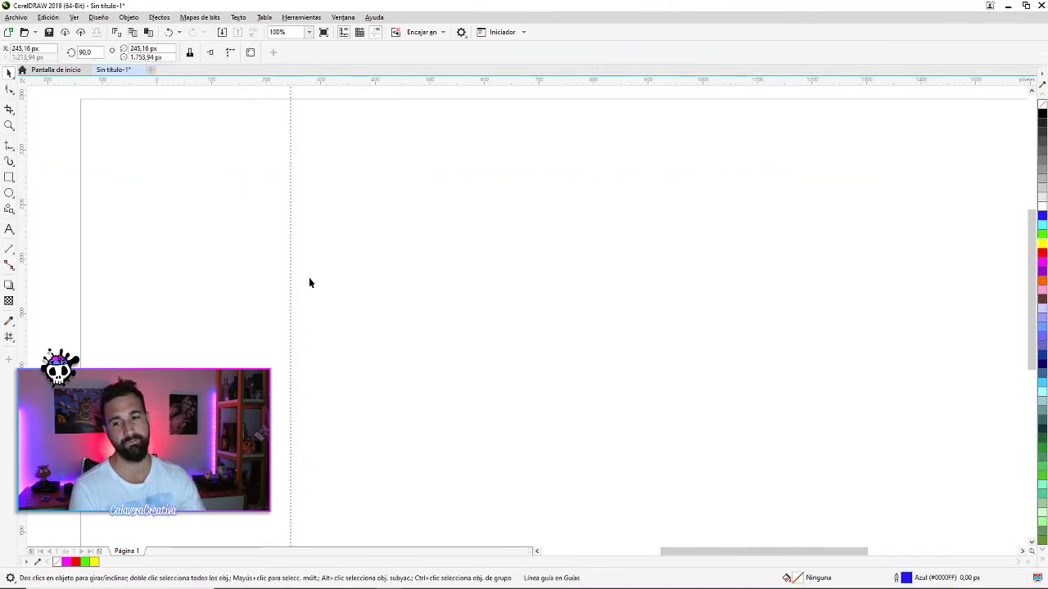
Draw a square about 432 × 432 px near the middle of the page
scroll(410, 314, "down", 4)
scroll(413, 315, "up", 1)
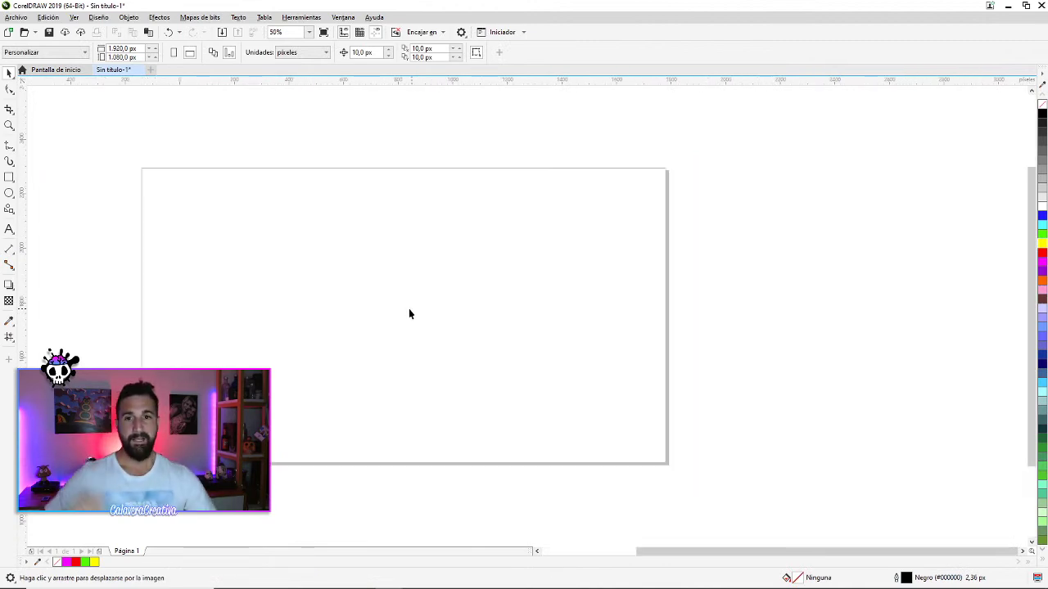
left_click(9, 210)
left_click(43, 208)
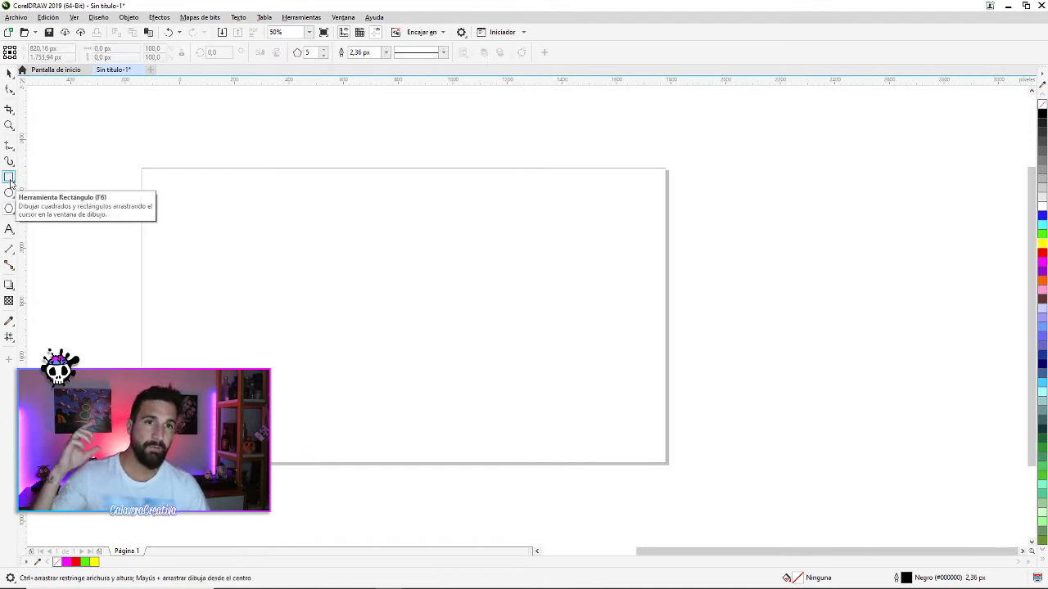
left_click_drag(213, 254, 325, 238)
key("F6")
left_click_drag(440, 207, 558, 327)
left_click(9, 73)
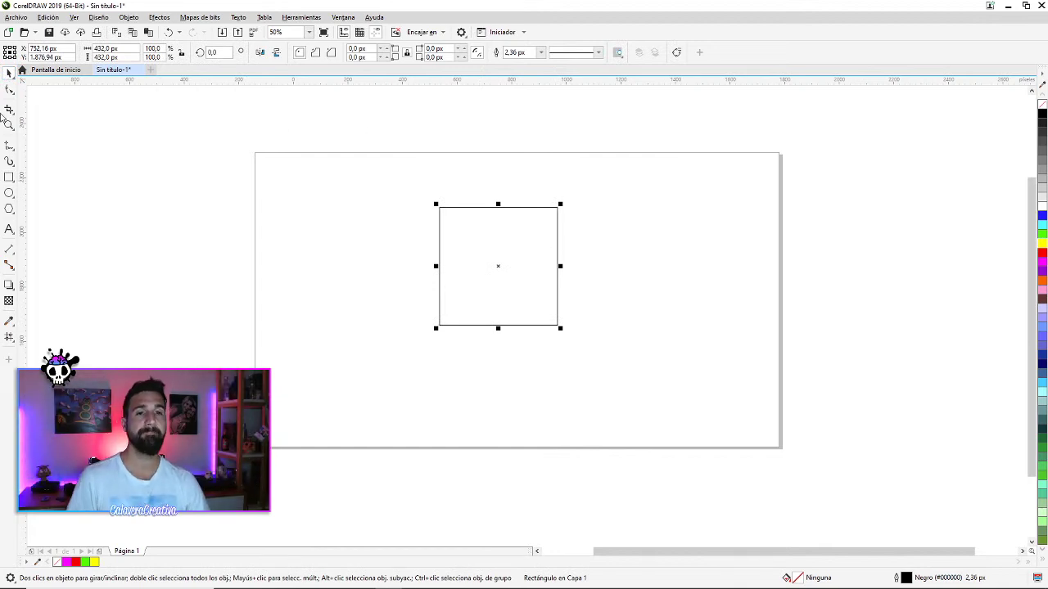
Convert the square to curves several times, undoing the conversion each time to compare the two object types
left_click(306, 287)
left_click(501, 284)
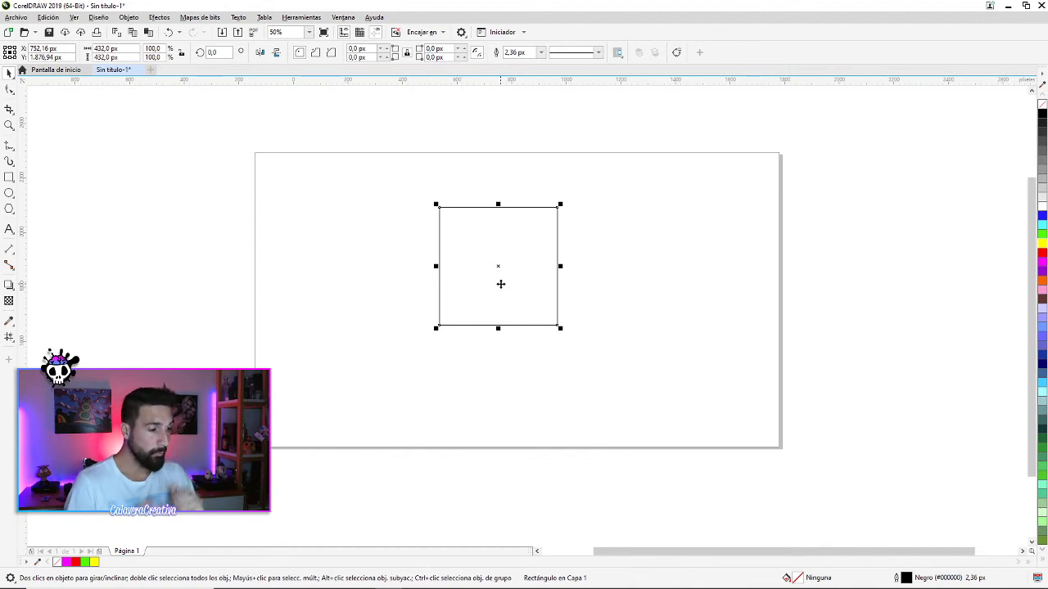
key("ctrl+q")
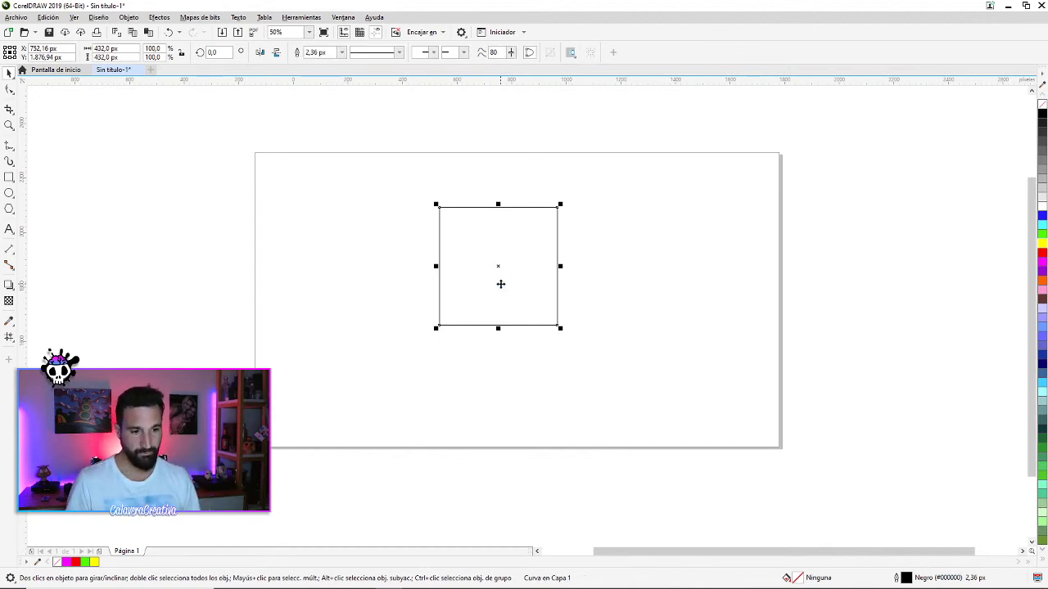
key("ctrl+z")
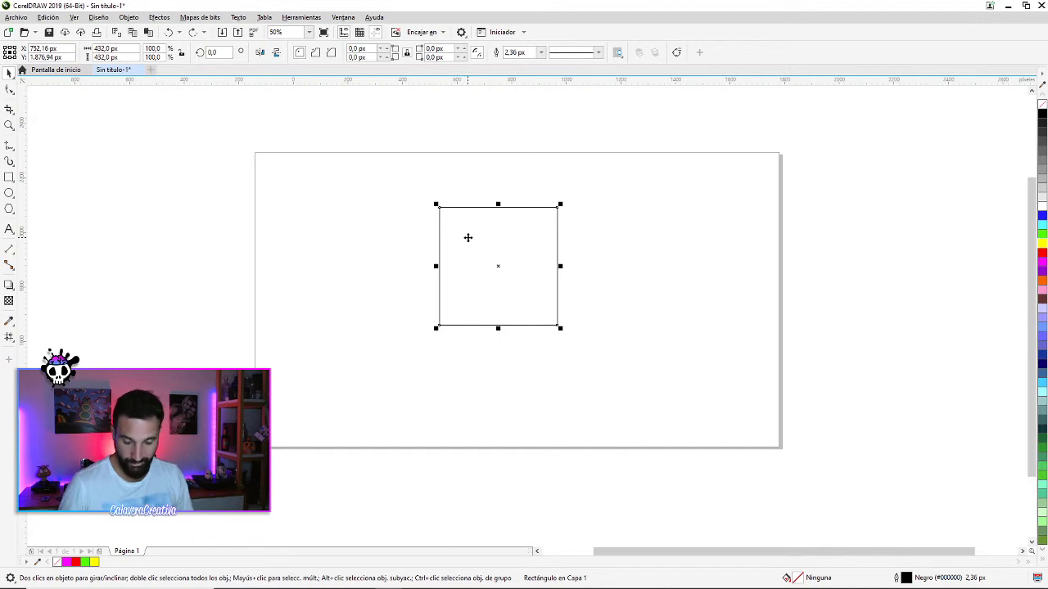
key("ctrl+q")
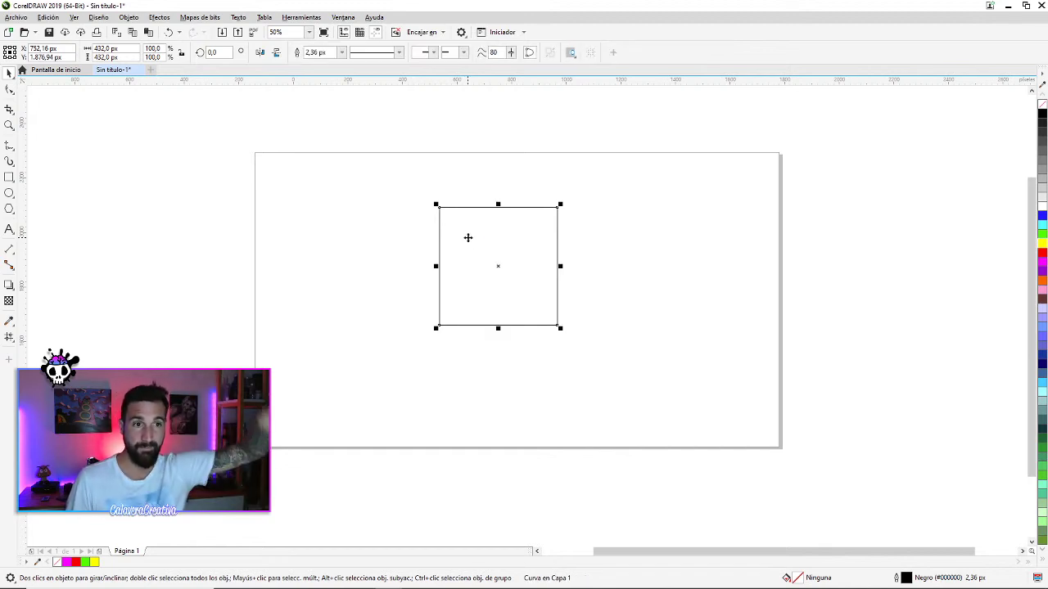
key("ctrl+z")
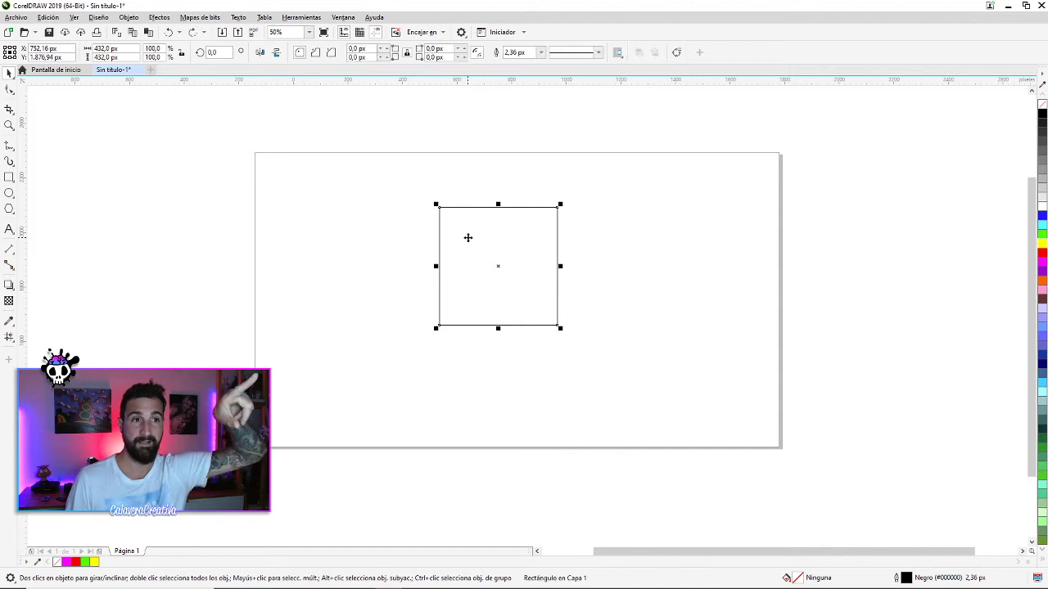
key("ctrl+q")
key("ctrl+z")
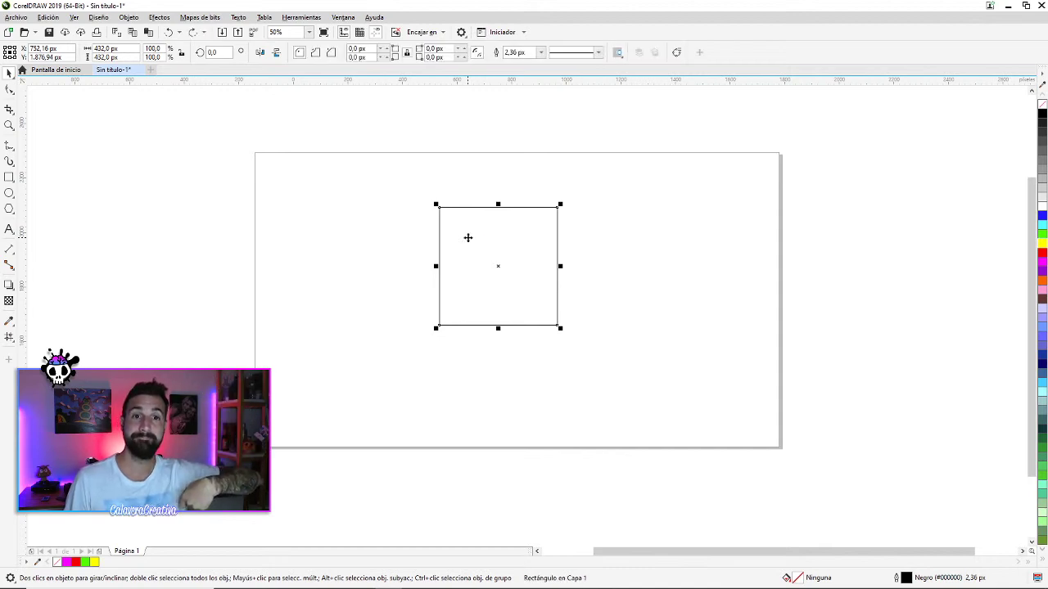
key("ctrl+q")
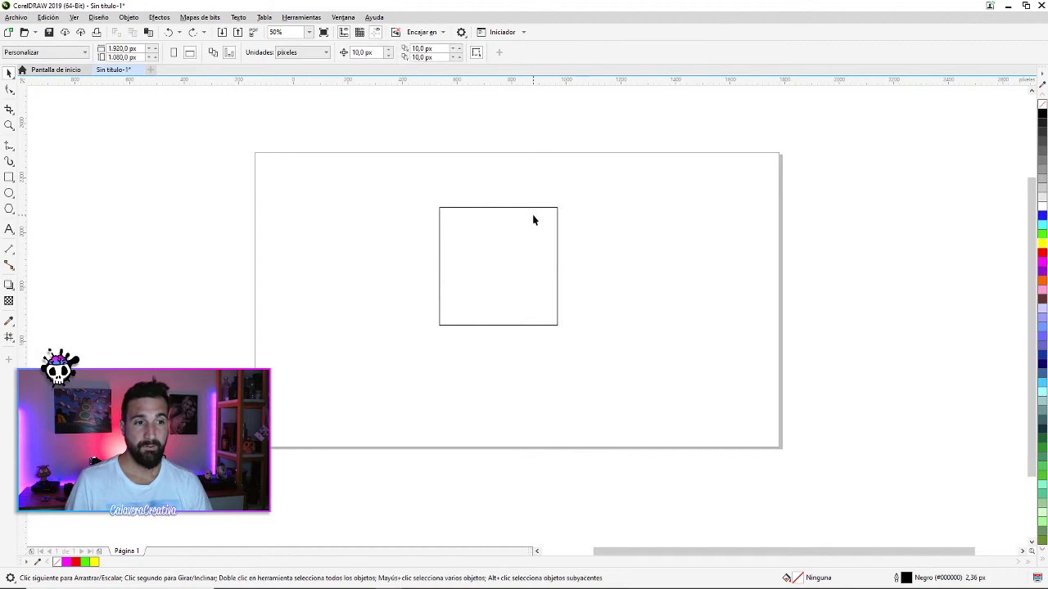
key("ctrl+z")
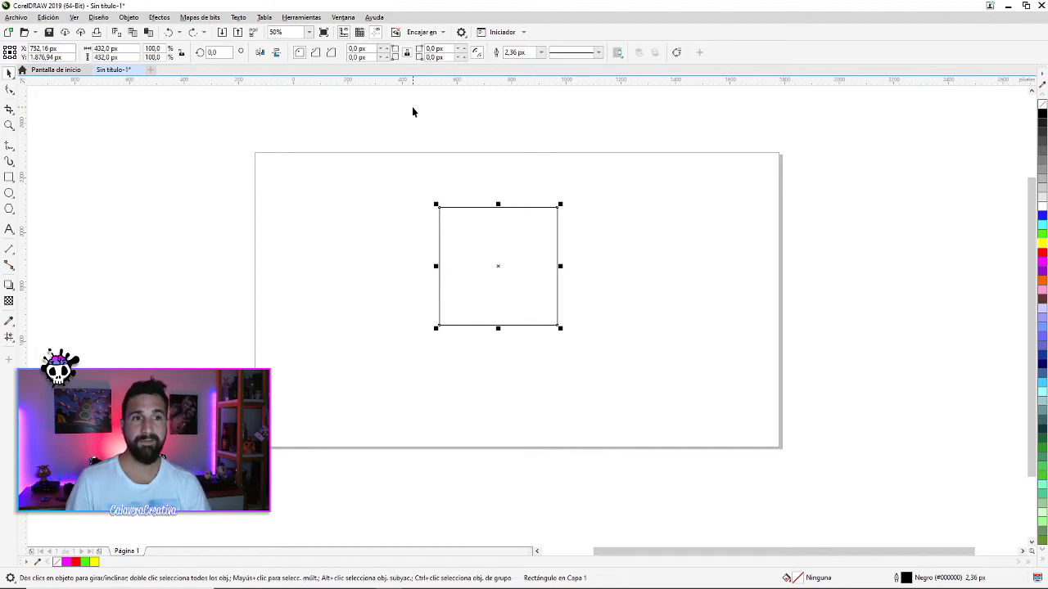
Round the square's corners to a 72 px radius and try the chamfered and scalloped corner styles on it
left_click(9, 91)
left_click_drag(440, 210, 459, 212)
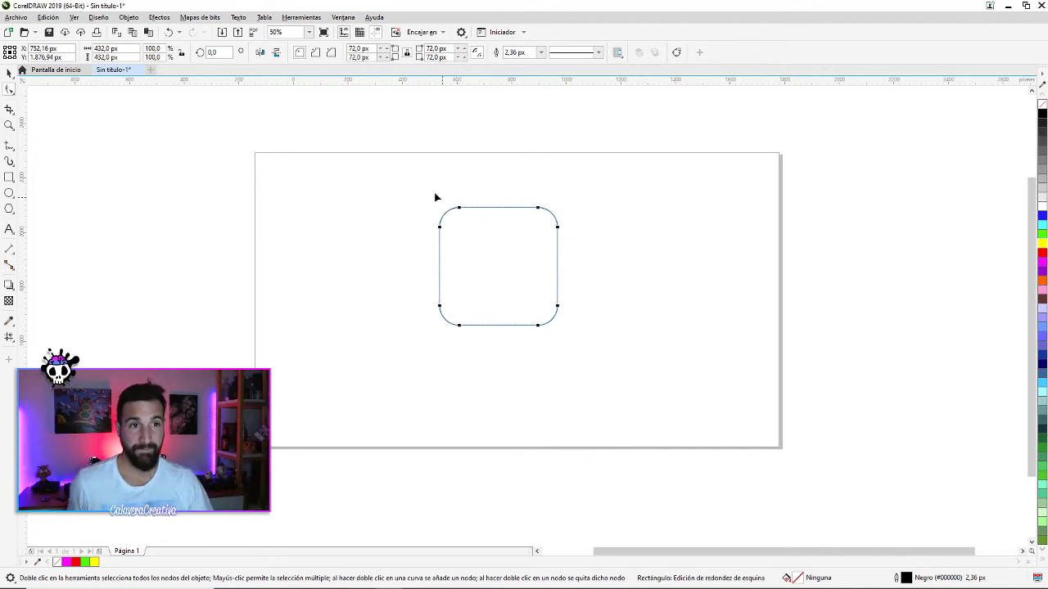
left_click(315, 53)
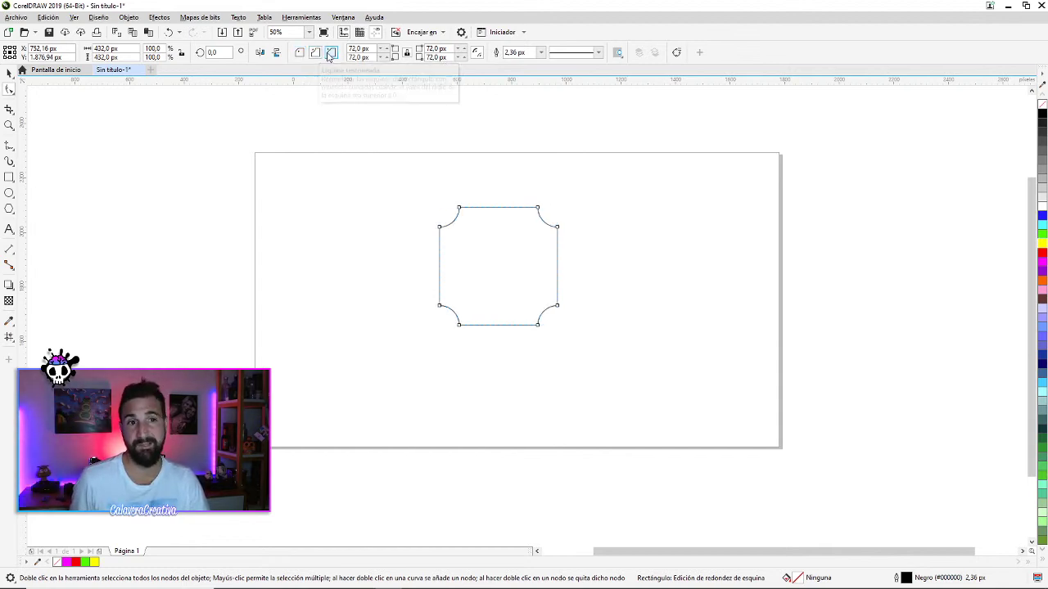
left_click(330, 53)
left_click(315, 53)
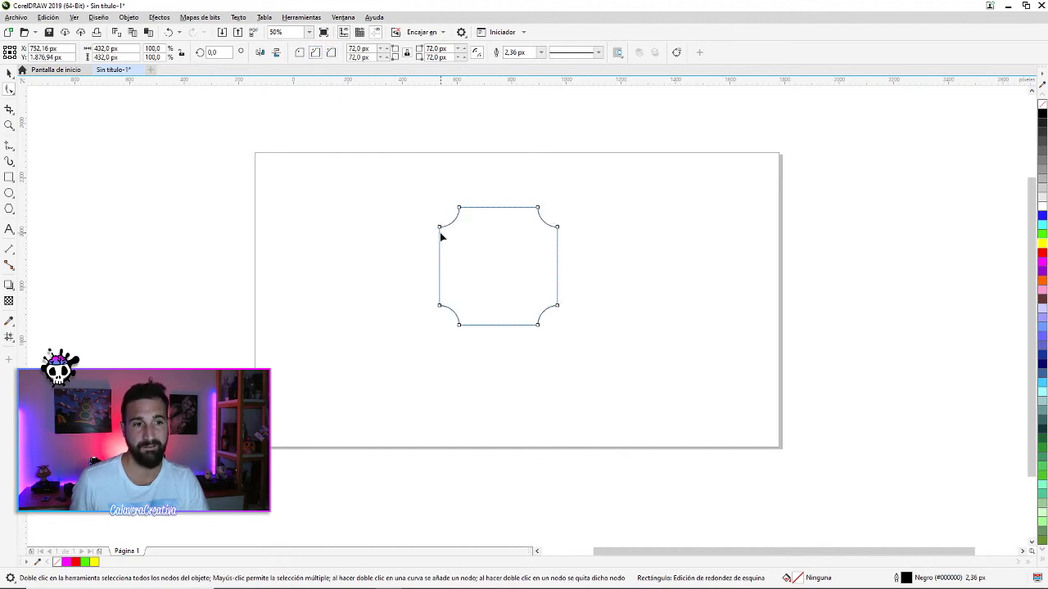
Undo the corner style changes and increase the rounded corners' radius to 216 px, turning the square into a circle
key("ctrl+z")
key("ctrl+z")
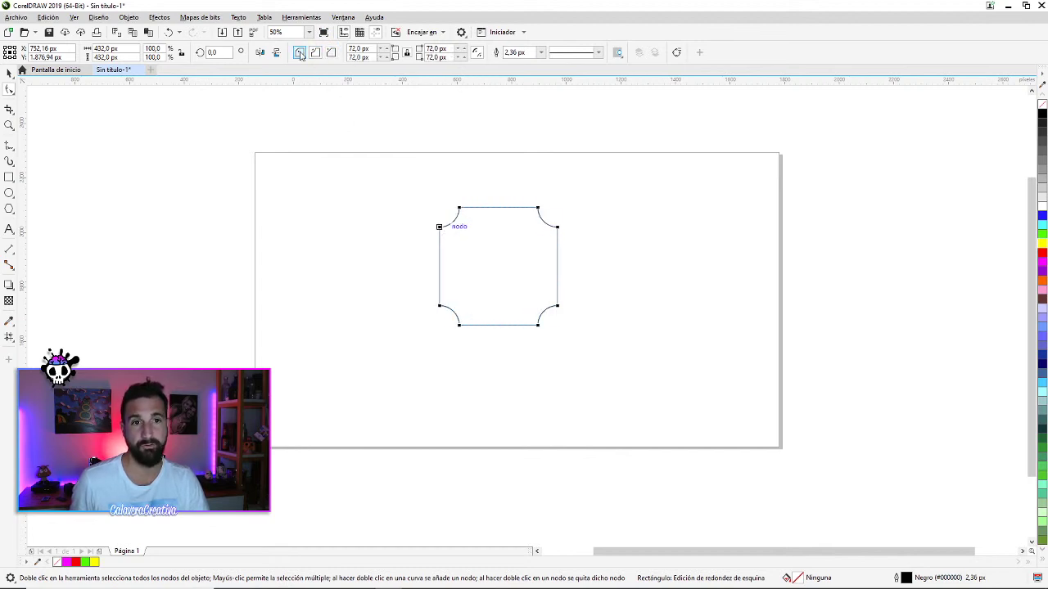
key("ctrl+z")
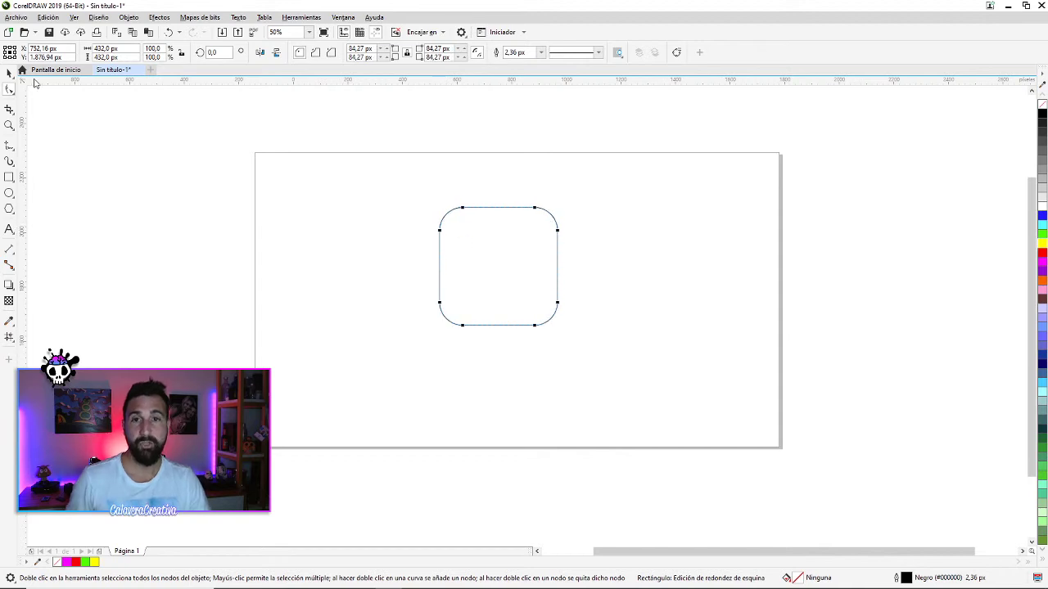
left_click(9, 72)
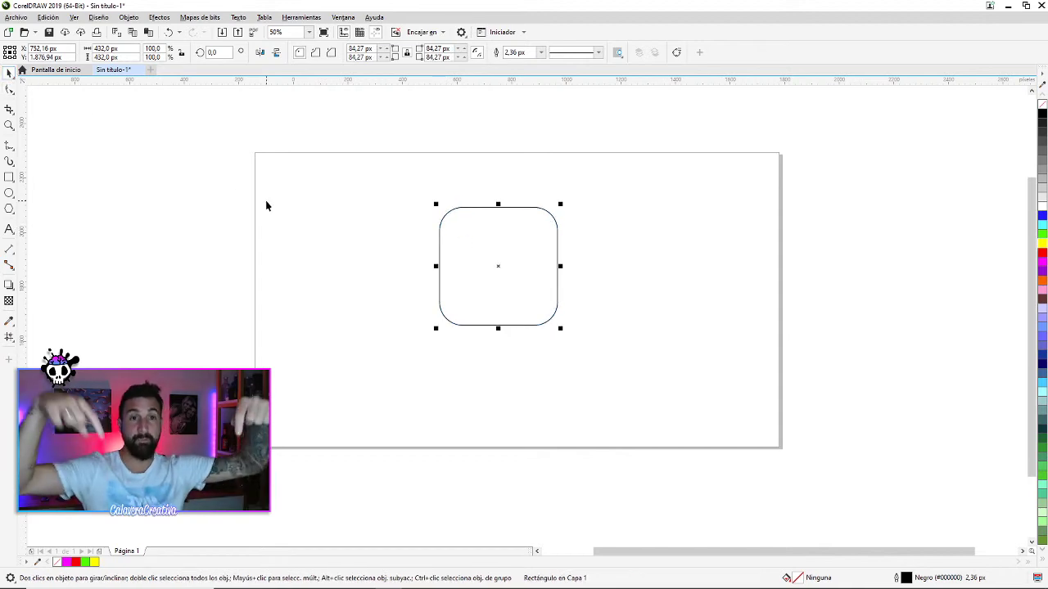
left_click(9, 90)
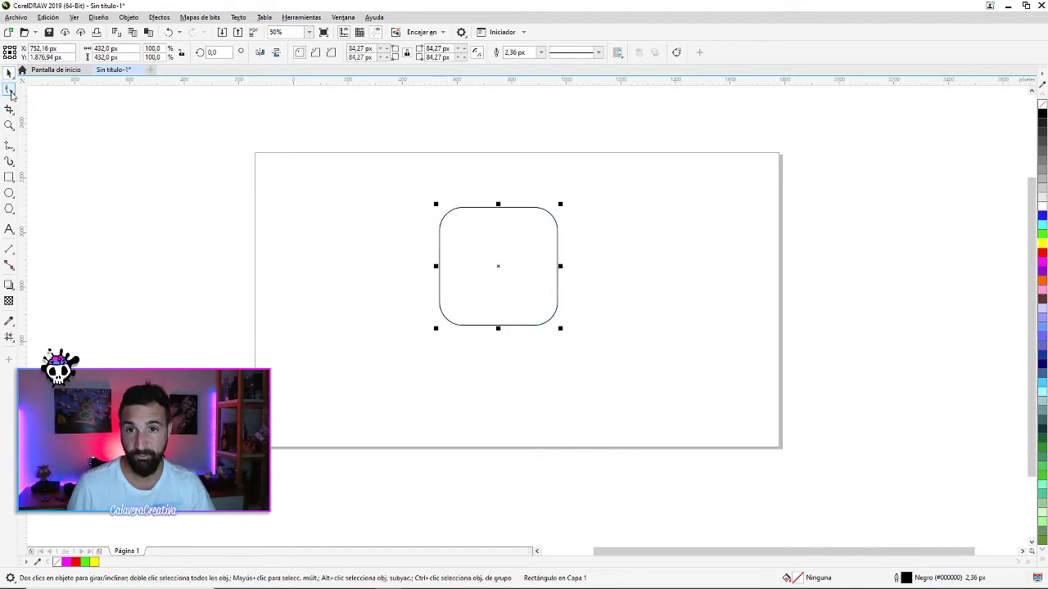
left_click_drag(440, 233, 447, 305)
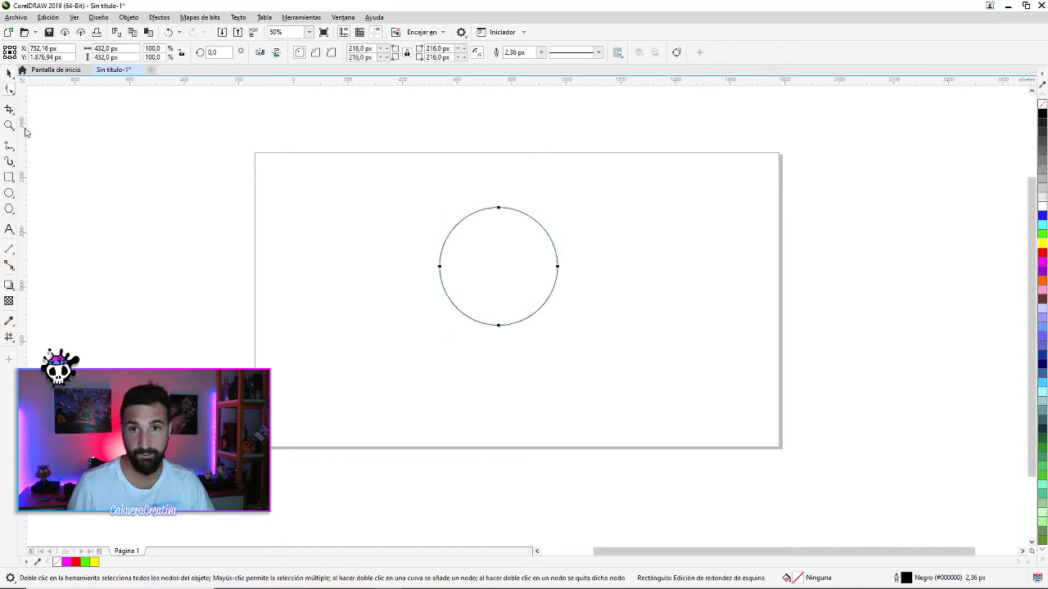
left_click(9, 72)
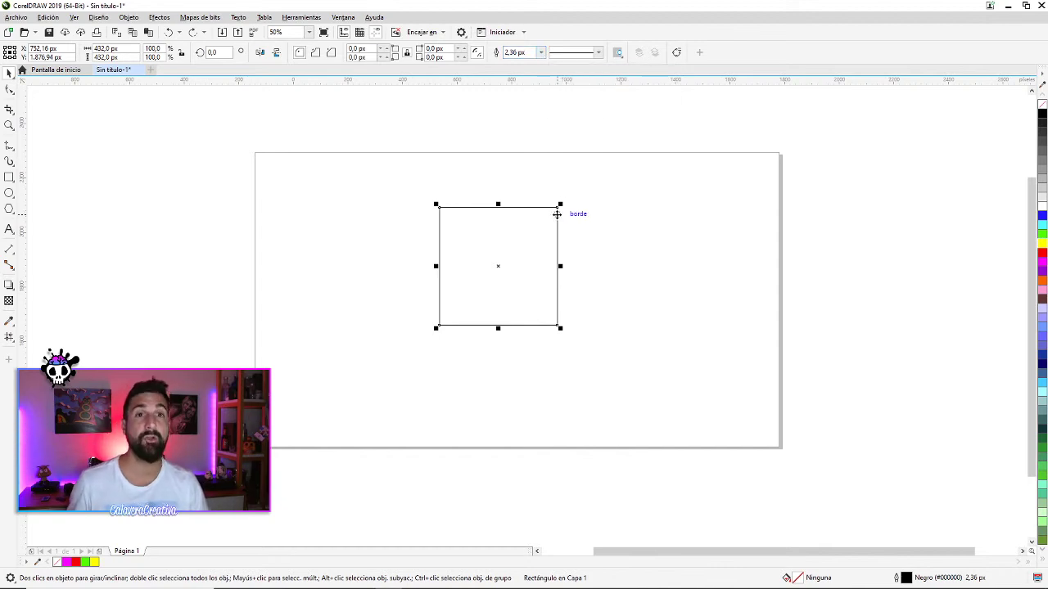
Switch the view mode to Mejorado and examine the square's outline closely at its upper-right corner
scroll(557, 214, "up", 3)
scroll(557, 215, "up", 1)
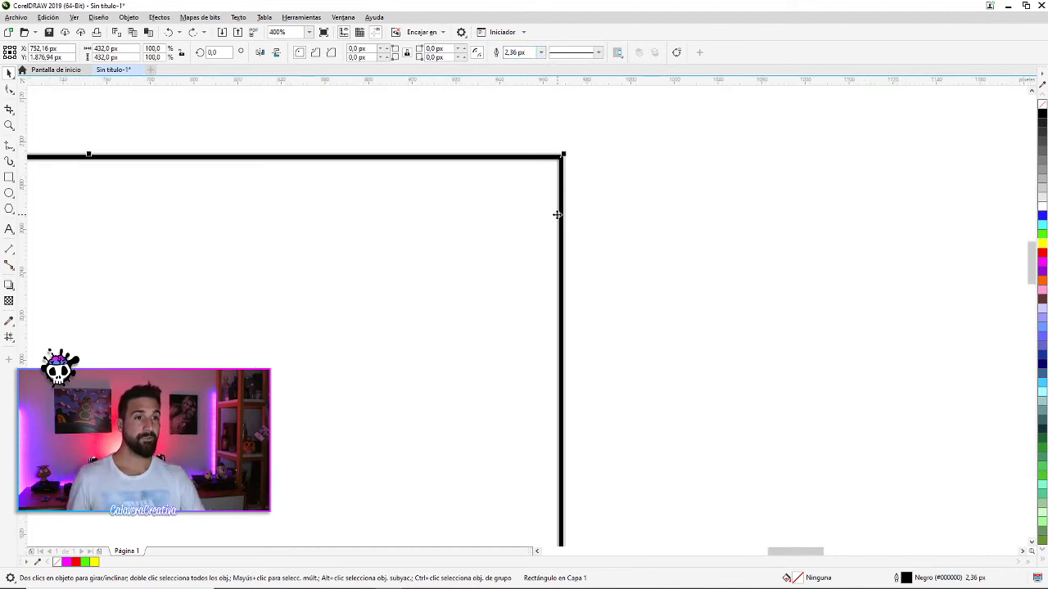
scroll(556, 216, "down", 1)
left_click(76, 17)
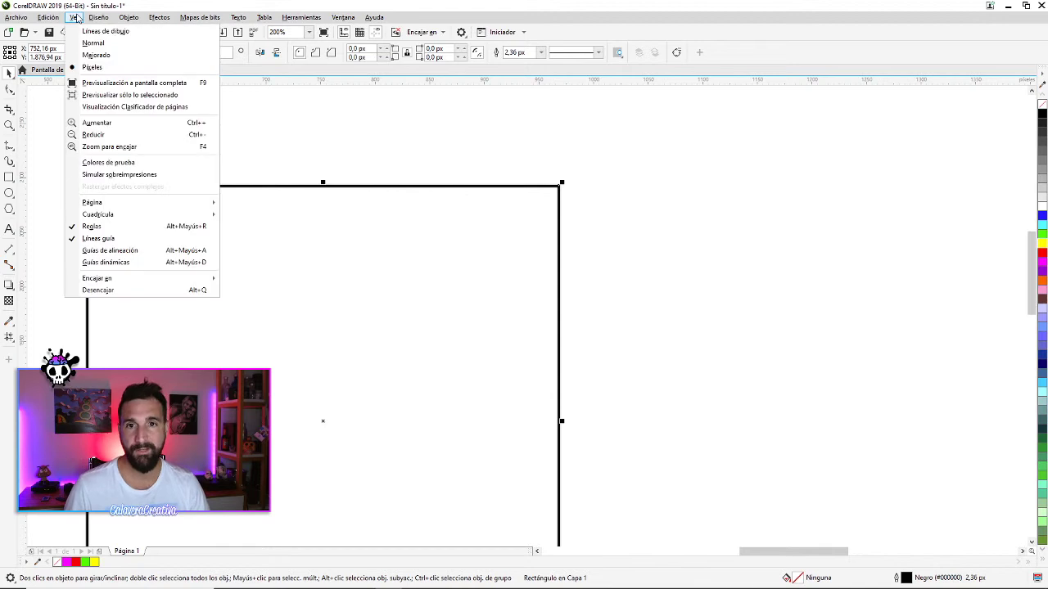
left_click(96, 55)
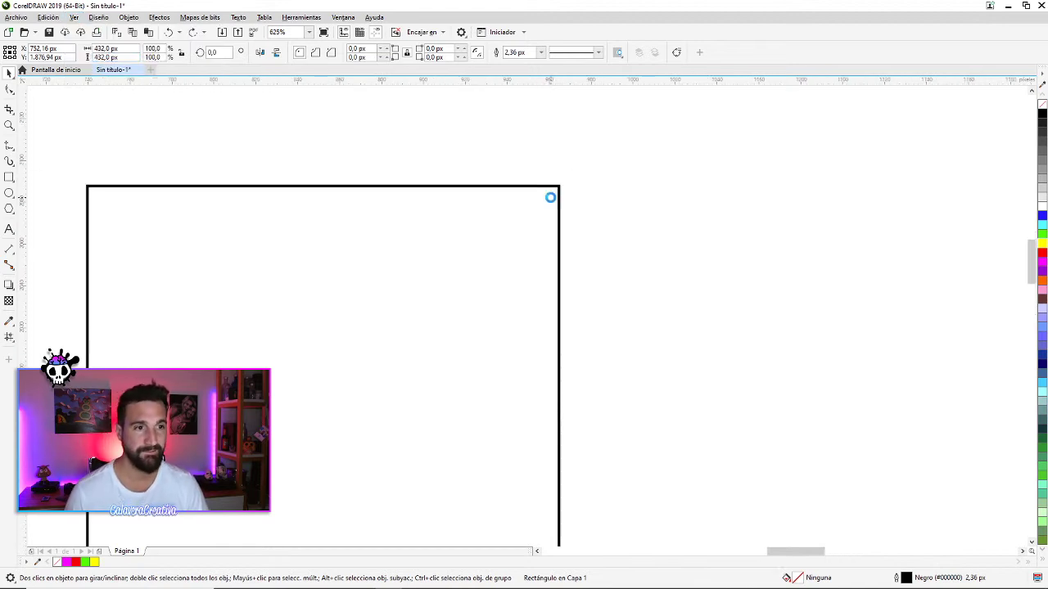
scroll(560, 185, "up", 4)
scroll(575, 174, "up", 5)
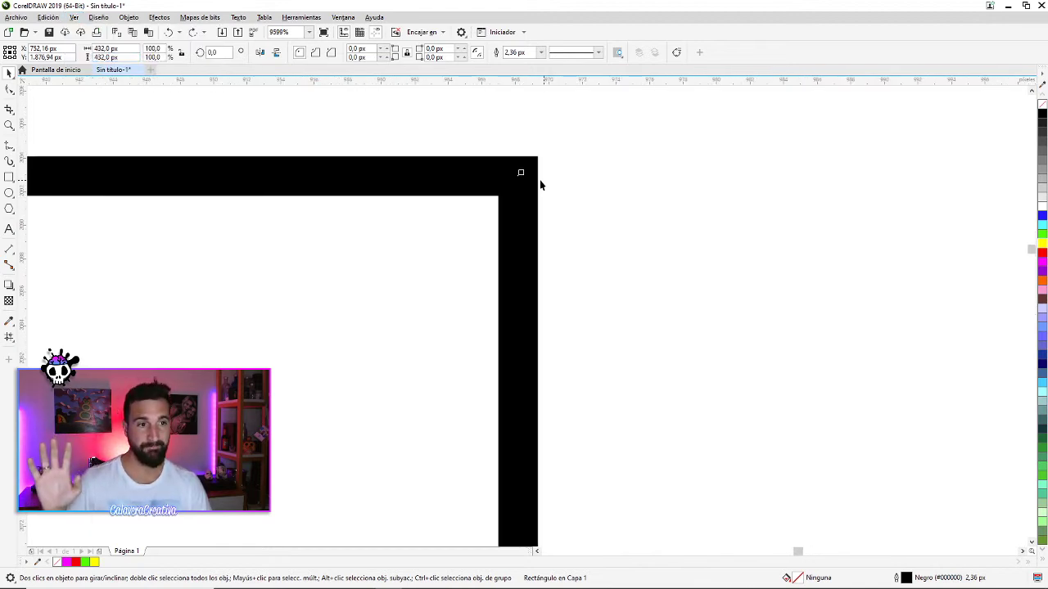
scroll(467, 208, "down", 4)
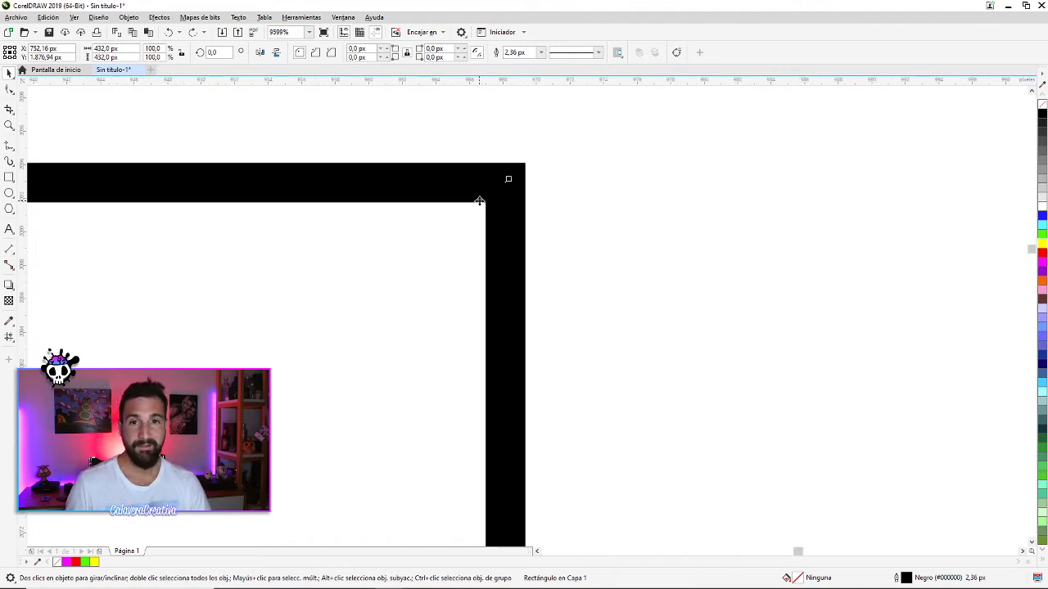
Set the square's outline width to 8 px
left_click(540, 52)
left_click(515, 120)
scroll(516, 120, "down", 6)
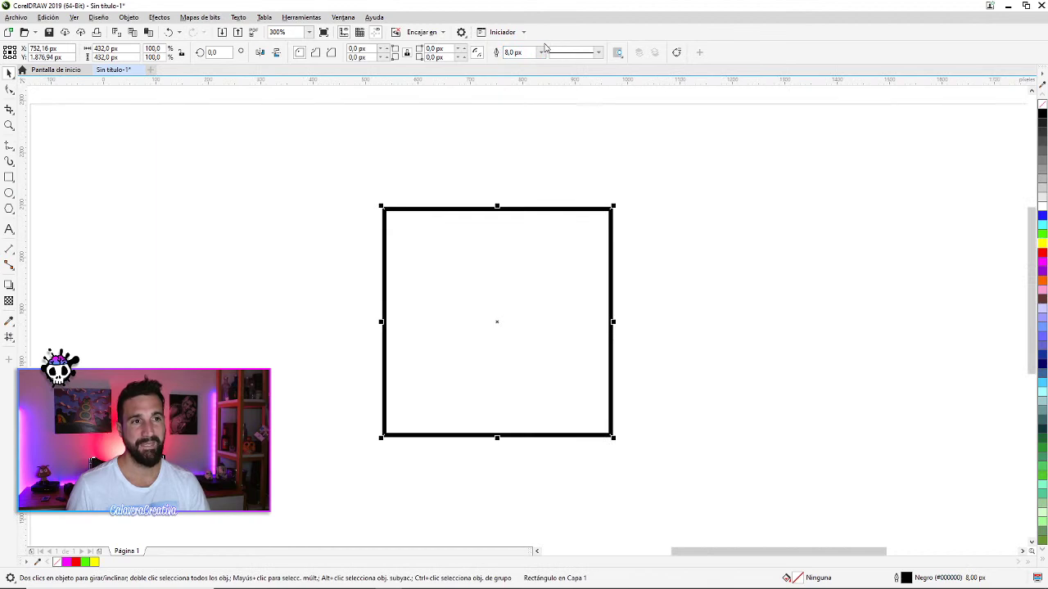
left_click(540, 52)
left_click(522, 124)
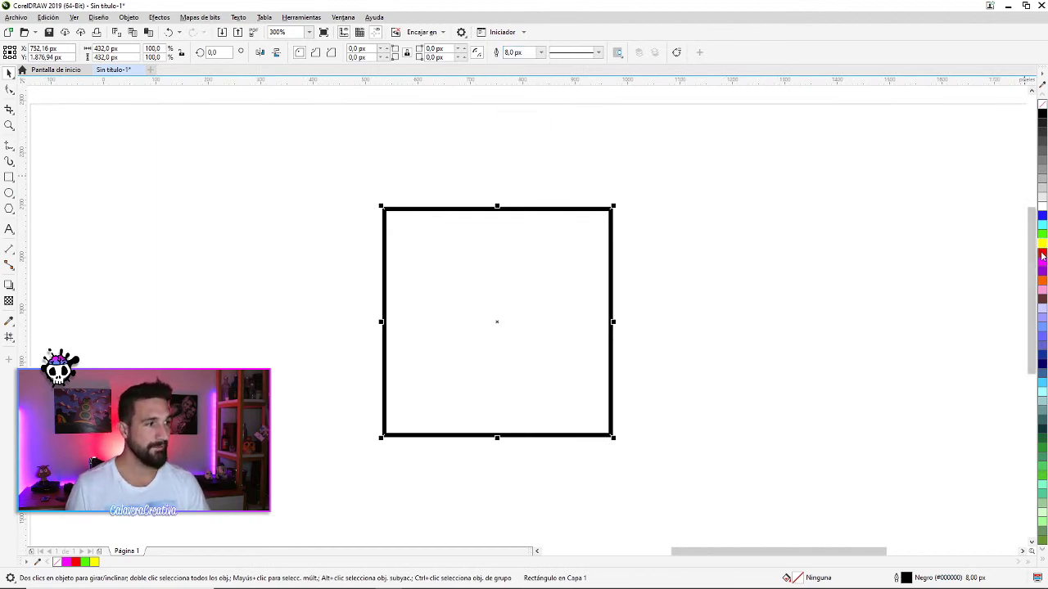
Fill the square with light teal (#99CCCC) and colour its outline dark green (#003333)
left_click(1043, 402)
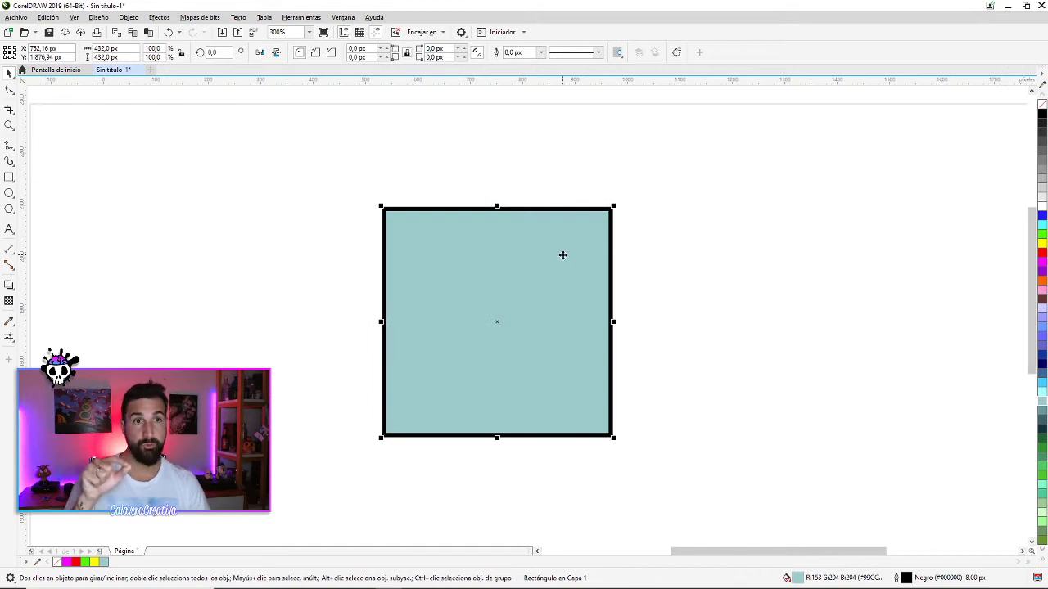
right_click(1043, 429)
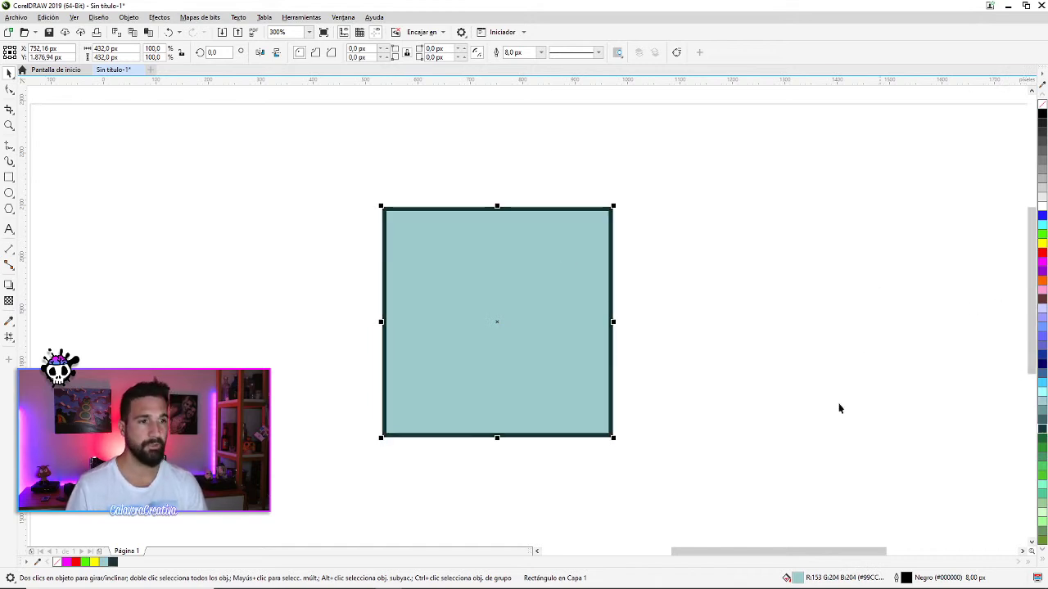
scroll(610, 205, "up", 3)
scroll(593, 192, "up", 1)
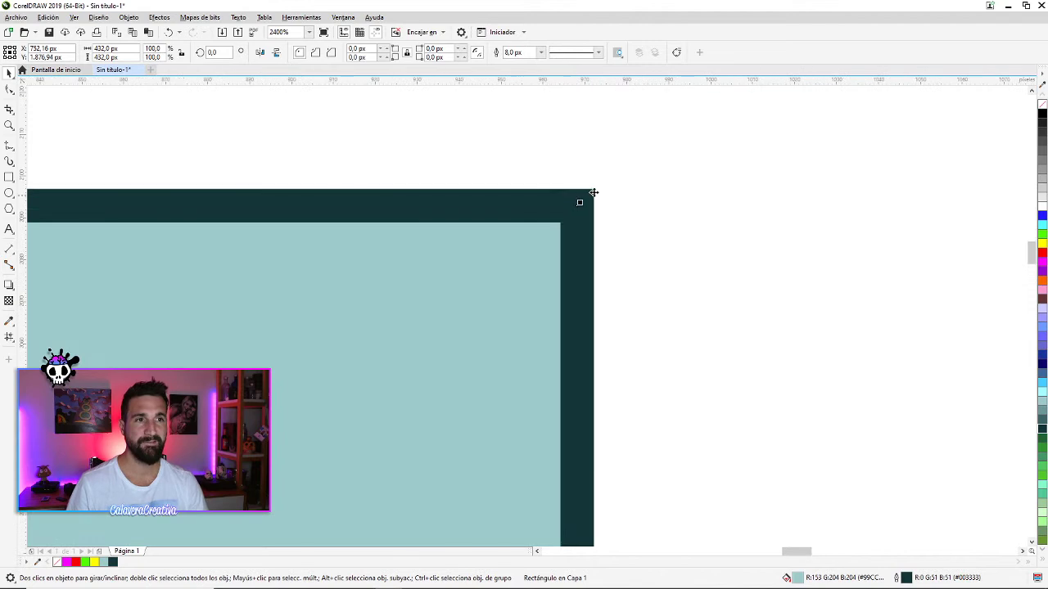
Remove the square's outline to examine the edge of the fill, and undo the removal
right_click(1042, 104)
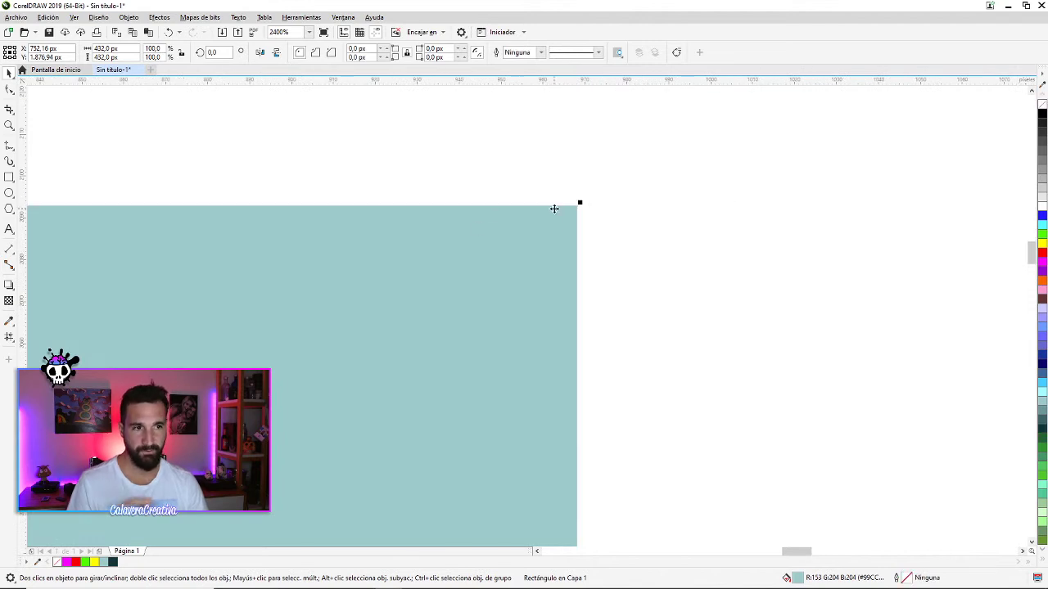
scroll(579, 205, "up", 3)
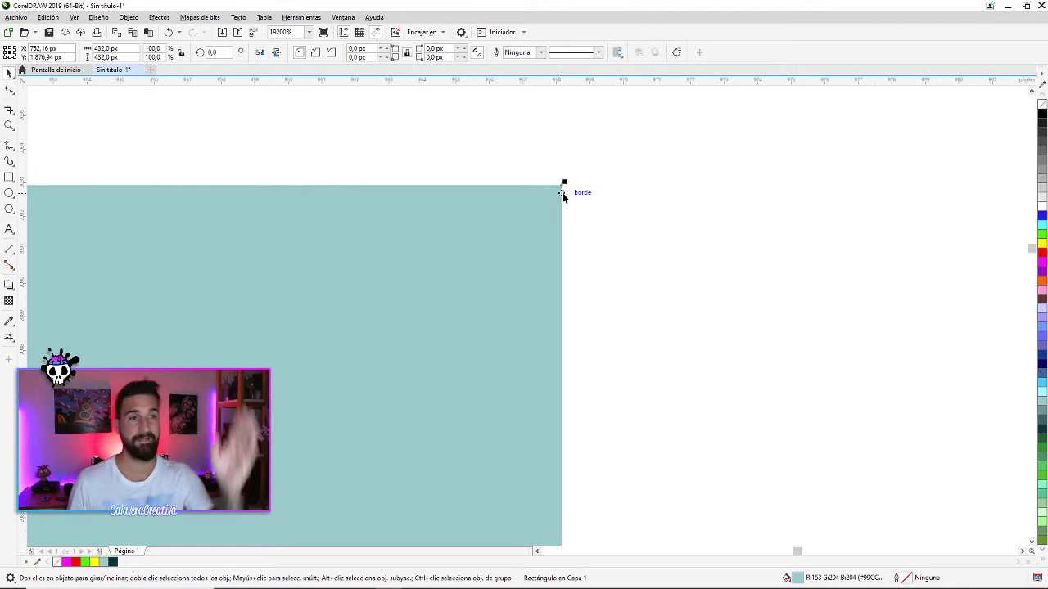
key("ctrl+z")
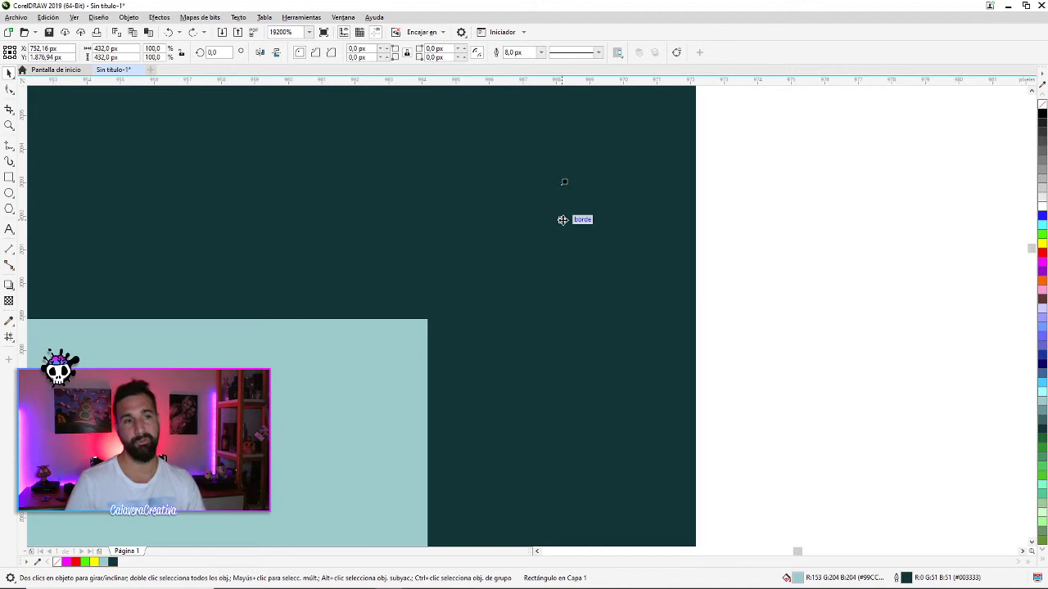
Set the square's outline width to Ninguna
scroll(551, 217, "down", 3)
scroll(549, 224, "down", 2)
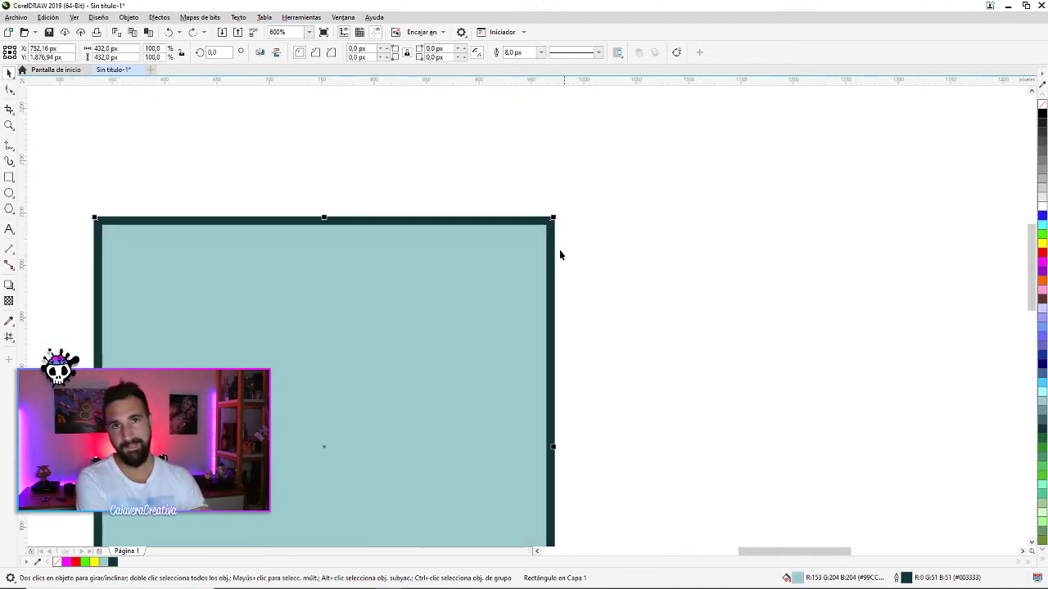
left_click_drag(560, 255, 627, 216)
scroll(629, 214, "down", 1)
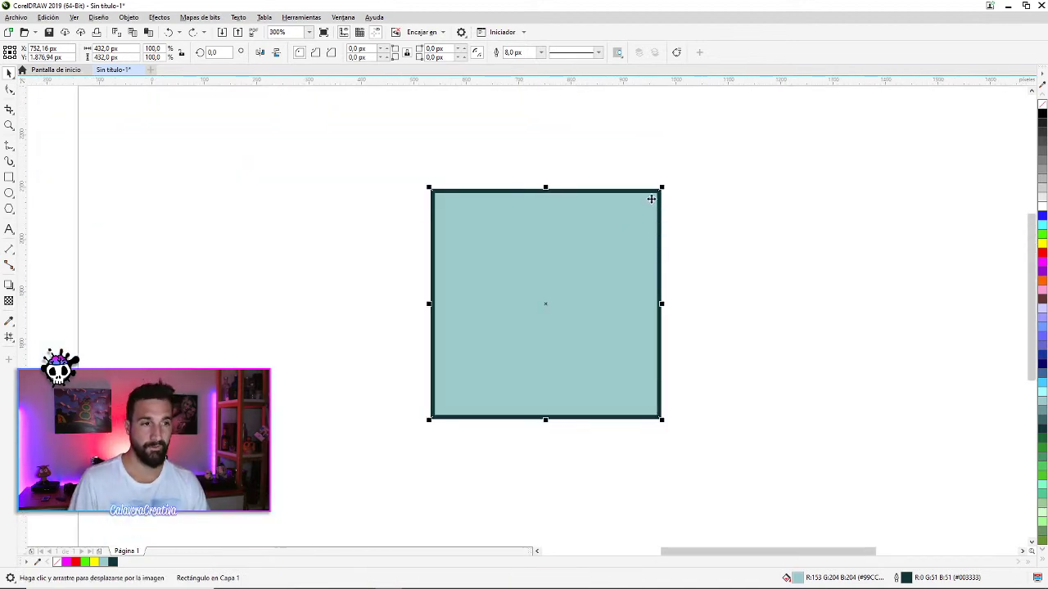
left_click(540, 52)
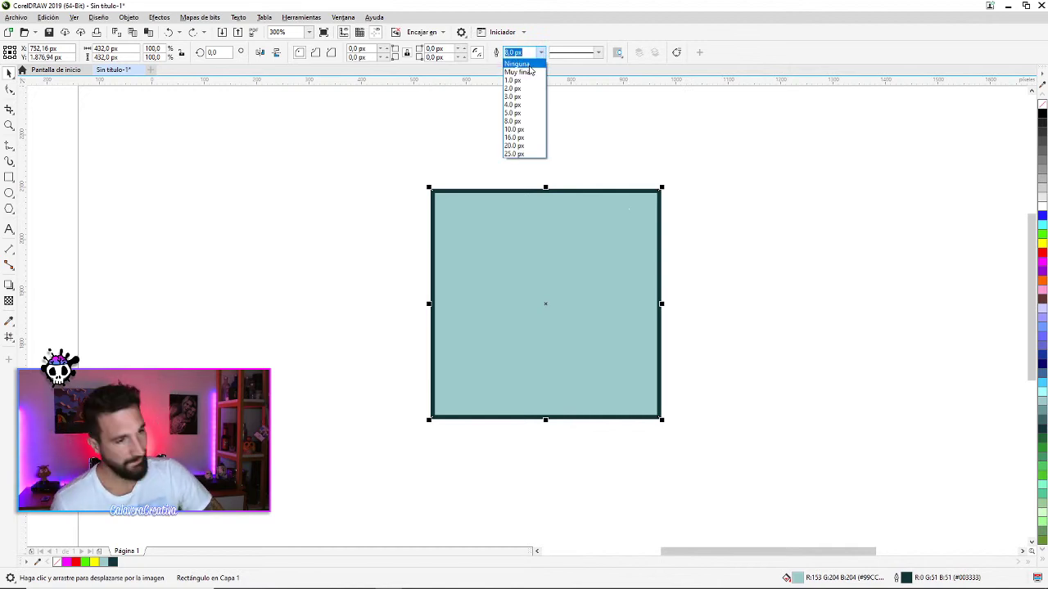
left_click(528, 65)
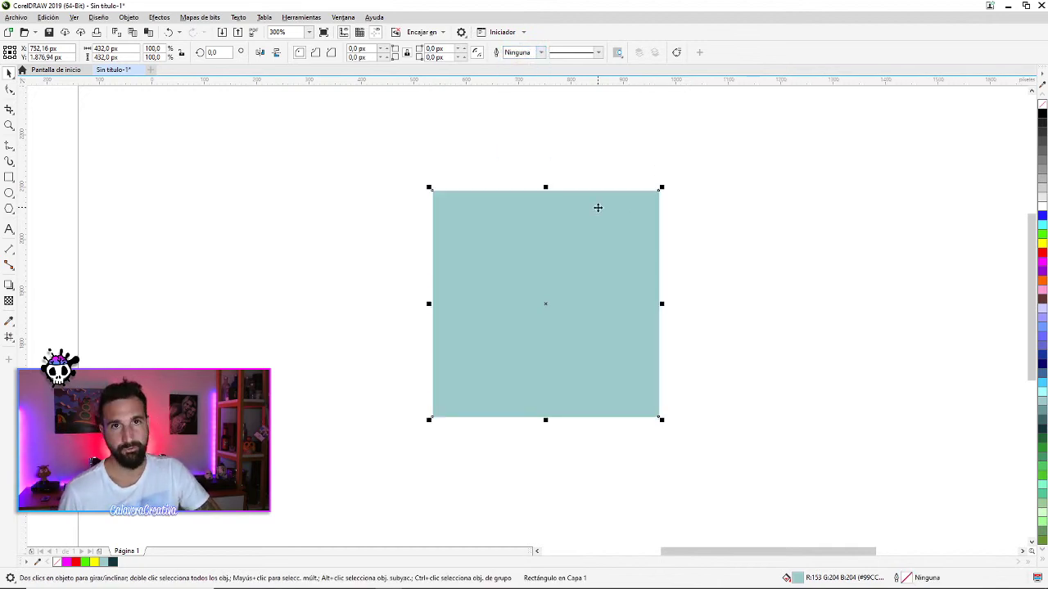
Place a slightly larger copy, about 450 × 450 px, behind the square as a #336666 border and remove it again
left_click_drag(662, 185, 670, 181)
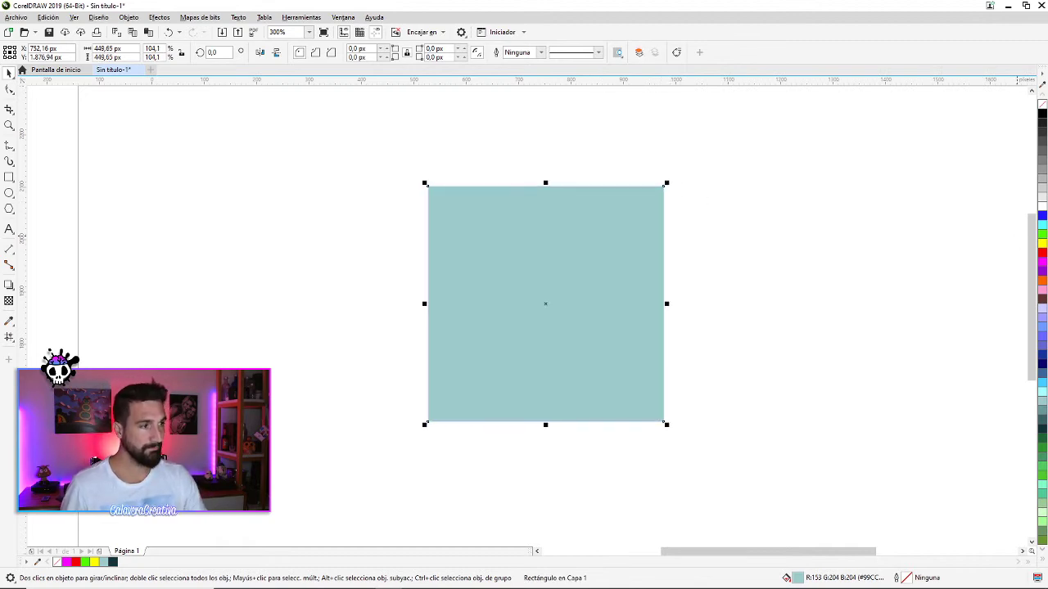
right_click(1042, 427)
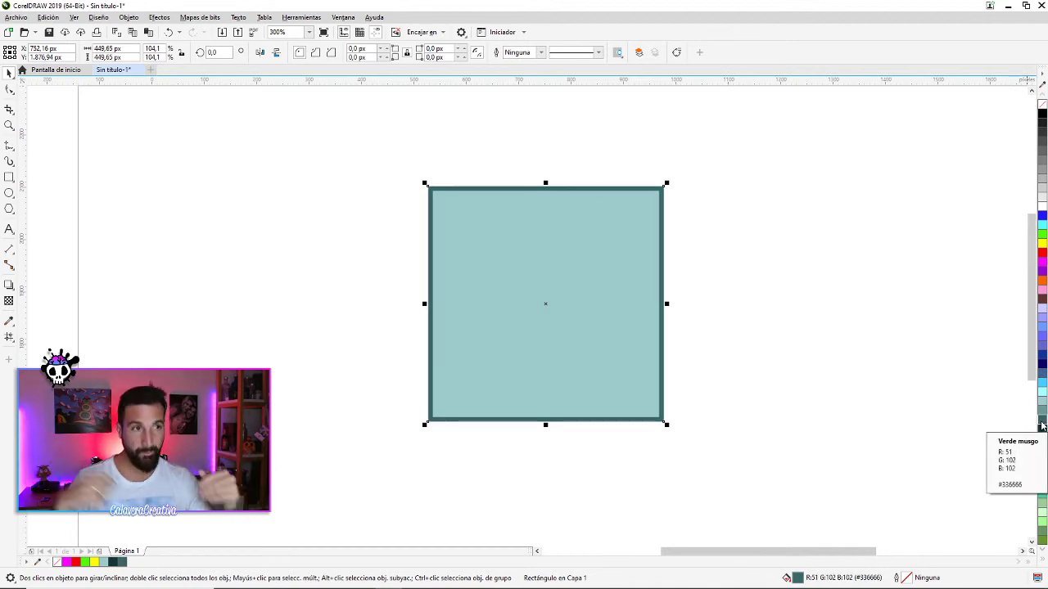
left_click(958, 416)
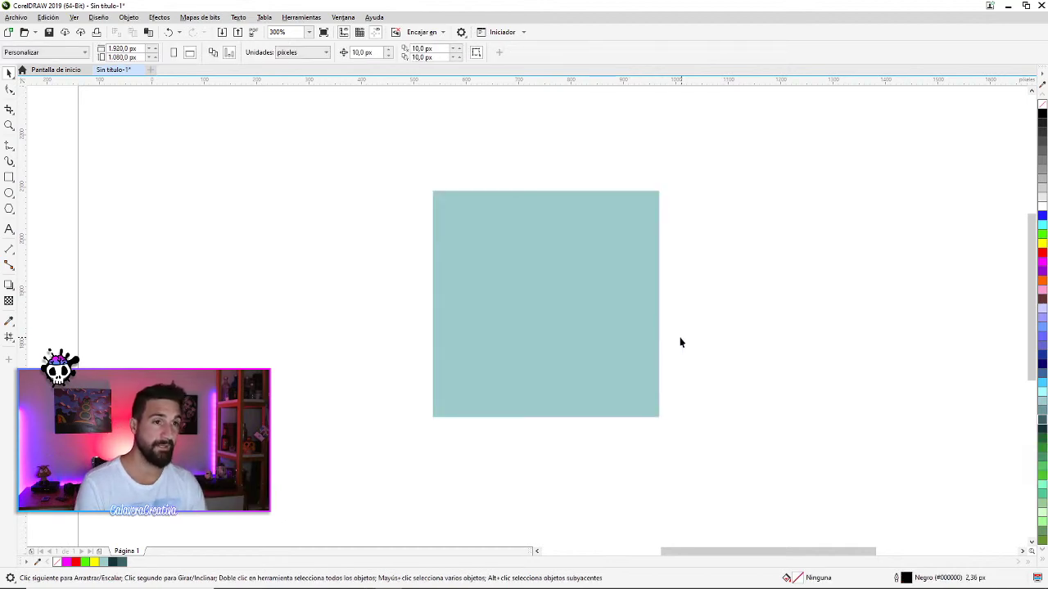
Try a 4 px outline on the square with dashed and dotted line styles, and remove the outline again
left_click(582, 222)
left_click(541, 52)
left_click(530, 104)
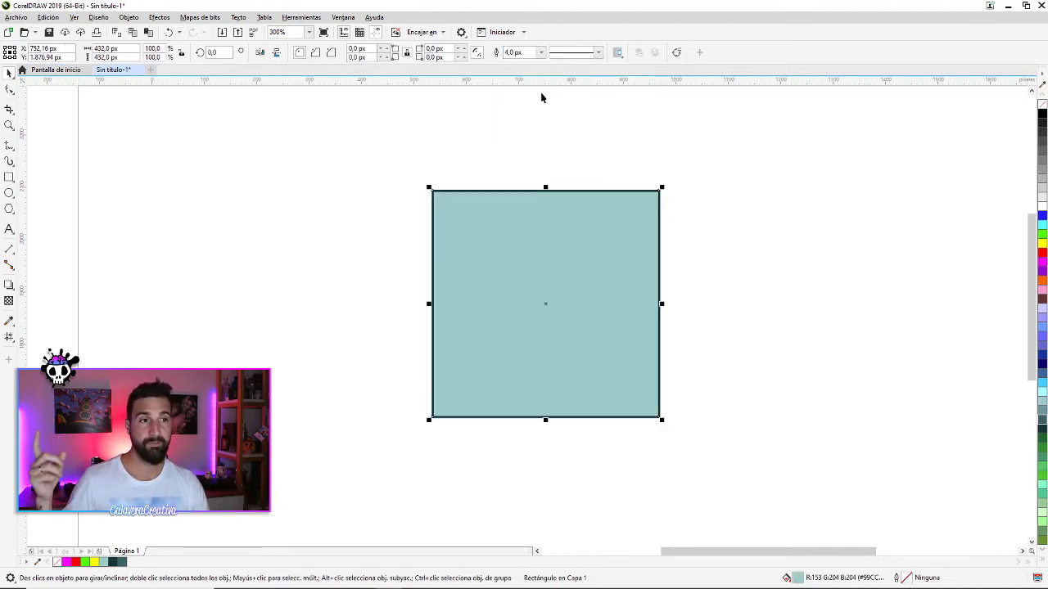
left_click(598, 53)
left_click(586, 125)
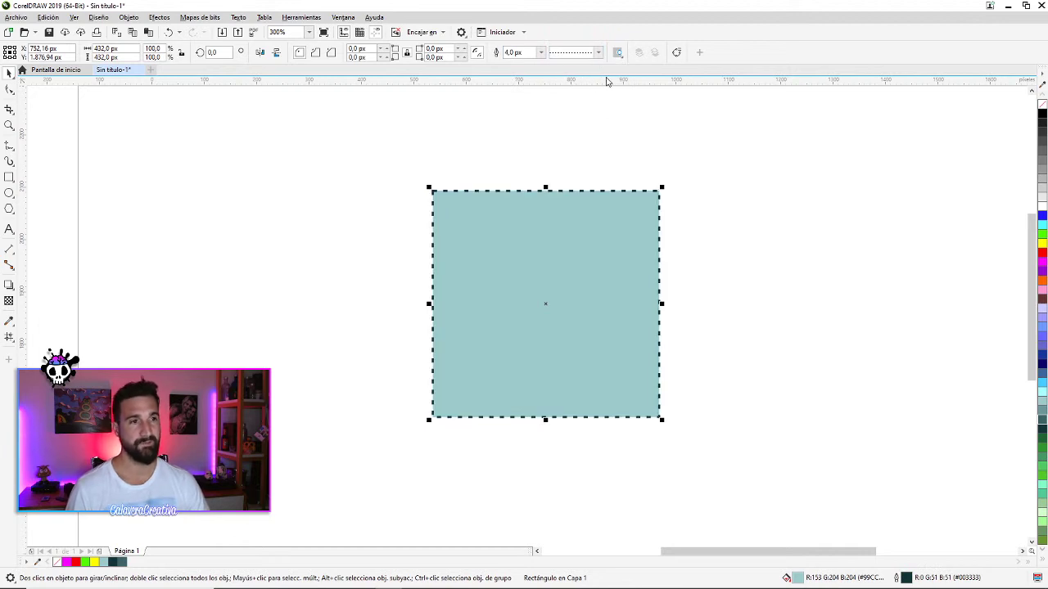
left_click(598, 52)
left_click(587, 131)
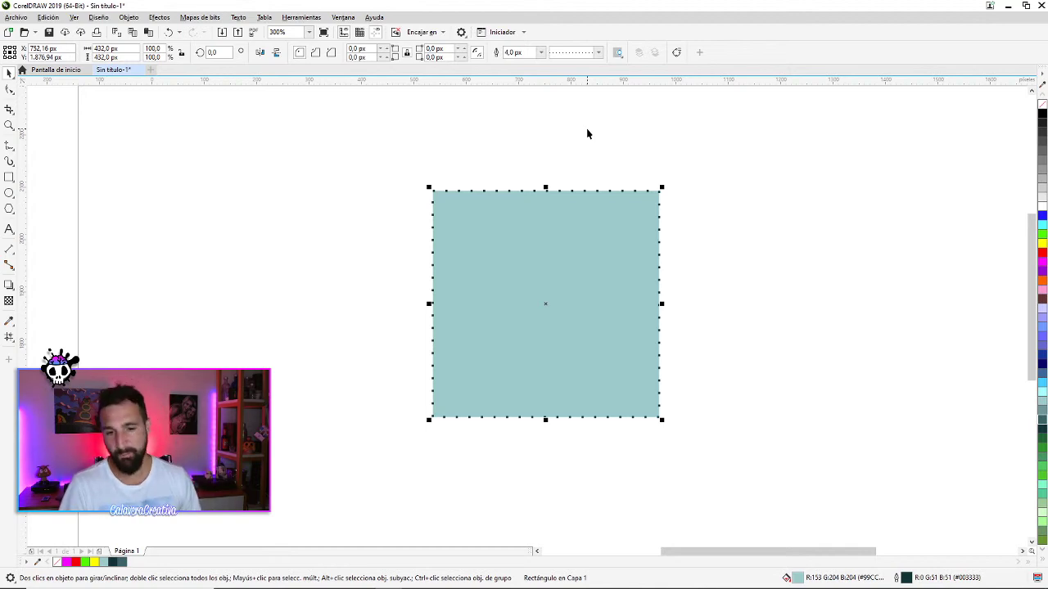
left_click(540, 52)
left_click(521, 60)
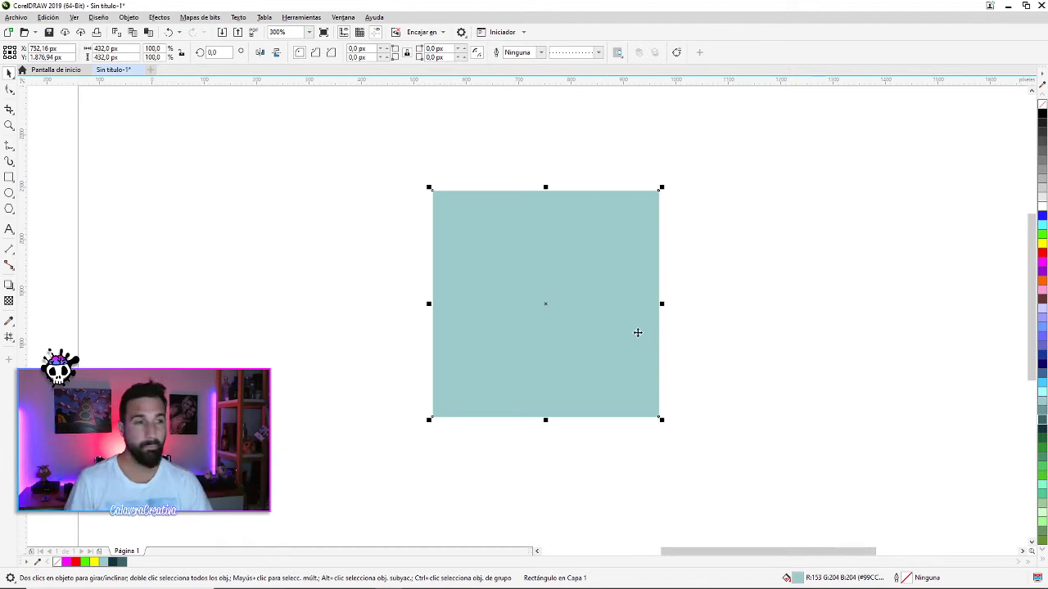
Duplicate the square so the copy overlaps its right side, and fill the copy with dark green (#003333)
left_click_drag(510, 297, 713, 287)
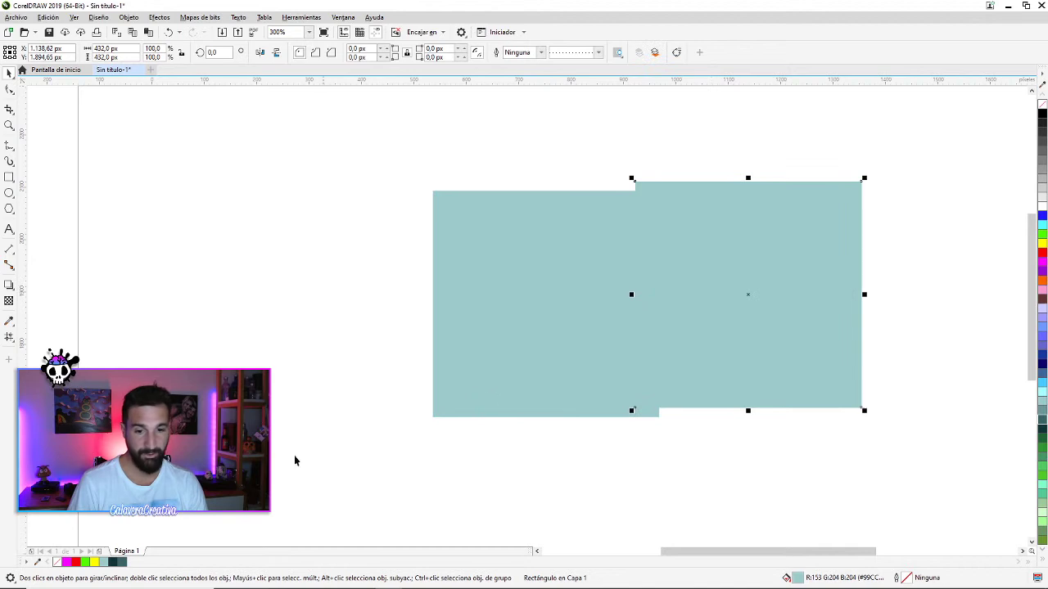
left_click(113, 563)
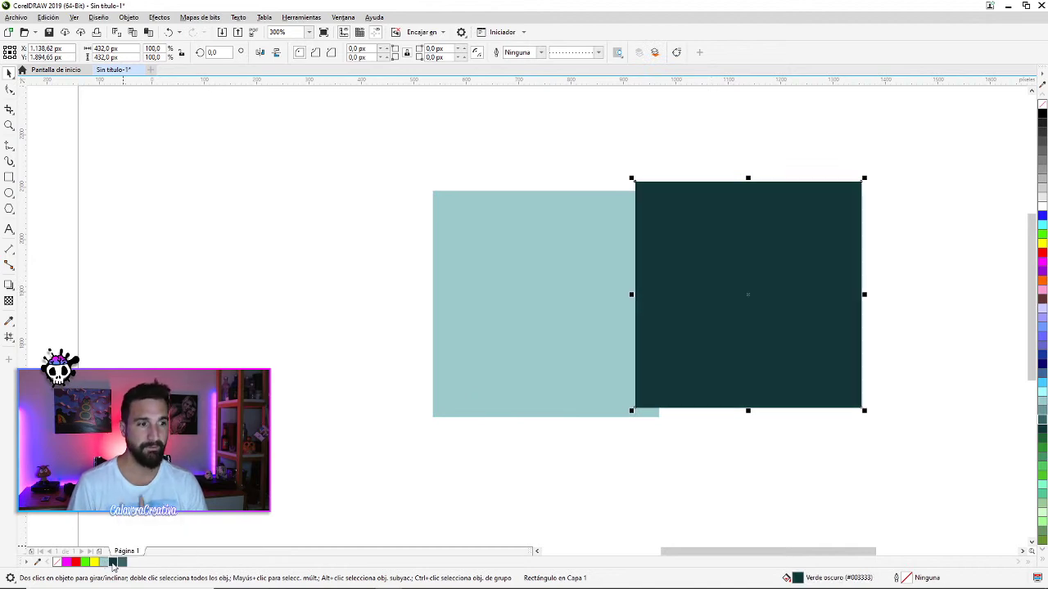
Recolour the overlapping copy light teal and delete it, and move the remaining square toward the page's left edge
left_click(104, 563)
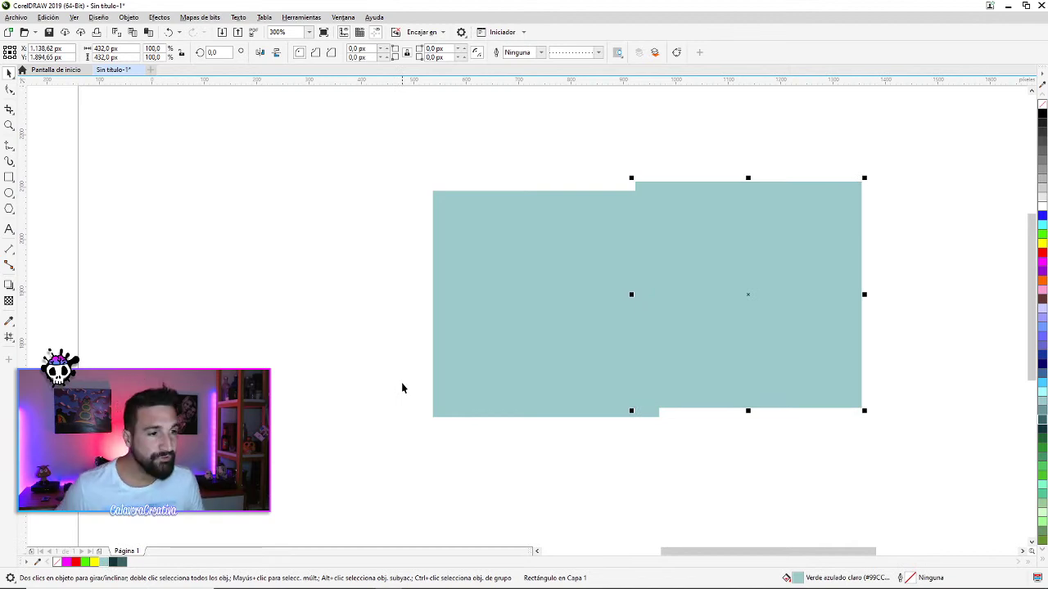
key("Delete")
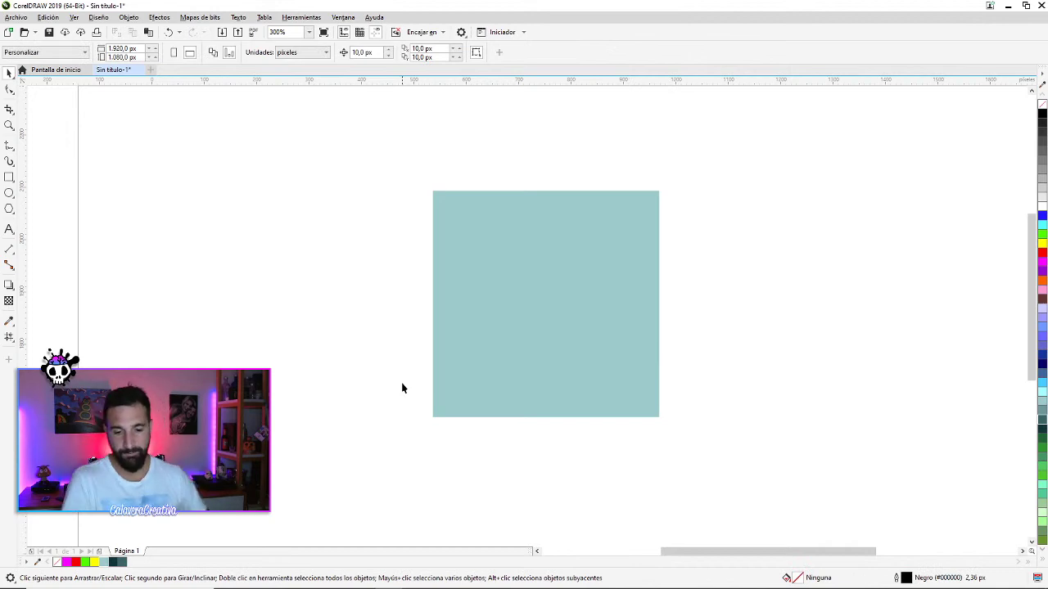
left_click(592, 280)
left_click_drag(592, 280, 333, 268)
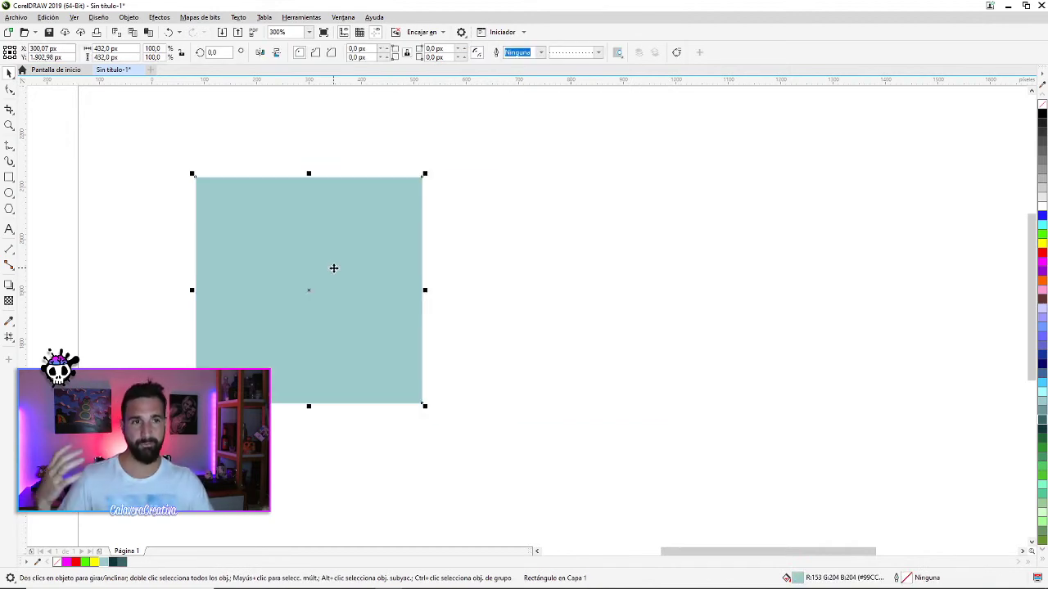
Enlarge the light teal square proportionally to about 517 × 517 px and move it back toward the middle of the page
key("p")
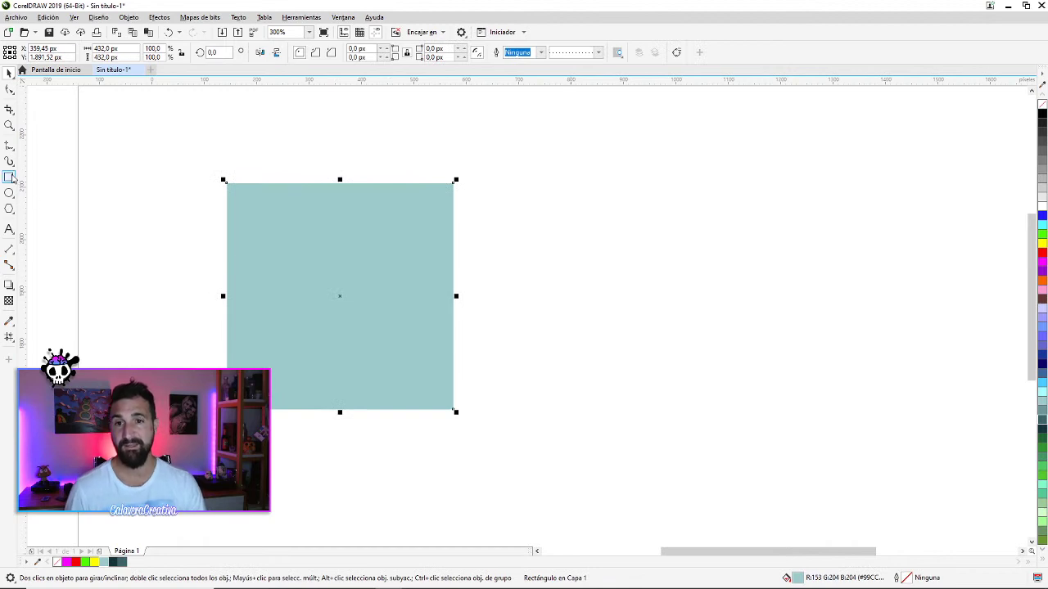
left_click_drag(325, 238, 347, 240)
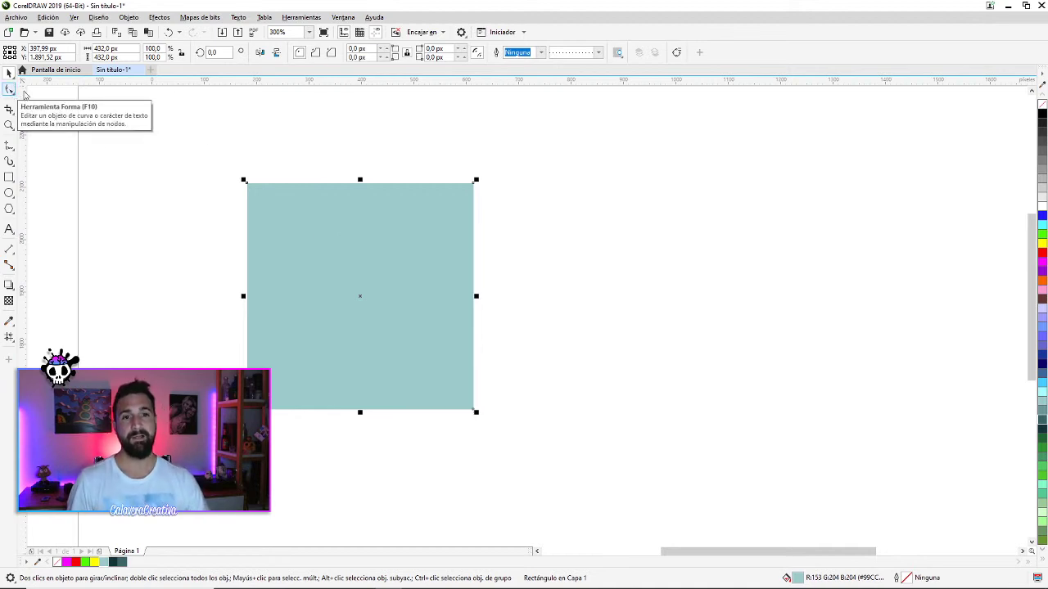
left_click_drag(476, 179, 519, 135)
left_click_drag(398, 230, 587, 247)
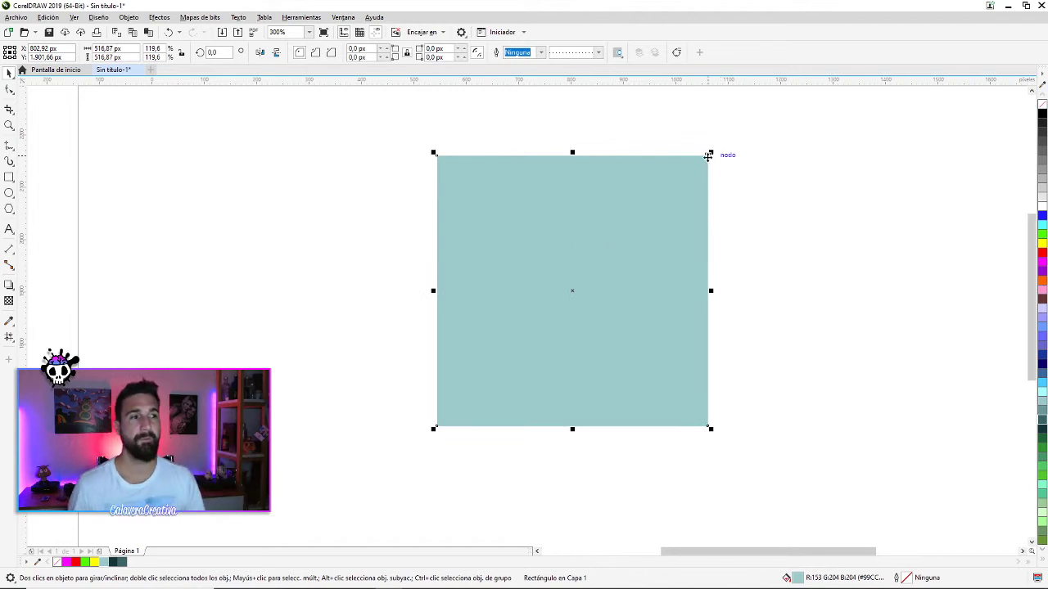
Try rounding the square's corners to about 40 px with the Shape tool, undo it, and convert the square to curves
left_click(9, 90)
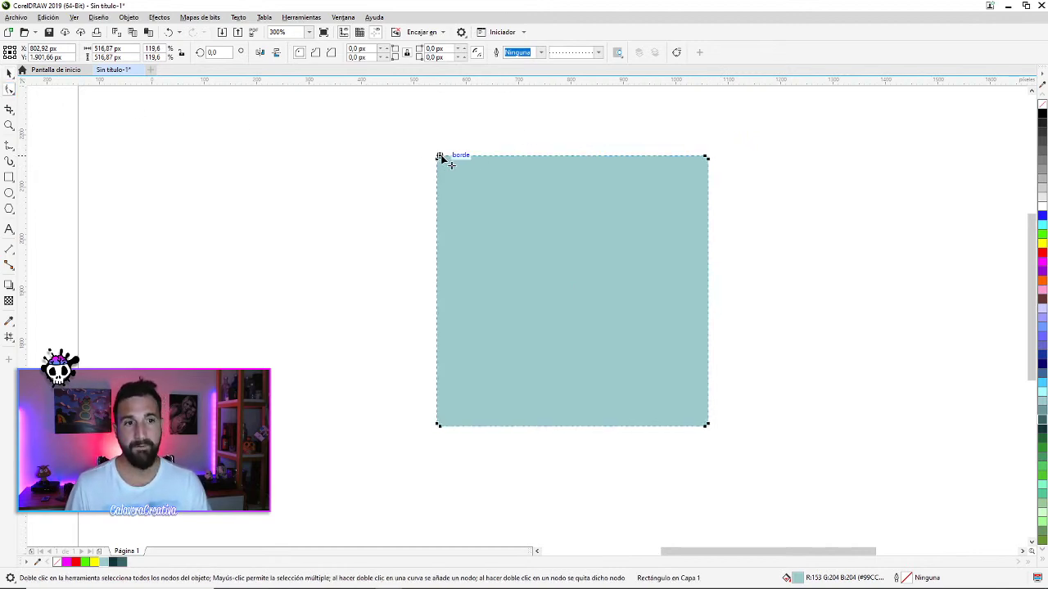
left_click_drag(442, 159, 458, 160)
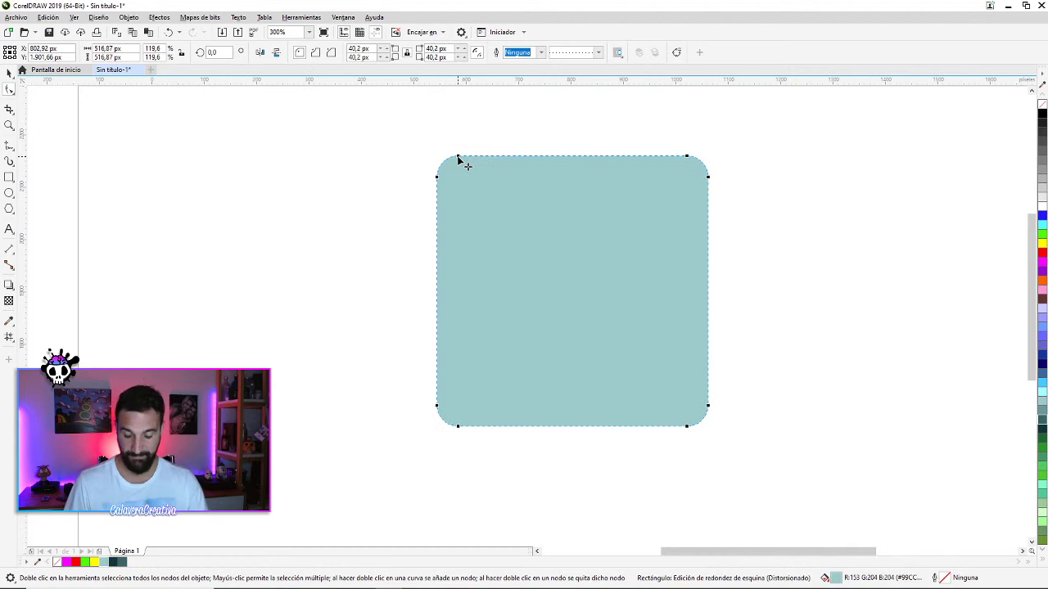
key("ctrl+z")
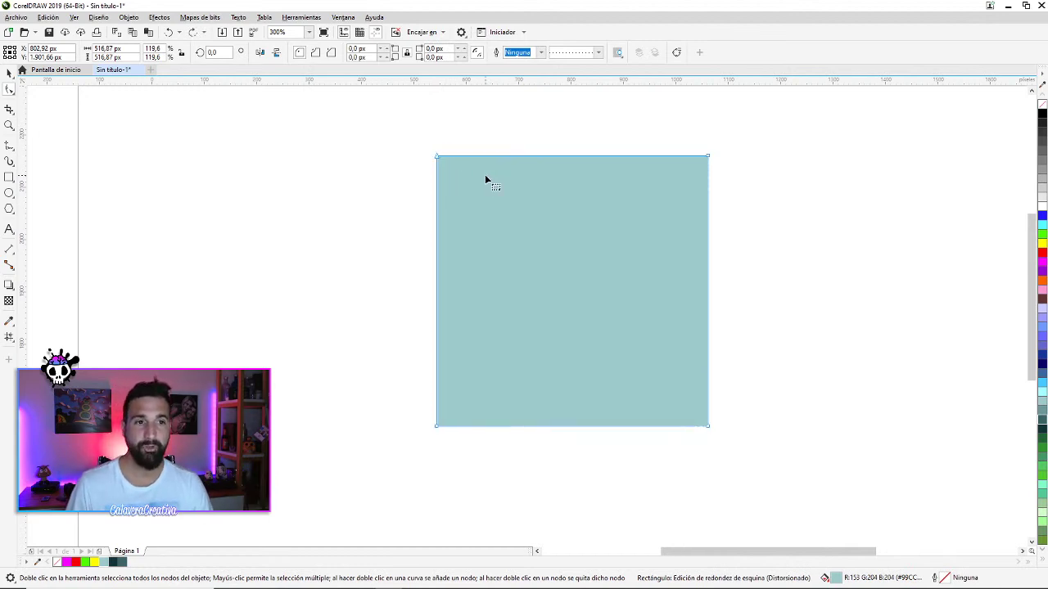
key("ctrl+q")
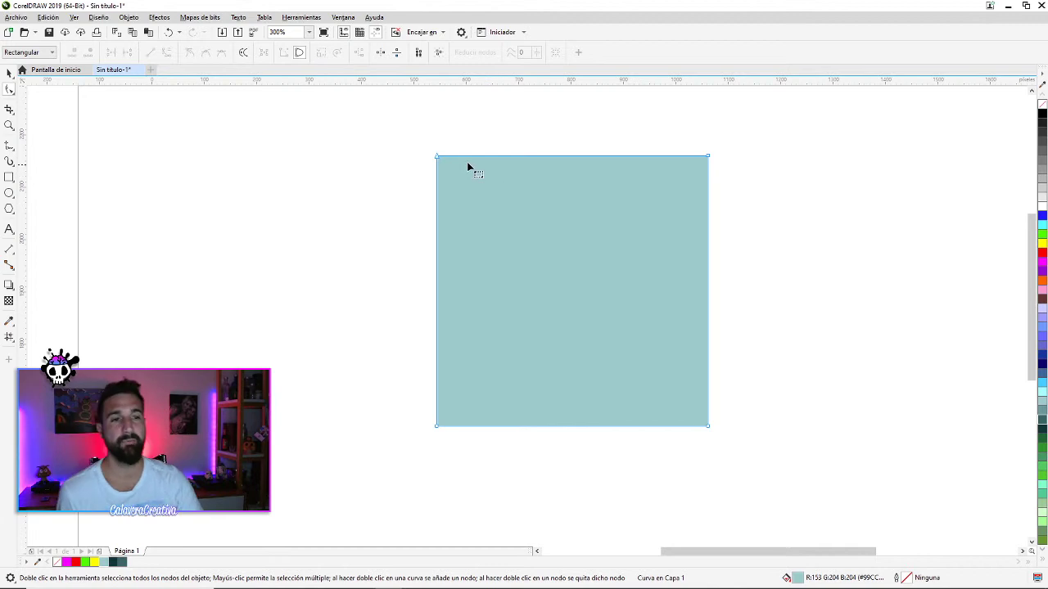
Move the square's upper-left, lower-right and upper-right nodes to distort it into an irregular four-sided shape
left_click_drag(437, 158, 538, 229)
scroll(545, 234, "up", 4)
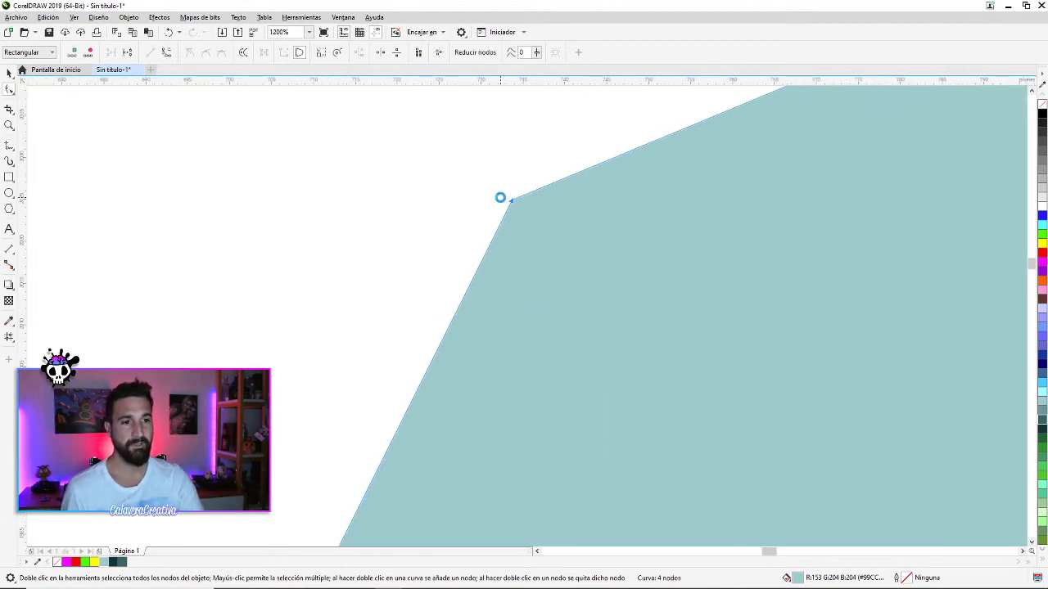
key("h")
left_click_drag(543, 211, 612, 256)
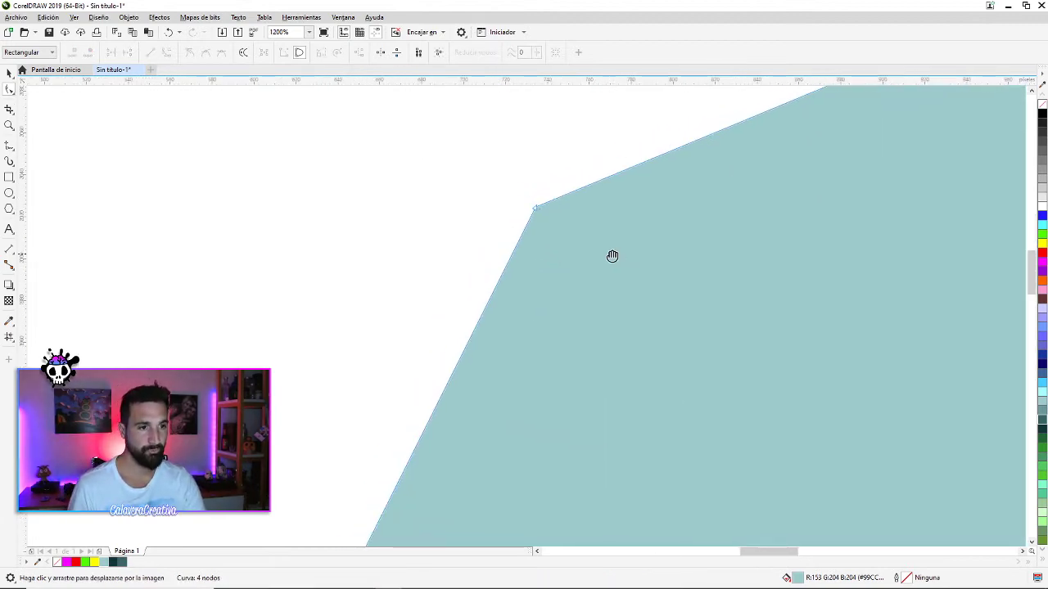
scroll(440, 245, "down", 4)
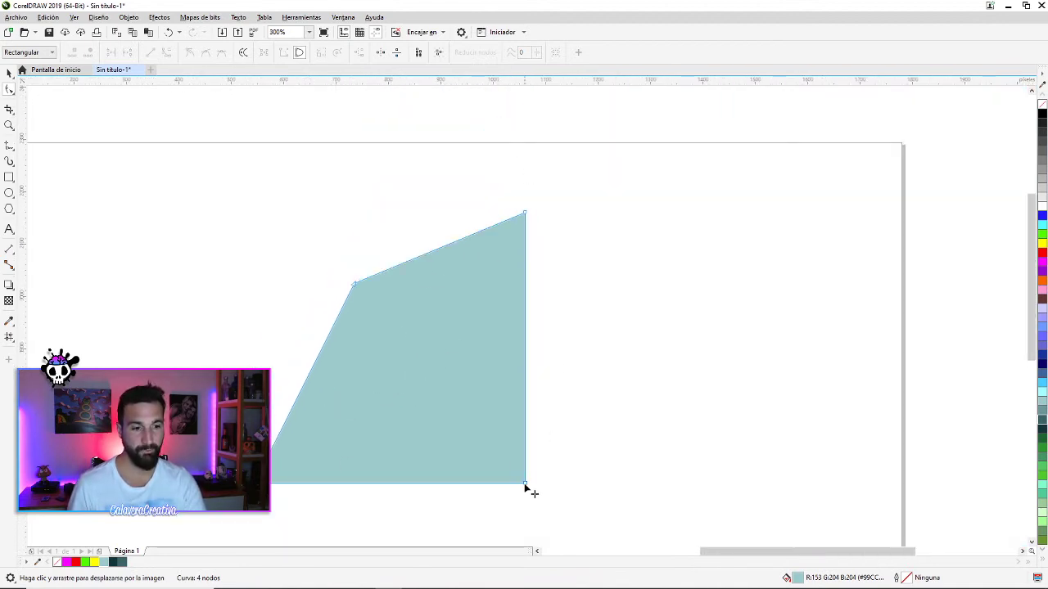
left_click_drag(525, 484, 634, 371)
left_click_drag(525, 215, 475, 270)
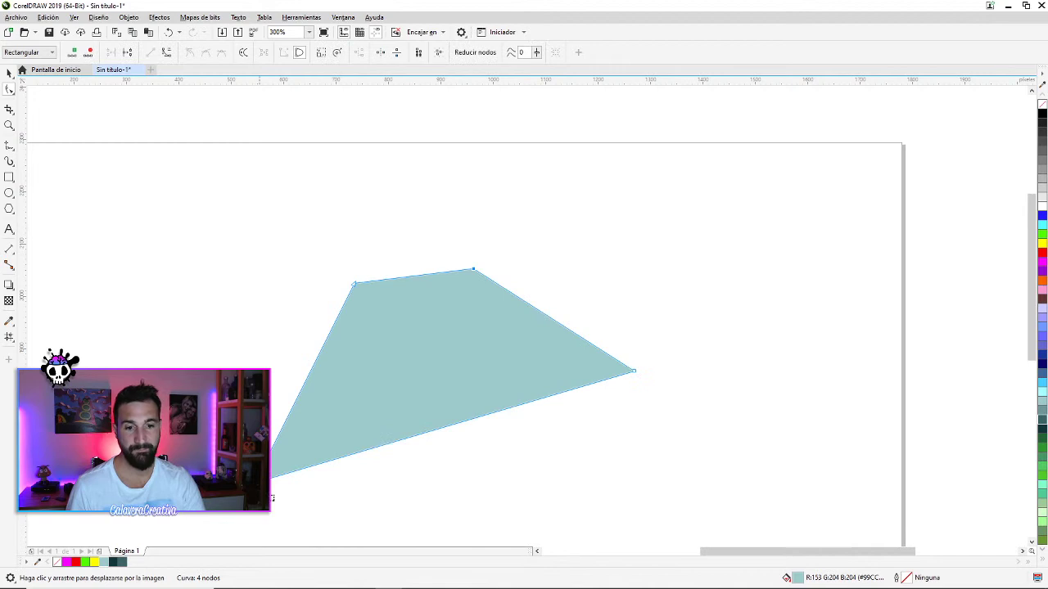
Move the shape's lower-left node inward to make the left side steeper, and examine that edge at high magnification
scroll(360, 334, "up", 2)
scroll(359, 328, "up", 5)
left_click_drag(125, 272, 454, 281)
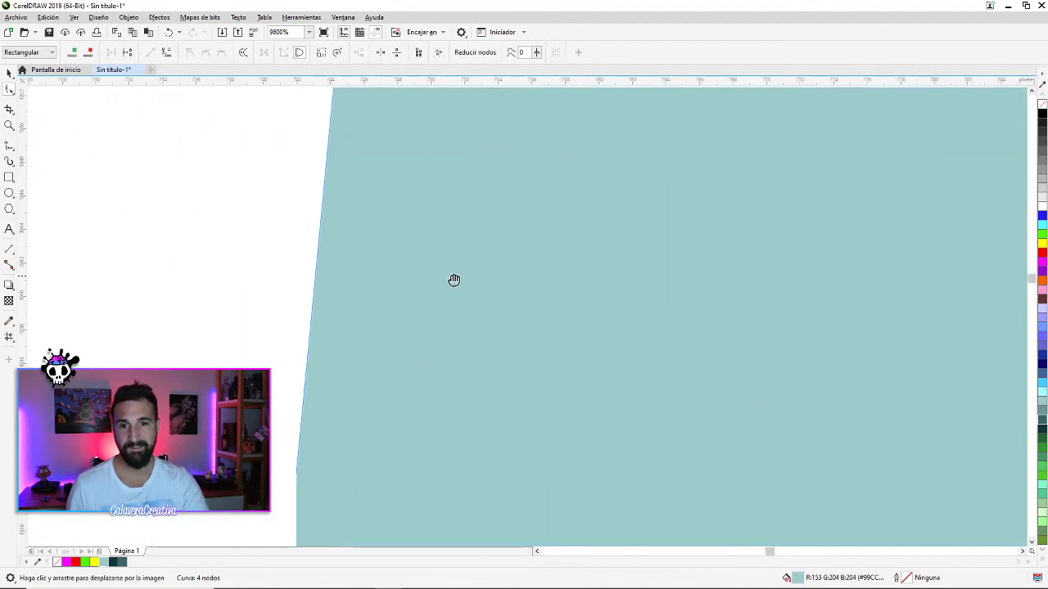
scroll(263, 268, "up", 1)
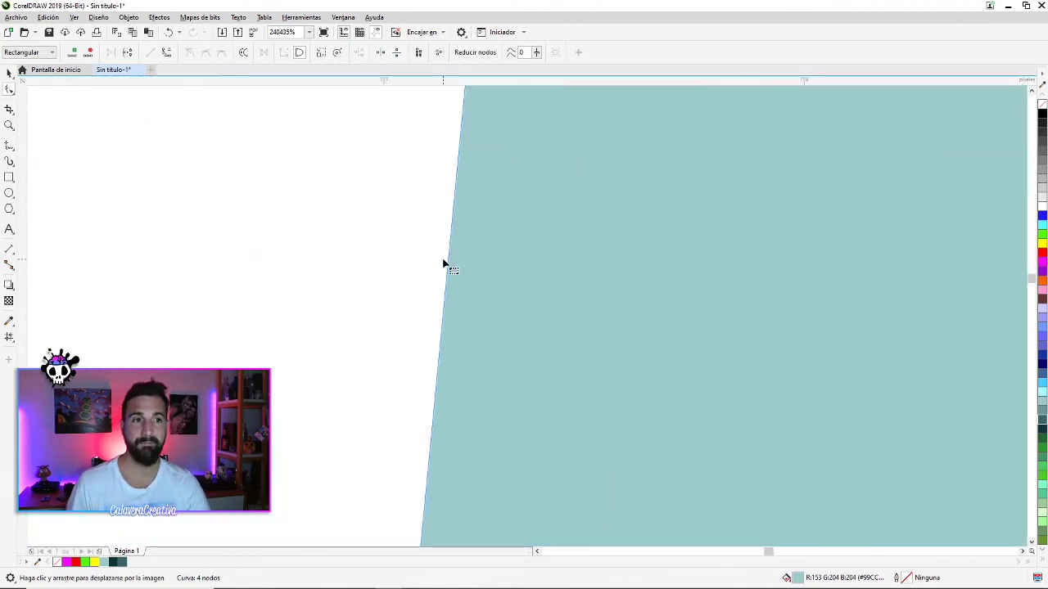
scroll(443, 264, "down", 4)
left_click_drag(538, 264, 402, 297)
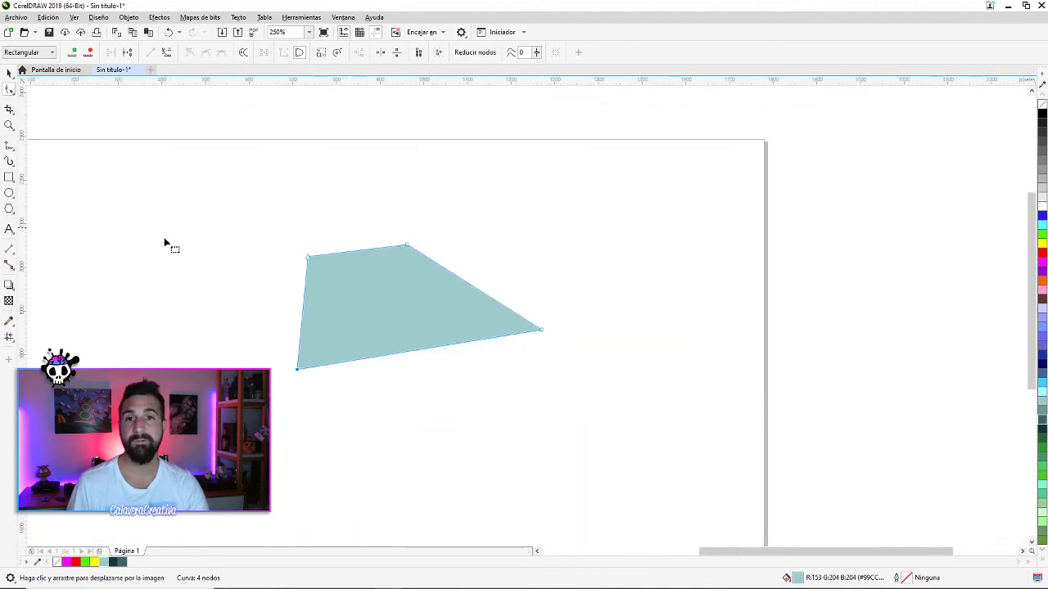
left_click_drag(291, 281, 369, 253)
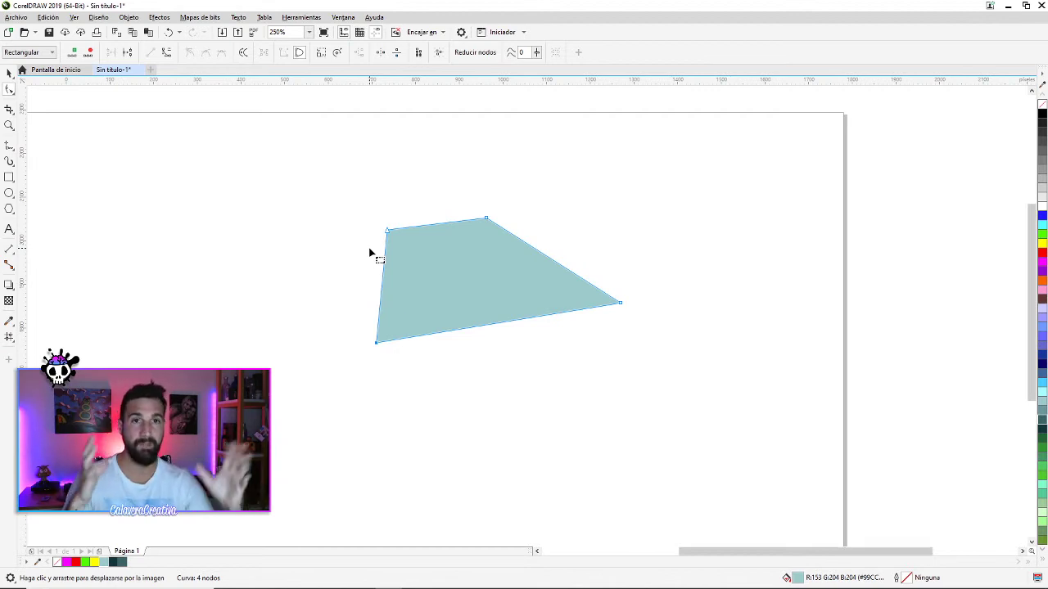
Undo the four node moves to restore the square
key("ctrl+z")
key("ctrl+z")
key("ctrl+z")
key("ctrl+z")
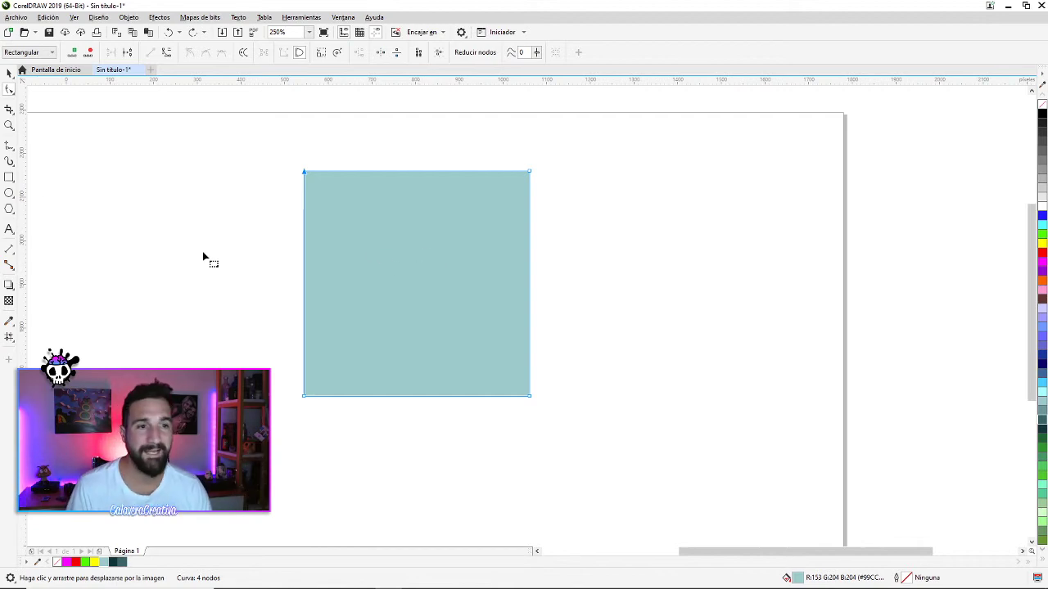
Add a first name in capital letters as artistic text inside the square
left_click(10, 229)
left_click(339, 284)
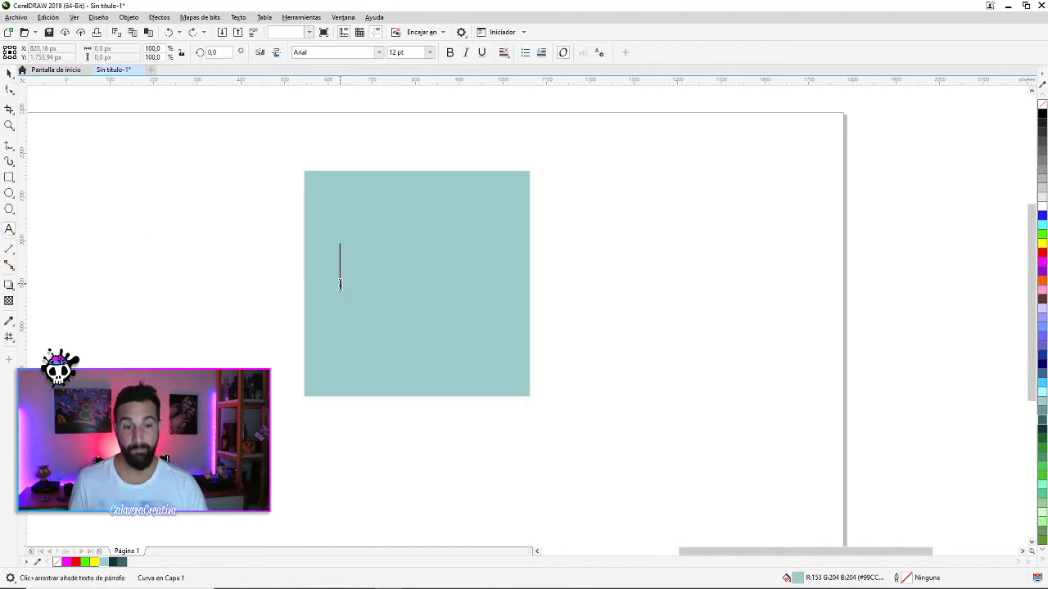
type("LUCAS")
left_click(9, 72)
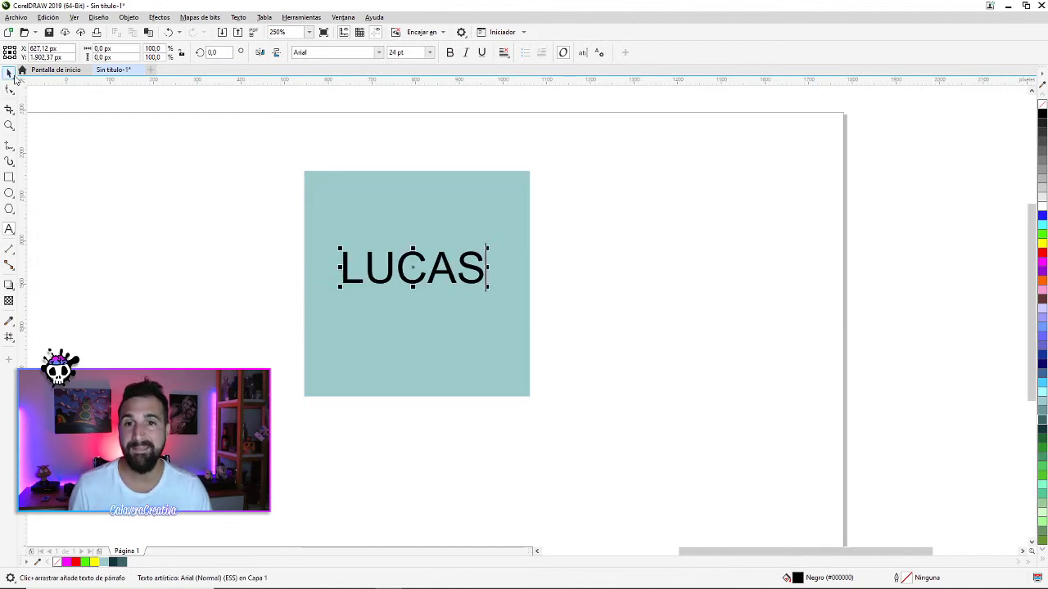
Set the text's font to Impact
left_click(379, 52)
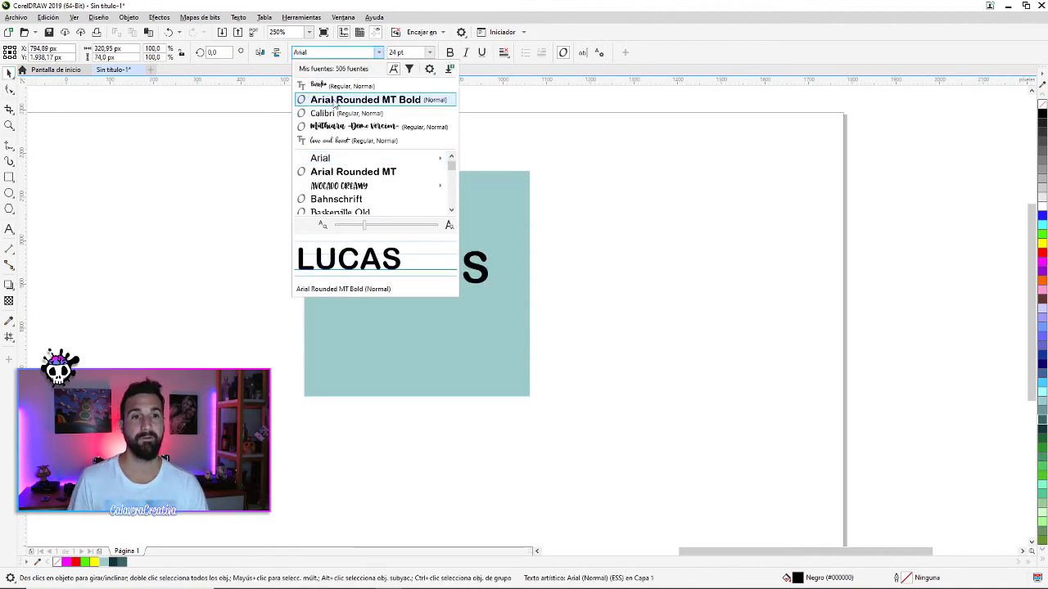
mouse_move(344, 162)
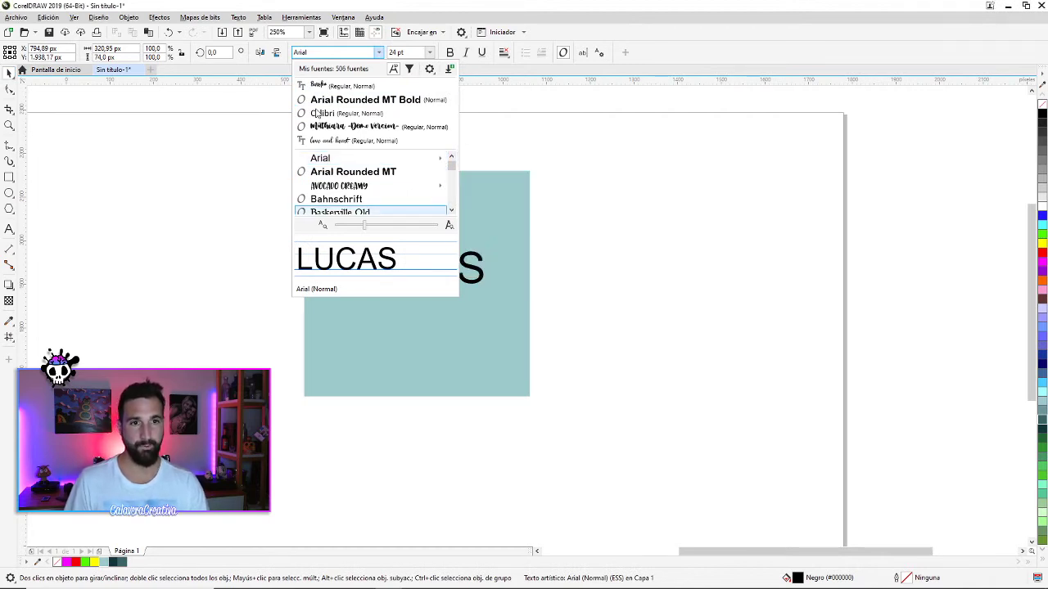
left_click(328, 52)
type("imp")
key("Return")
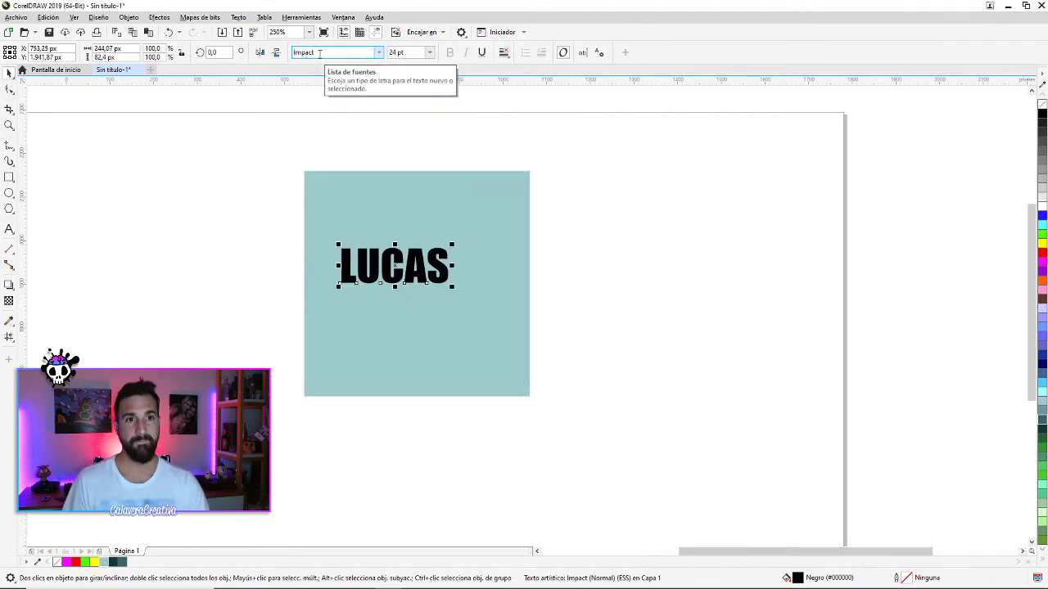
Convert the text to curves and centre it on the square, enlarged to about 475 px wide
key("ctrl+q")
left_click(464, 208, "shift")
key("c")
key("e")
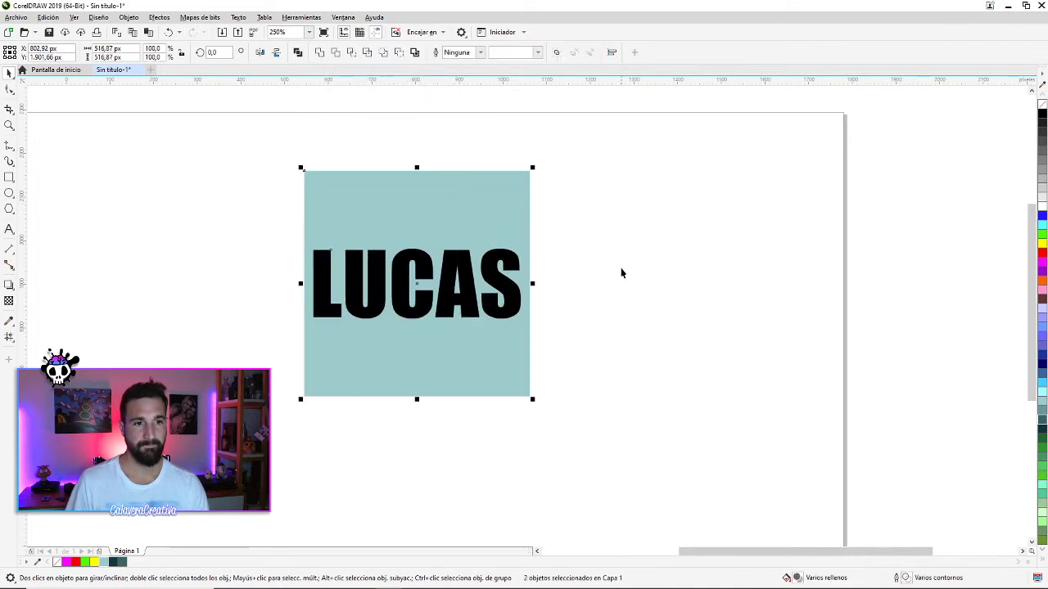
Shorten the right arm of the letter U by moving its top nodes down with the Shape tool
left_click(346, 281)
left_click(8, 88)
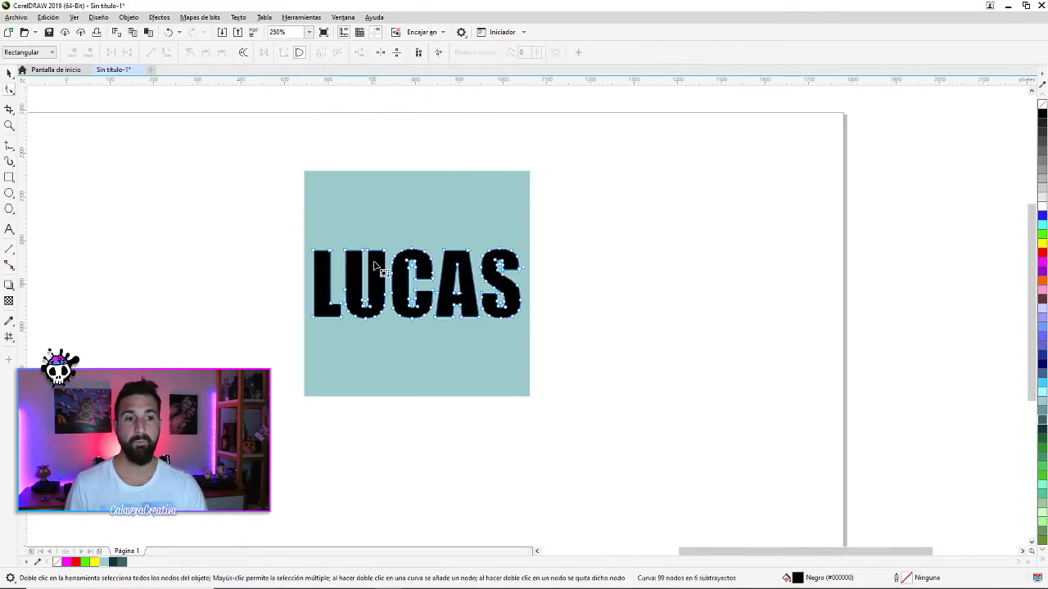
scroll(374, 264, "up", 2)
left_click_drag(356, 237, 509, 272)
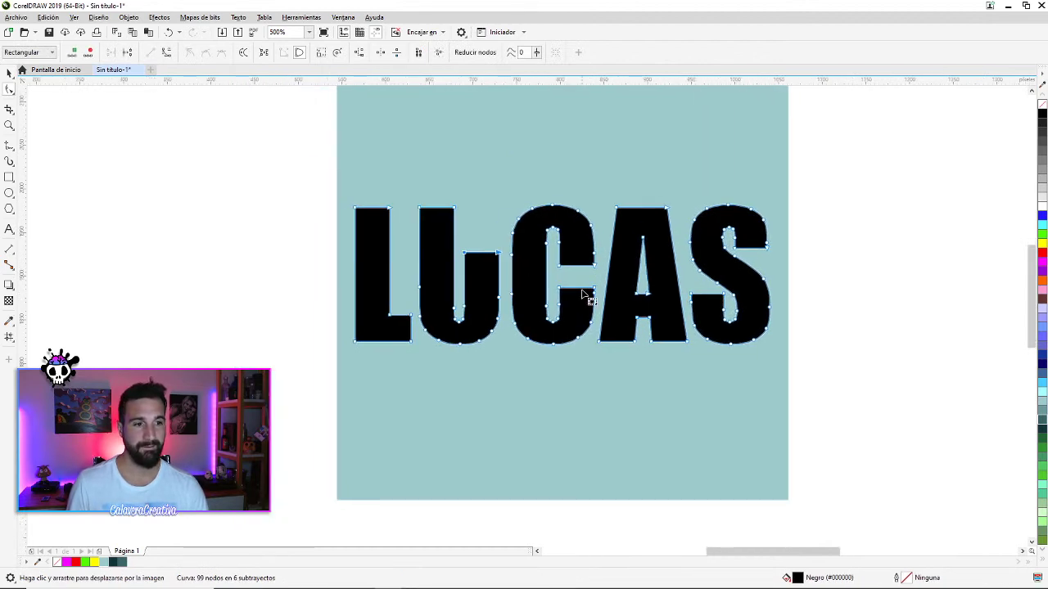
Lengthen the left leg of the letter A by moving its bottom nodes down
scroll(645, 327, "up", 2)
left_click_drag(552, 360, 540, 458)
scroll(557, 422, "down", 2)
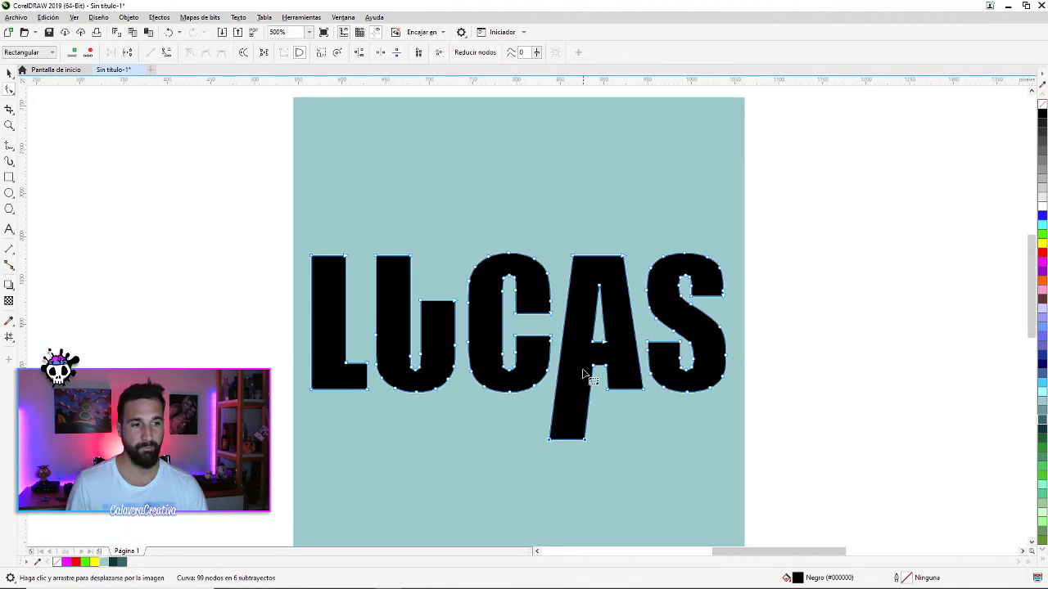
Delete the inner triangle nodes of the letter A so the letter is solid, and deselect the lettering
left_click_drag(583, 350, 624, 277)
key("Delete")
left_click(9, 72)
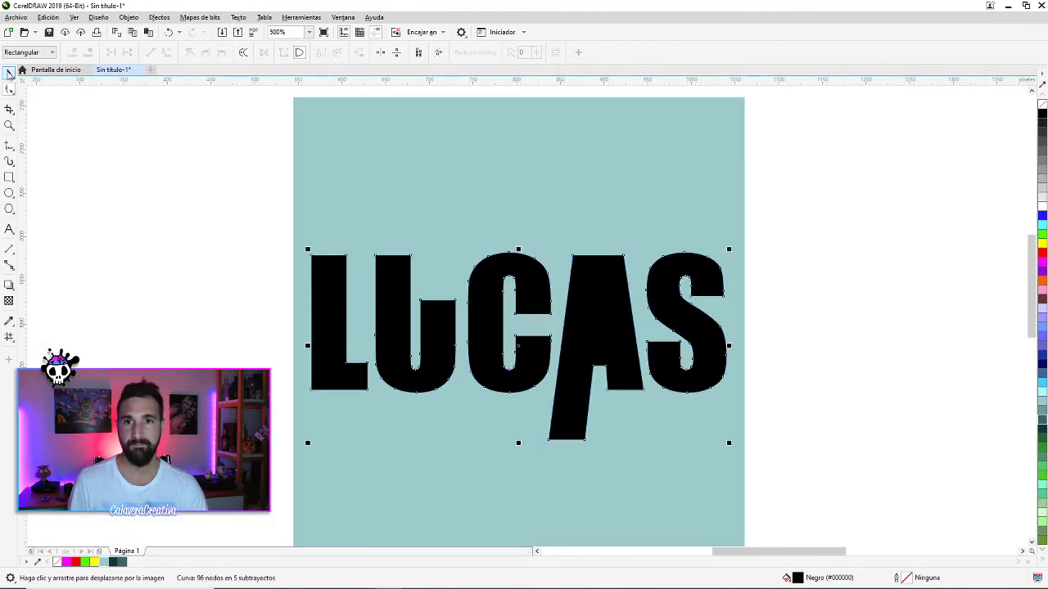
left_click(129, 163)
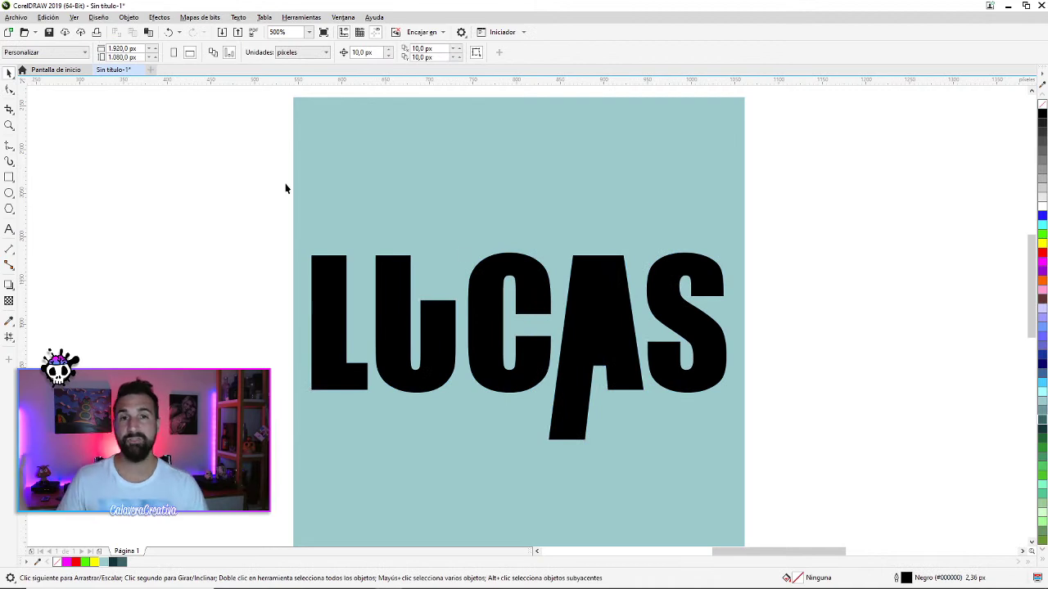
Try green and grey fills on the lettering, and fill it with light cyan (#99FFFF)
scroll(440, 304, "up", 4)
left_click(452, 349)
scroll(452, 350, "down", 4)
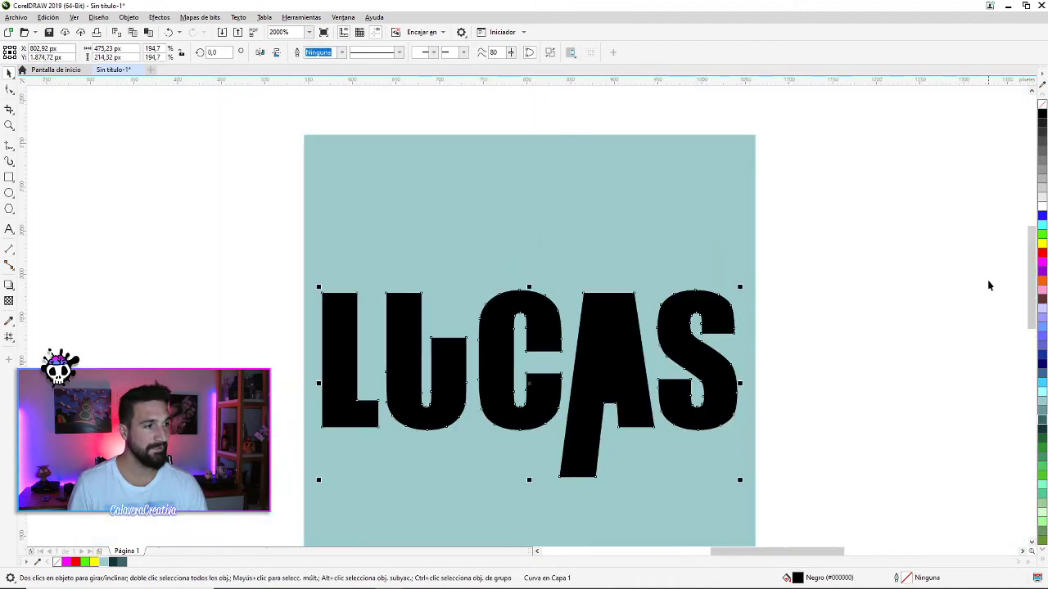
left_click(1041, 236)
left_click(1041, 155)
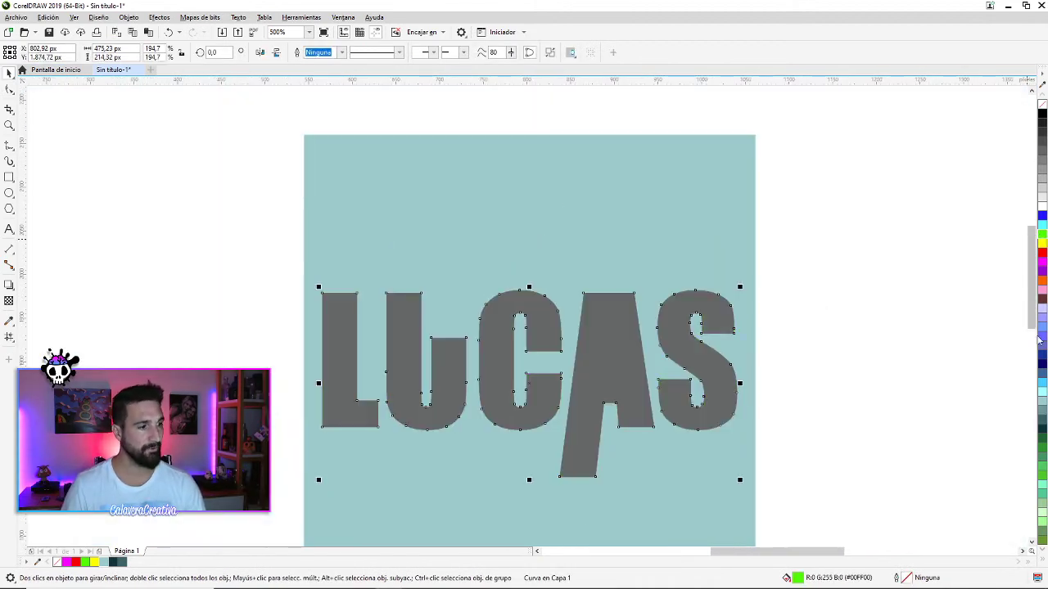
left_click(1041, 387)
Try reducing the lettering's height to about 137 px, and undo the change
scroll(484, 319, "up", 4)
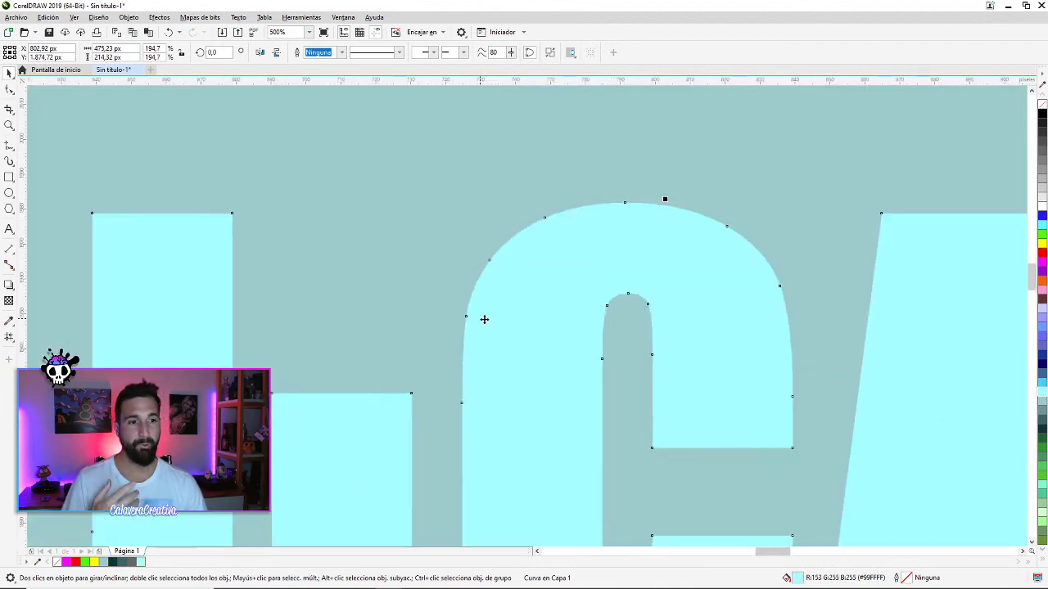
scroll(668, 320, "down", 5)
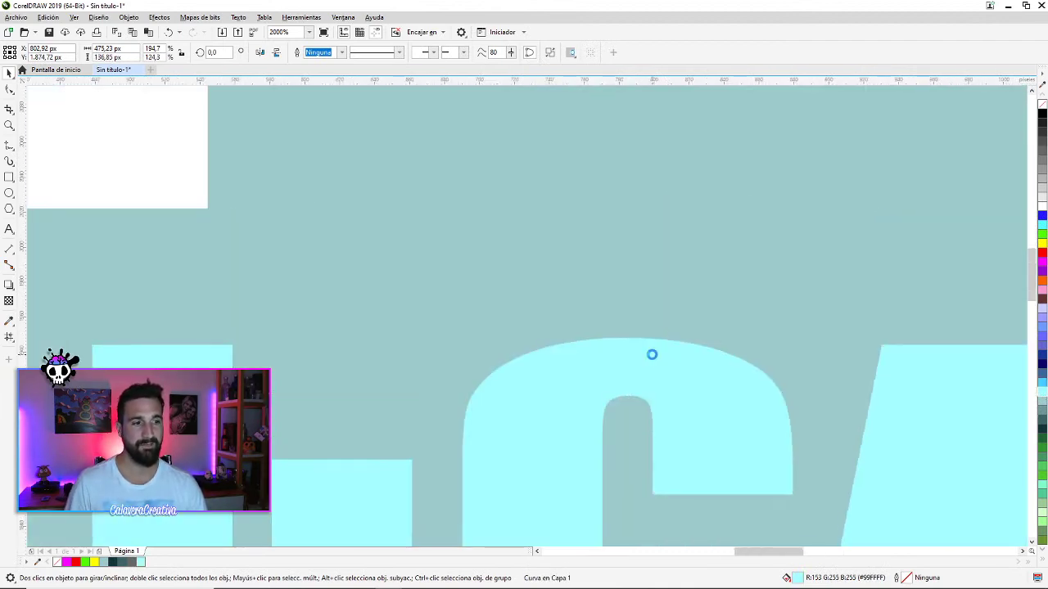
scroll(623, 334, "up", 4)
scroll(663, 327, "down", 2)
left_click_drag(663, 330, 460, 227)
scroll(622, 290, "down", 2)
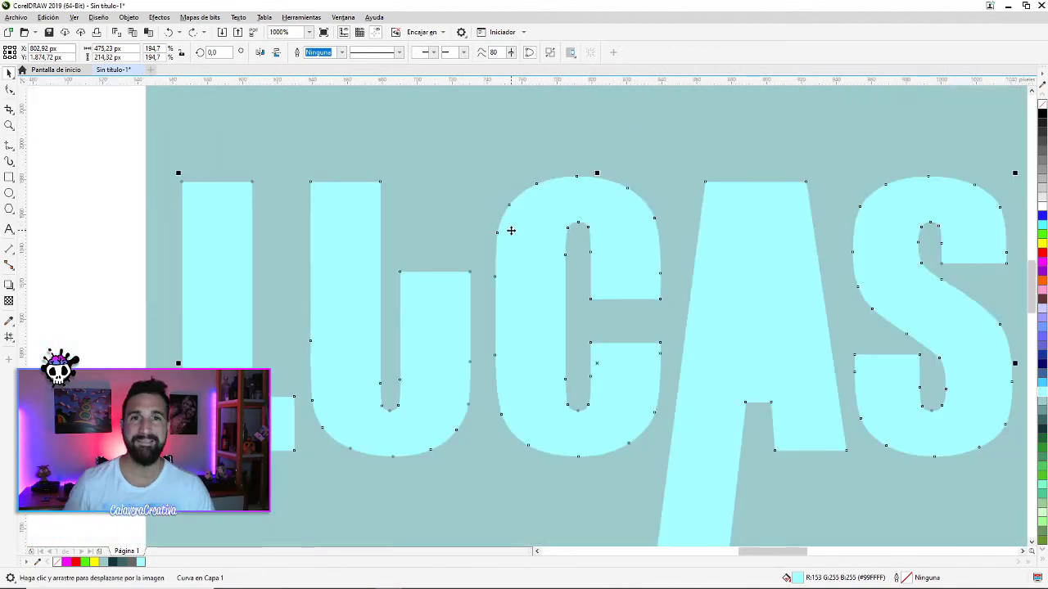
Delete the light cyan lettering from the teal square
scroll(514, 237, "down", 1)
left_click_drag(534, 237, 570, 234)
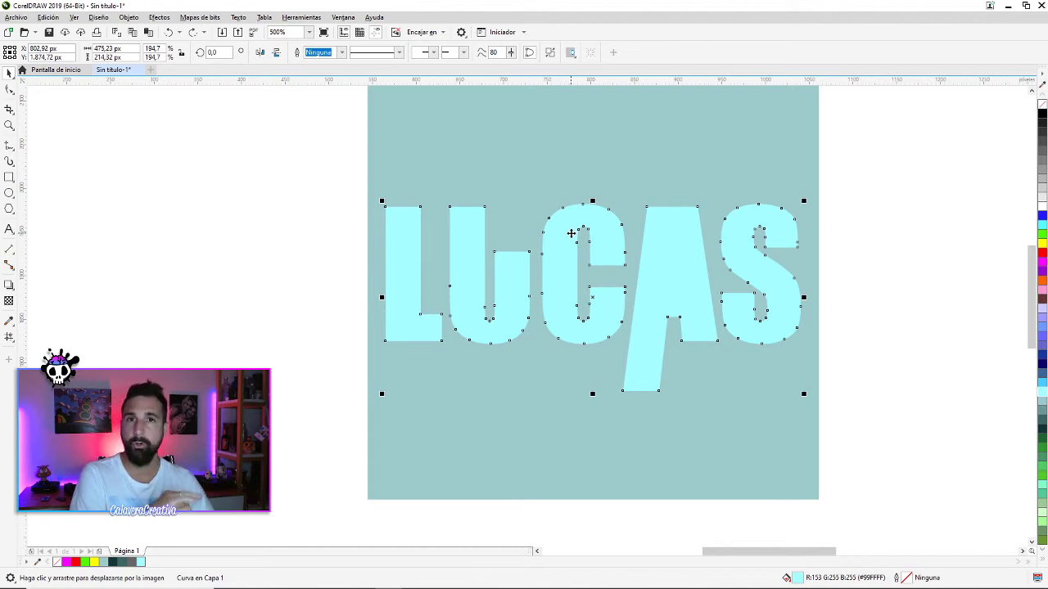
key("Delete")
scroll(571, 233, "down", 2)
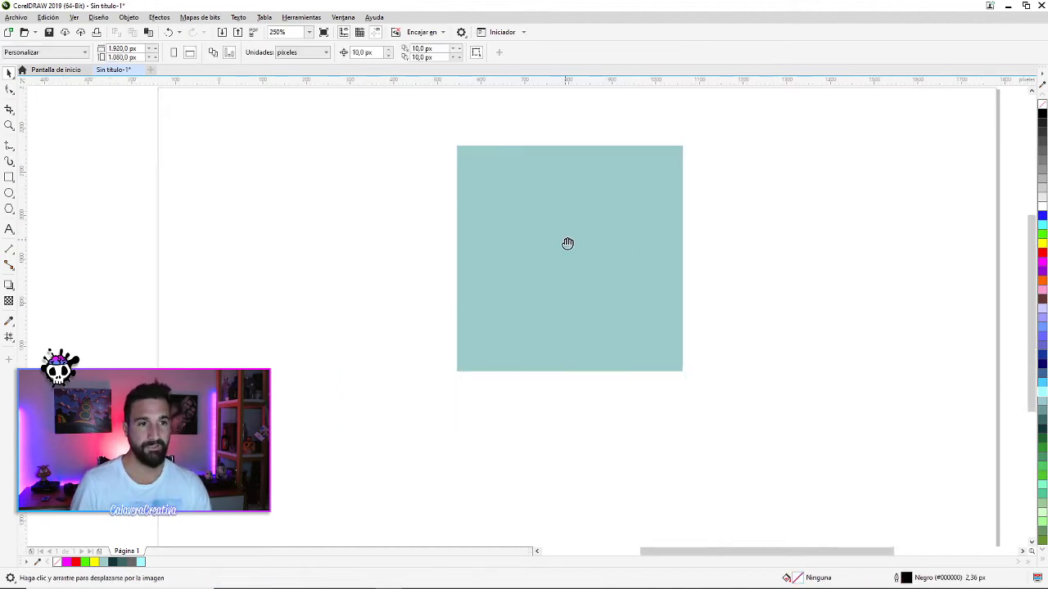
left_click_drag(568, 243, 505, 276)
Draw a 32-point star about 339 px wide overlapping the left edge of the teal square
left_click(494, 273)
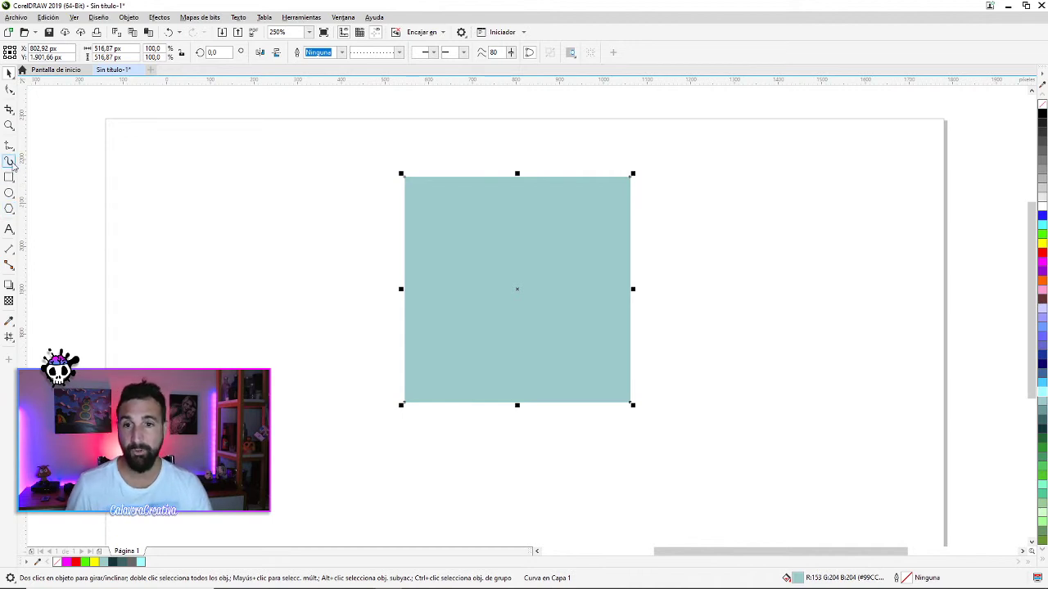
left_click(12, 211)
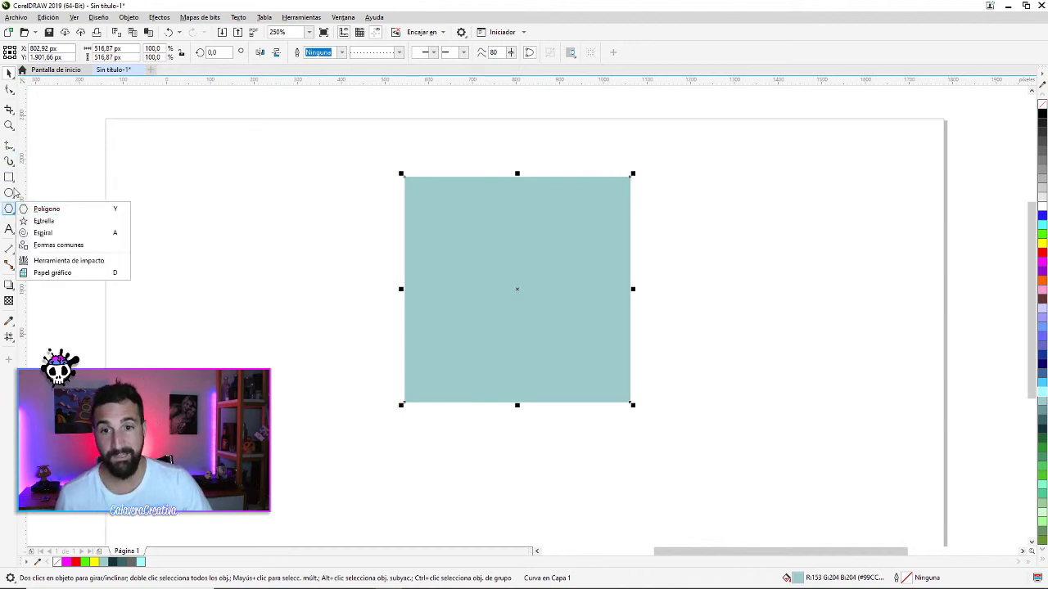
left_click(43, 221)
left_click_drag(331, 219, 430, 323)
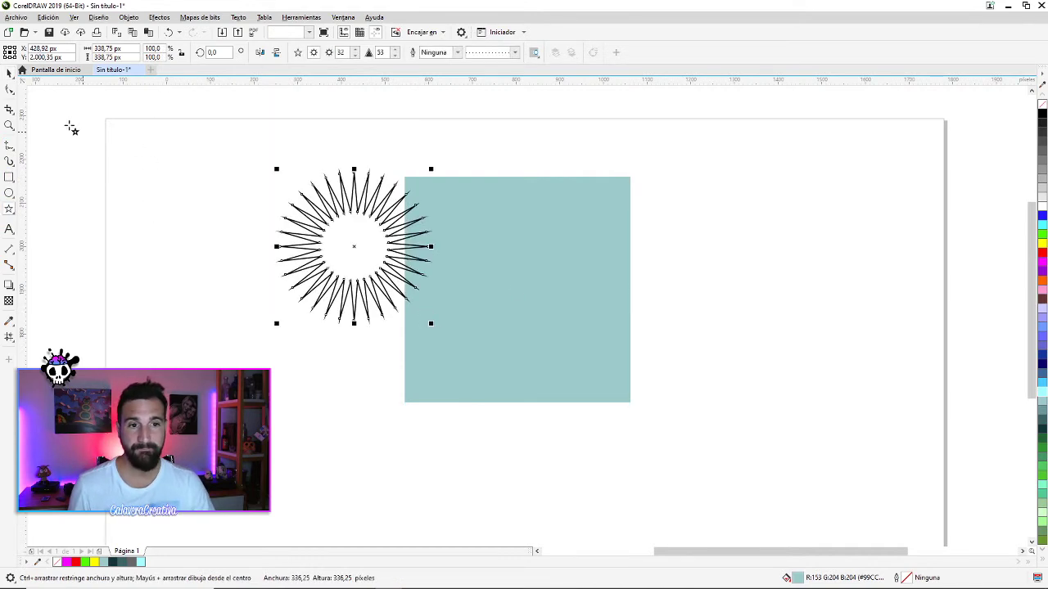
Move the star over the teal square and delete the square so only the star remains
left_click(8, 74)
left_click_drag(350, 247, 464, 302)
left_click(435, 271)
key("Delete")
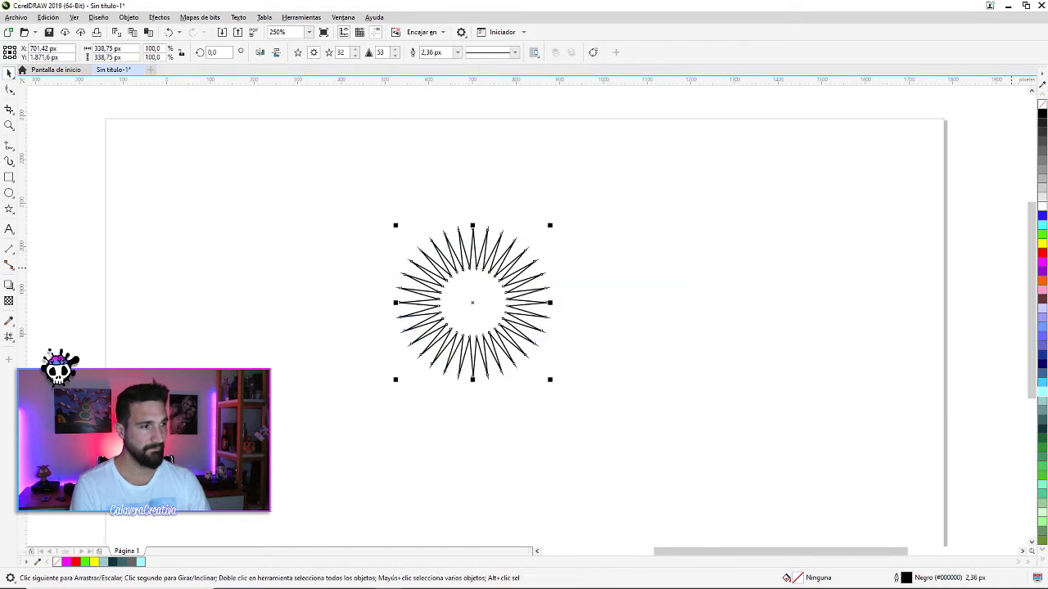
Fill the star with grey-teal (#669999) and remove its outline
left_click(1042, 403)
right_click(1042, 105)
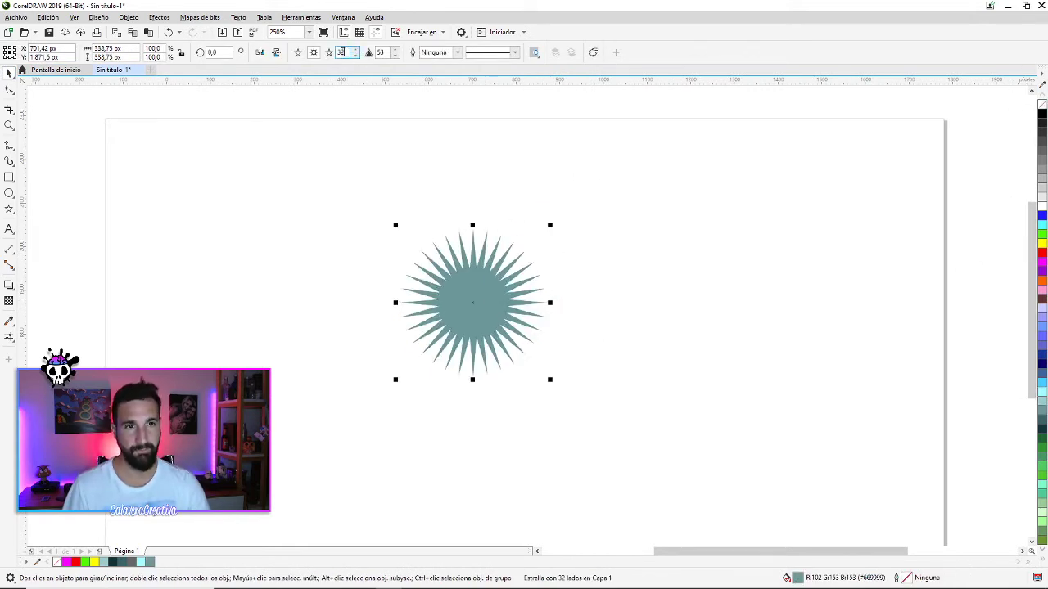
Set the star to 16 points and enlarge it from its centre to about 616 px wide
type("16")
key("Return")
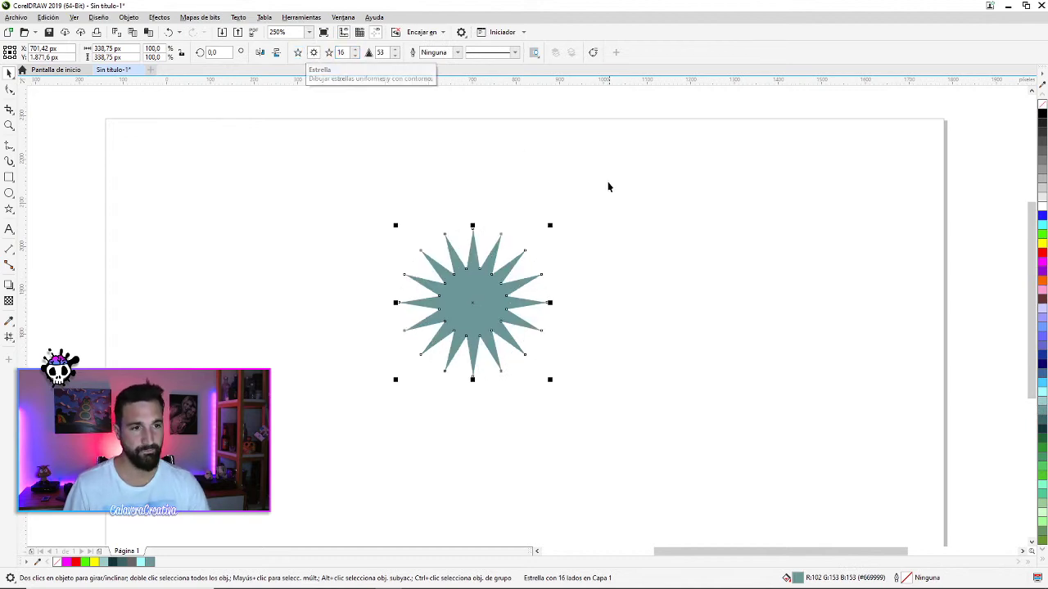
left_click_drag(550, 225, 611, 164)
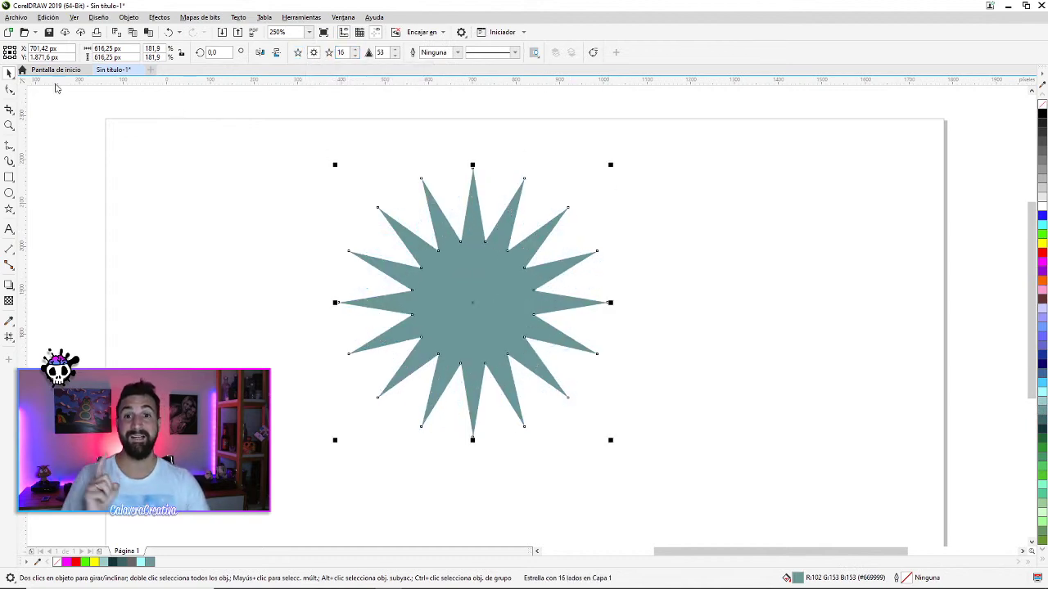
Convert the star to curves and pull a node near its top and the upper-right tip outward
left_click(10, 90)
left_click_drag(483, 244, 507, 137)
key("ctrl+q")
left_click_drag(567, 209, 648, 139)
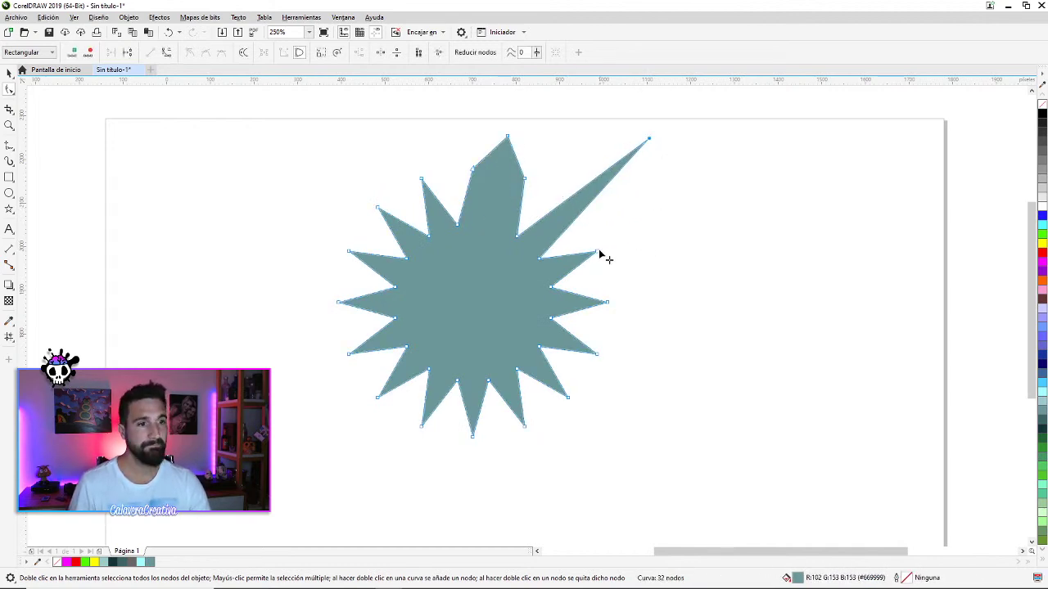
Stretch the tip below the long upper-right spike outward and delete the inner node between the two spikes
left_click_drag(596, 252, 724, 202)
left_click(540, 257)
key("Delete")
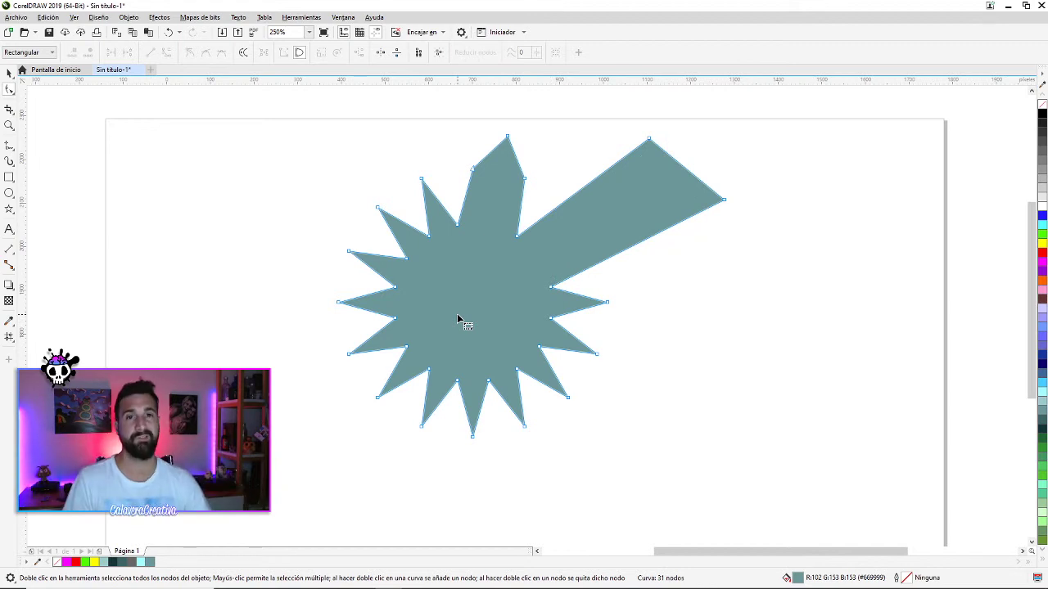
Delete the reshaped star so the page is empty
left_click(9, 73)
key("Delete")
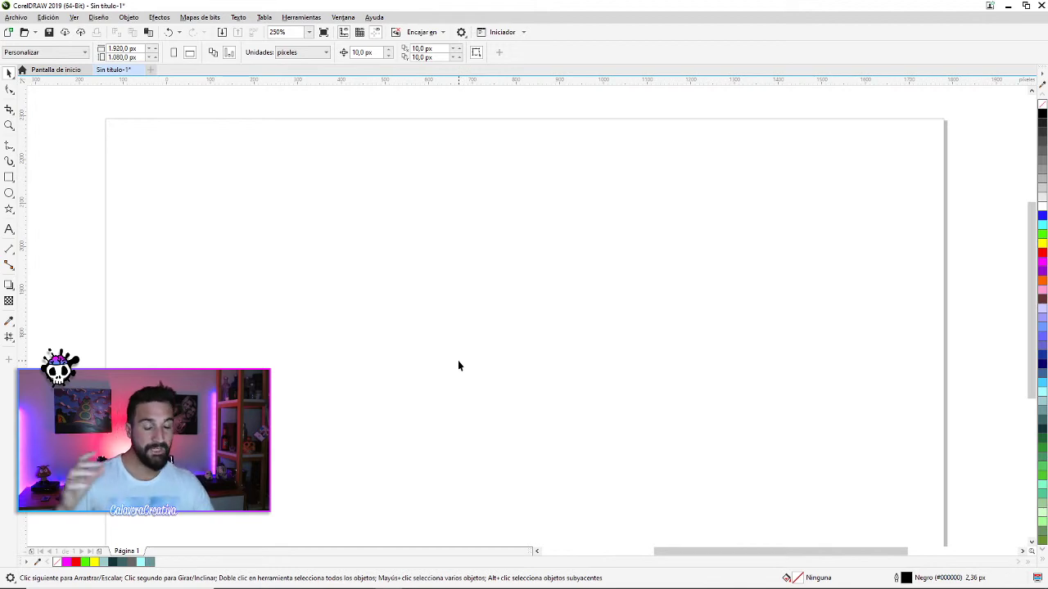
scroll(533, 386, "down", 2)
left_click_drag(592, 389, 564, 365)
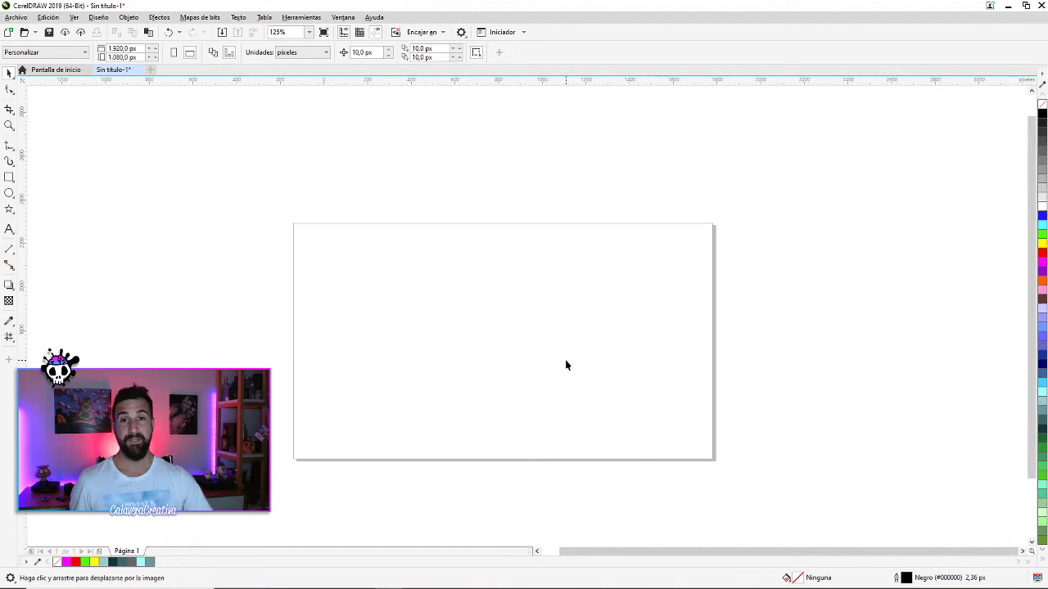
Close the start screen and return to the untitled drawing
left_click(70, 71)
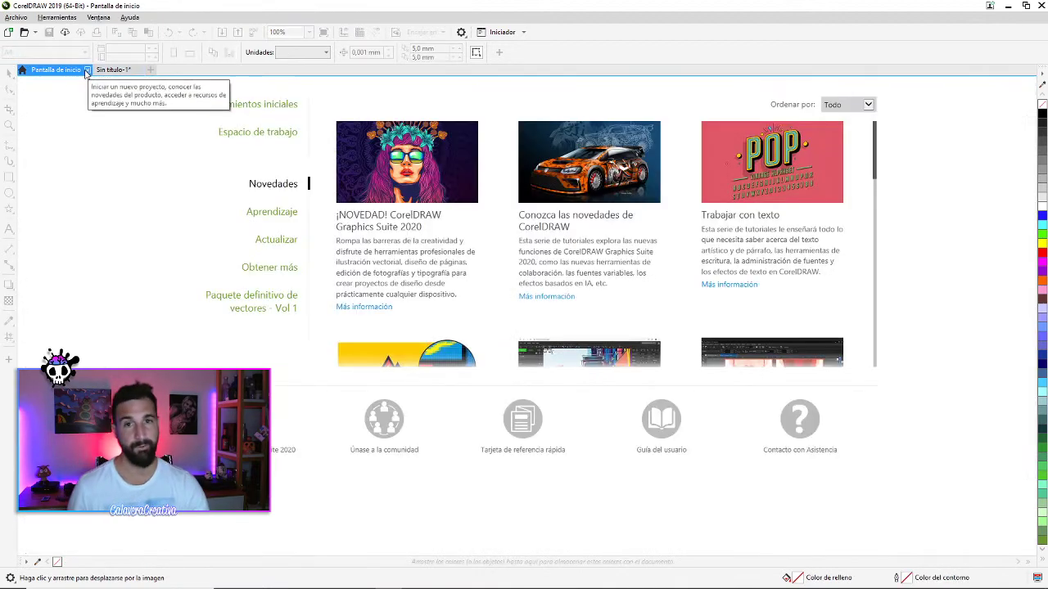
left_click(87, 71)
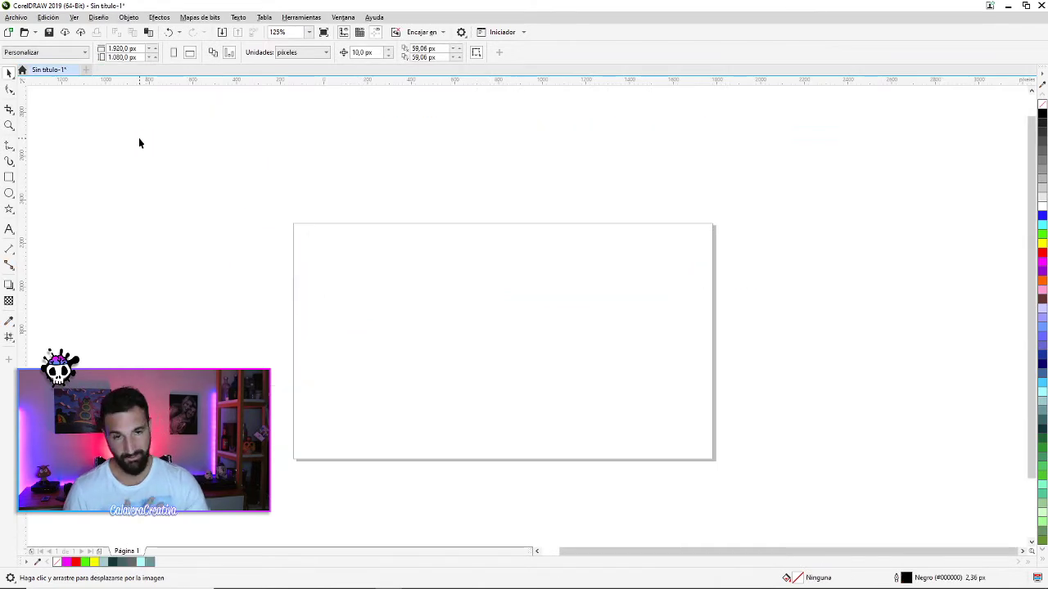
Review the settings offered for a new document, such as colour mode, size and resolution, without creating one
left_click(87, 70)
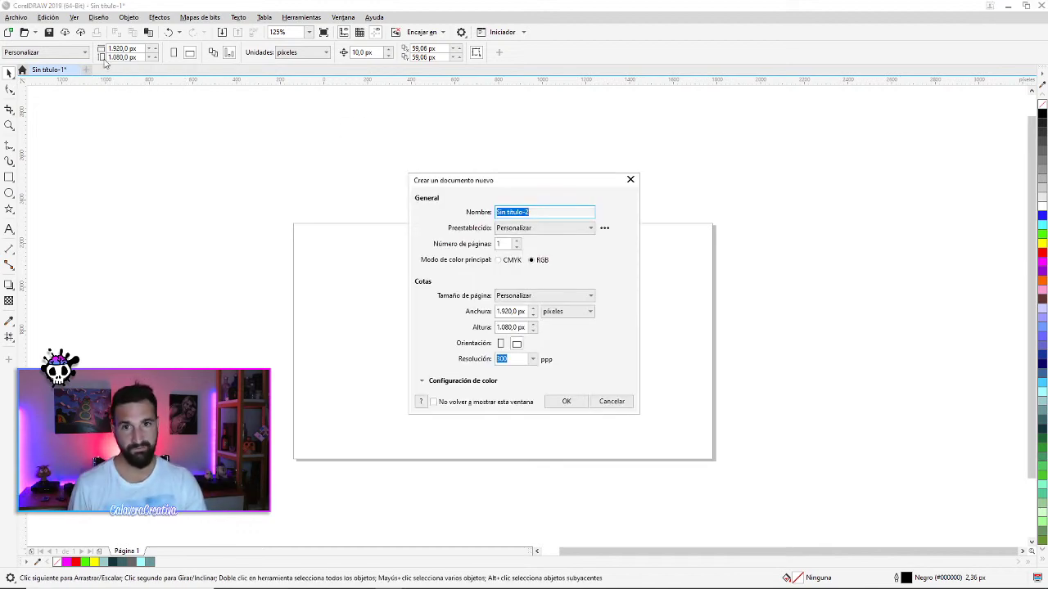
left_click_drag(541, 184, 646, 170)
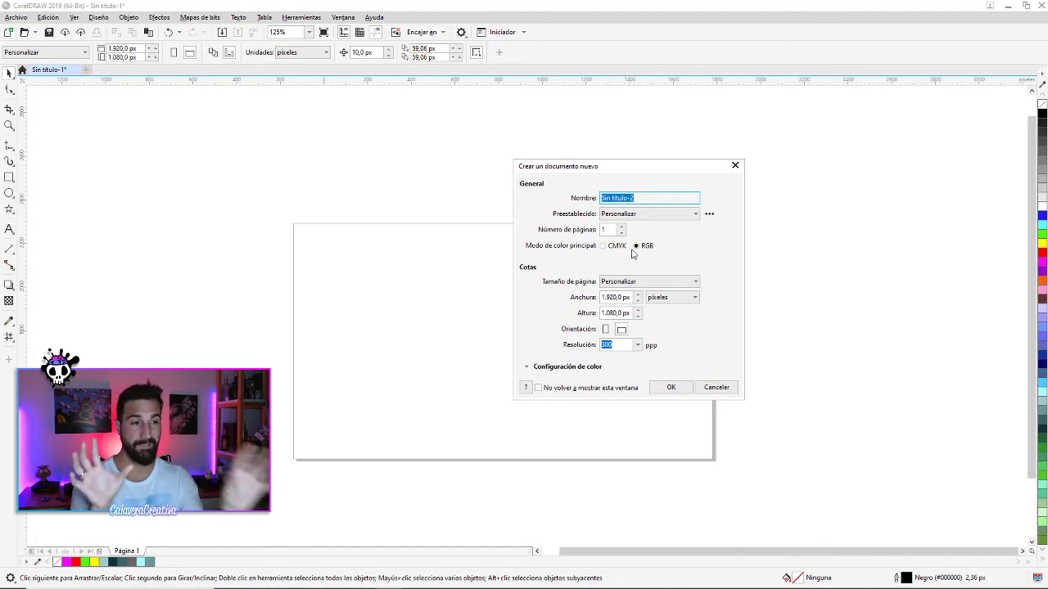
left_click(736, 167)
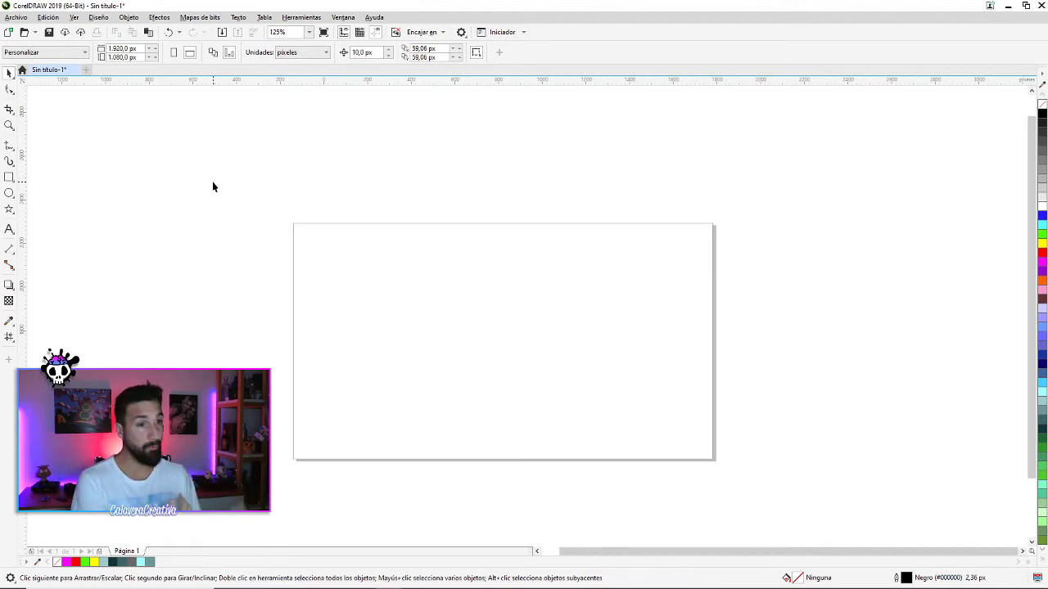
left_click_drag(346, 262, 284, 286)
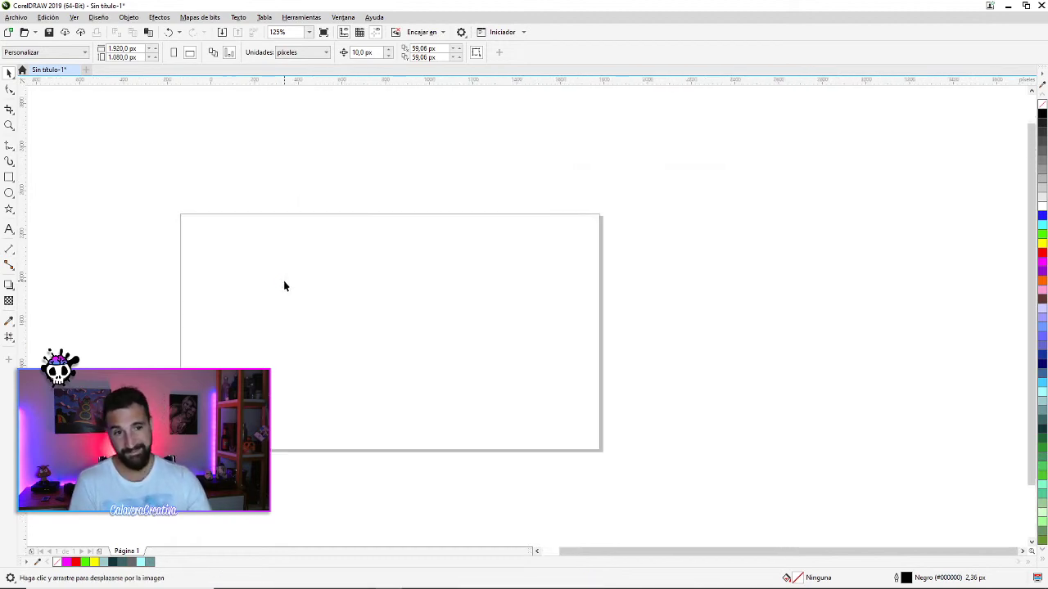
scroll(309, 280, "up", 1)
scroll(309, 281, "down", 1)
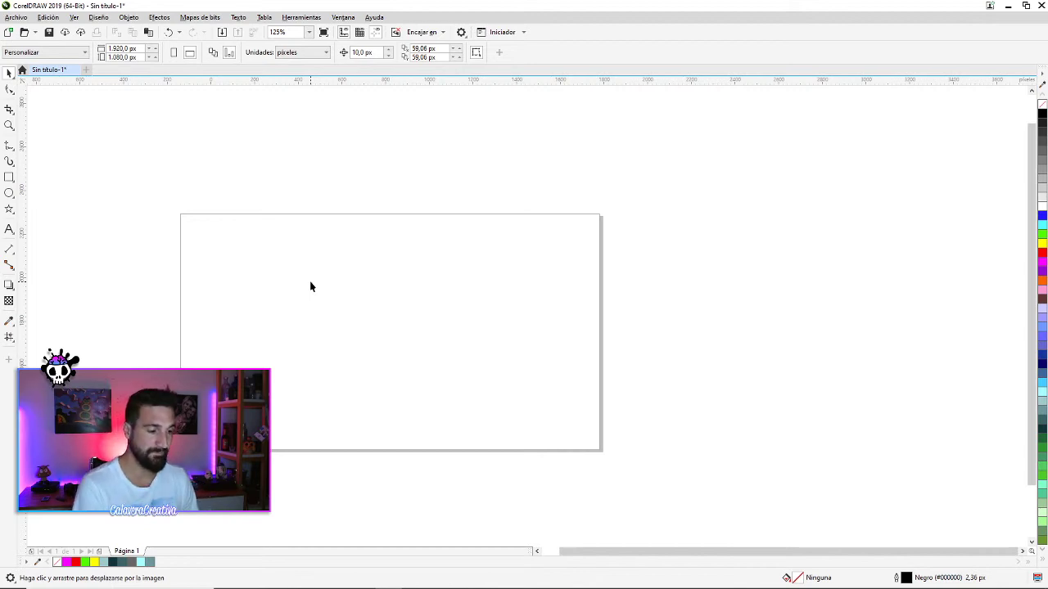
left_click(10, 208)
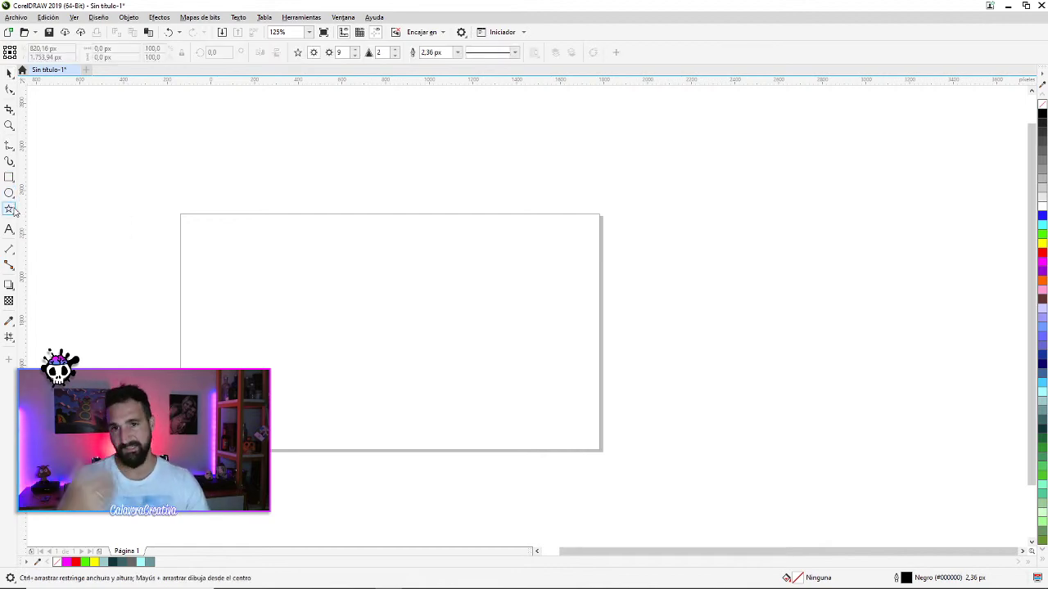
left_click(10, 208)
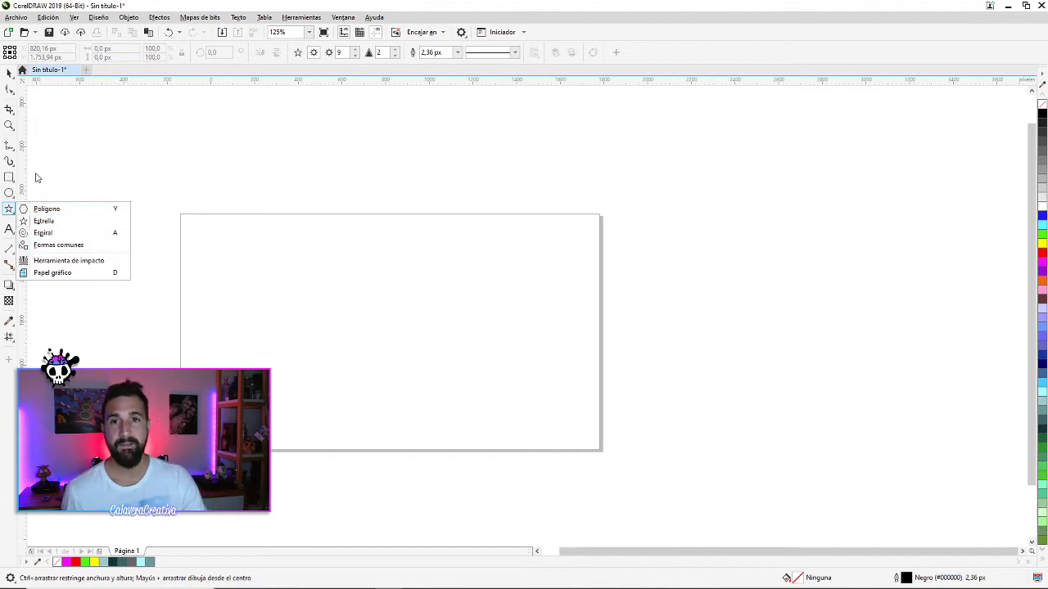
left_click(9, 72)
left_click(41, 73)
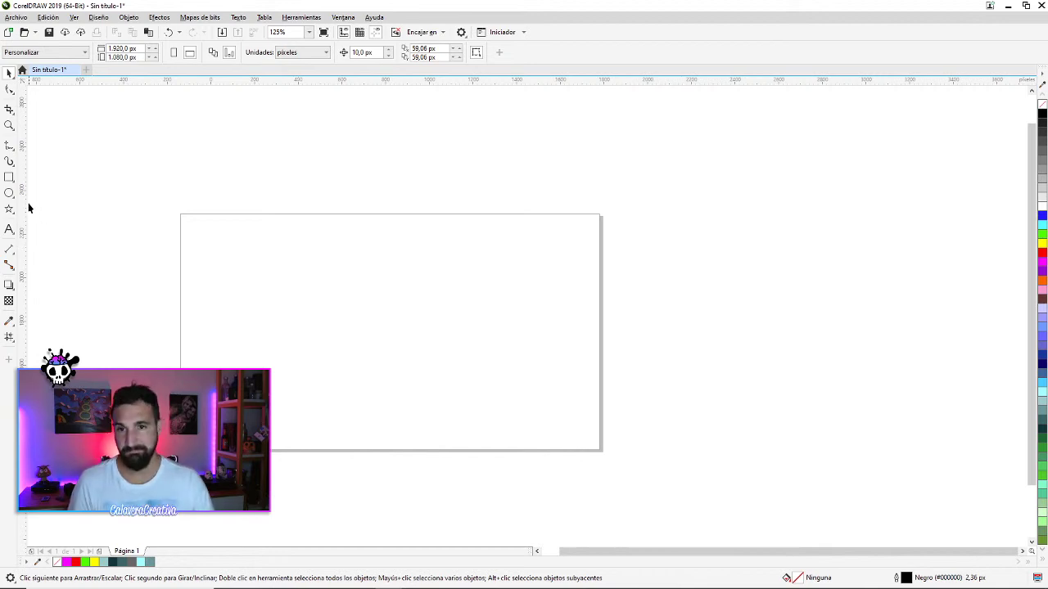
Draw a rectangle about 525 by 493 px and move it fully inside the page
left_click(9, 177)
left_click_drag(335, 203, 450, 310)
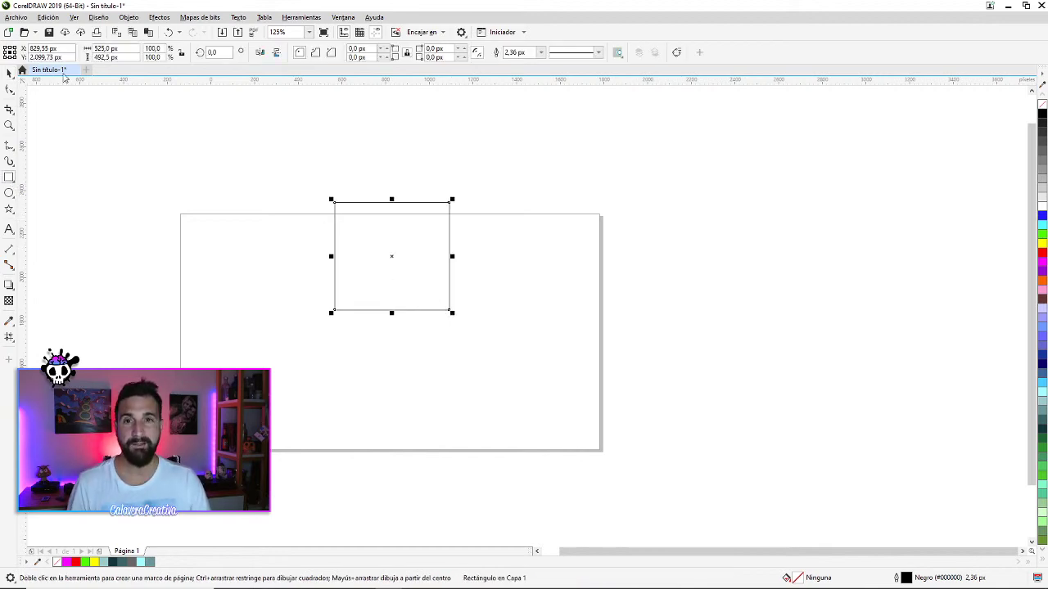
left_click(9, 72)
left_click_drag(379, 241, 425, 278)
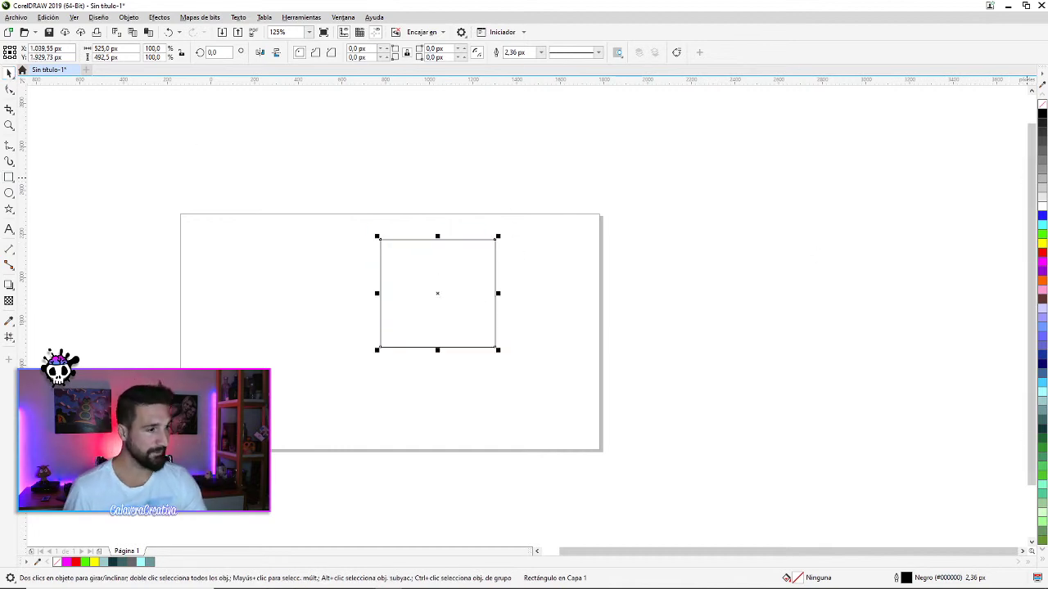
Fill the rectangle with pink (#FF6699) and give it a 10 px outline in aqua green (#66FFCC)
left_click(1042, 563)
left_click(1032, 348)
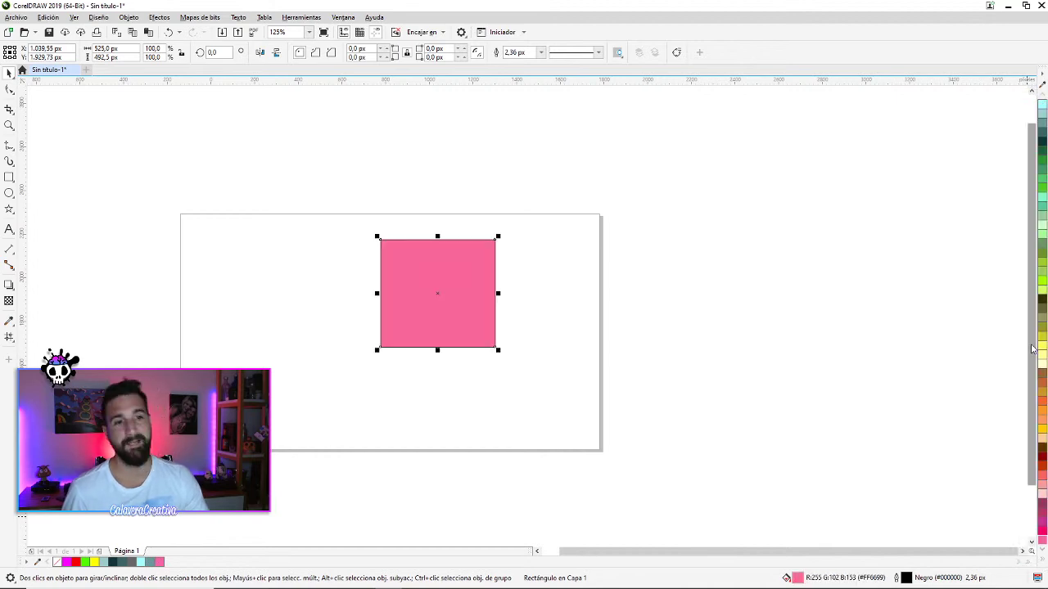
left_click(540, 52)
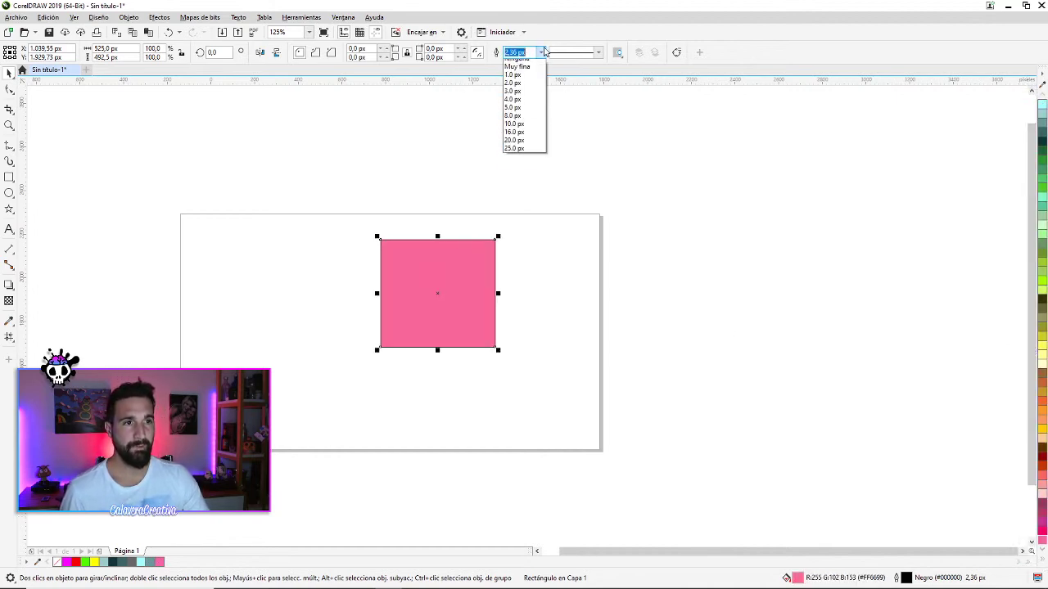
left_click(524, 133)
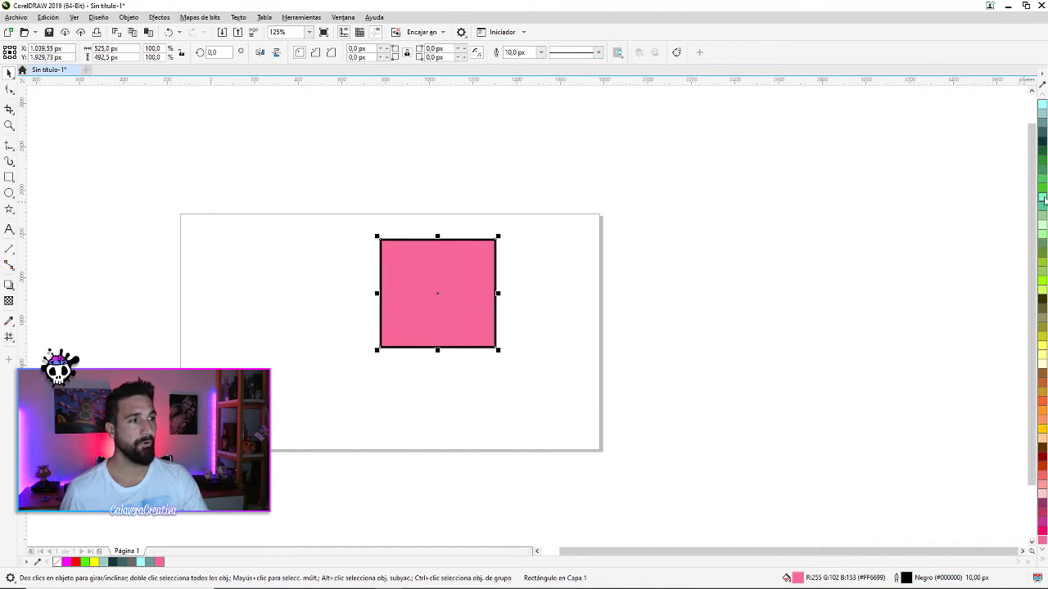
right_click(1043, 201)
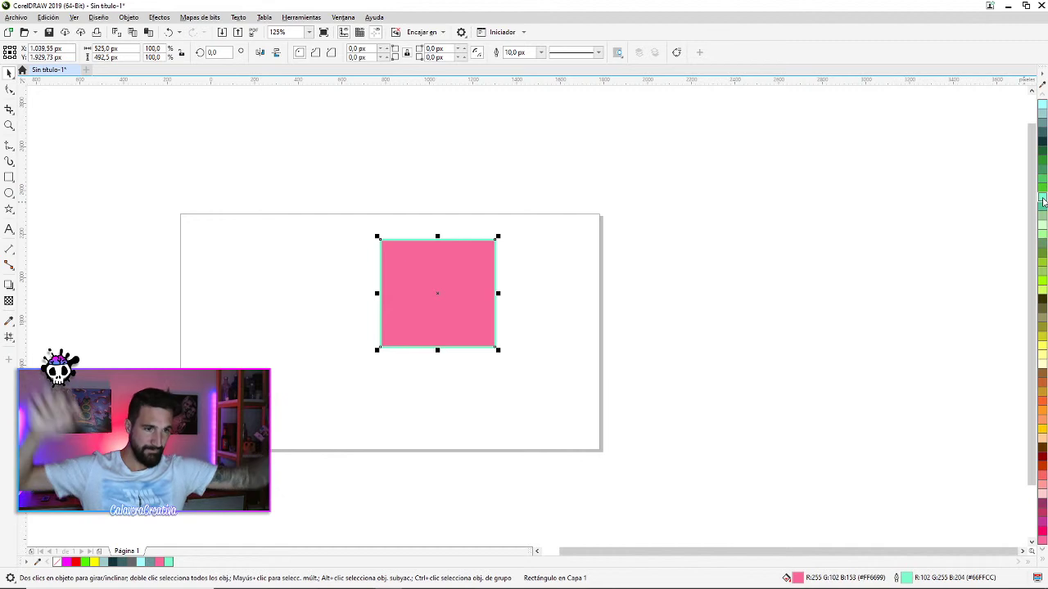
Refill the rectangle with a stronger magenta-pink picked from the related shades of a pink palette colour
left_click(1041, 534)
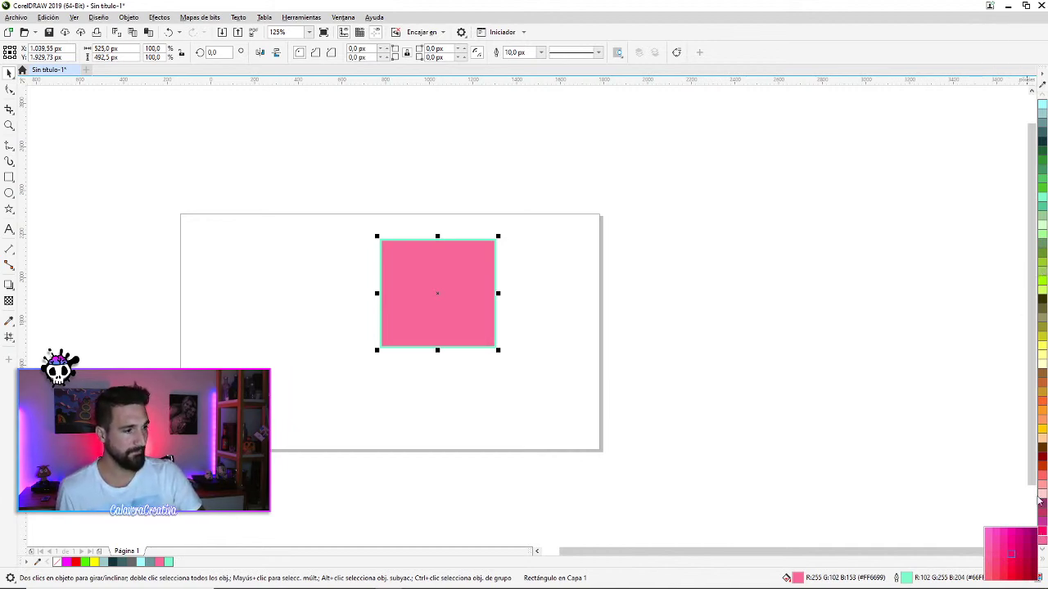
left_click(1042, 559)
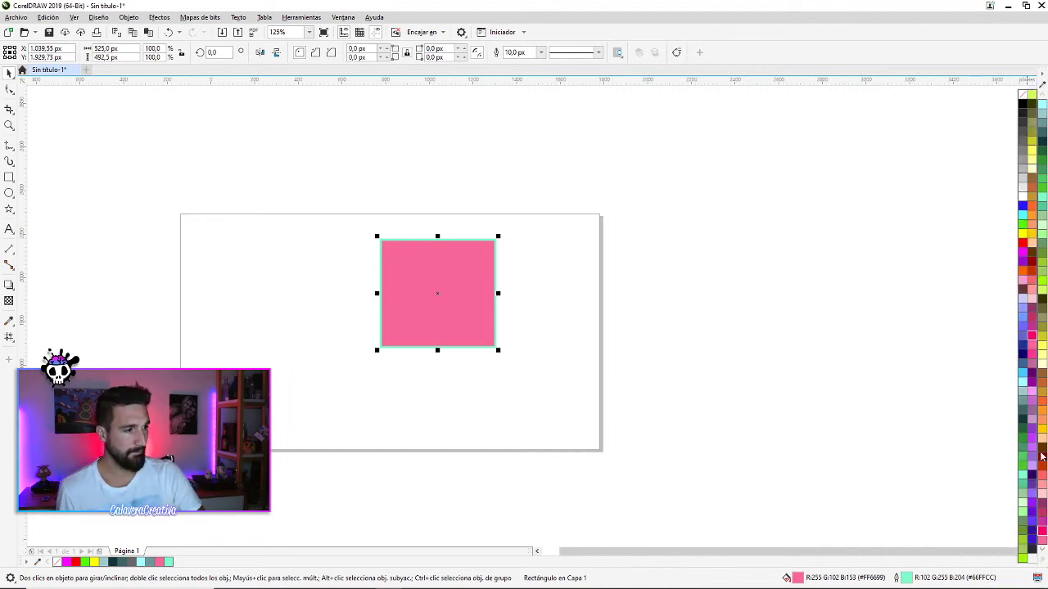
left_click(1032, 337)
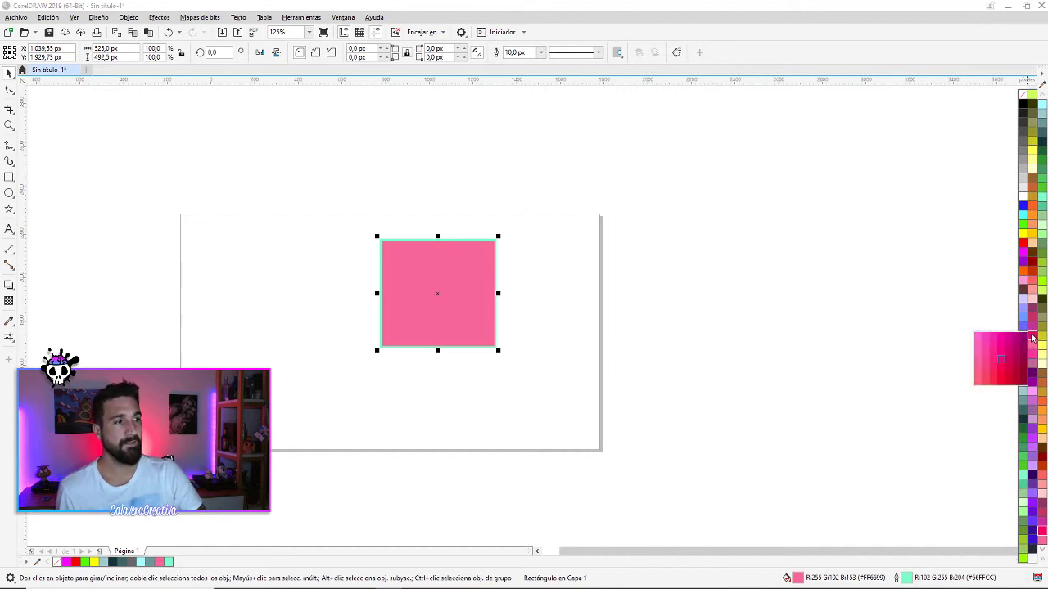
left_click(991, 347)
Delete the magenta-pink rectangle from the page
left_click(588, 245)
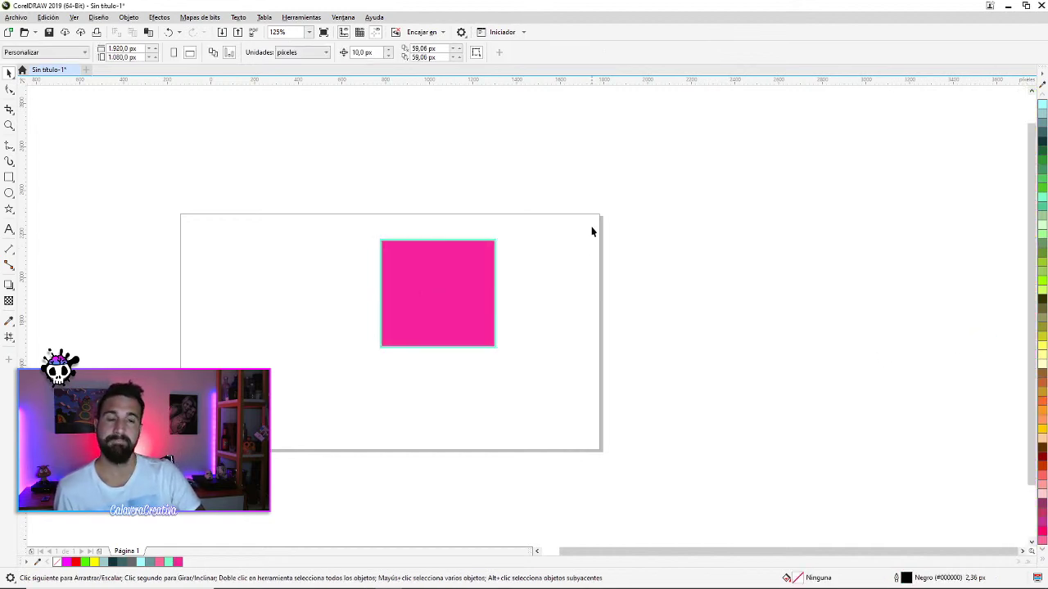
key("Delete")
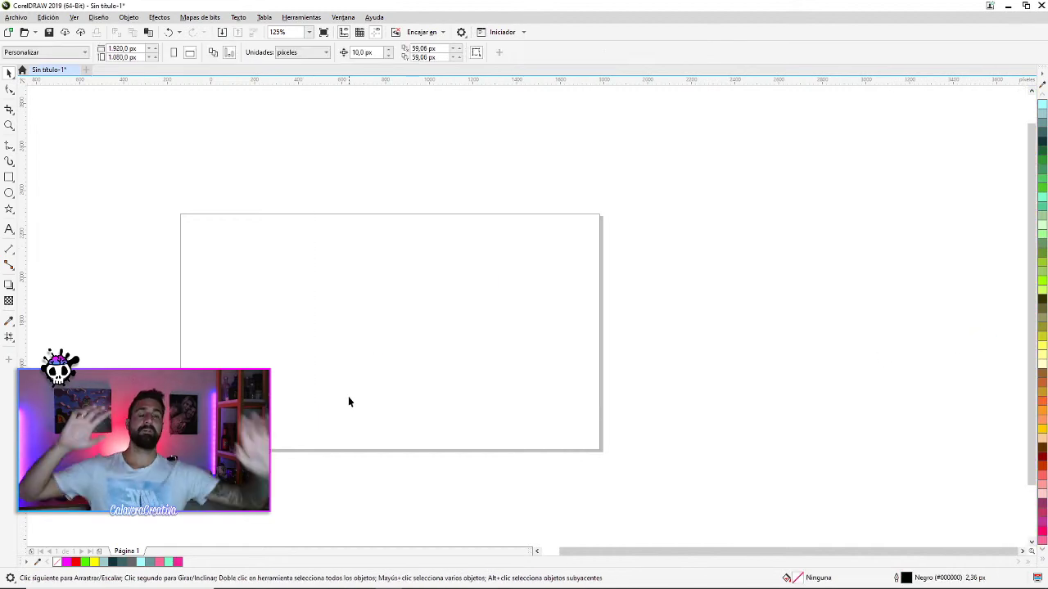